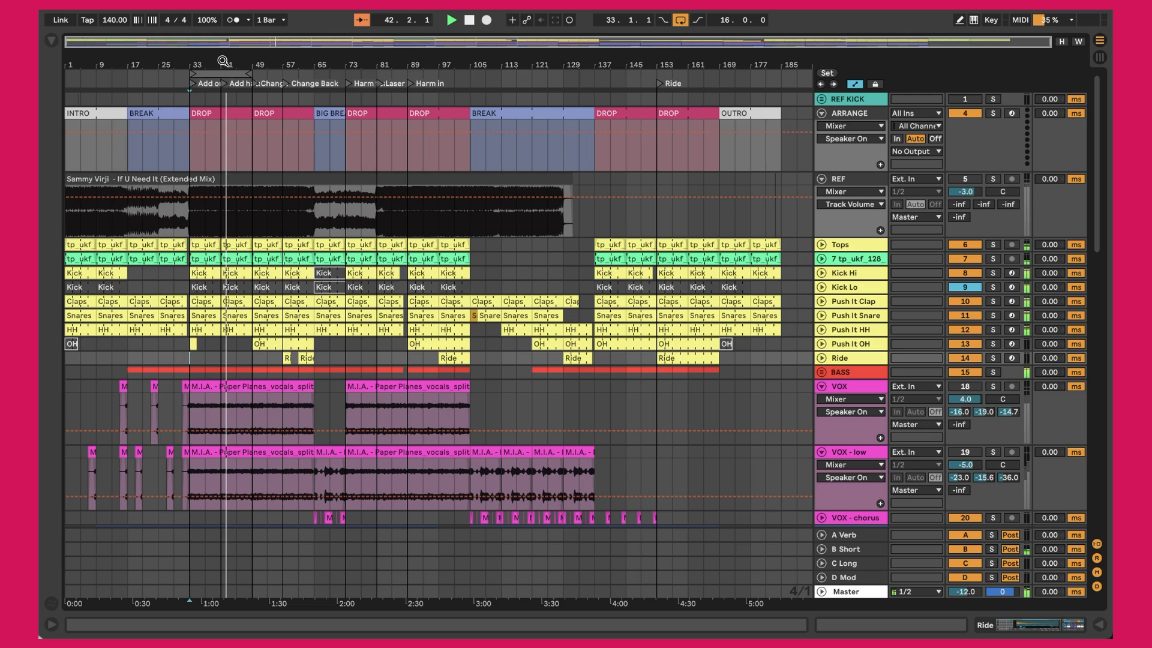
Step: Look over the arrangement's sections and its drum, bass, vocal and synth tracks across the timeline
{"action": "left_click_drag", "start_coordinate": [223, 60], "coordinate": [416, 62]}
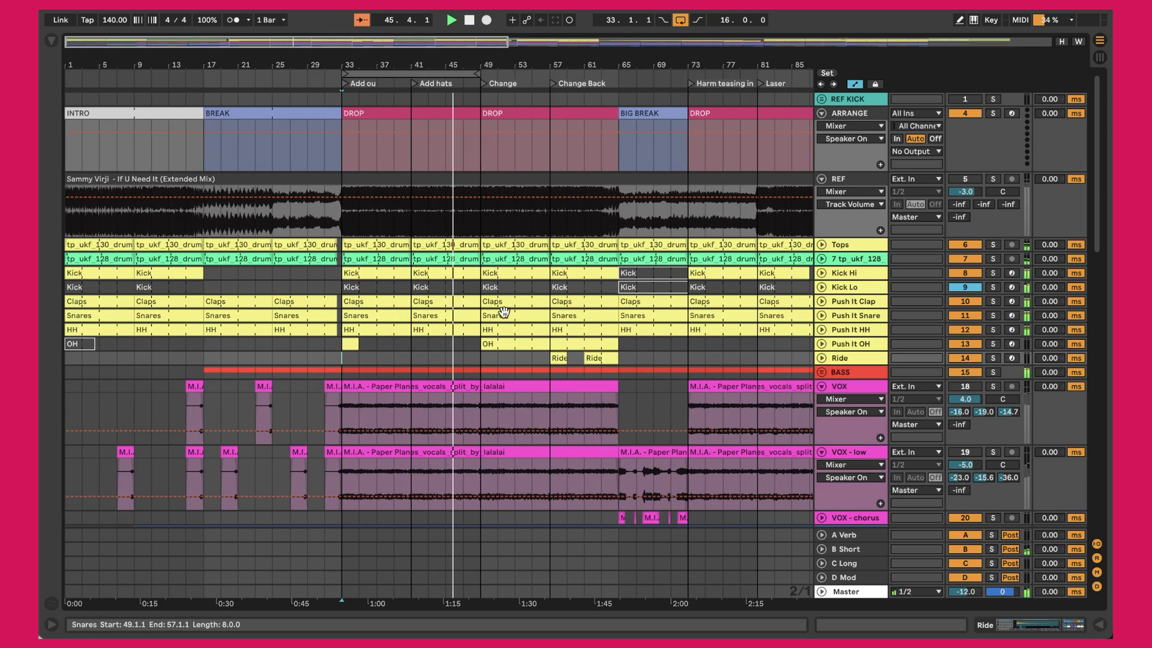
{"action": "scroll", "coordinate": [513, 369], "scroll_direction": "down", "scroll_amount": 10}
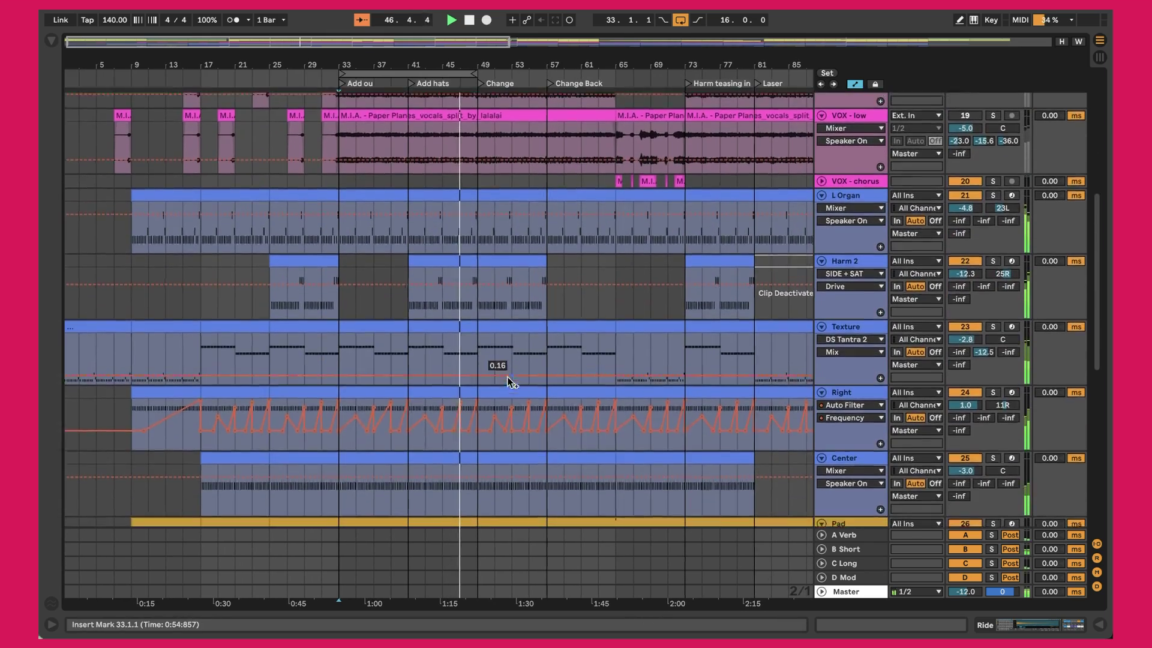
{"action": "scroll", "coordinate": [509, 378], "scroll_direction": "up", "scroll_amount": 10}
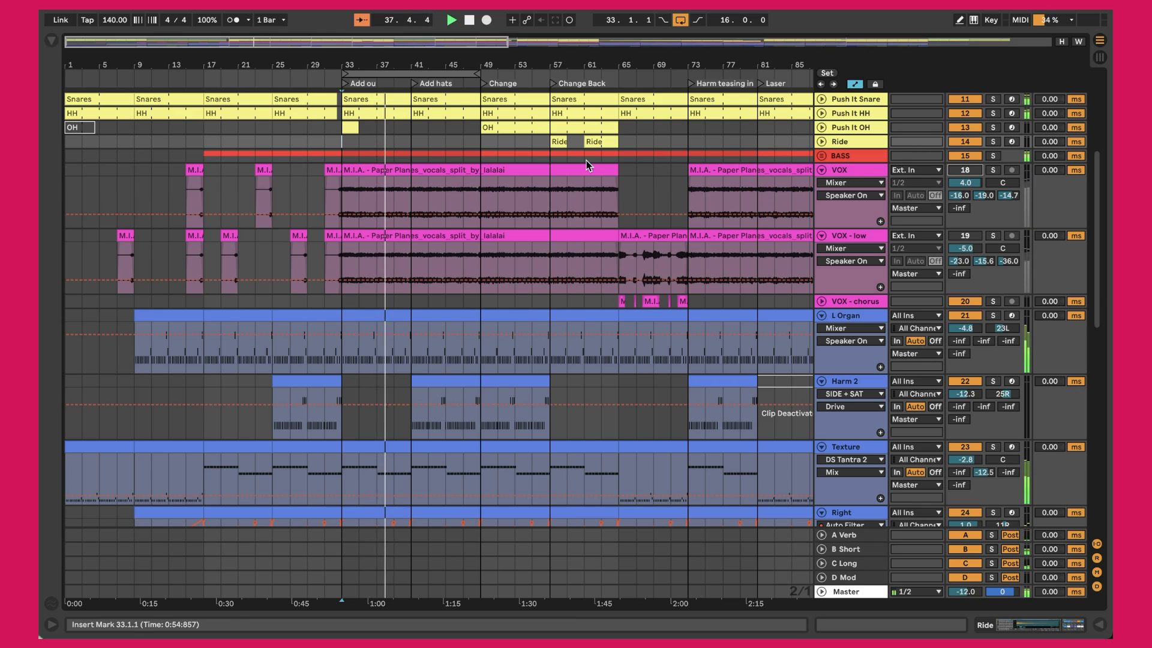
{"action": "left_click_drag", "start_coordinate": [348, 69], "coordinate": [348, 58]}
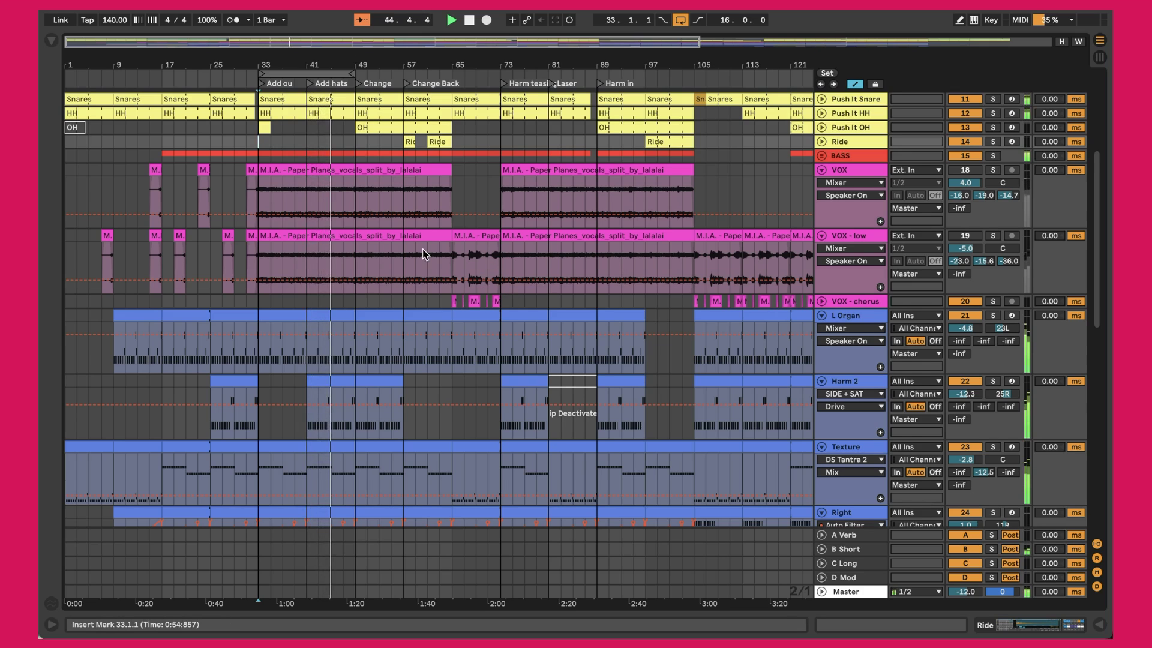
{"action": "scroll", "coordinate": [422, 250], "scroll_direction": "down", "scroll_amount": 1}
{"action": "scroll", "coordinate": [422, 249], "scroll_direction": "up", "scroll_amount": 3}
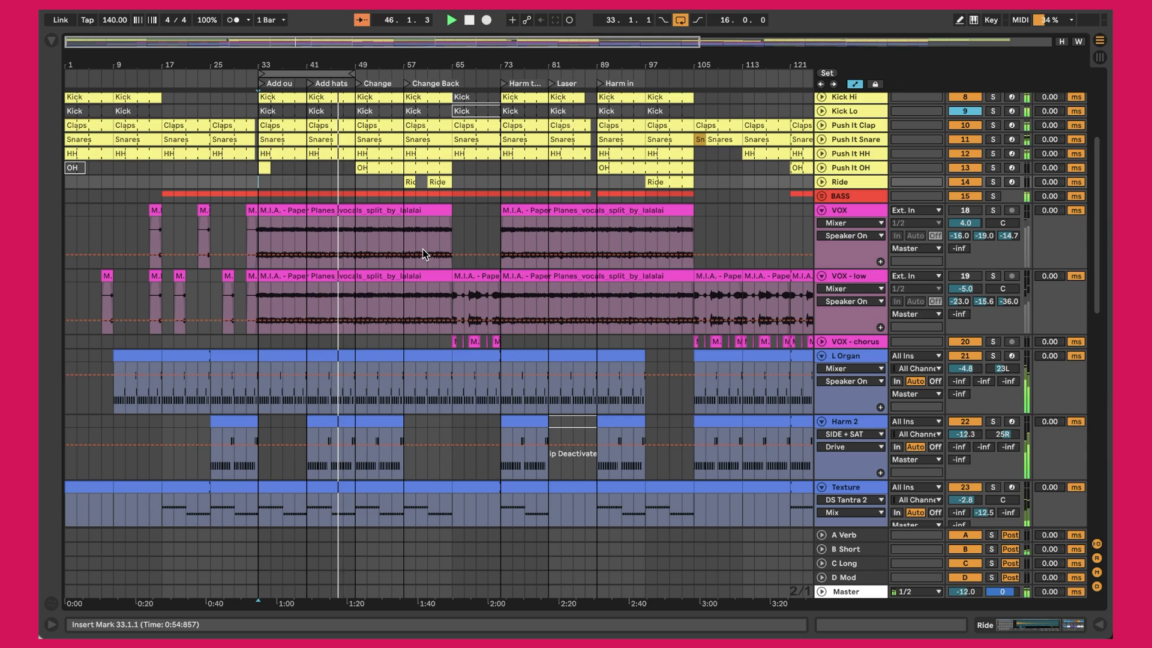
{"action": "scroll", "coordinate": [423, 250], "scroll_direction": "up", "scroll_amount": 3}
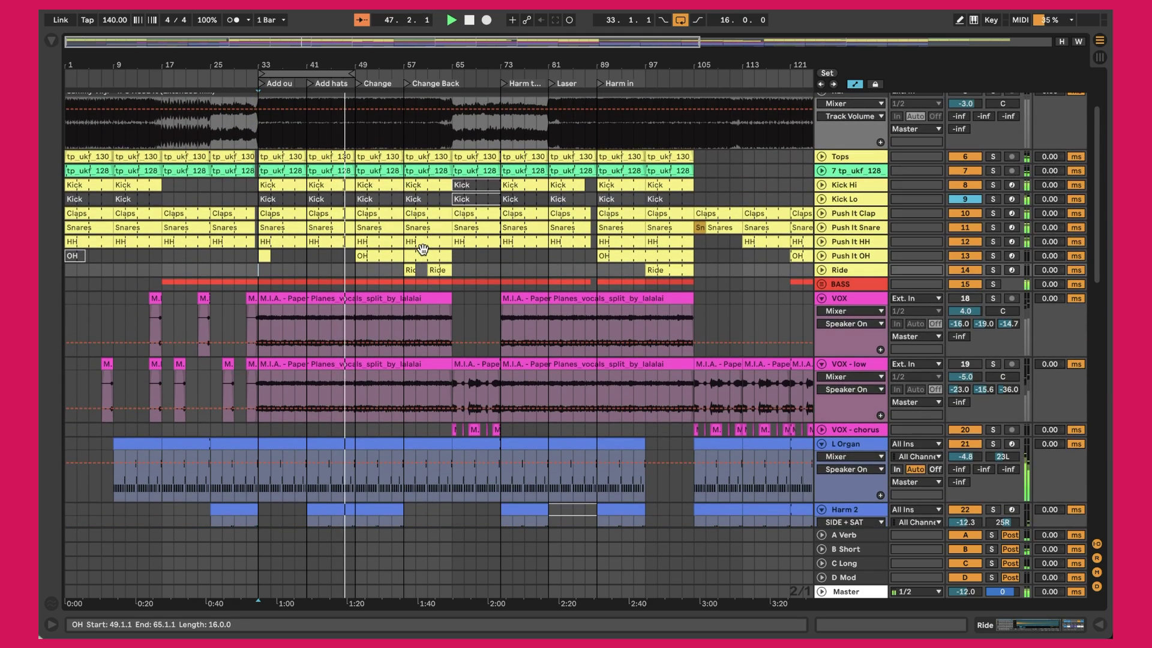
{"action": "scroll", "coordinate": [393, 120], "scroll_direction": "up", "scroll_amount": 2}
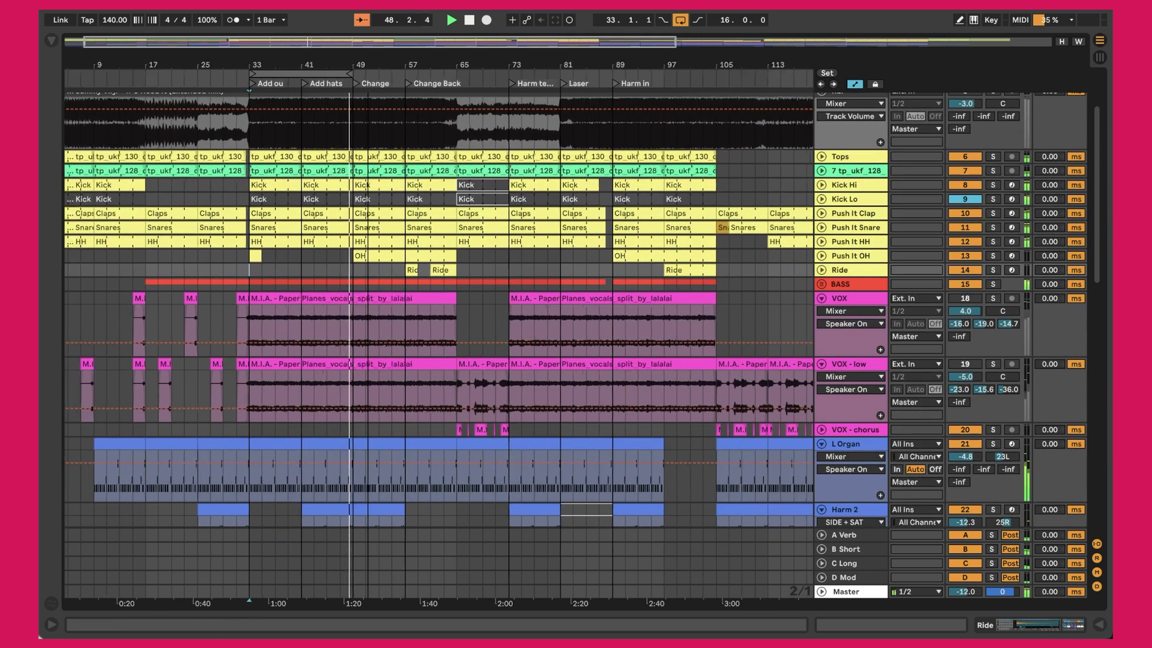
{"action": "scroll", "coordinate": [393, 120], "scroll_direction": "up", "scroll_amount": 2}
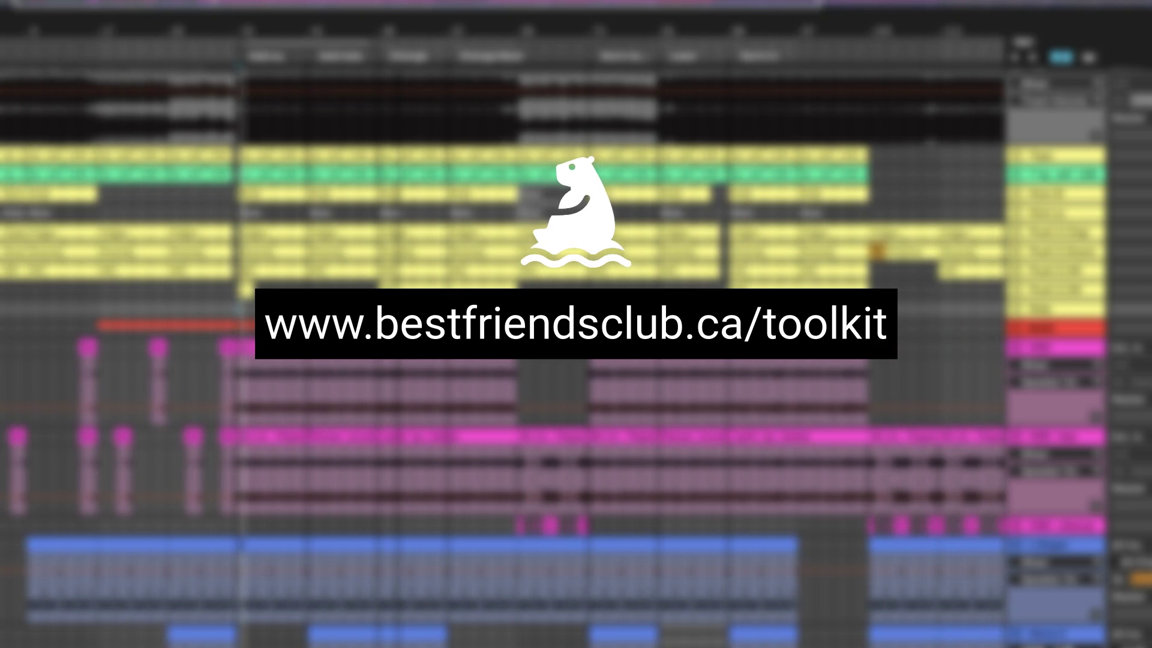
{"action": "scroll", "coordinate": [150, 180], "scroll_direction": "down", "scroll_amount": 3}
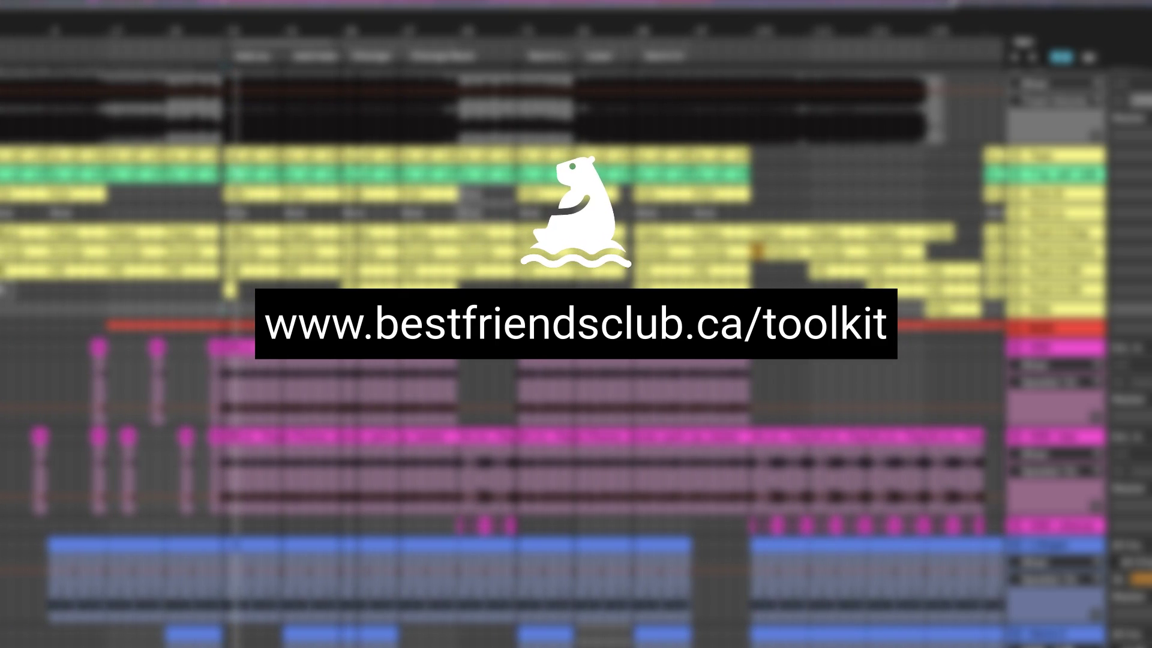
{"action": "scroll", "coordinate": [503, 300], "scroll_direction": "up", "scroll_amount": 5}
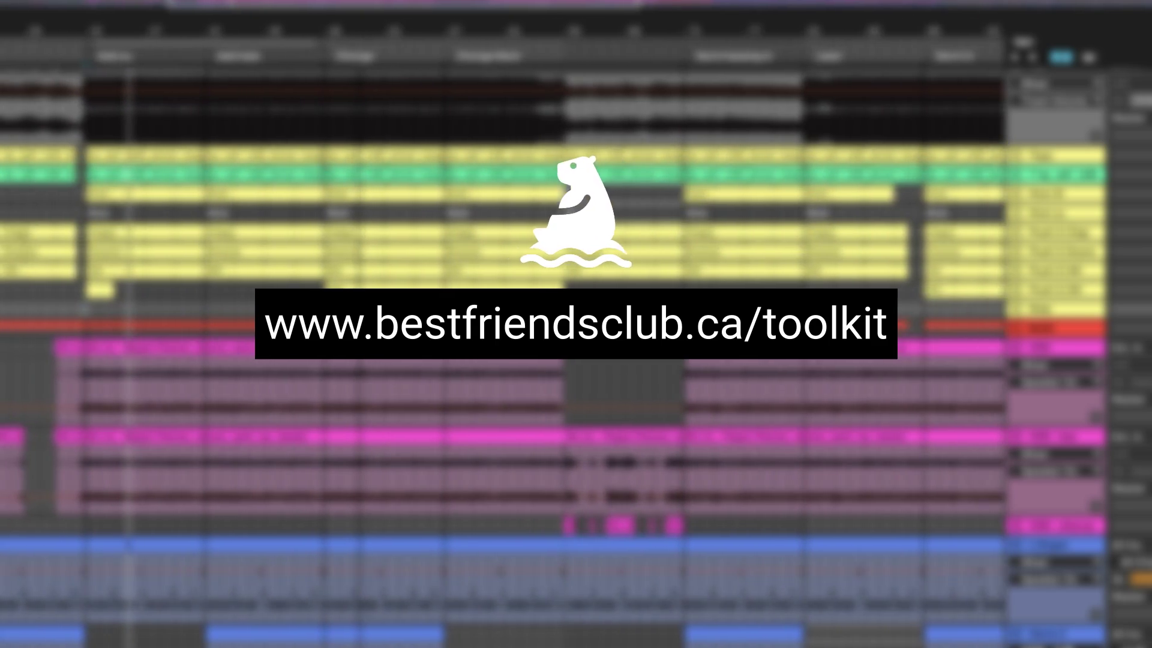
{"action": "scroll", "coordinate": [504, 324], "scroll_direction": "left", "scroll_amount": 3}
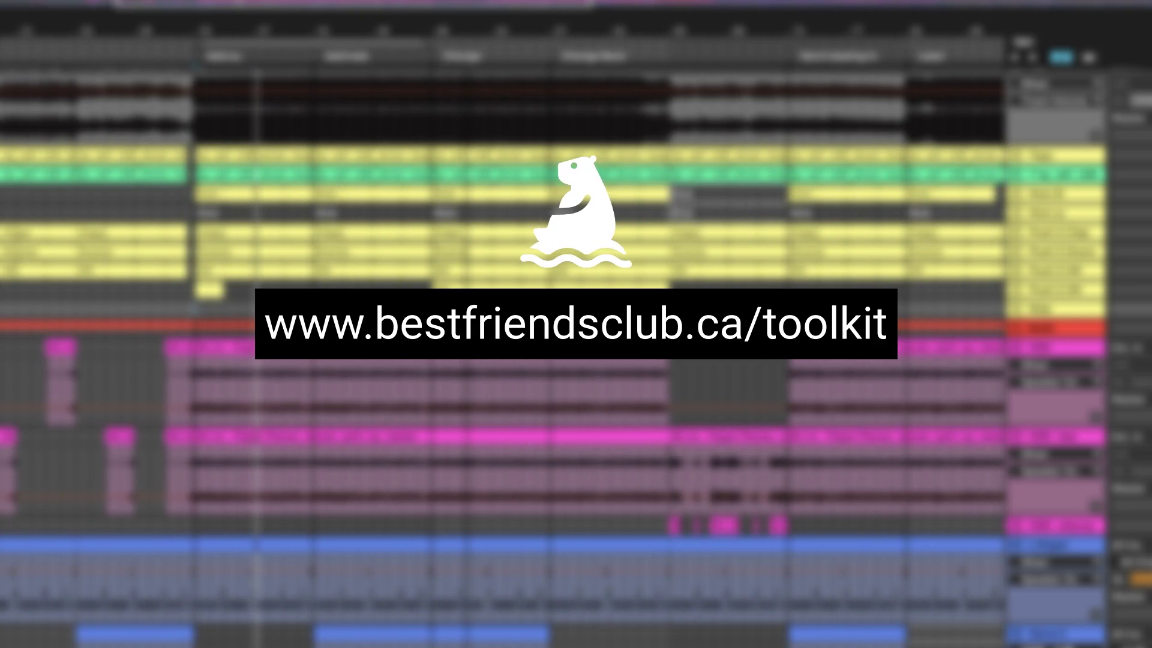
{"action": "scroll", "coordinate": [504, 324], "scroll_direction": "left", "scroll_amount": 2}
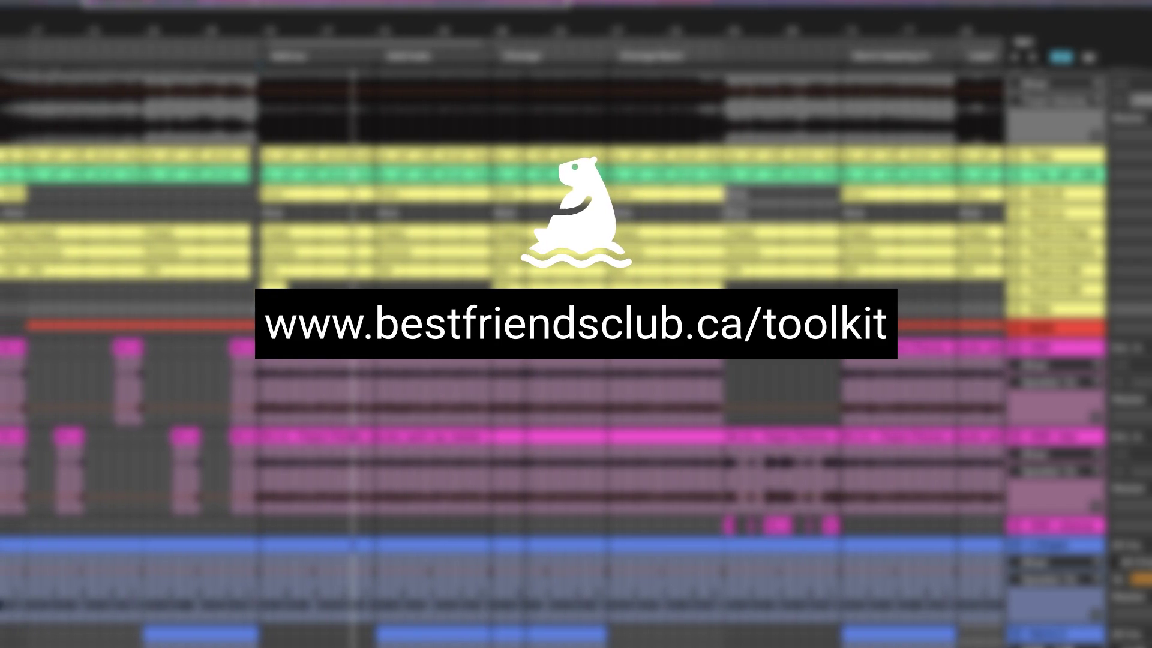
{"action": "scroll", "coordinate": [516, 324], "scroll_direction": "up", "scroll_amount": 3}
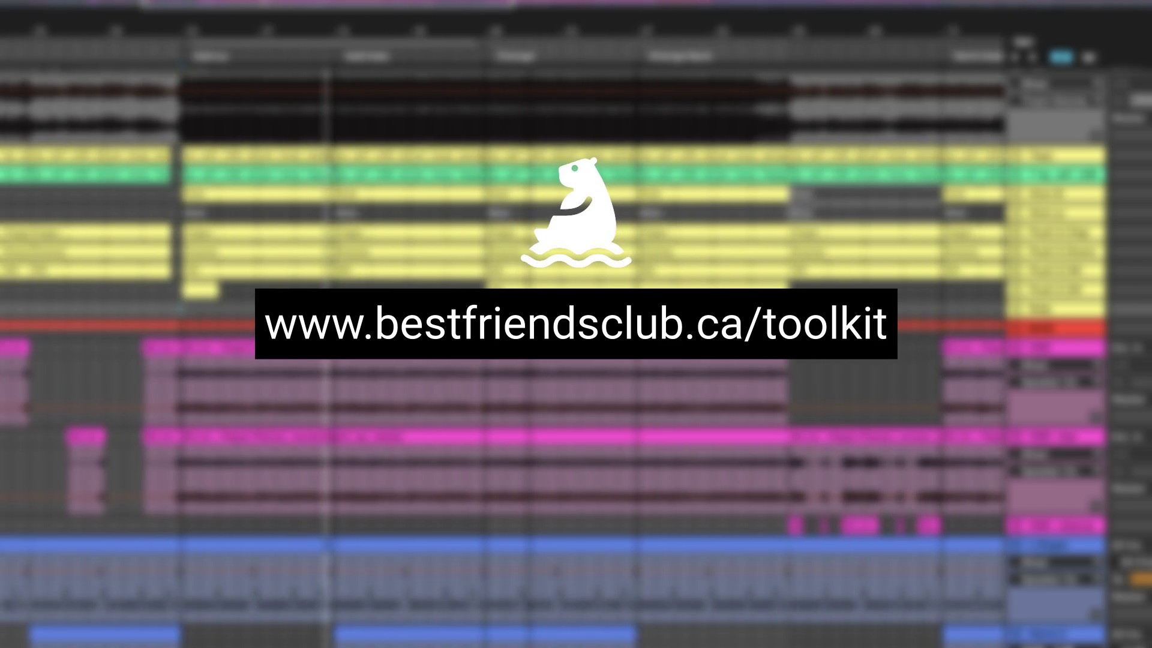
{"action": "scroll", "coordinate": [530, 25], "scroll_direction": "up", "scroll_amount": 3}
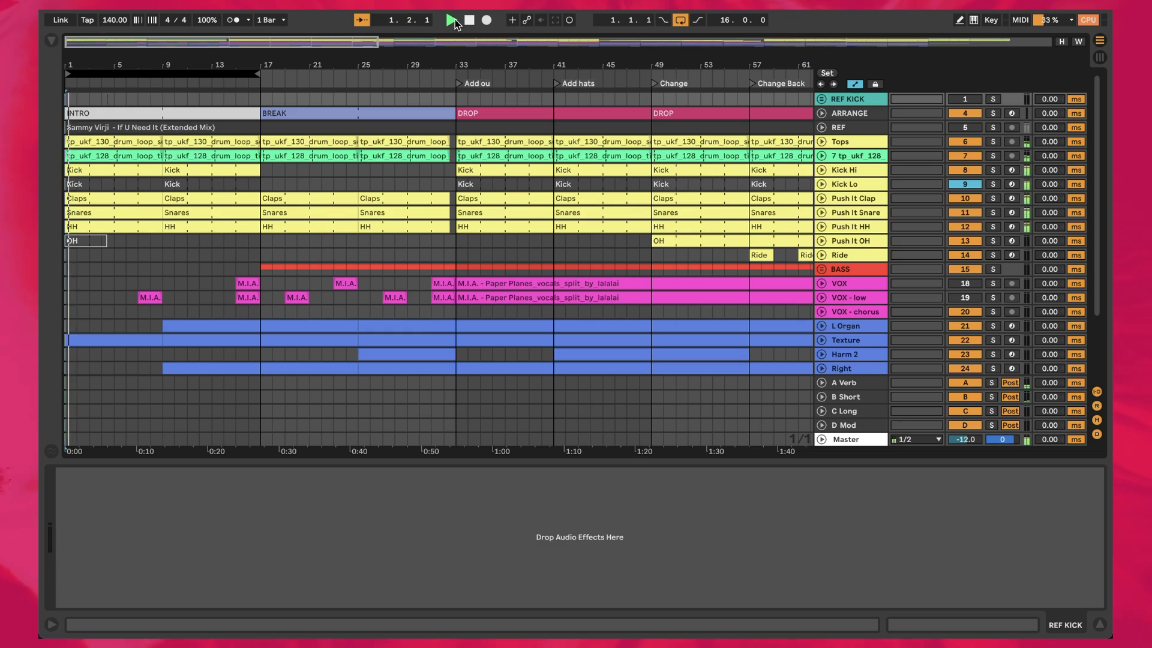
Step: Play the arrangement from the intro and unfold the REF track to show the reference song's waveform
{"action": "left_click", "coordinate": [454, 20]}
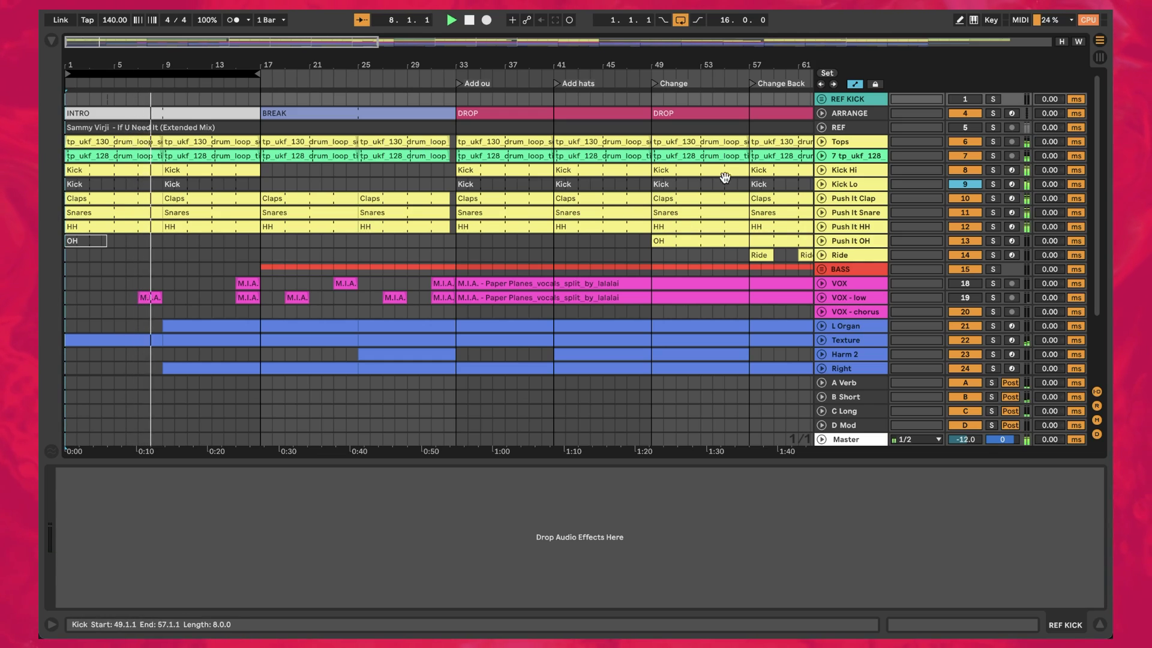
{"action": "left_click", "coordinate": [817, 127]}
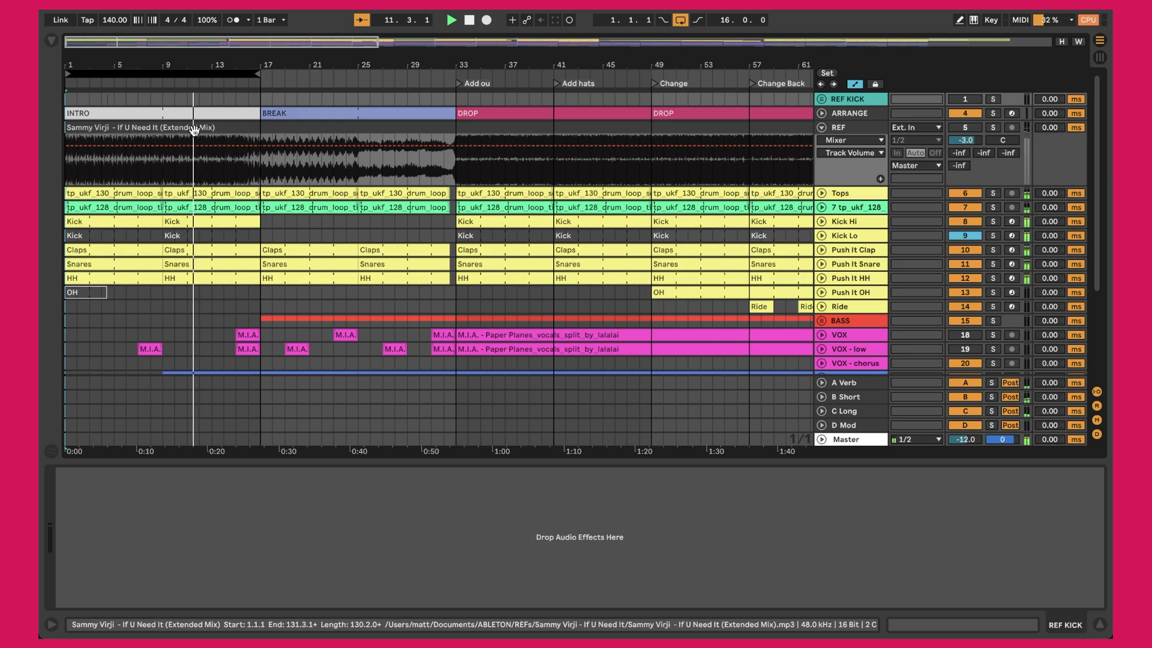
Step: Check the key mapping of the REF track's solo and toggle that solo to compare the reference with the mix
{"action": "left_click", "coordinate": [995, 22]}
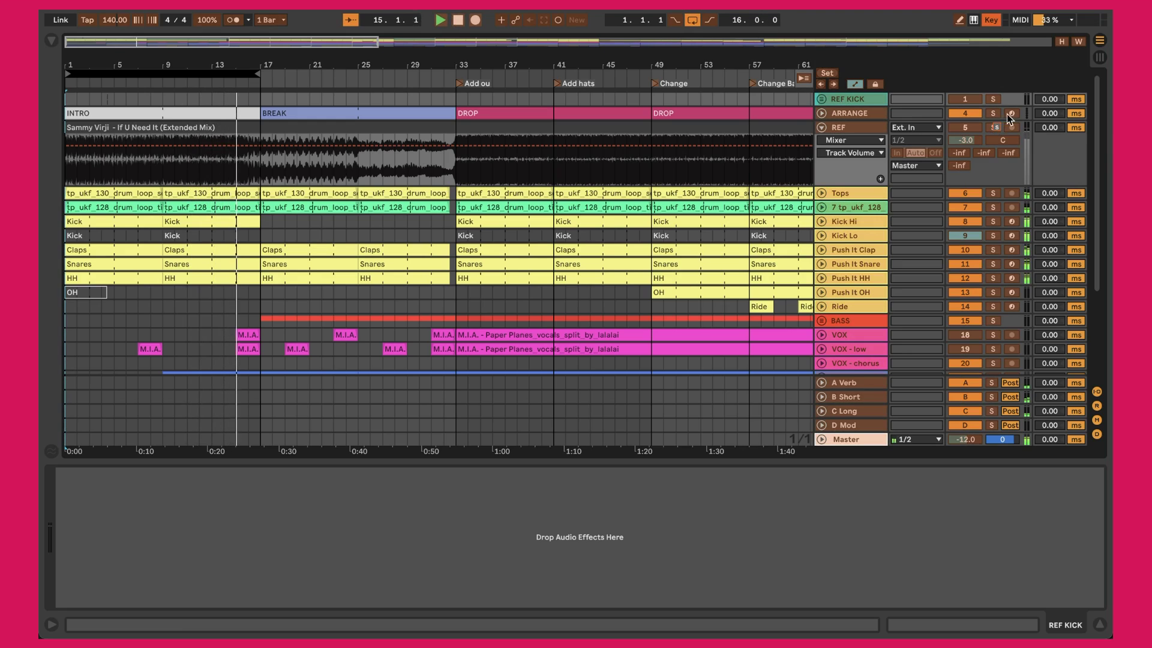
{"action": "left_click", "coordinate": [991, 20]}
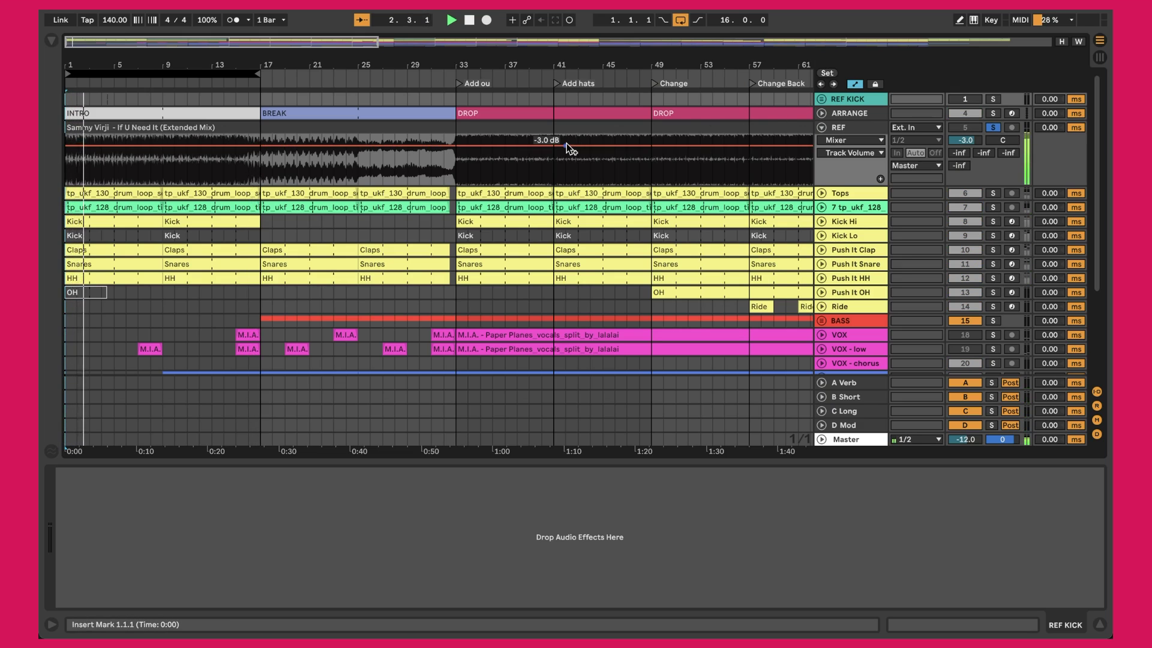
{"action": "key", "text": "s"}
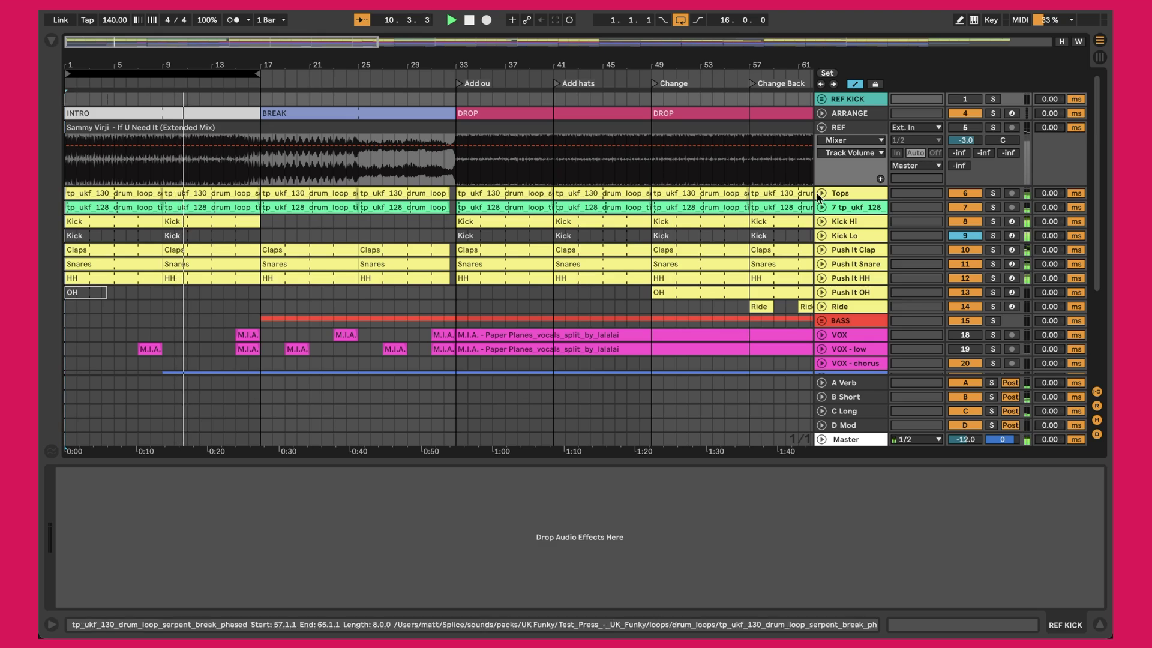
Step: Solo all the drum tracks from Tops to Ride together to hear the drums alone
{"action": "left_click", "coordinate": [858, 193]}
{"action": "left_click", "coordinate": [864, 305]}
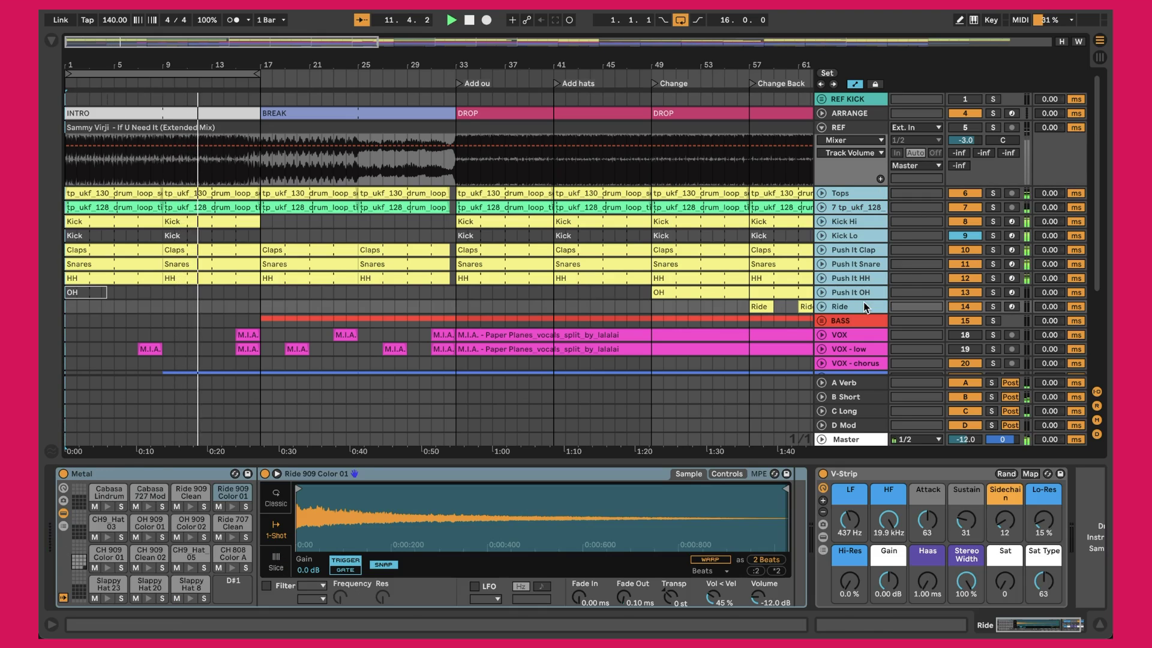
{"action": "left_click", "coordinate": [993, 194]}
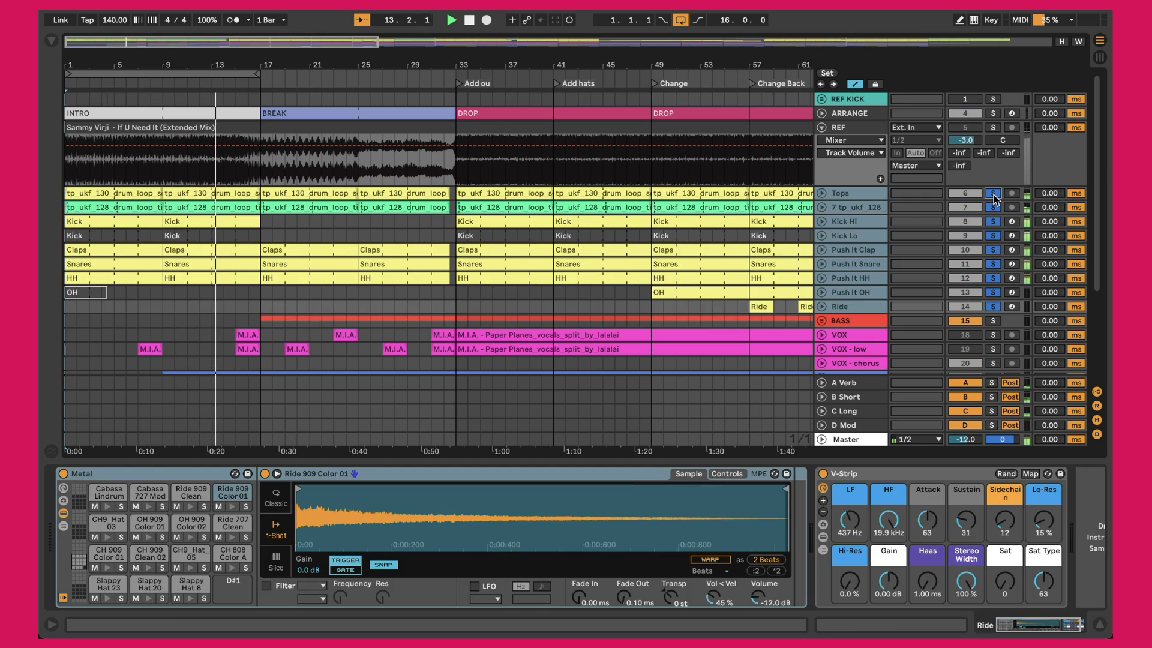
Step: Narrow the solo from the whole drum section to only the Kick Hi and Kick Lo tracks
{"action": "left_click", "coordinate": [862, 191]}
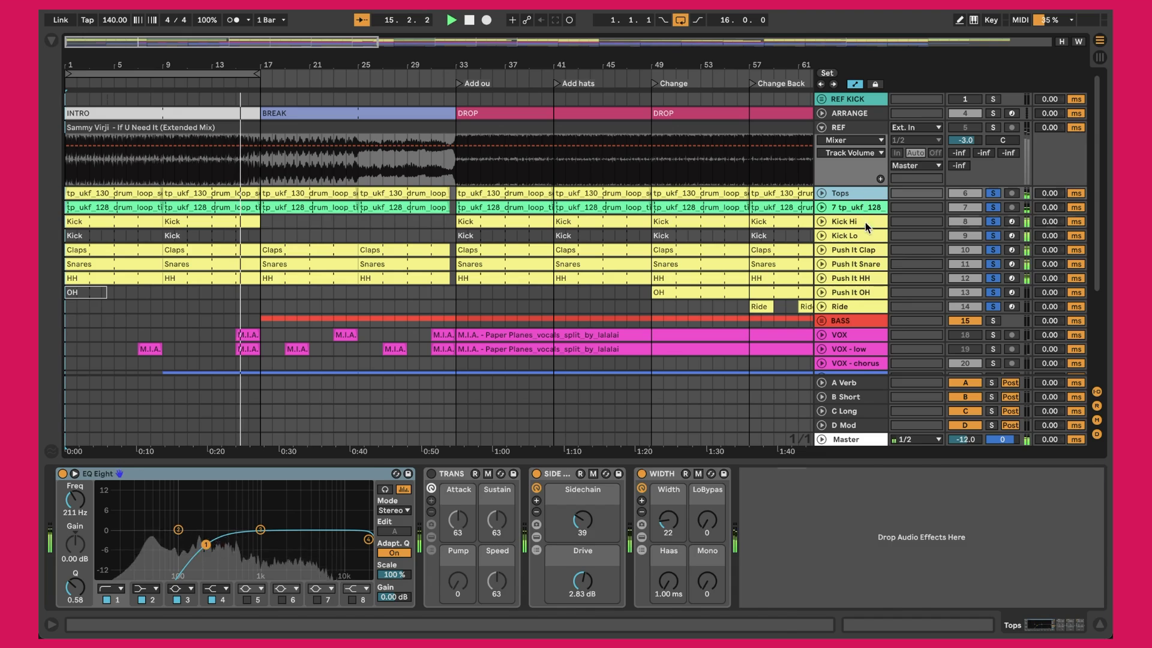
{"action": "left_click", "coordinate": [865, 222]}
{"action": "left_click", "coordinate": [993, 221]}
{"action": "left_click", "coordinate": [993, 222]}
{"action": "left_click", "coordinate": [993, 236], "text": "ctrl"}
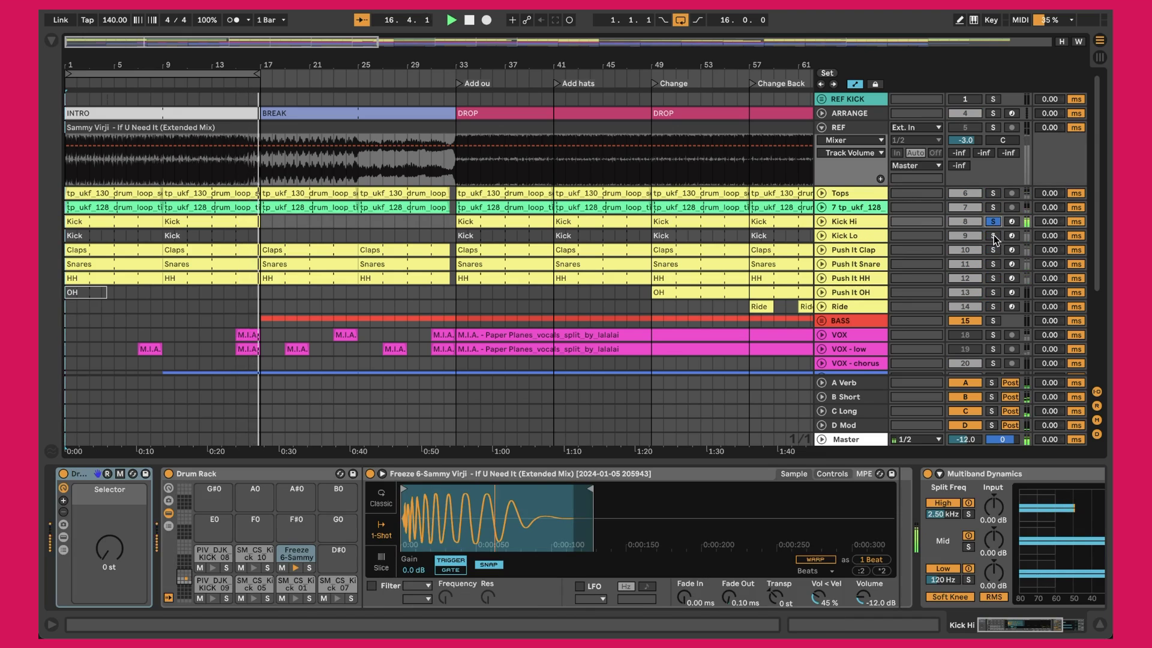
Step: Unfold the Kick Hi and Kick Lo tracks and show the device chain of each, ending on Kick Hi
{"action": "left_click", "coordinate": [822, 222]}
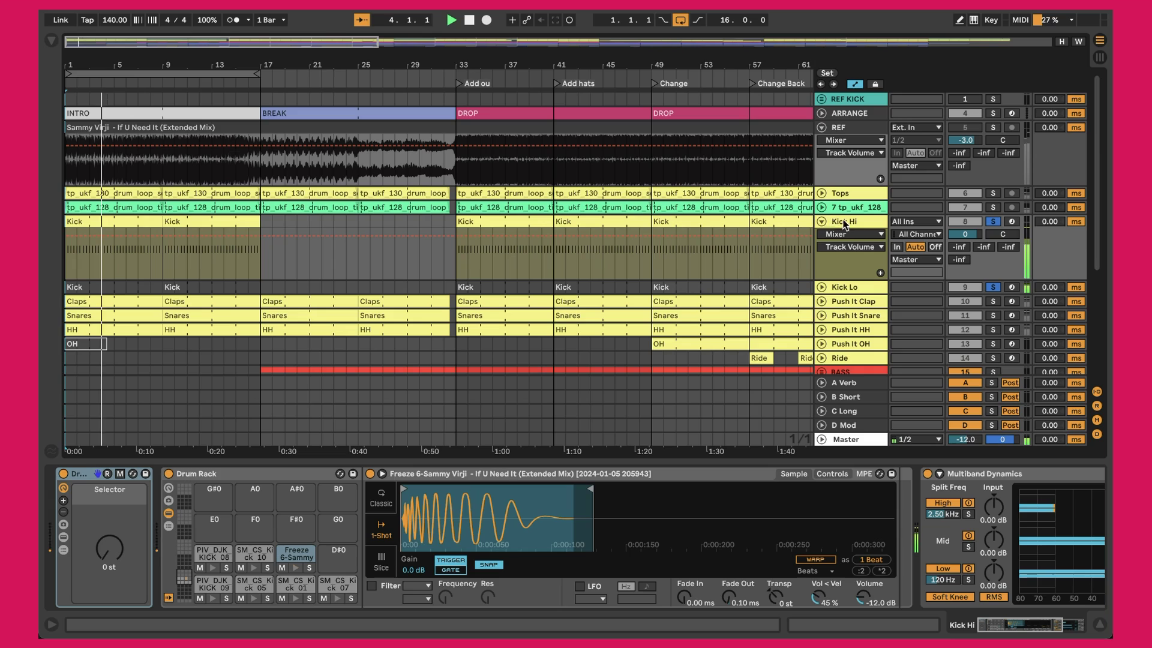
{"action": "left_click", "coordinate": [821, 287]}
{"action": "left_click", "coordinate": [862, 297]}
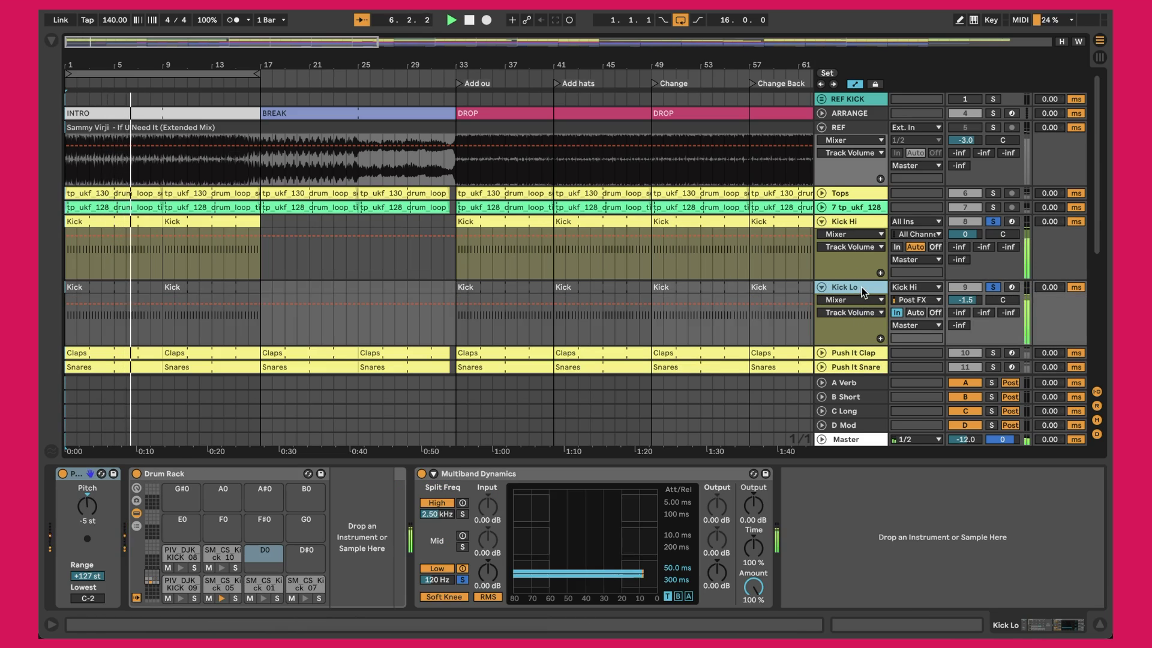
{"action": "left_click", "coordinate": [836, 225]}
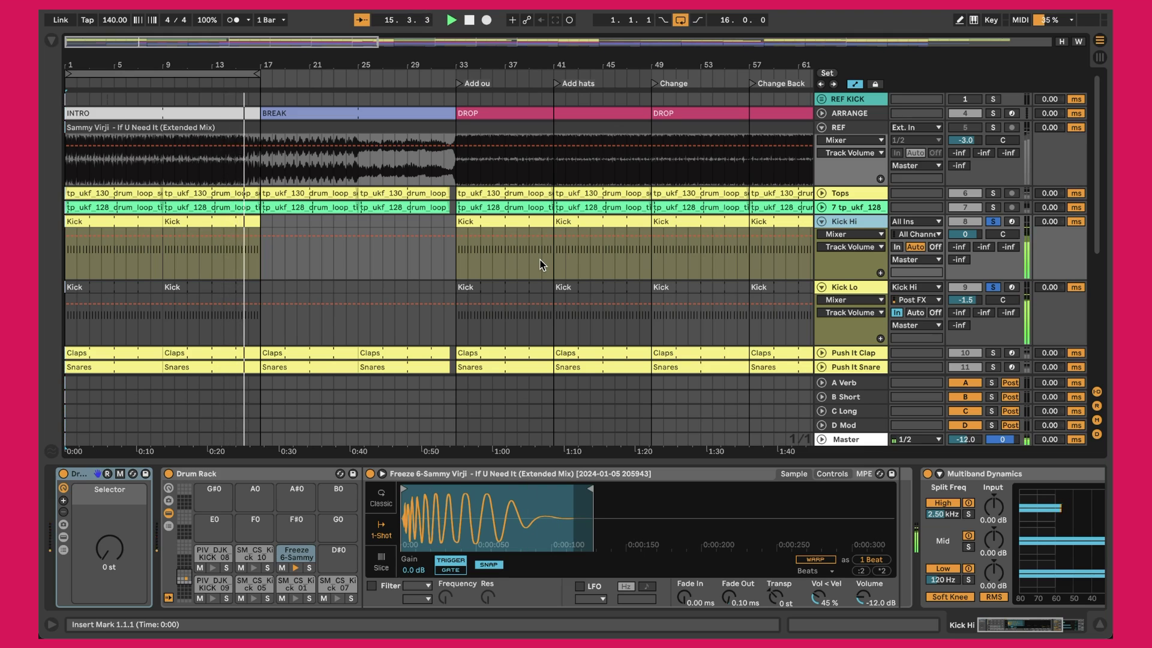
Step: Unfold the REF KICK group and examine the short kick clips cut from the reference around beat 4.3
{"action": "left_click", "coordinate": [822, 100]}
{"action": "key", "text": "minus"}
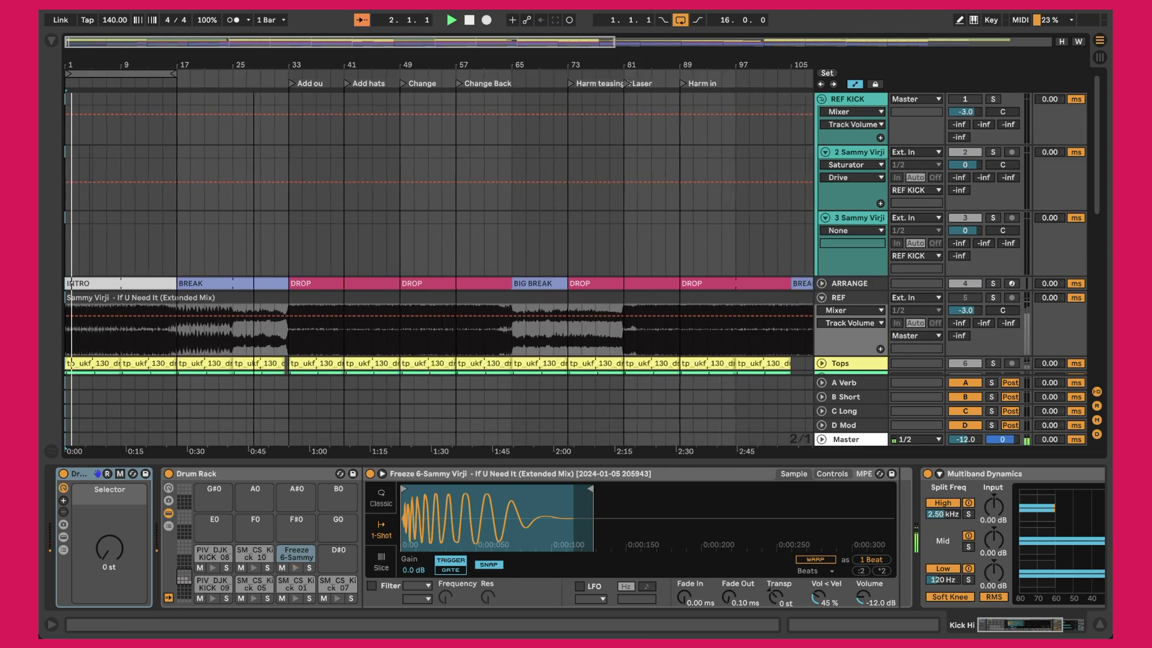
{"action": "key", "text": "plus"}
{"action": "key", "text": "plus"}
{"action": "key", "text": "plus"}
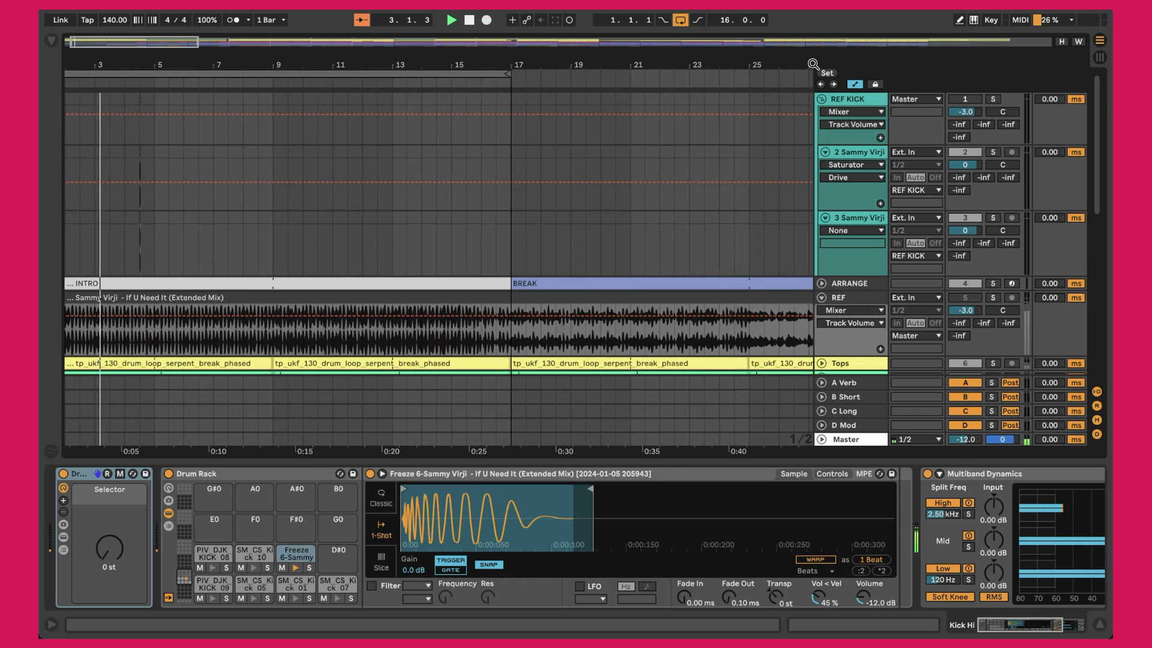
{"action": "key", "text": "plus"}
{"action": "key", "text": "plus"}
{"action": "key", "text": "plus"}
{"action": "key", "text": "plus"}
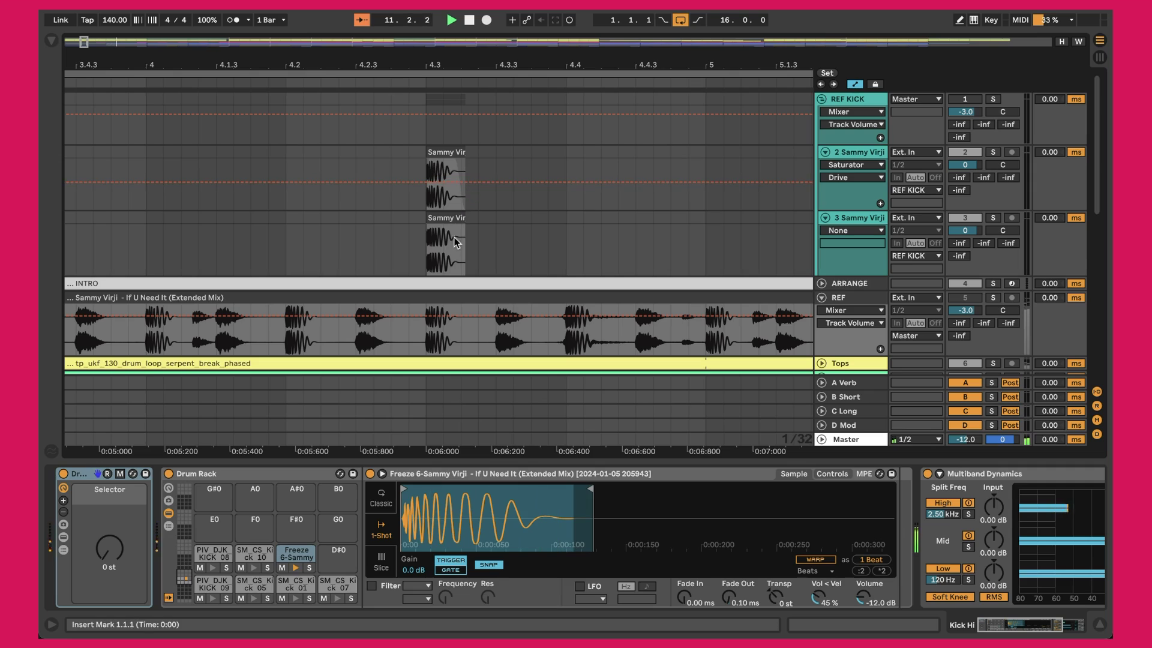
Step: Show the devices on the first Sammy Virji track in REF KICK and inspect the Low and High chains of Transient Shaping
{"action": "left_click", "coordinate": [843, 152]}
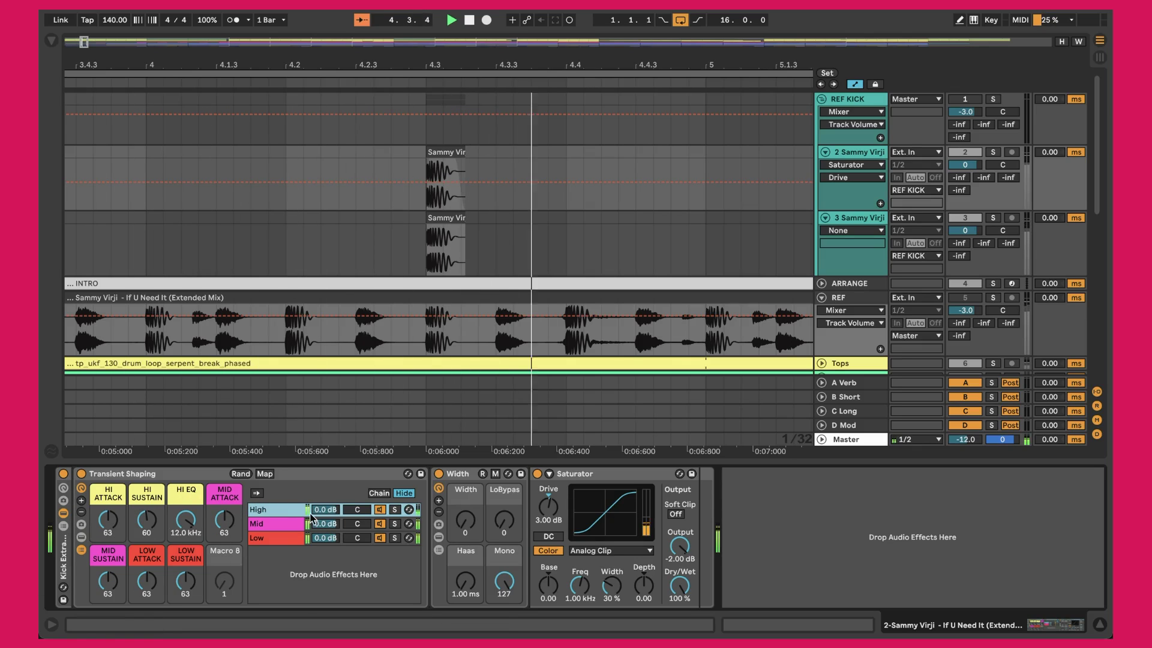
{"action": "left_click", "coordinate": [273, 539]}
{"action": "left_click", "coordinate": [267, 511]}
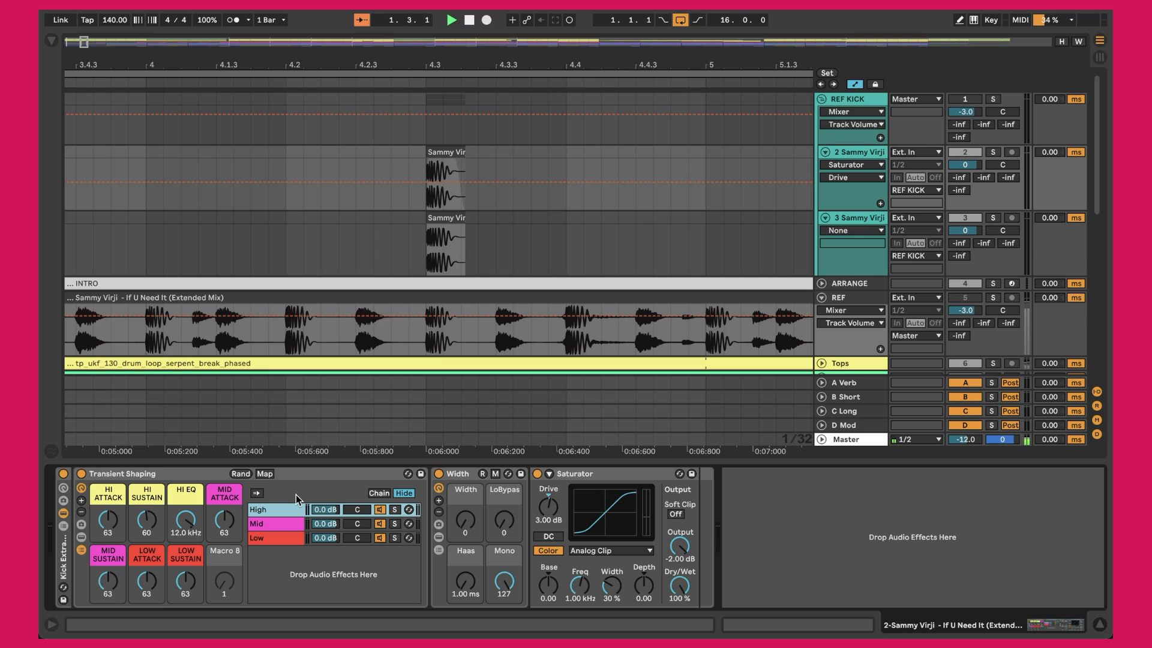
Step: Audition Kick Hi soloed on its own, add Kick Lo to the solo, and show Kick Hi's Drum Rack and sample
{"action": "left_click", "coordinate": [393, 83]}
{"action": "scroll", "coordinate": [167, 201], "scroll_direction": "down", "scroll_amount": 5, "text": "ctrl"}
{"action": "scroll", "coordinate": [168, 200], "scroll_direction": "down", "scroll_amount": 6}
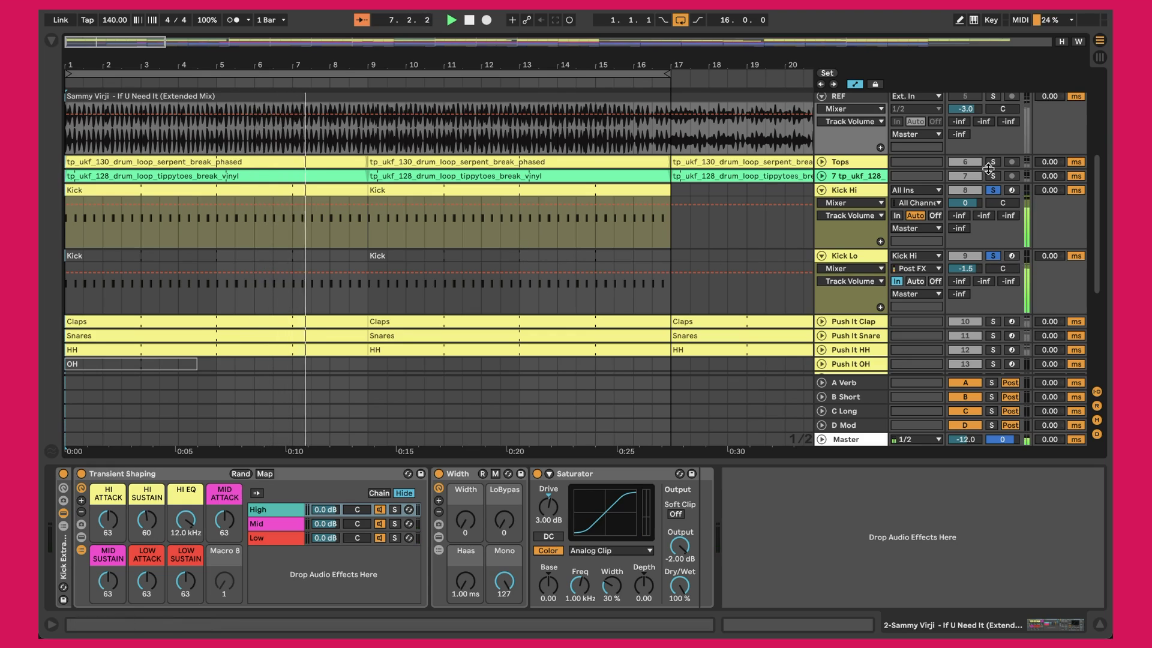
{"action": "left_click", "coordinate": [993, 190]}
{"action": "left_click", "coordinate": [992, 190]}
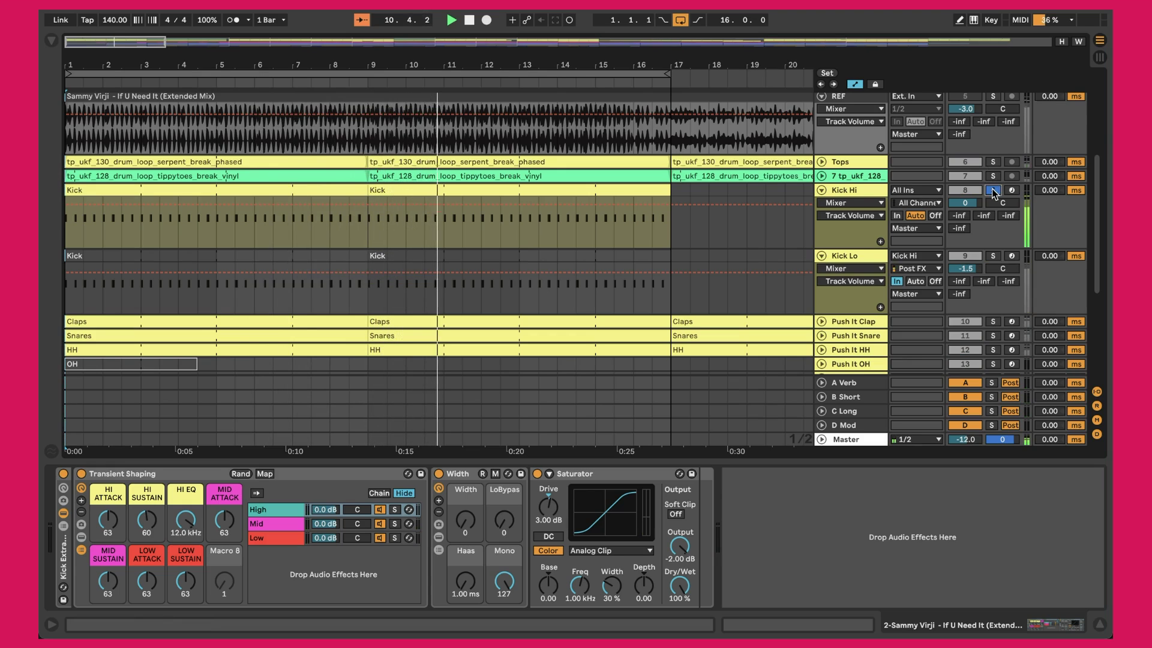
{"action": "left_click", "coordinate": [993, 256]}
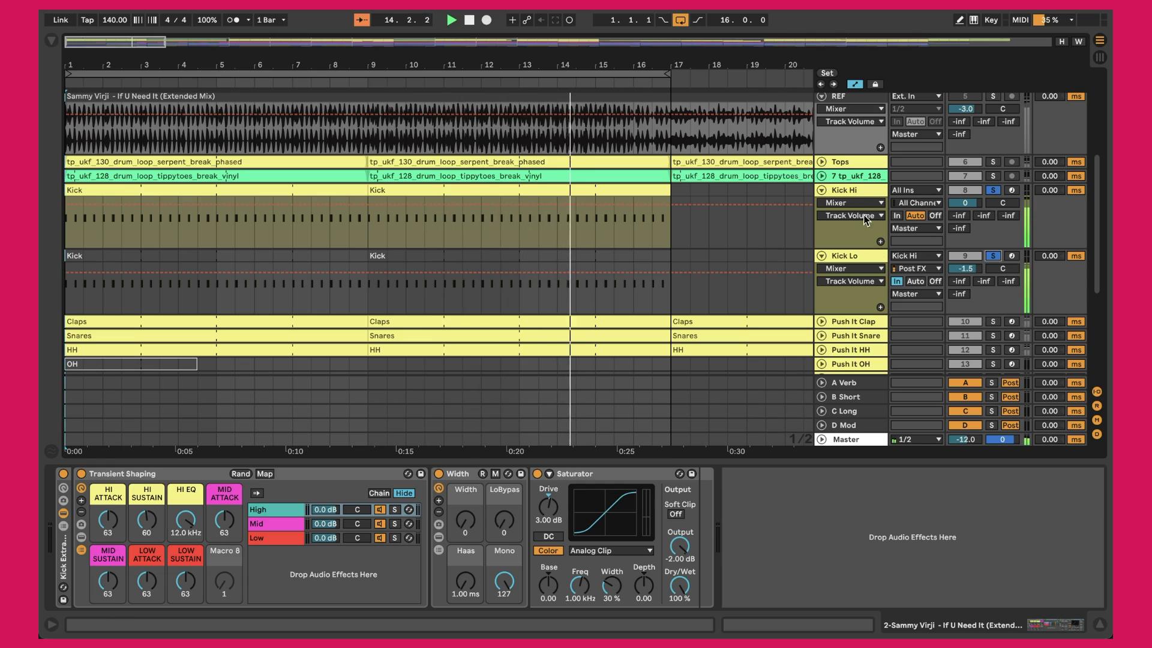
{"action": "left_click", "coordinate": [852, 200]}
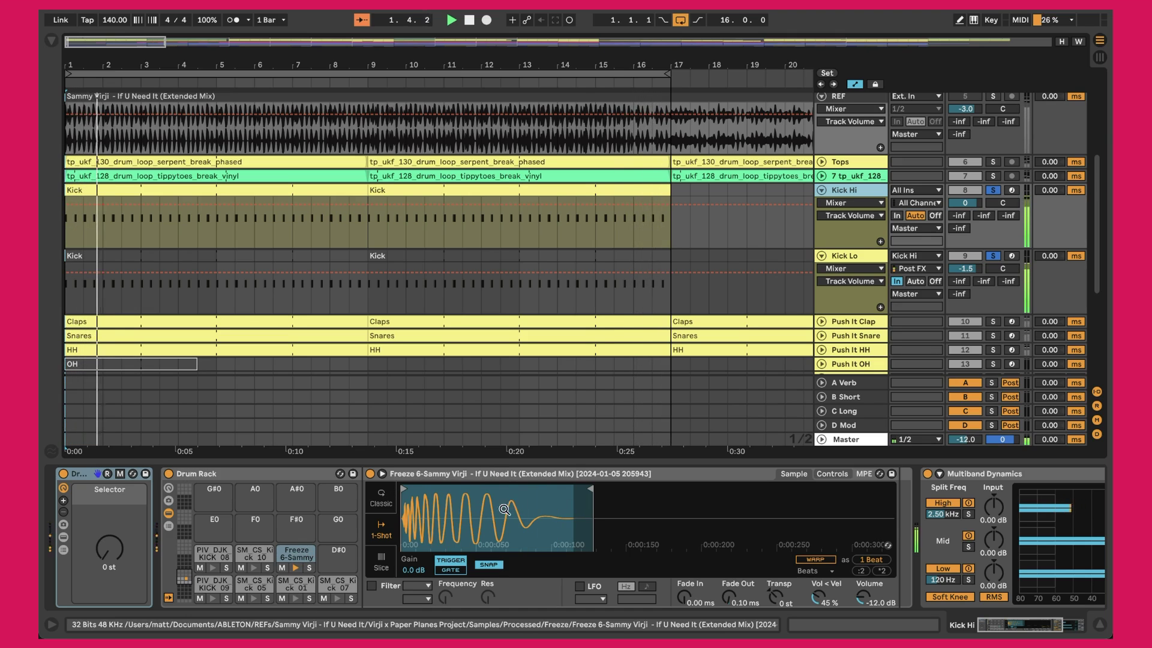
Step: Show Kick Lo's devices, inspect the Low band in its Multiband Dynamics, and return to Kick Hi's device chain for comparison
{"action": "left_click", "coordinate": [902, 281]}
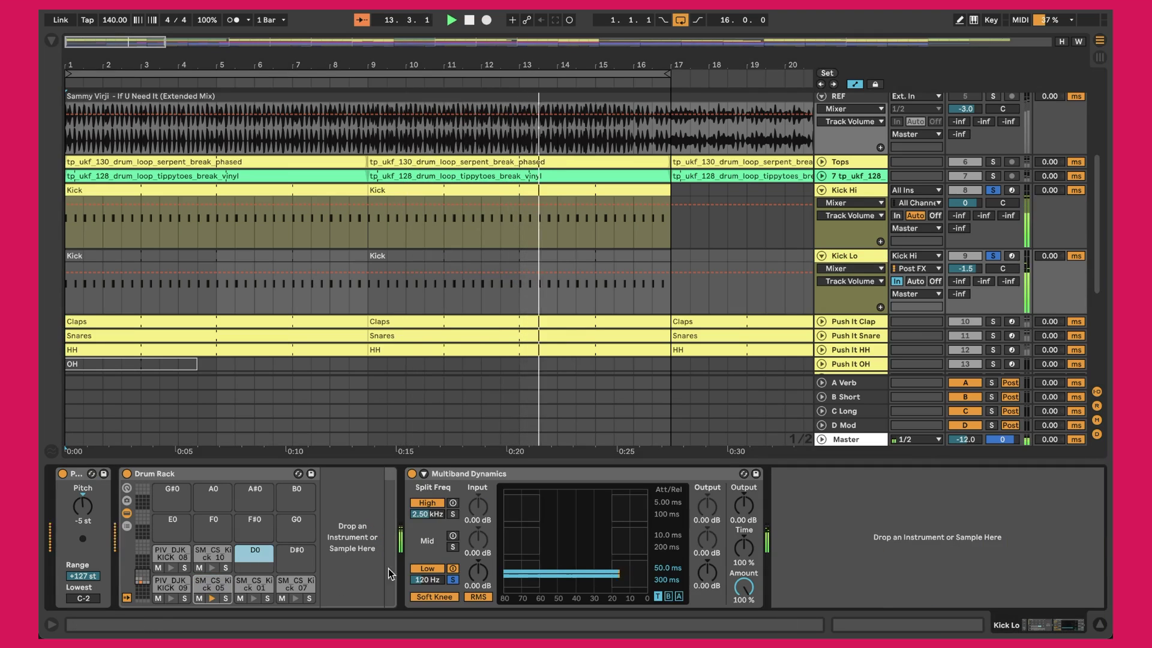
{"action": "left_click", "coordinate": [453, 580]}
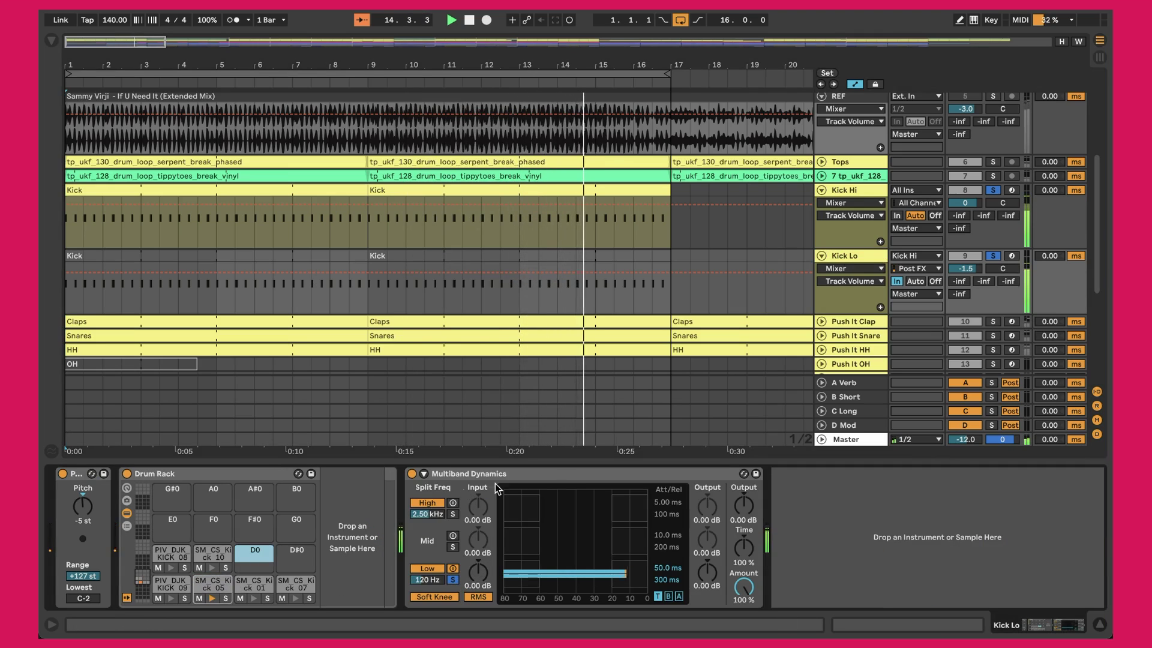
{"action": "left_click", "coordinate": [784, 226]}
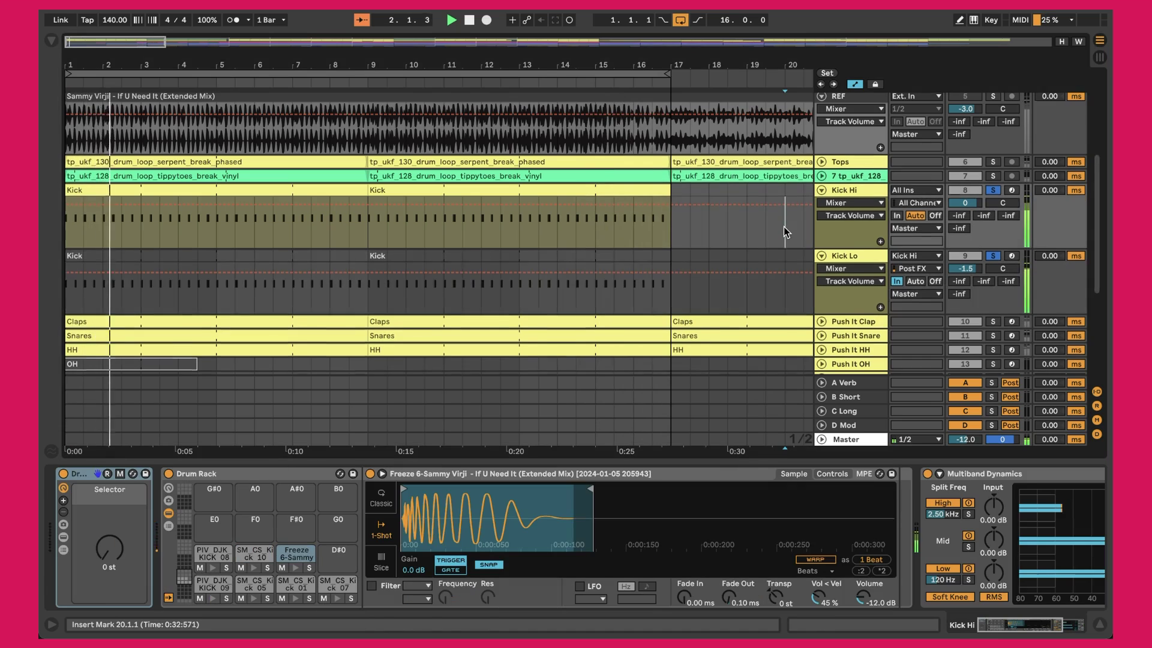
Step: Add Push It Clap to the solo, unfold the track, and show its Drum Rack and clap sample
{"action": "scroll", "coordinate": [783, 225], "scroll_direction": "down", "scroll_amount": 2}
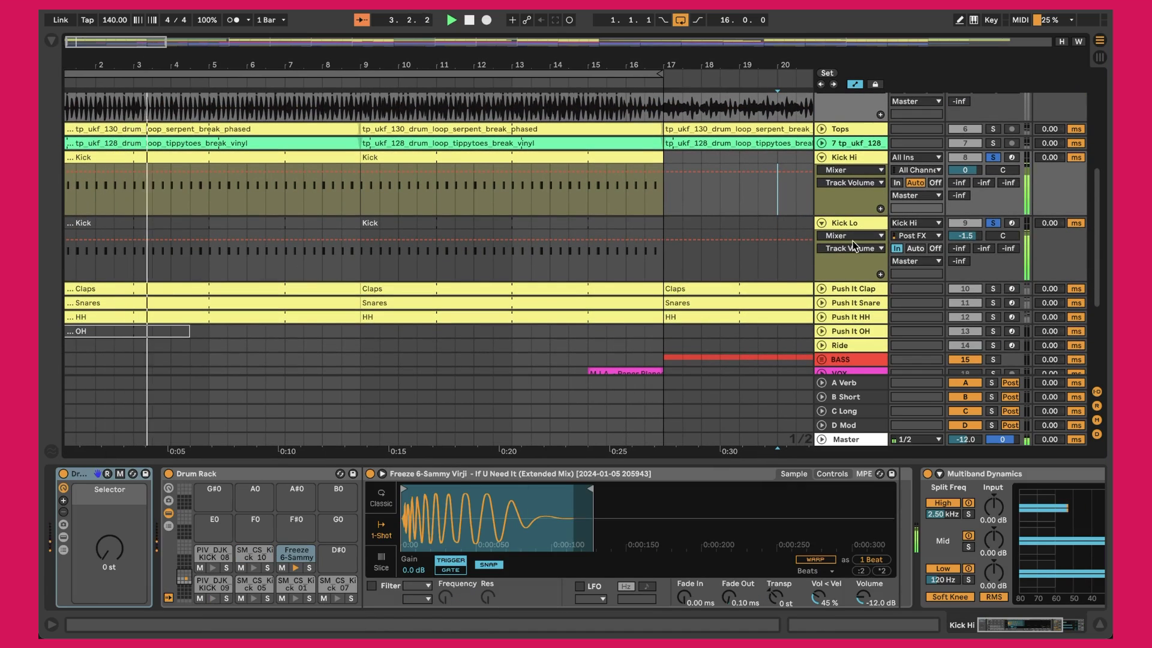
{"action": "left_click", "coordinate": [993, 289]}
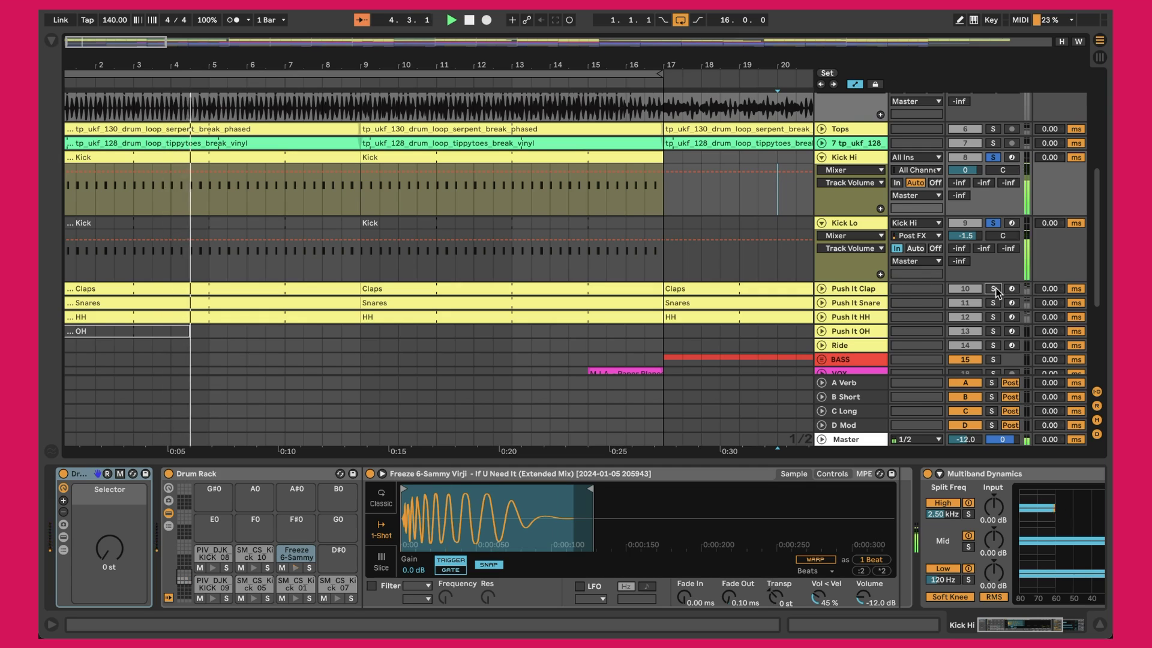
{"action": "left_click", "coordinate": [822, 289]}
{"action": "left_click", "coordinate": [841, 288]}
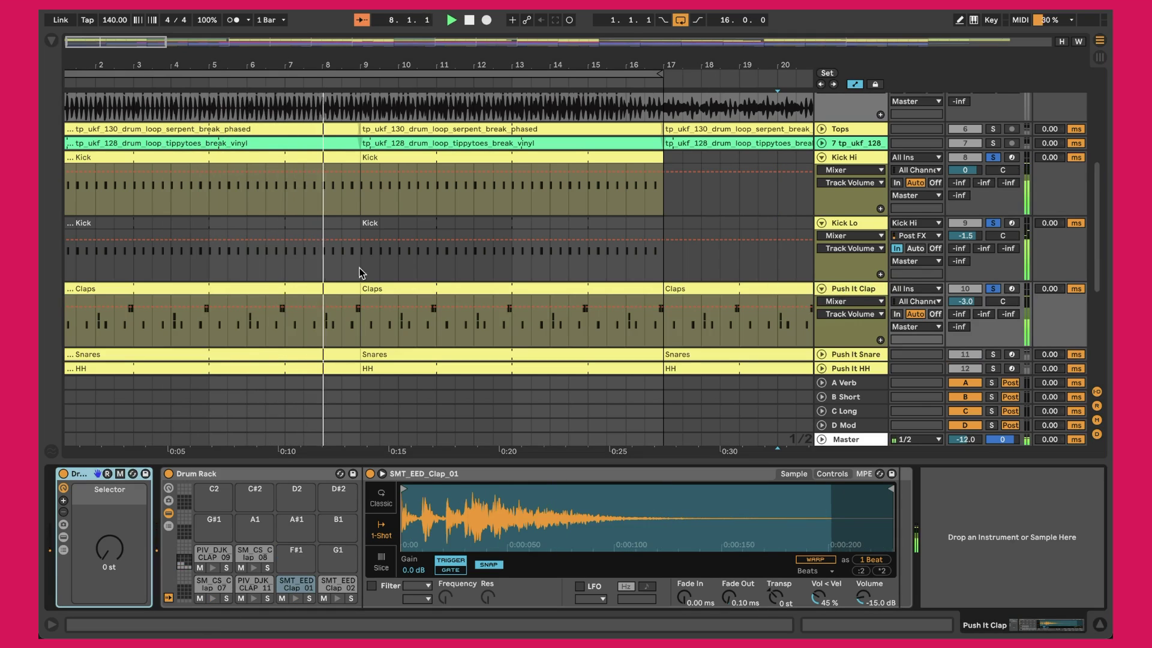
Step: Examine the MIDI notes of the first Claps clip alongside Push It Clap's Drum Rack, and hide the detail view
{"action": "left_click", "coordinate": [258, 288]}
{"action": "double_click", "coordinate": [251, 289]}
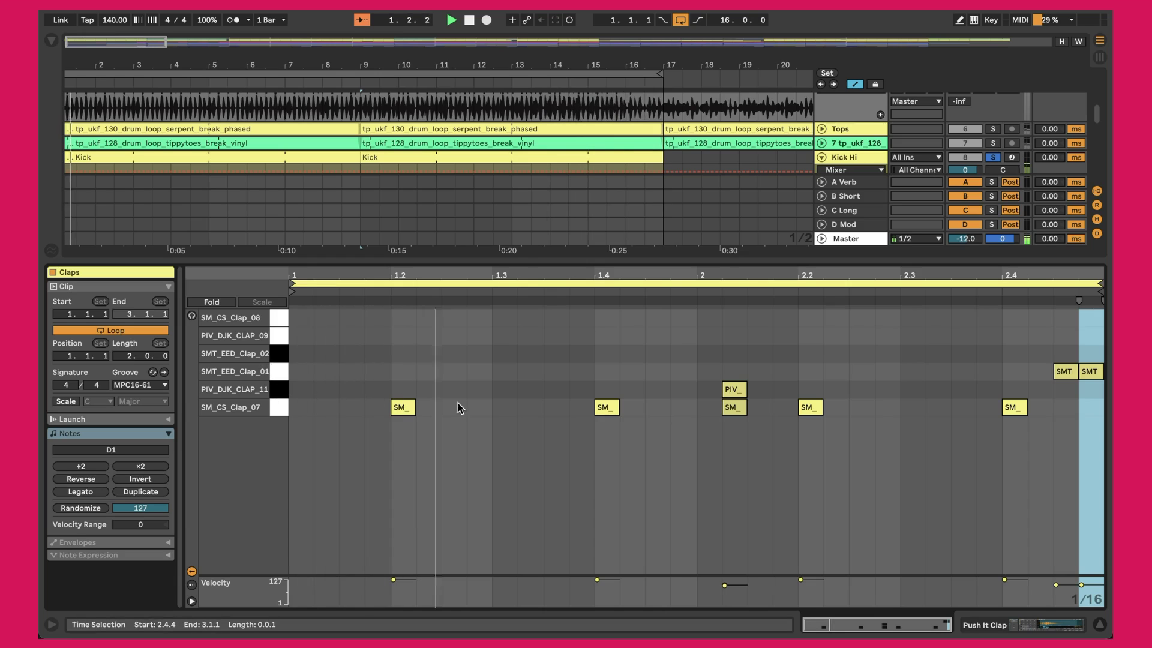
{"action": "key", "text": "shift+Tab"}
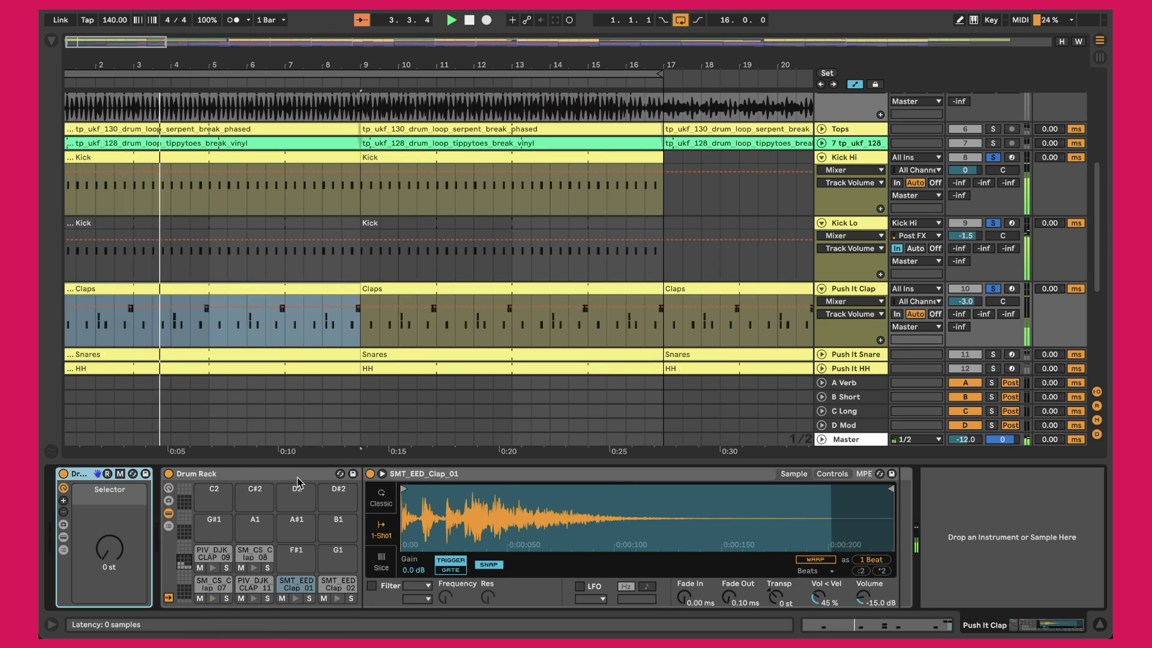
{"action": "key", "text": "shift+Tab"}
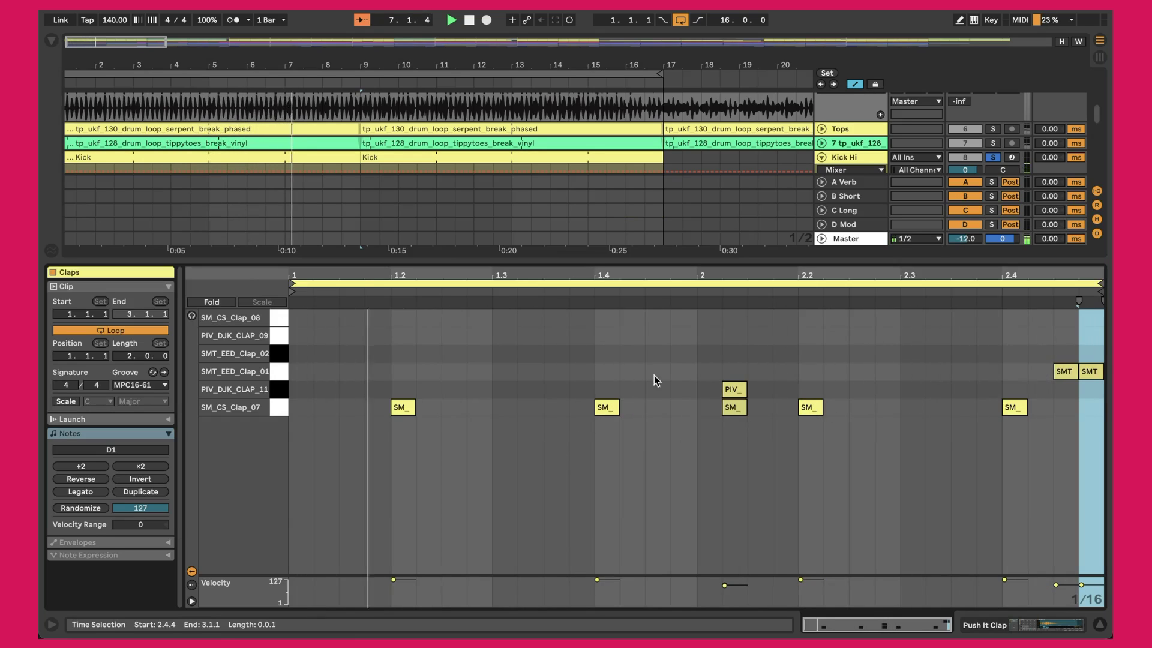
{"action": "key", "text": "super+alt+l"}
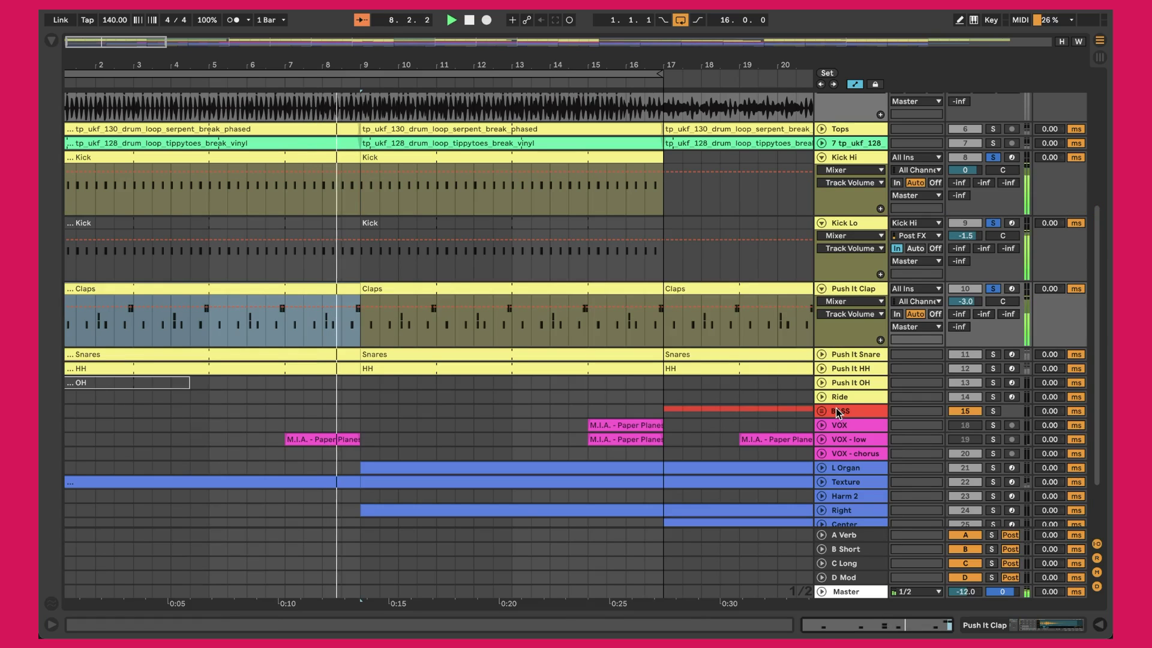
Step: Add Push It Snare to the solo, unfold the track, and open the notes of its Snares clip
{"action": "scroll", "coordinate": [798, 236], "scroll_direction": "up", "scroll_amount": 1}
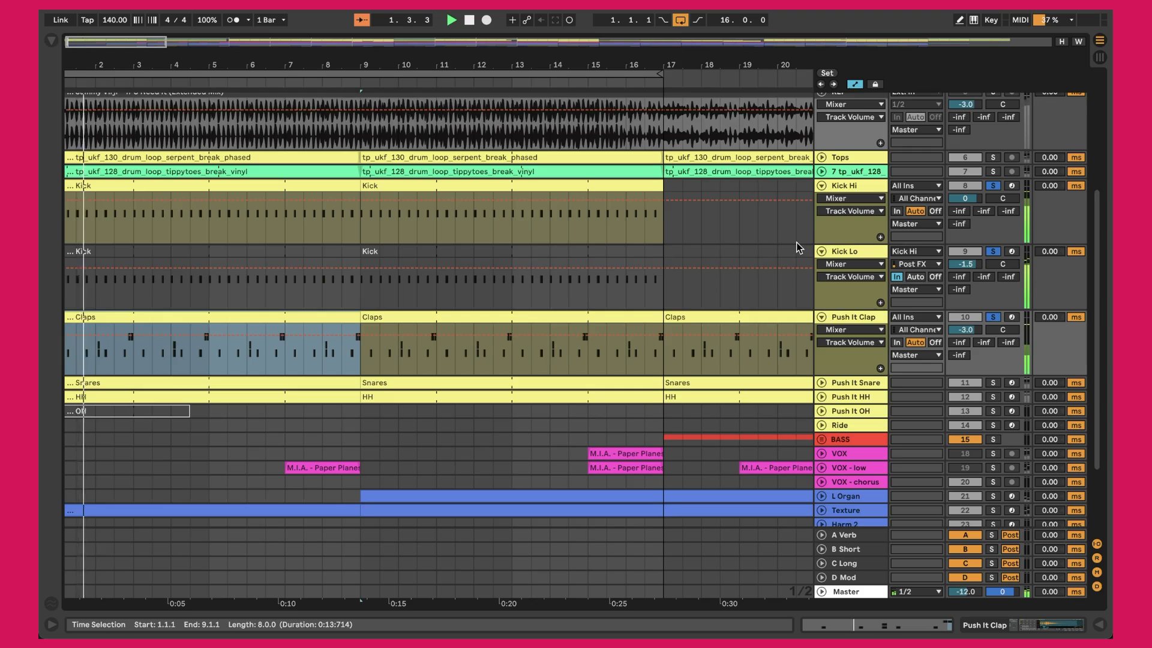
{"action": "scroll", "coordinate": [798, 248], "scroll_direction": "down", "scroll_amount": 3}
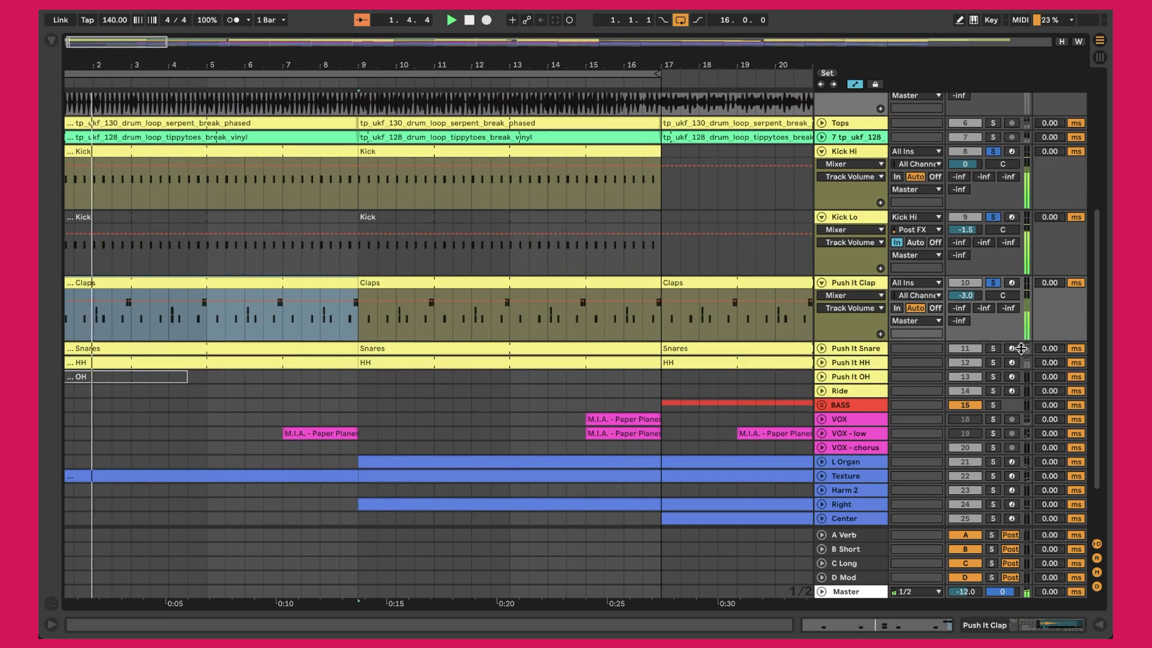
{"action": "left_click", "coordinate": [821, 348]}
{"action": "double_click", "coordinate": [216, 355]}
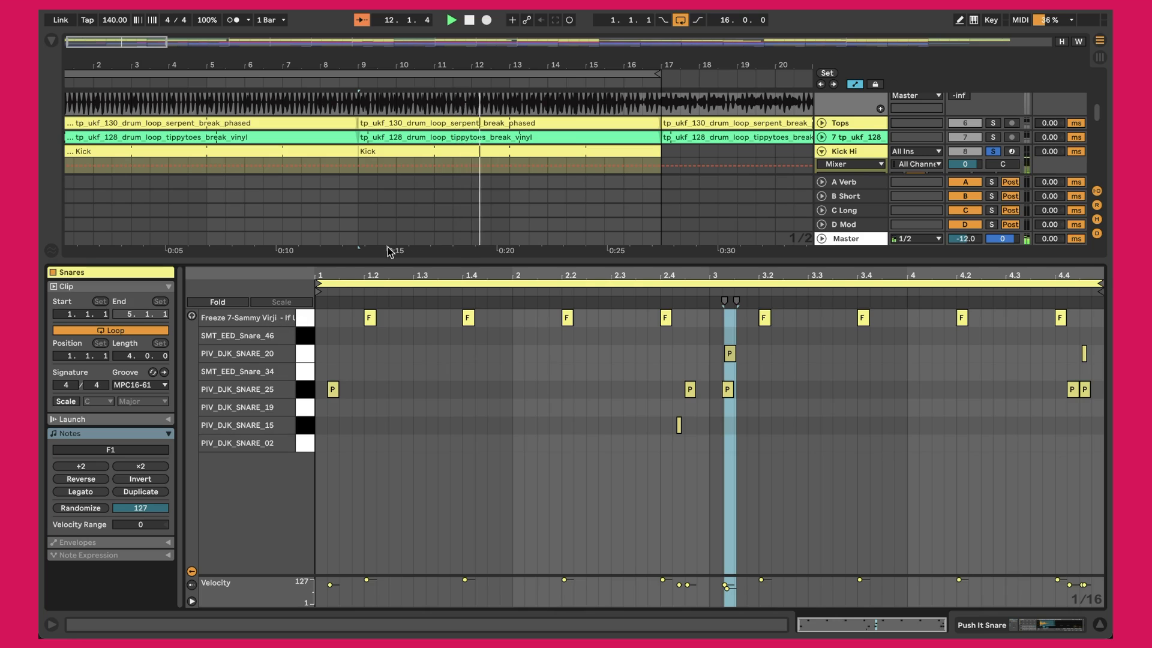
Step: Hide the clip detail and zoom the arrangement in around bars 10 to 12 to examine the REF waveform's hits
{"action": "scroll", "coordinate": [425, 218], "scroll_direction": "up", "scroll_amount": 6}
{"action": "key", "text": "ctrl+alt+l"}
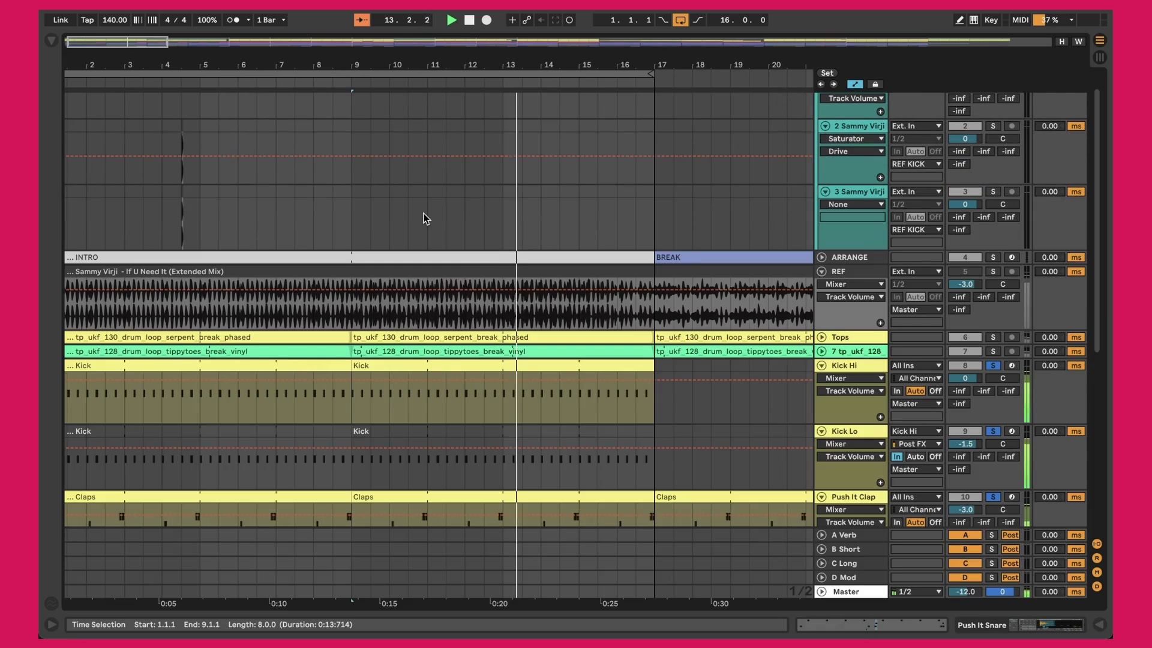
{"action": "scroll", "coordinate": [424, 218], "scroll_direction": "up", "scroll_amount": 2}
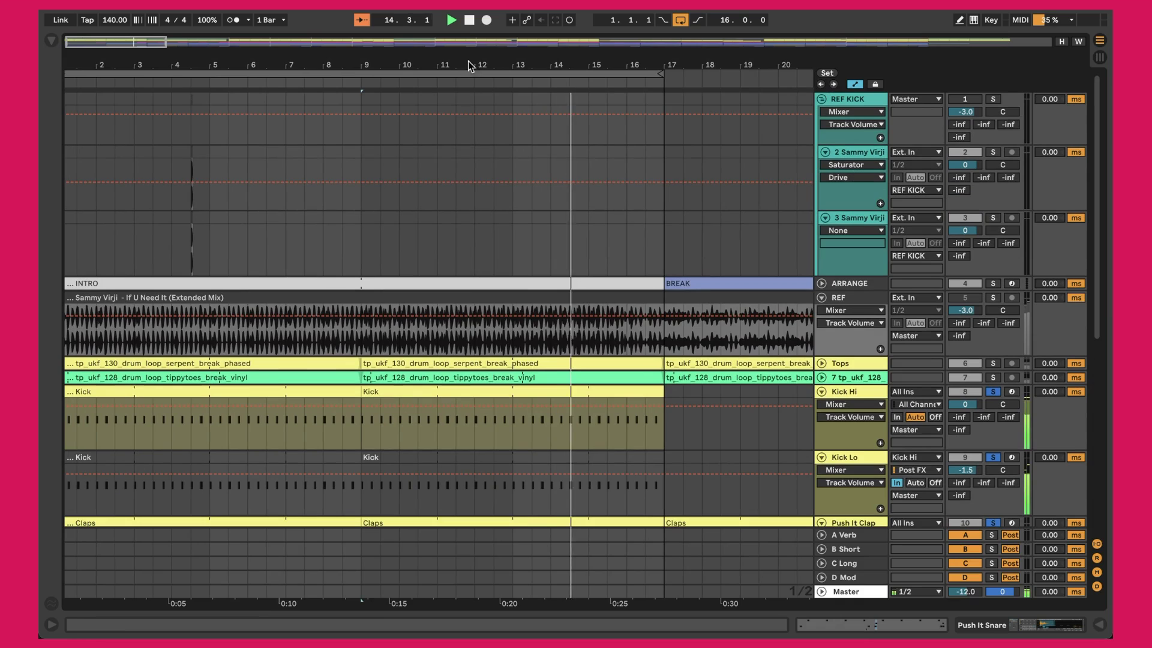
{"action": "left_click_drag", "start_coordinate": [468, 63], "coordinate": [284, 309]}
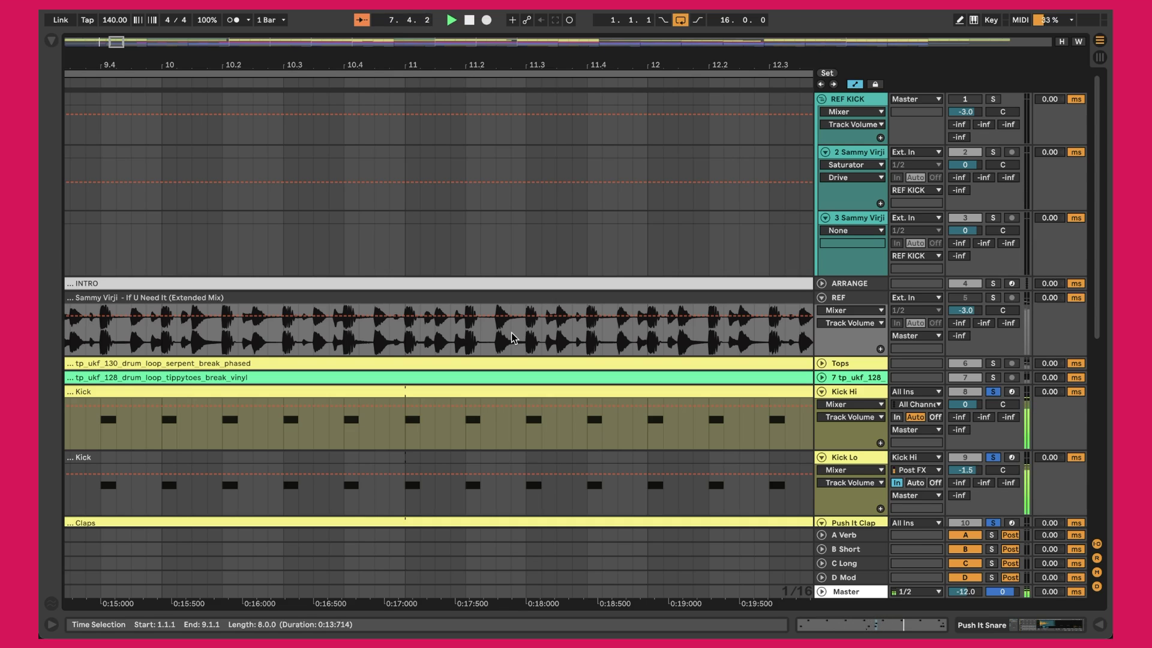
Step: Examine the Snares clip's notes around bar 11 and show Push It Snare's Drum Rack with the Freeze 7-Sammy Virji sample
{"action": "scroll", "coordinate": [513, 336], "scroll_direction": "down", "scroll_amount": 10}
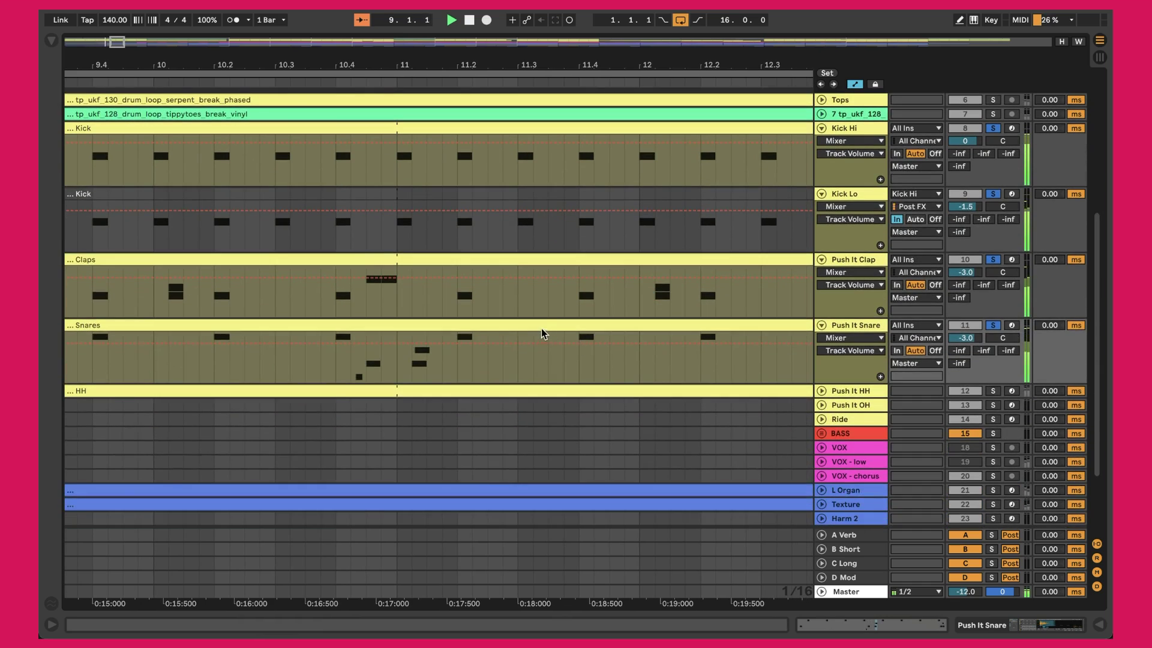
{"action": "double_click", "coordinate": [542, 334]}
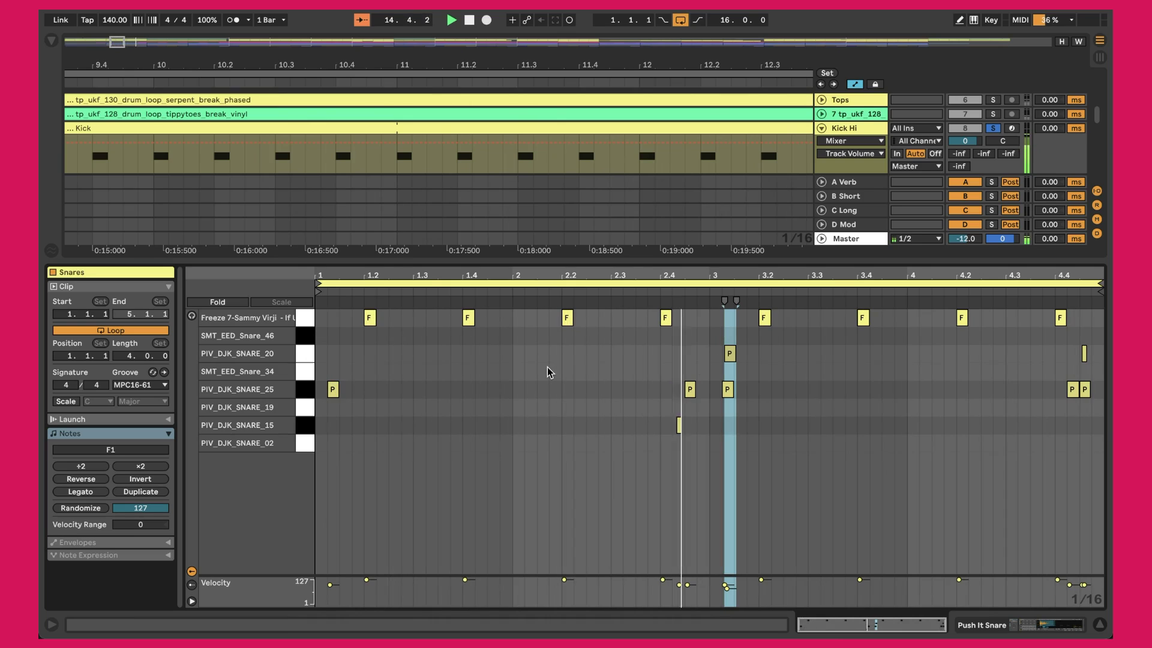
{"action": "key", "text": "shift+Tab"}
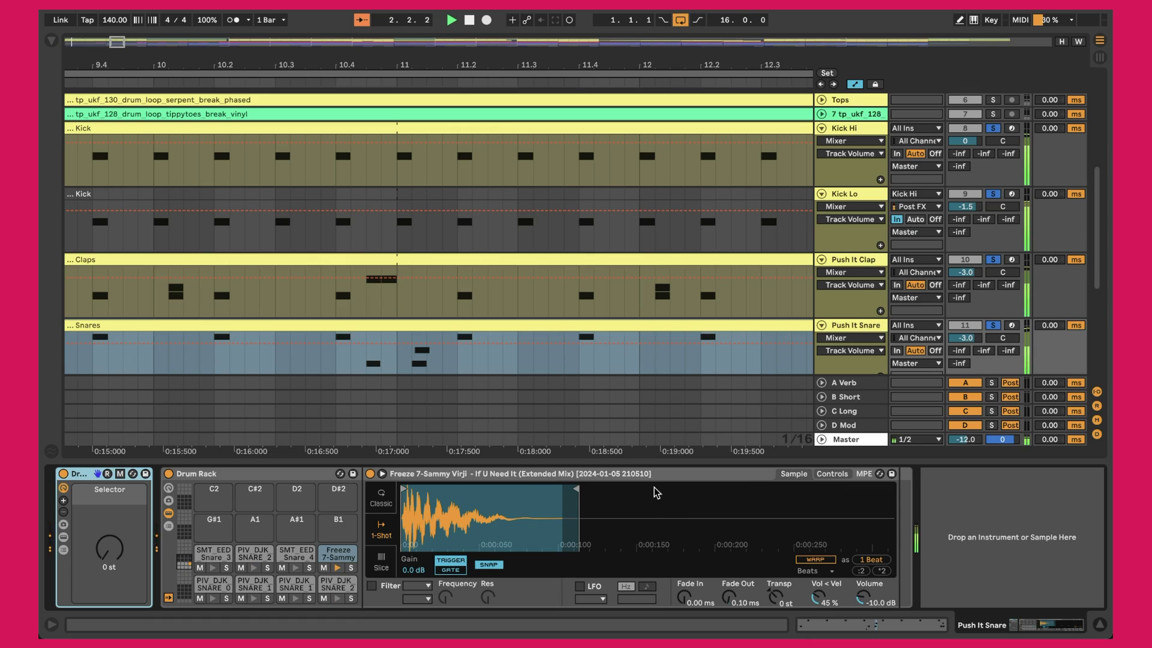
Step: Add Push It HH to the solo, unfold the track, and open the notes of its HH clip
{"action": "scroll", "coordinate": [672, 257], "scroll_direction": "down", "scroll_amount": 3}
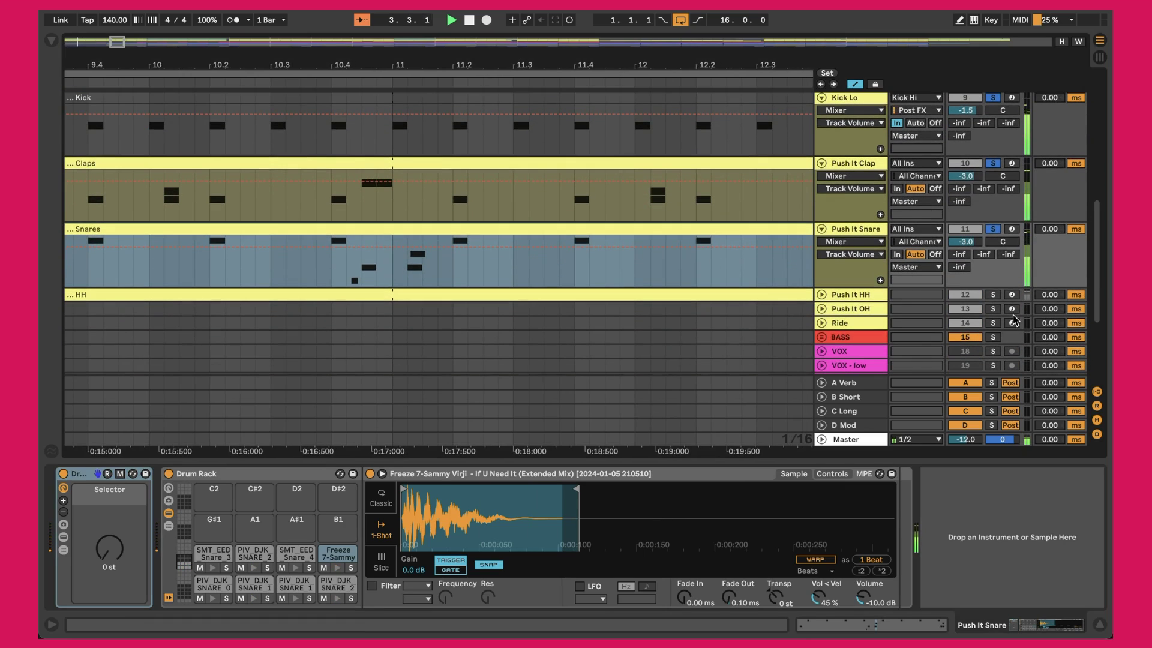
{"action": "left_click", "coordinate": [993, 295]}
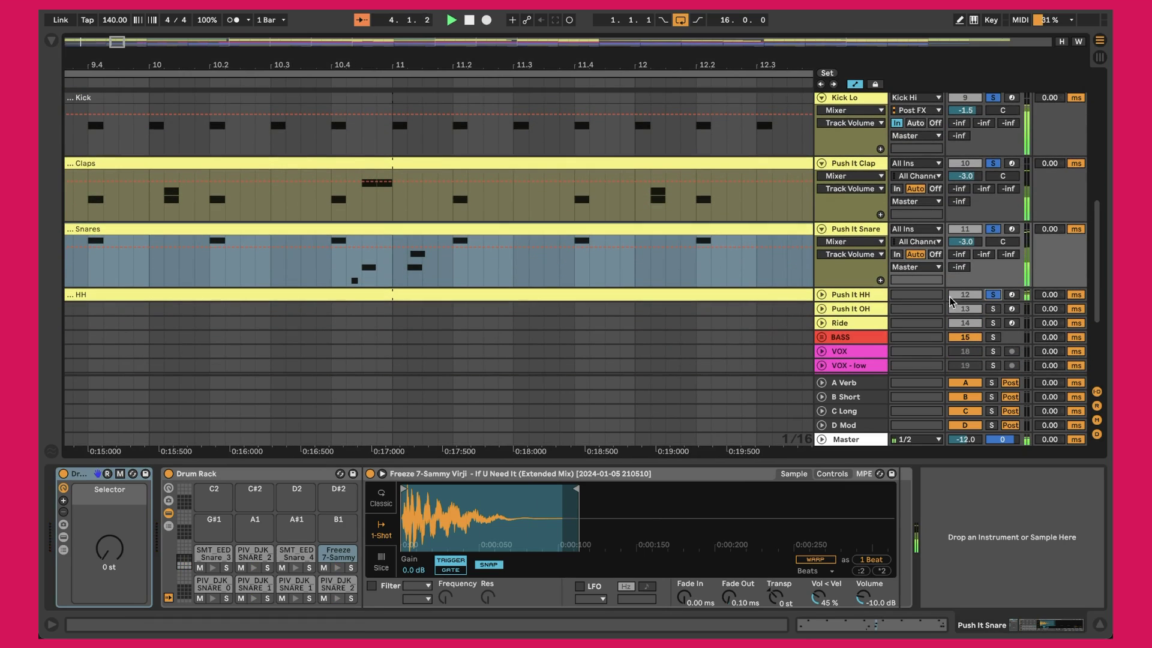
{"action": "left_click", "coordinate": [822, 295]}
{"action": "double_click", "coordinate": [344, 293]}
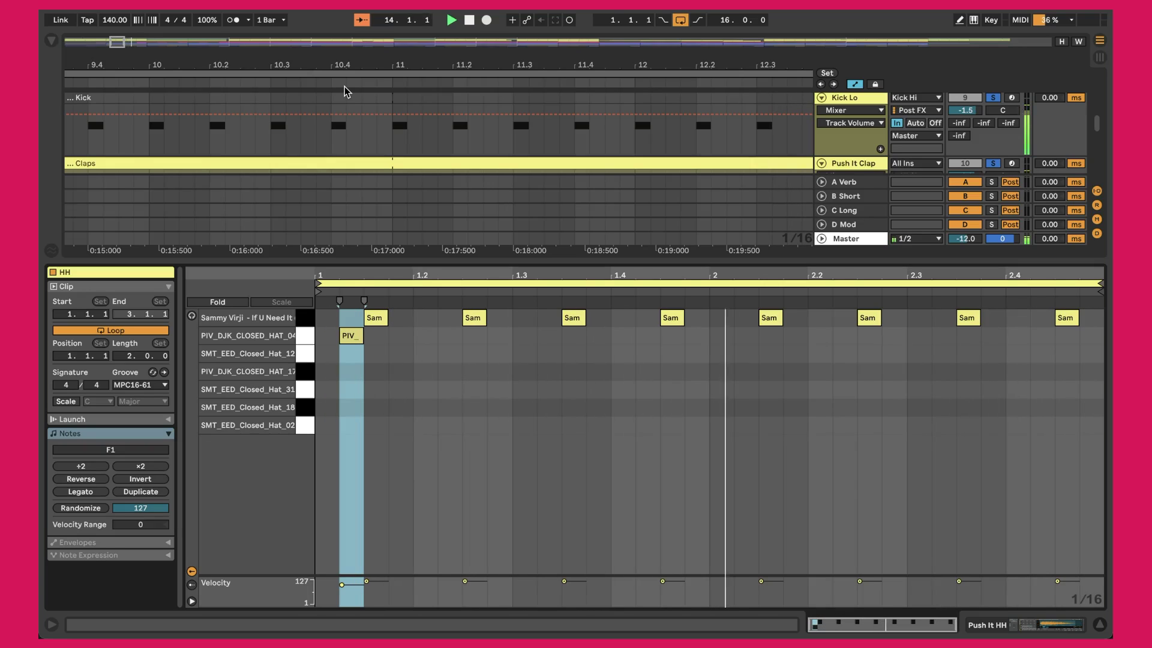
Step: Select the PIV_DJK_CLOSED_HAT note near the HH clip's start and show the Sammy Virji hat sample in Push It HH's Drum Rack
{"action": "left_click", "coordinate": [349, 336]}
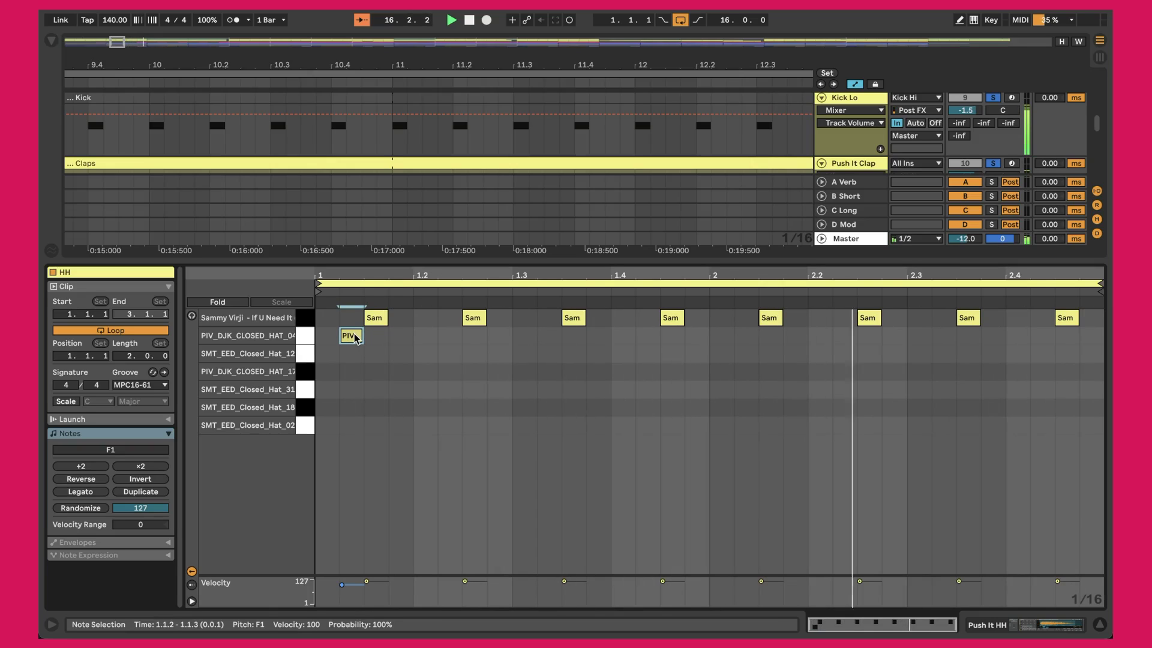
{"action": "key", "text": "shift+Tab"}
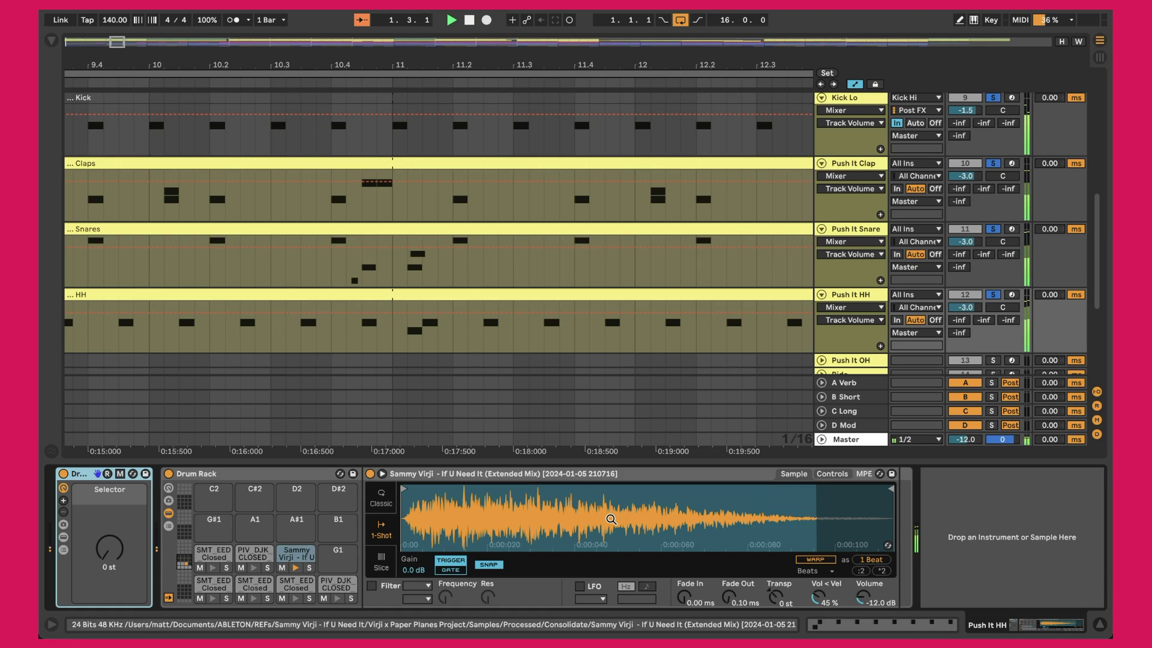
{"action": "left_click", "coordinate": [990, 558]}
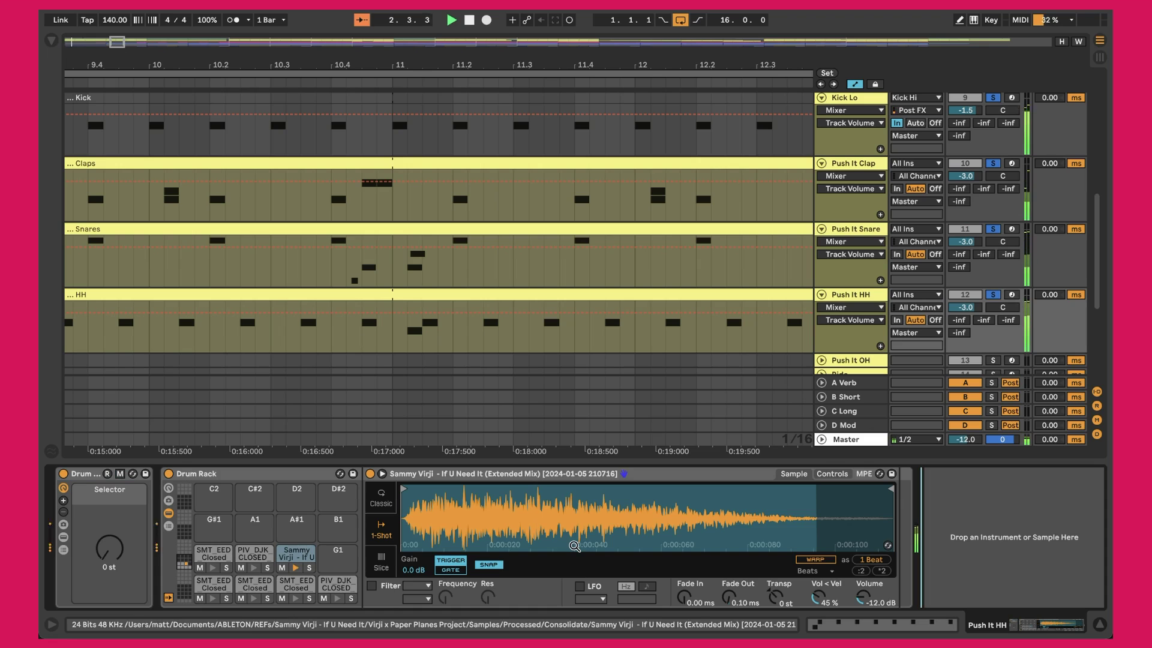
Step: Hide the detail view, unfold the Tops track, and add it to the soloed drum tracks
{"action": "scroll", "coordinate": [628, 180], "scroll_direction": "up", "scroll_amount": 5}
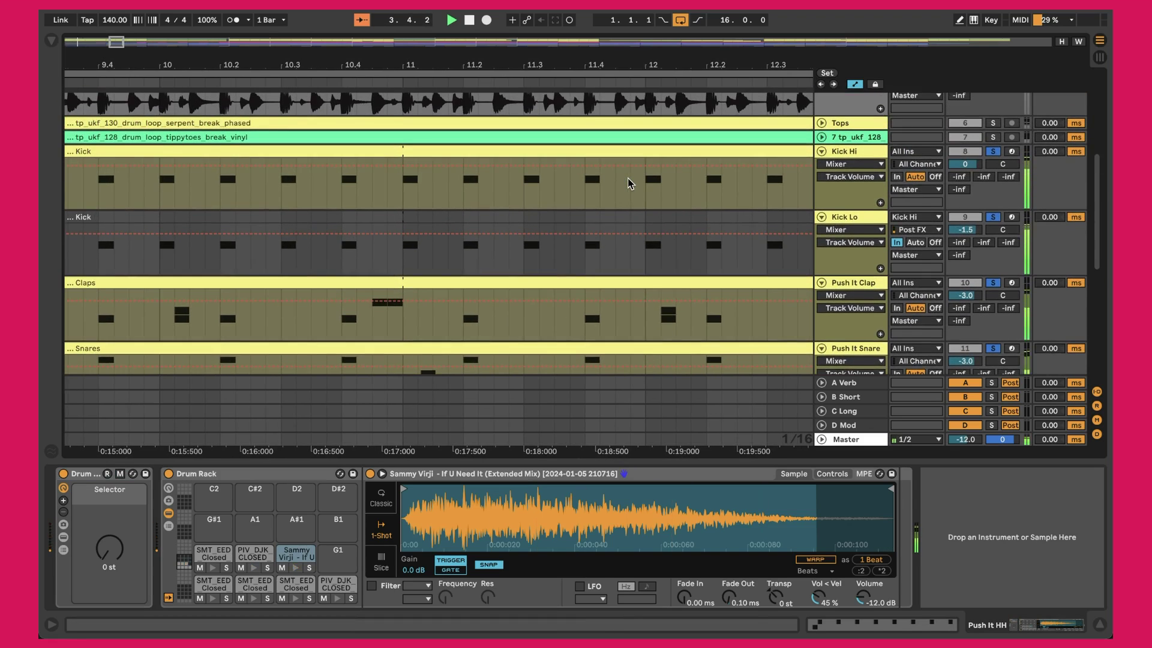
{"action": "scroll", "coordinate": [732, 169], "scroll_direction": "up", "scroll_amount": 2}
{"action": "scroll", "coordinate": [732, 170], "scroll_direction": "left", "scroll_amount": 5}
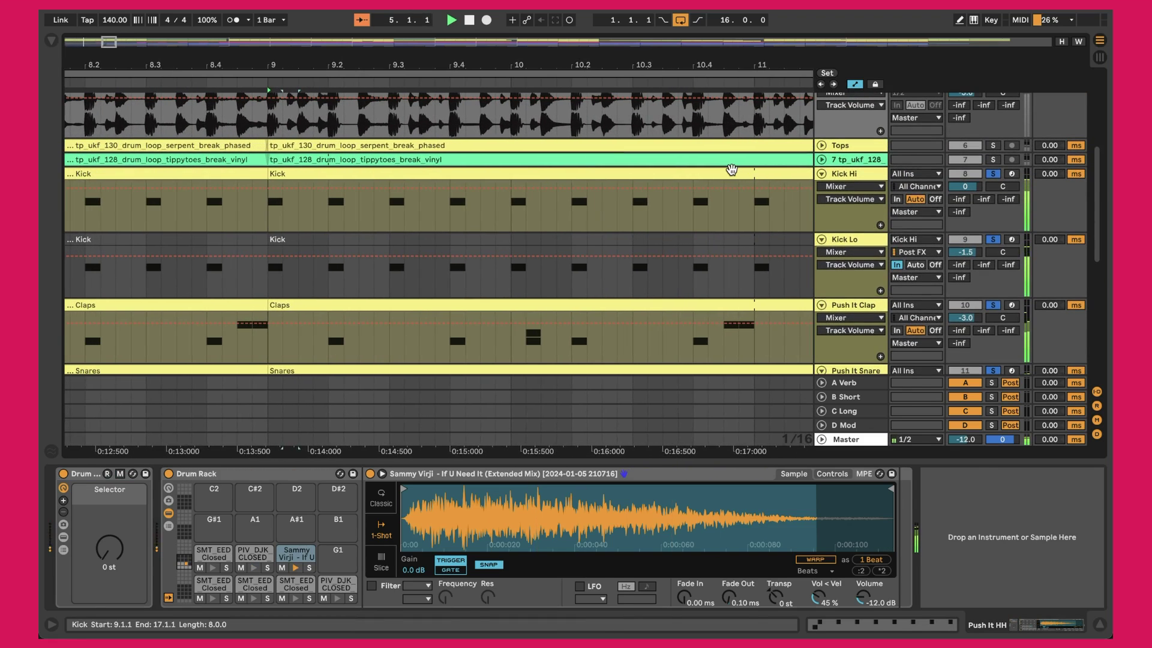
{"action": "key", "text": "ctrl+alt+l"}
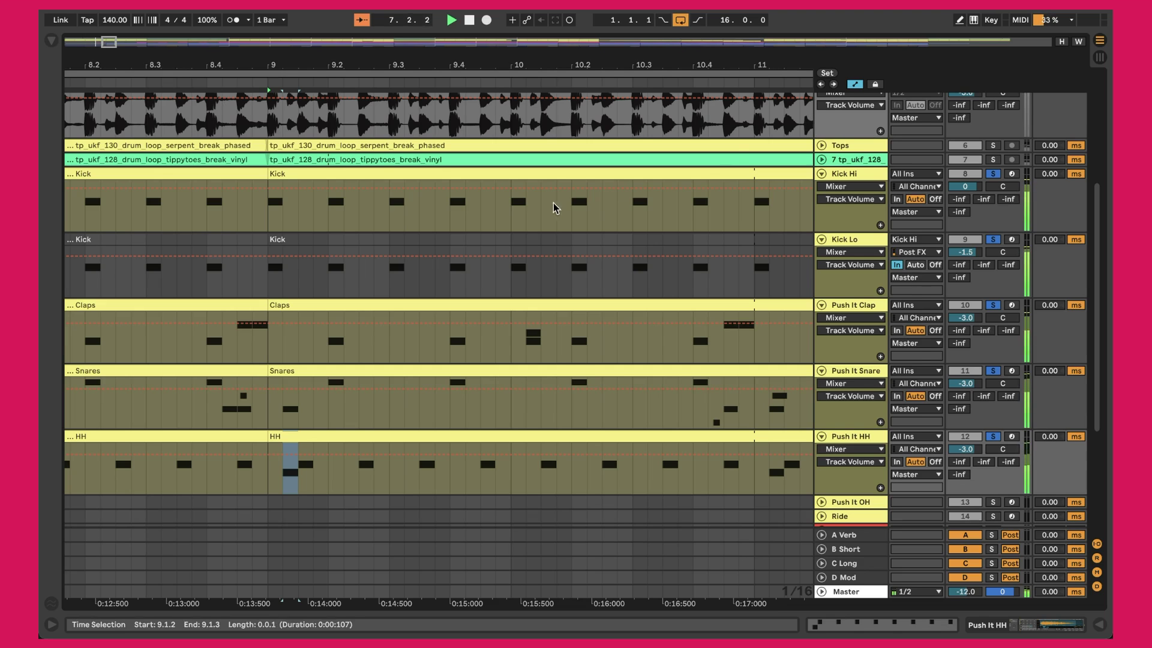
{"action": "scroll", "coordinate": [862, 129], "scroll_direction": "up", "scroll_amount": 3}
{"action": "left_click", "coordinate": [822, 213]}
{"action": "left_click", "coordinate": [993, 212]}
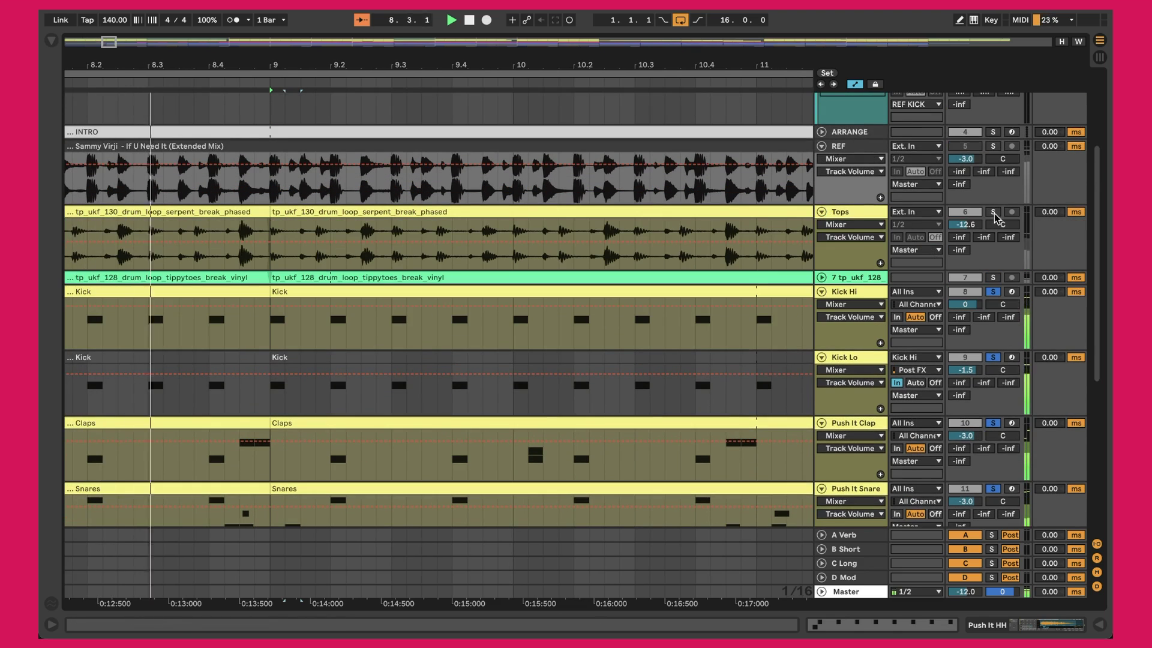
Step: Open the serpent_break_phased clip at bar 9 on Tops and examine its Beats warp settings, including the transient loop mode options
{"action": "left_click", "coordinate": [505, 211]}
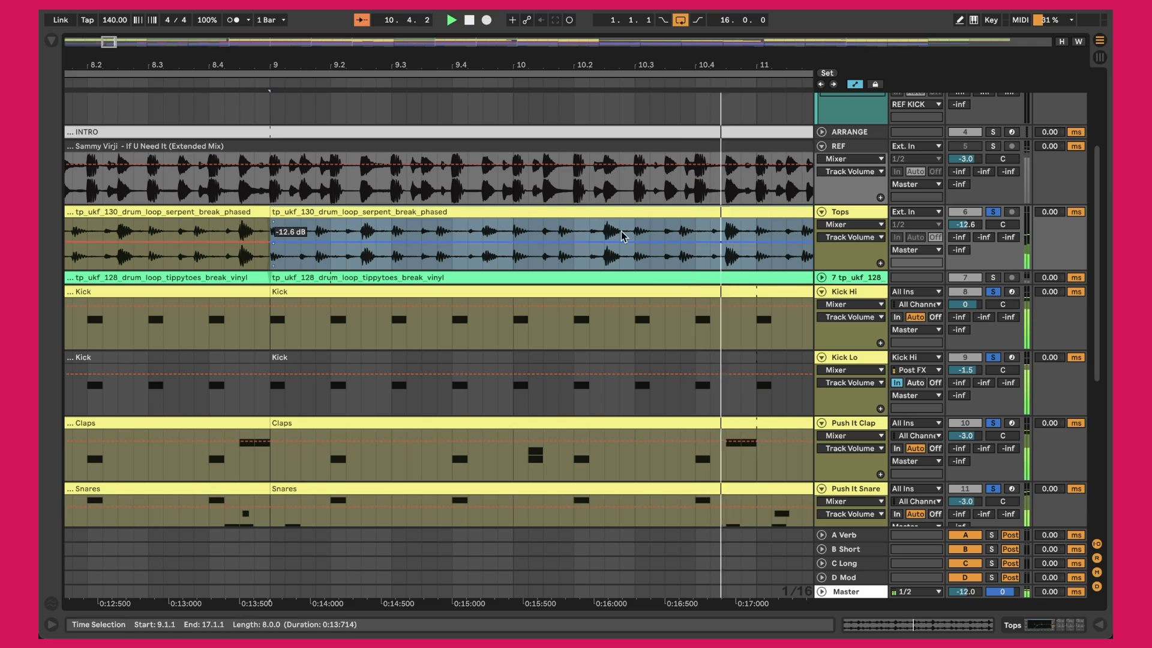
{"action": "double_click", "coordinate": [398, 219]}
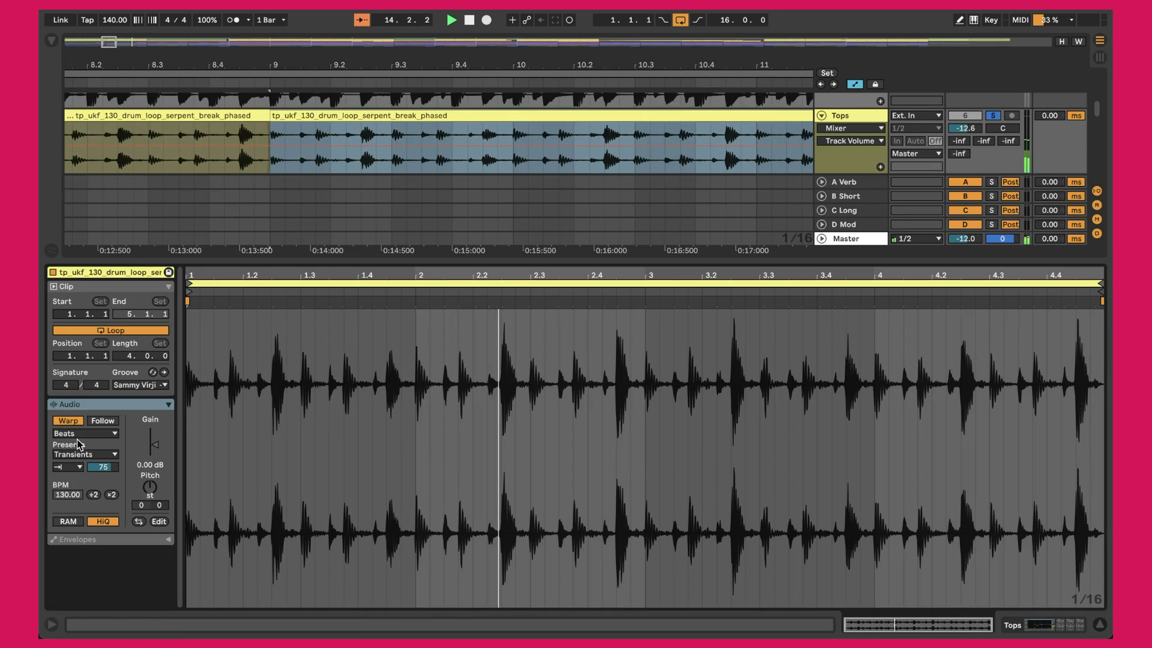
{"action": "left_click", "coordinate": [76, 467]}
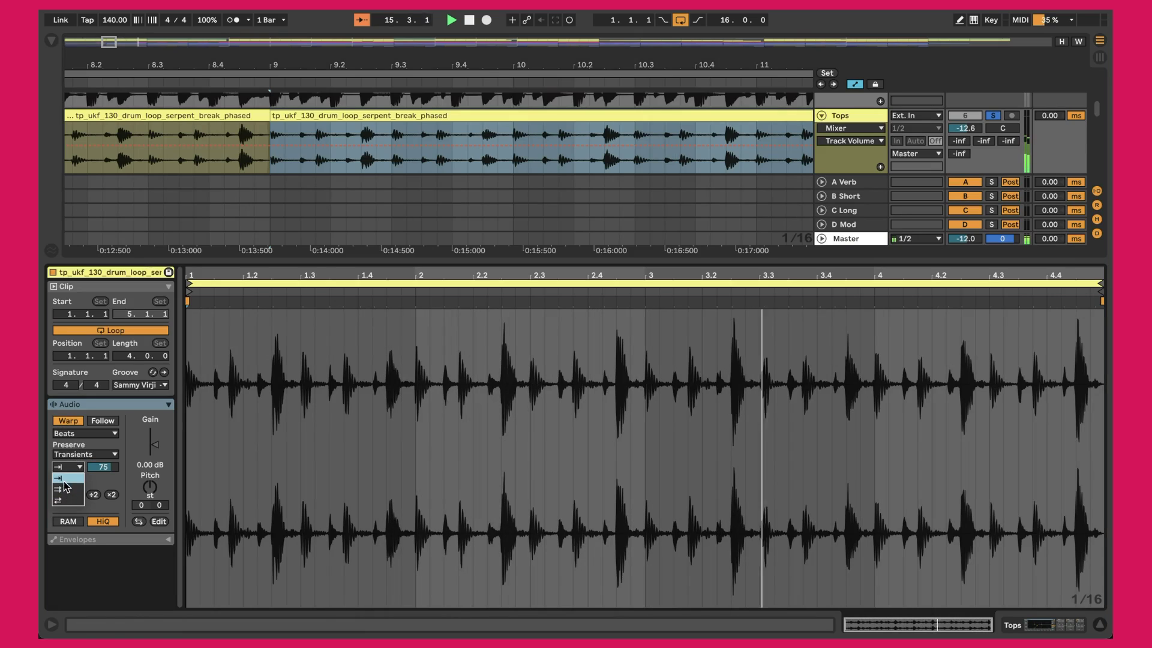
{"action": "left_click", "coordinate": [104, 486]}
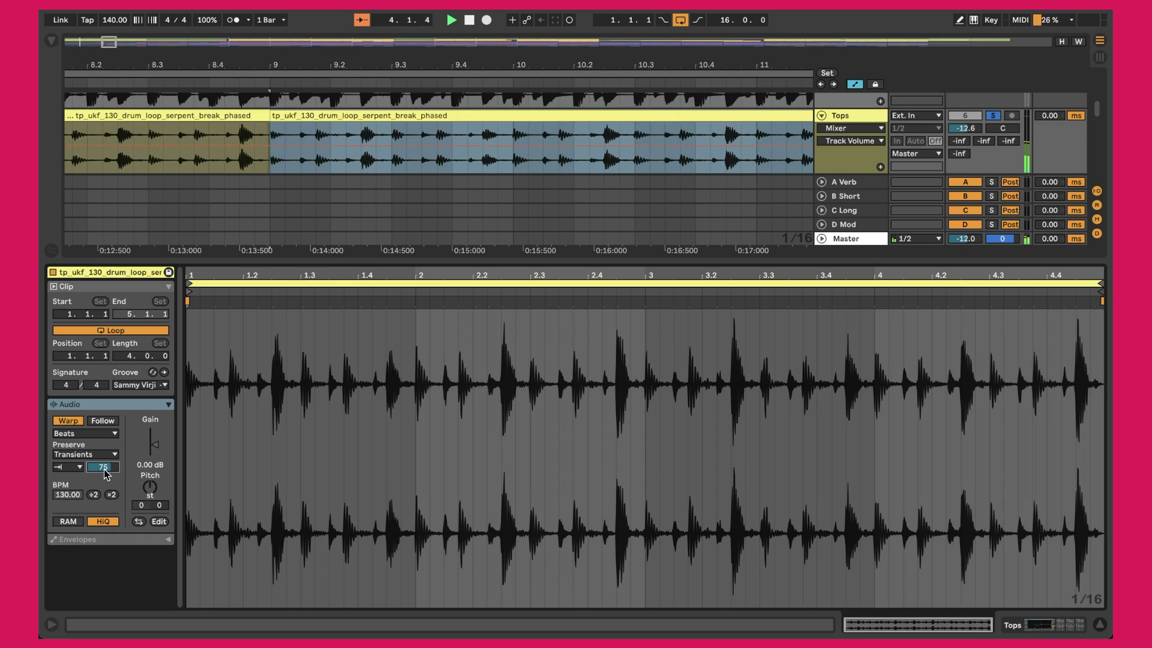
Step: Close the clip detail and show the Tops track's device chain, from EQ Eight through TRANS and sidechain to WIDTH
{"action": "key", "text": "super+alt+l"}
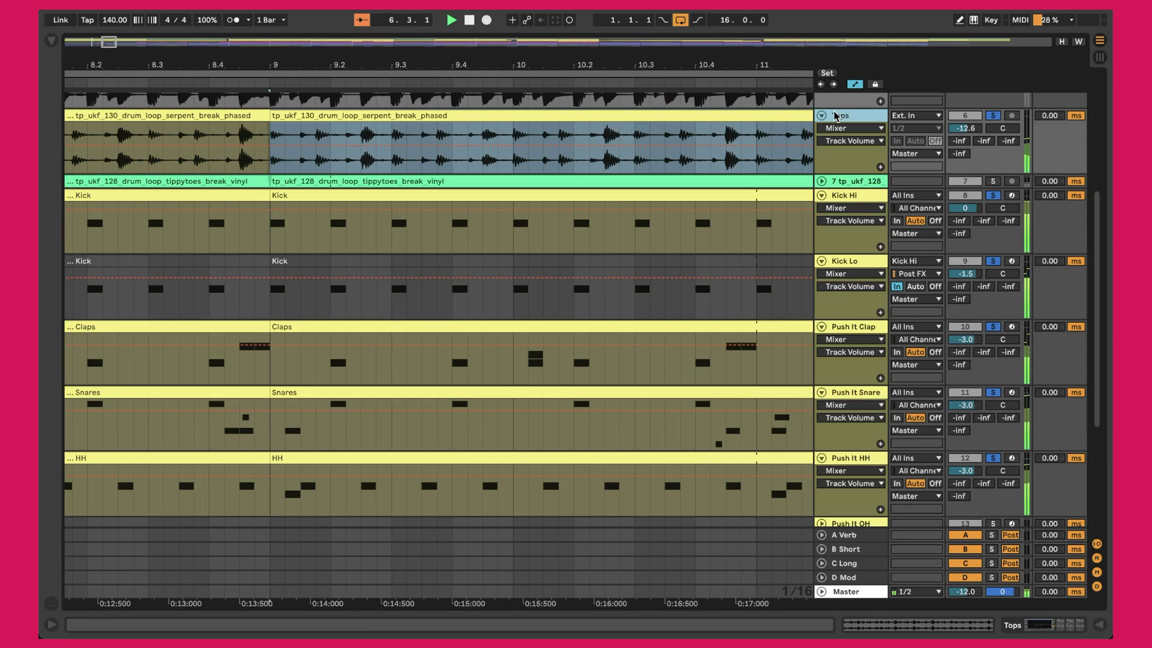
{"action": "key", "text": "super+alt+l"}
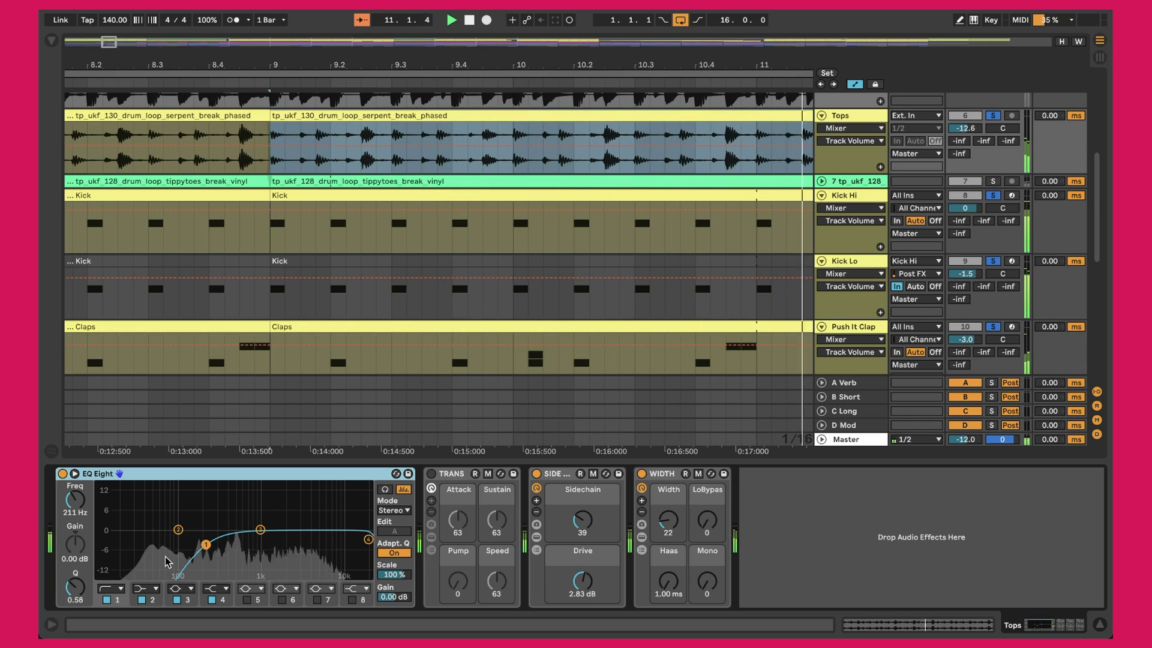
Step: Select the sidechain and WIDTH racks on Tops in turn to examine their settings
{"action": "left_click", "coordinate": [550, 474]}
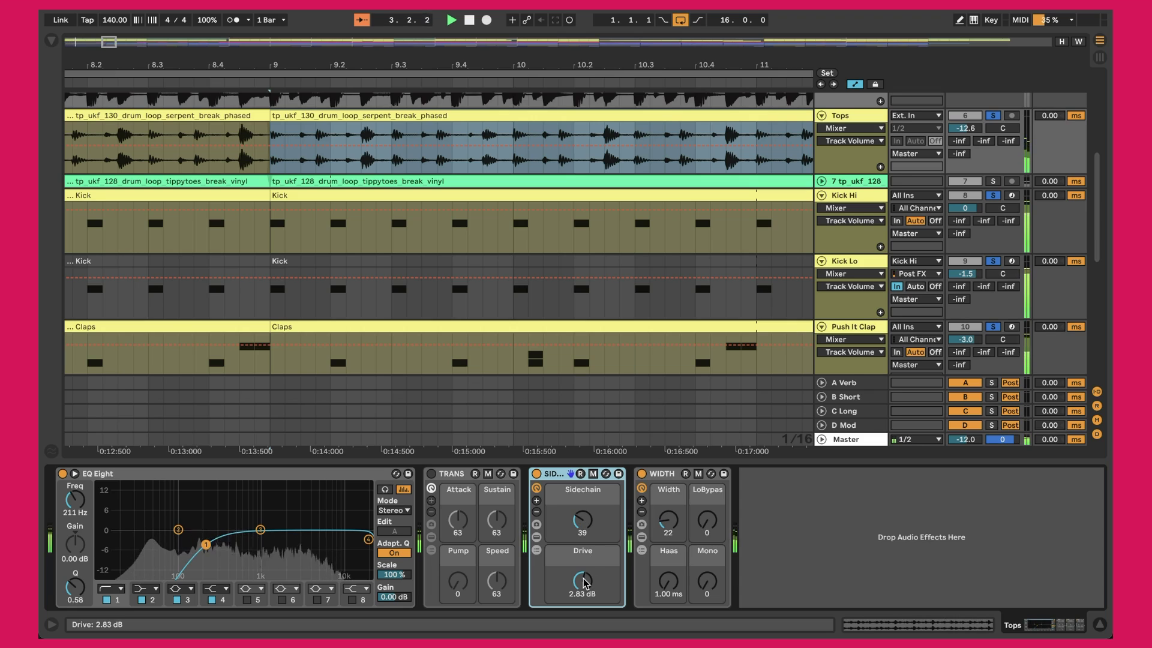
{"action": "left_click", "coordinate": [669, 482]}
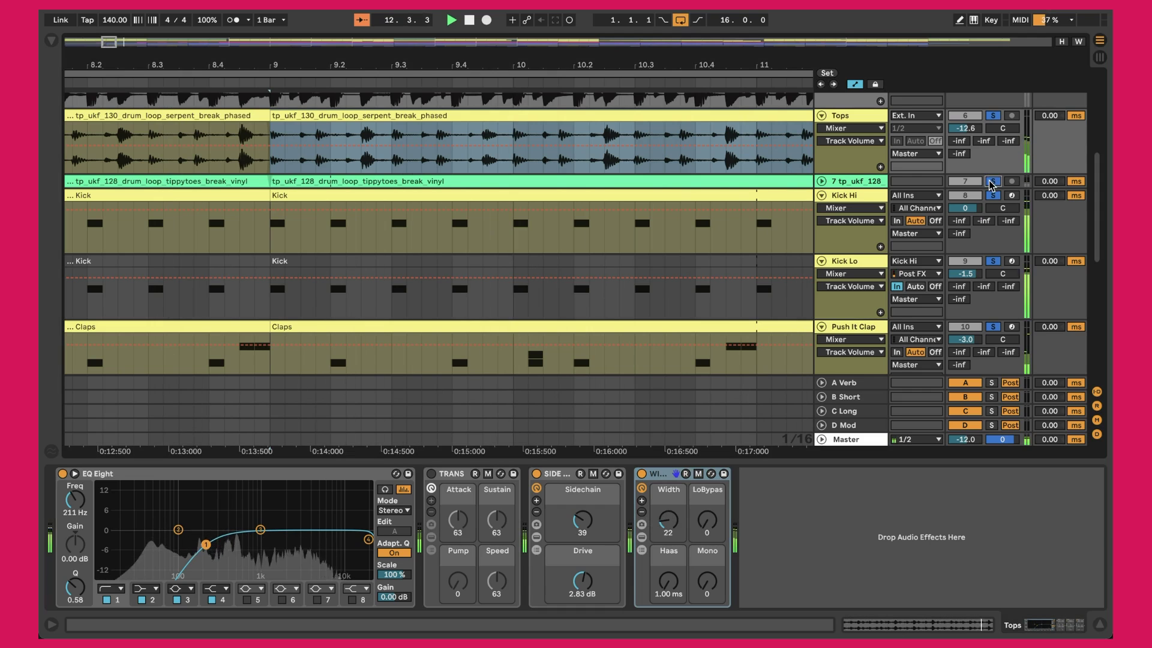
Step: Unfold the tippytoes_break_vinyl track, show its device chain, and select its clip at bar 9
{"action": "left_click", "coordinate": [822, 182]}
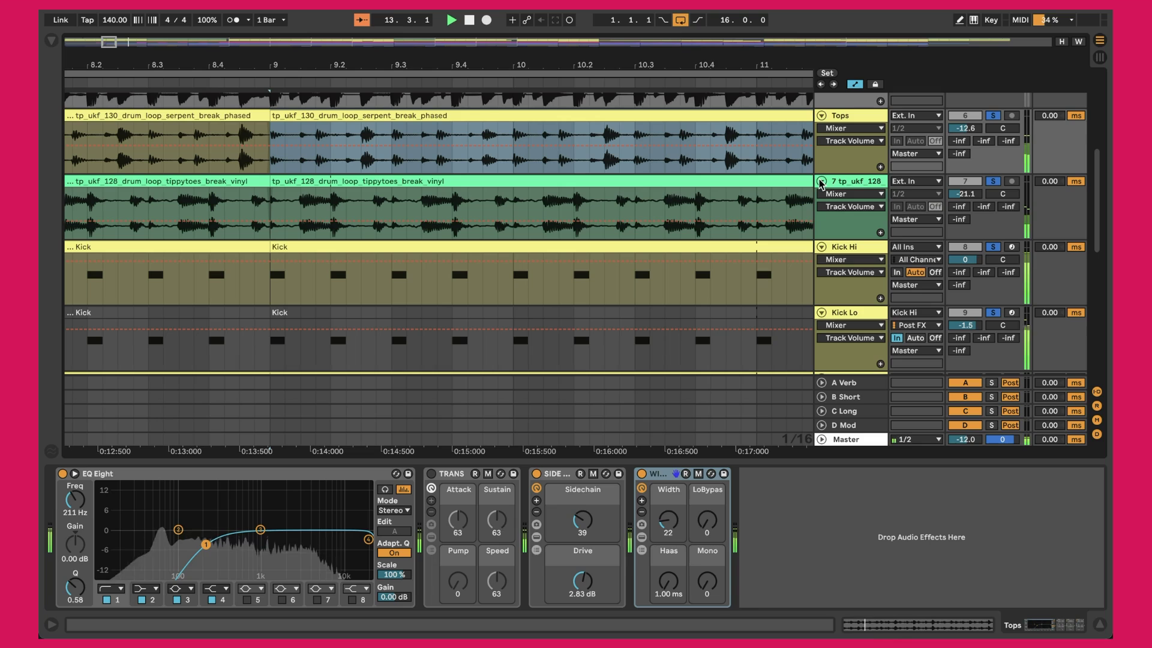
{"action": "left_click", "coordinate": [858, 188]}
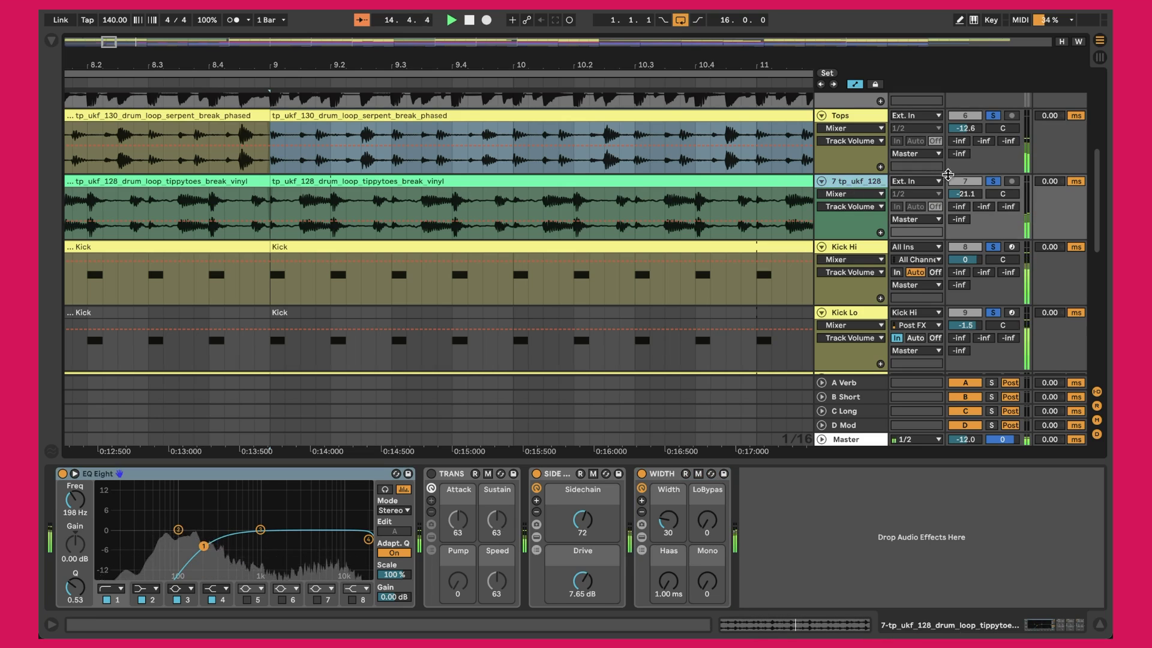
{"action": "left_click", "coordinate": [681, 180]}
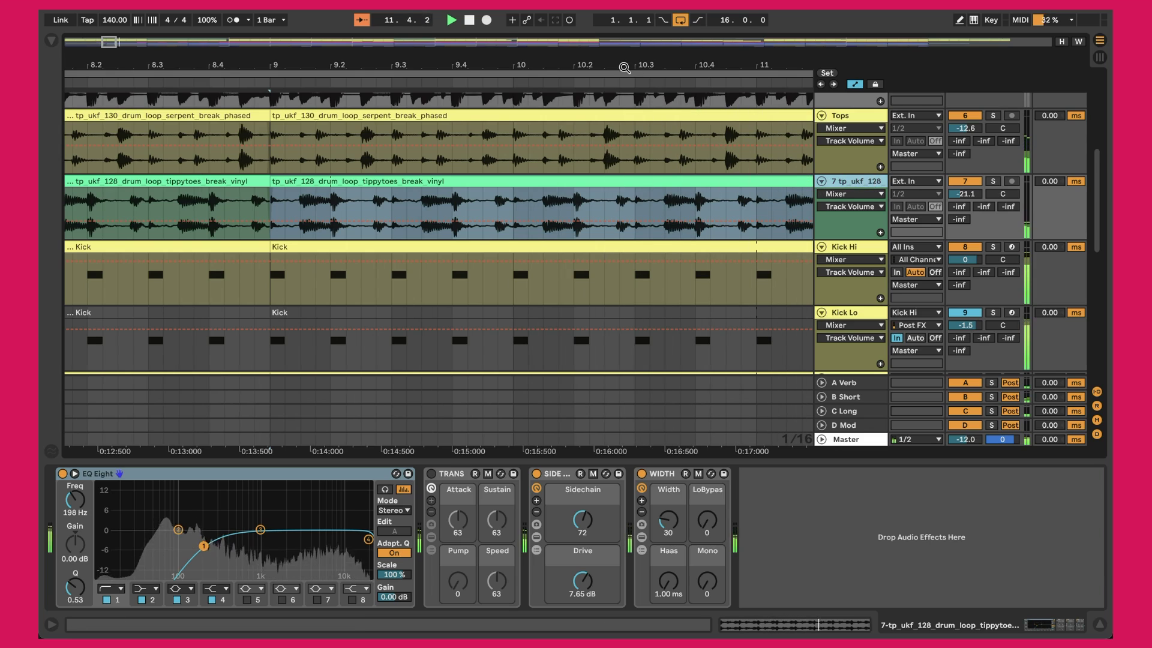
Step: Compare the Sammy Virji reference with the remix over the intro by toggling the REF track's solo during playback
{"action": "scroll", "coordinate": [150, 174], "scroll_direction": "down", "scroll_amount": 10}
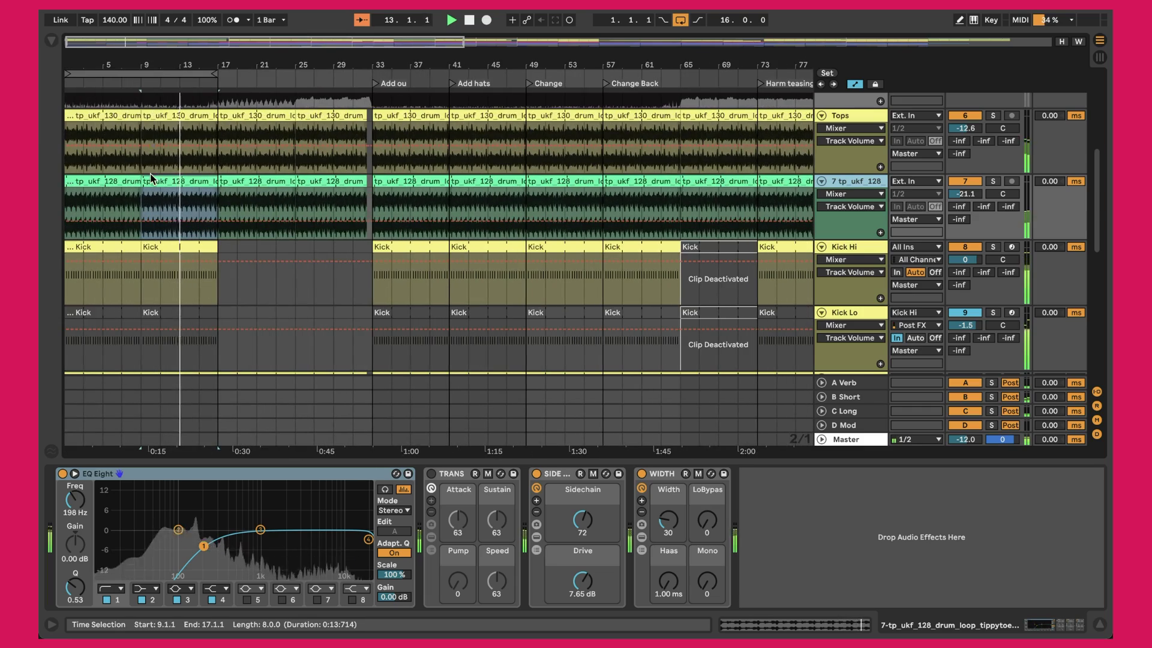
{"action": "scroll", "coordinate": [150, 174], "scroll_direction": "up", "scroll_amount": 5}
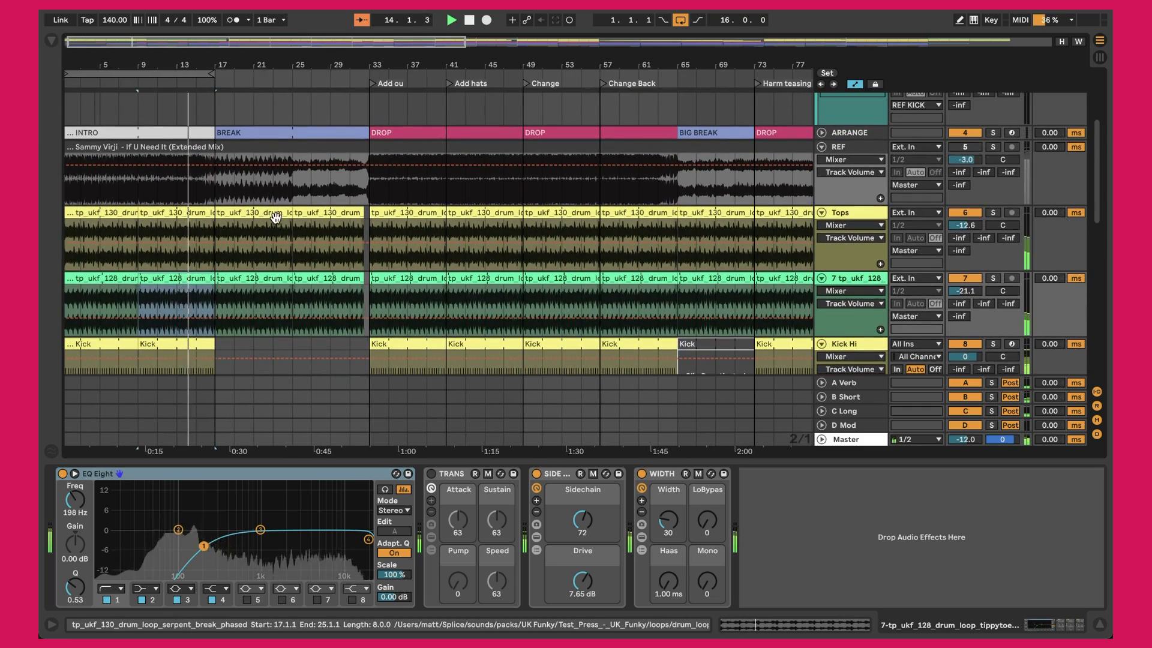
{"action": "scroll", "coordinate": [94, 64], "scroll_direction": "up", "scroll_amount": 5}
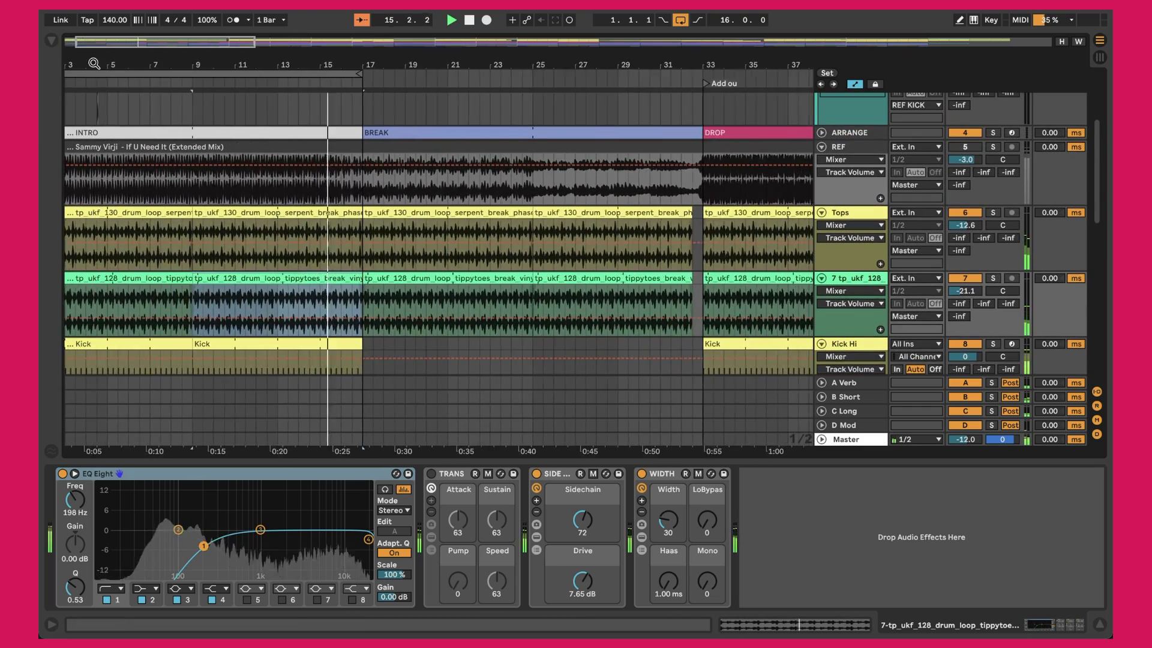
{"action": "scroll", "coordinate": [261, 185], "scroll_direction": "left", "scroll_amount": 3}
{"action": "scroll", "coordinate": [262, 186], "scroll_direction": "up", "scroll_amount": 1}
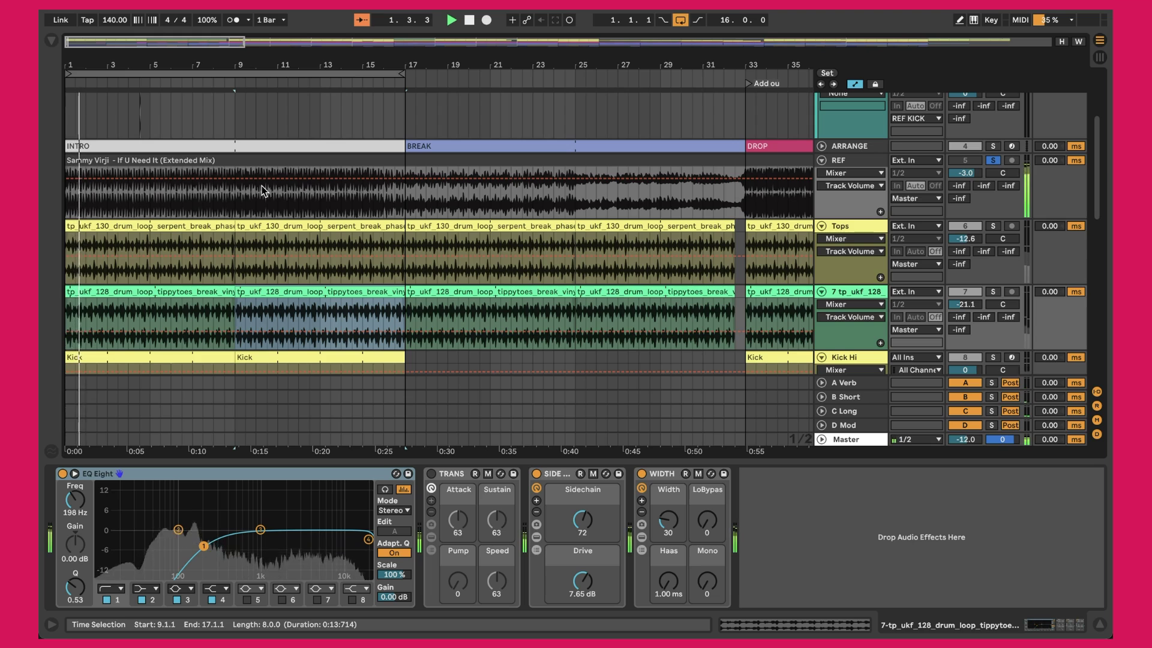
{"action": "key", "text": "s"}
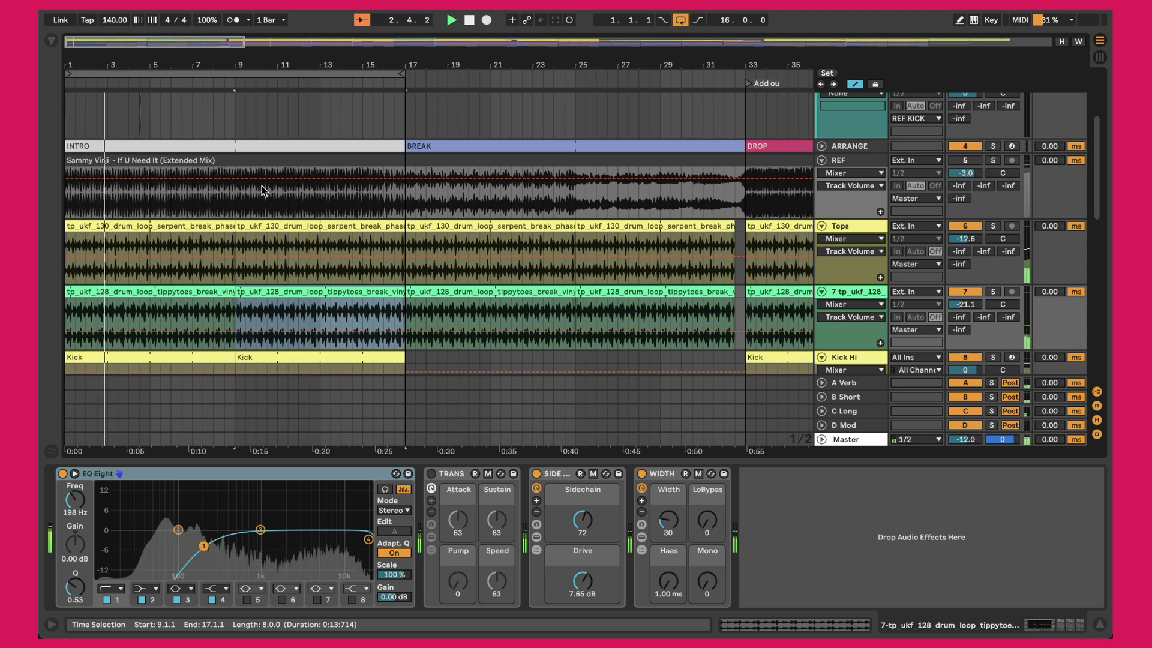
{"action": "key", "text": "s"}
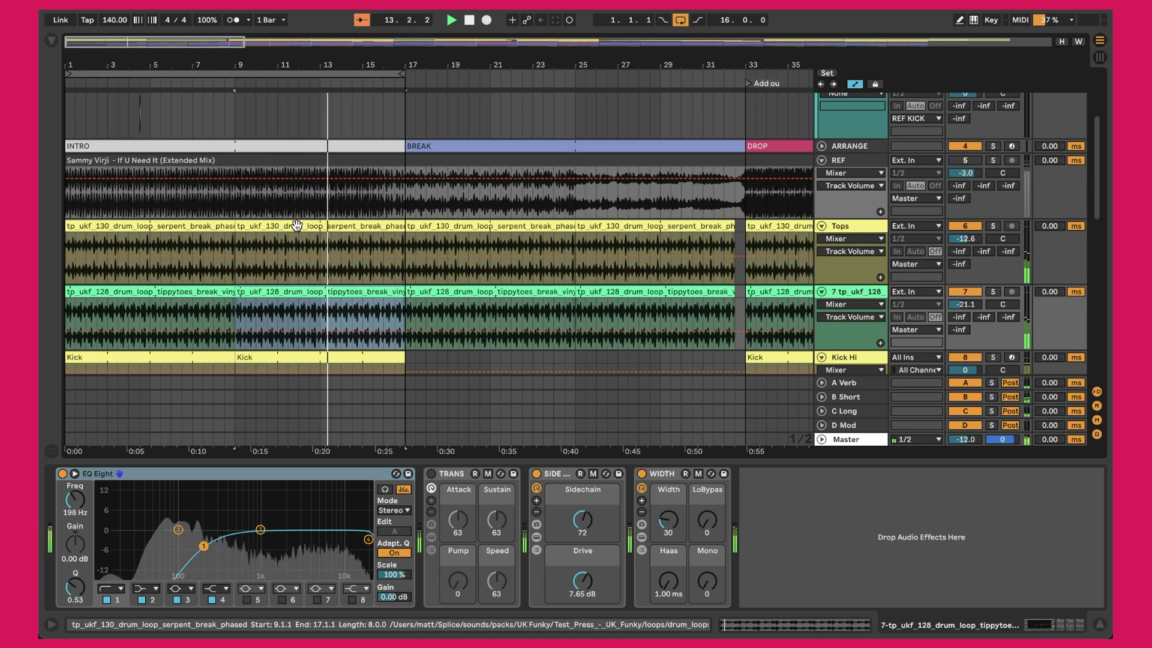
Step: Play the drop from bar 33 with the drums and BASS group, and examine its arrangement through the Add hats and Change sections
{"action": "scroll", "coordinate": [297, 225], "scroll_direction": "down", "scroll_amount": 5}
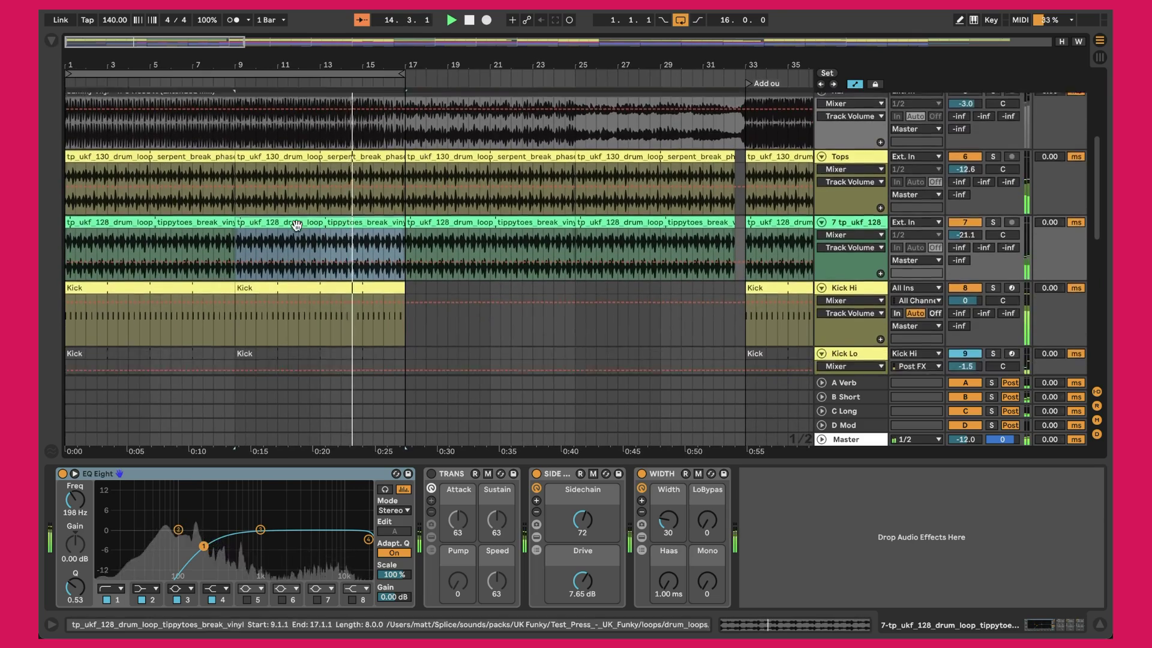
{"action": "scroll", "coordinate": [296, 225], "scroll_direction": "up", "scroll_amount": 4}
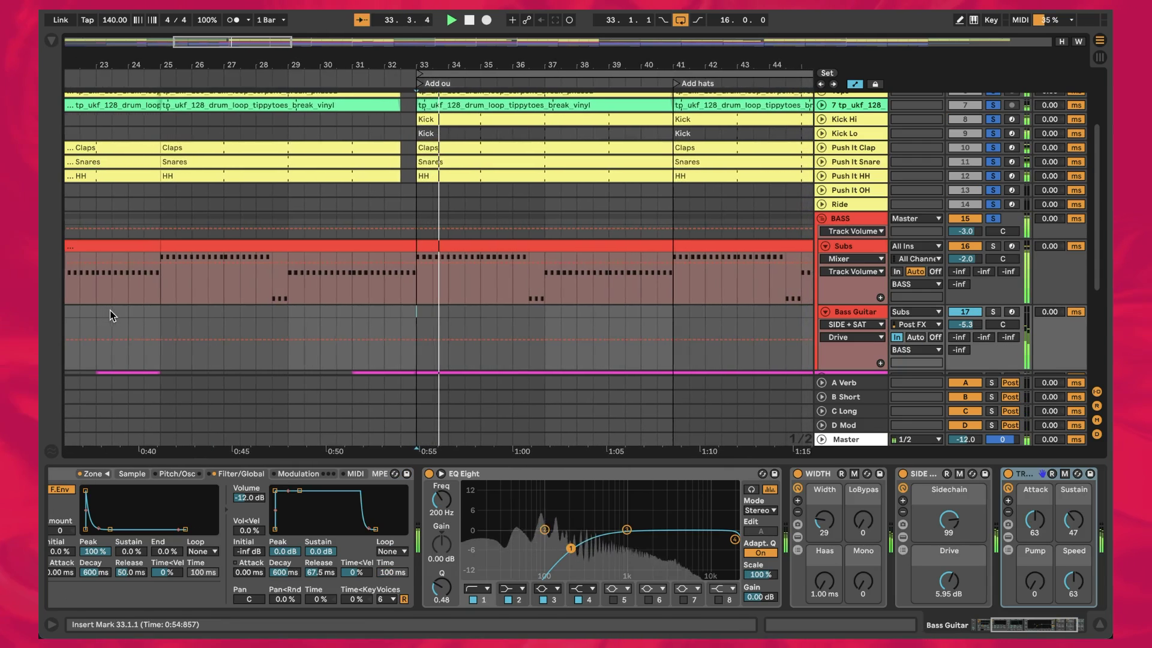
{"action": "scroll", "coordinate": [532, 300], "scroll_direction": "right", "scroll_amount": 3}
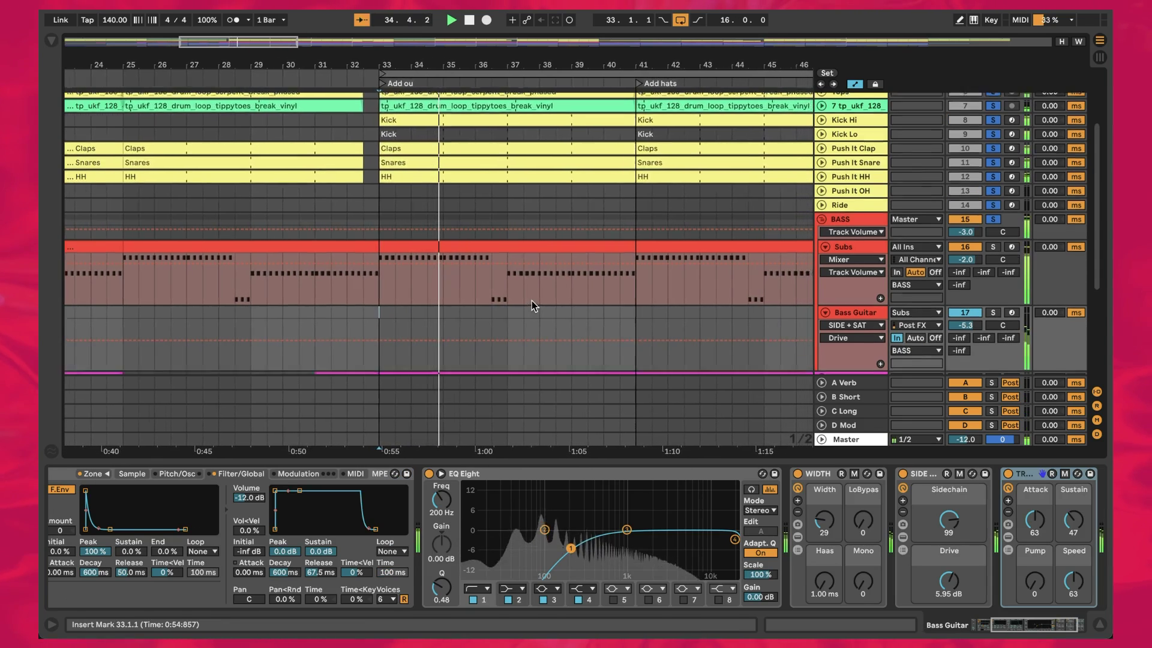
{"action": "scroll", "coordinate": [532, 300], "scroll_direction": "up", "scroll_amount": 3}
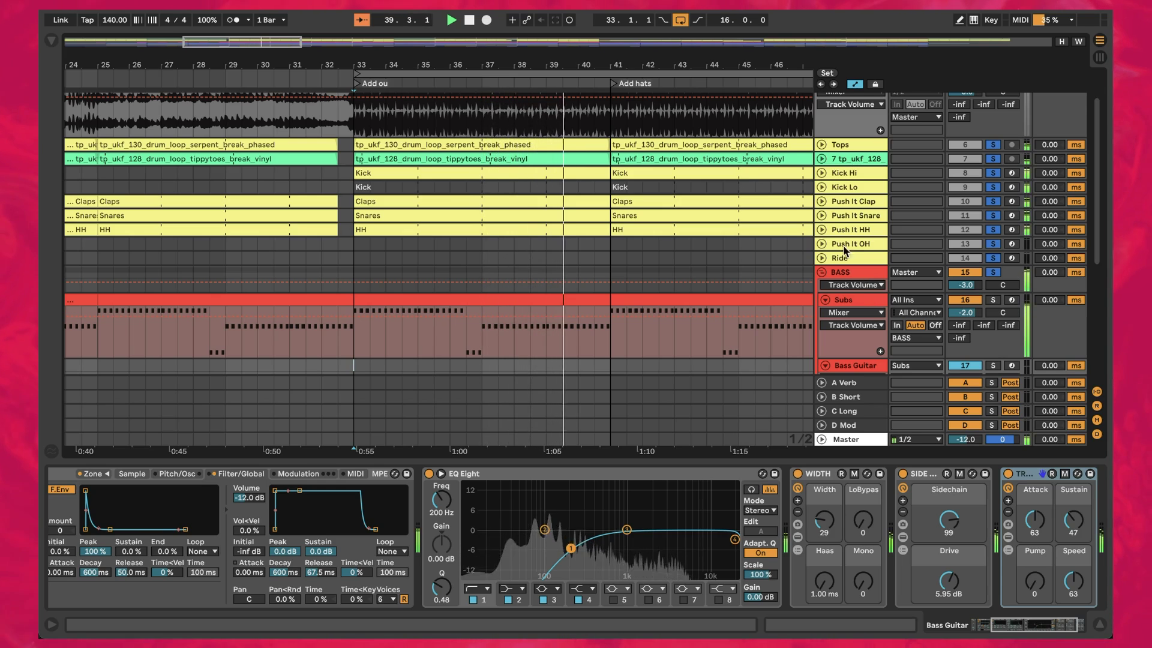
{"action": "key", "text": "minus"}
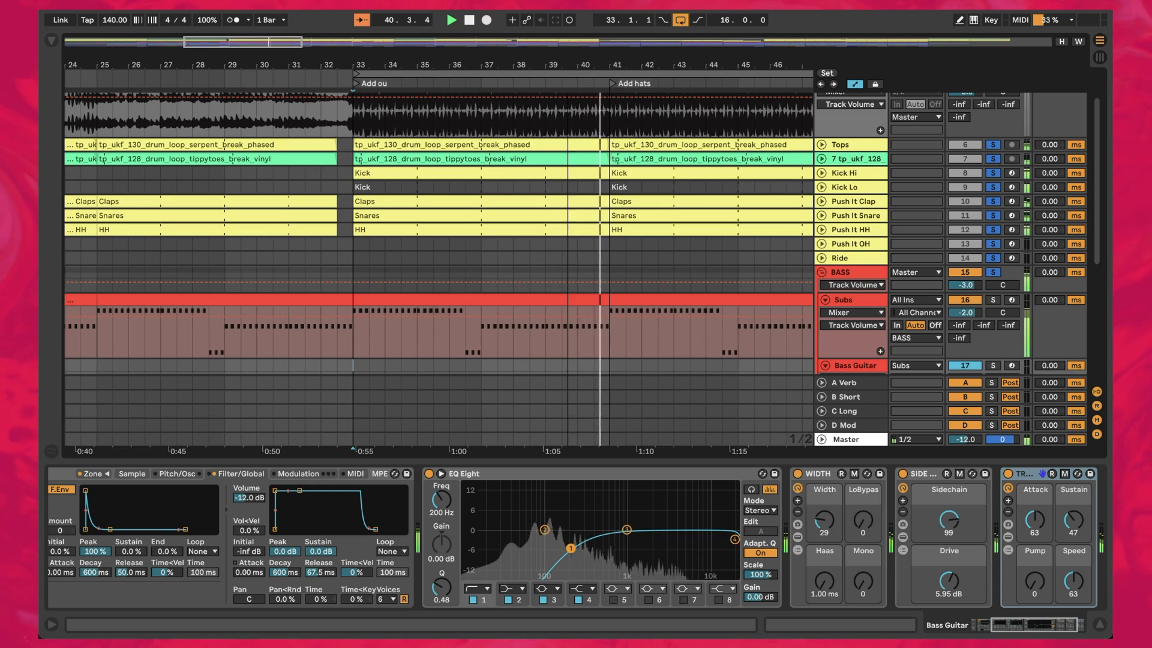
{"action": "left_click_drag", "start_coordinate": [475, 61], "coordinate": [475, 48]}
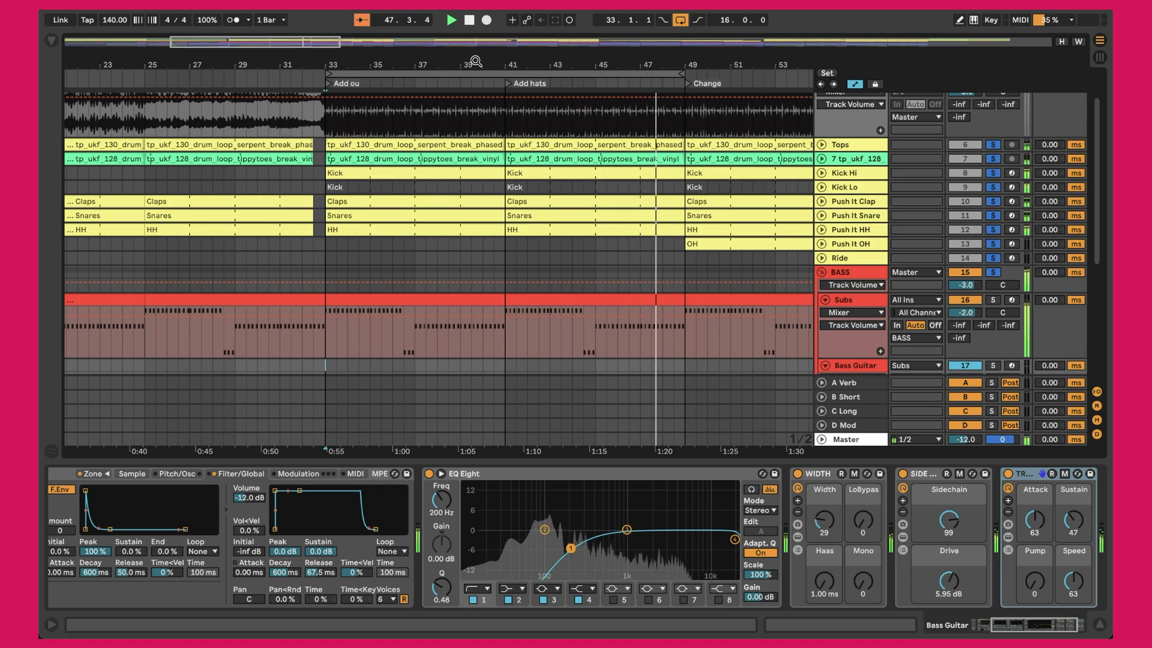
{"action": "key", "text": "space"}
{"action": "key", "text": "space"}
Step: Show the Subs track's V-Sub and Auto Filter chain, followed by the Bass Guitar track's device chain
{"action": "scroll", "coordinate": [418, 142], "scroll_direction": "up", "scroll_amount": 3}
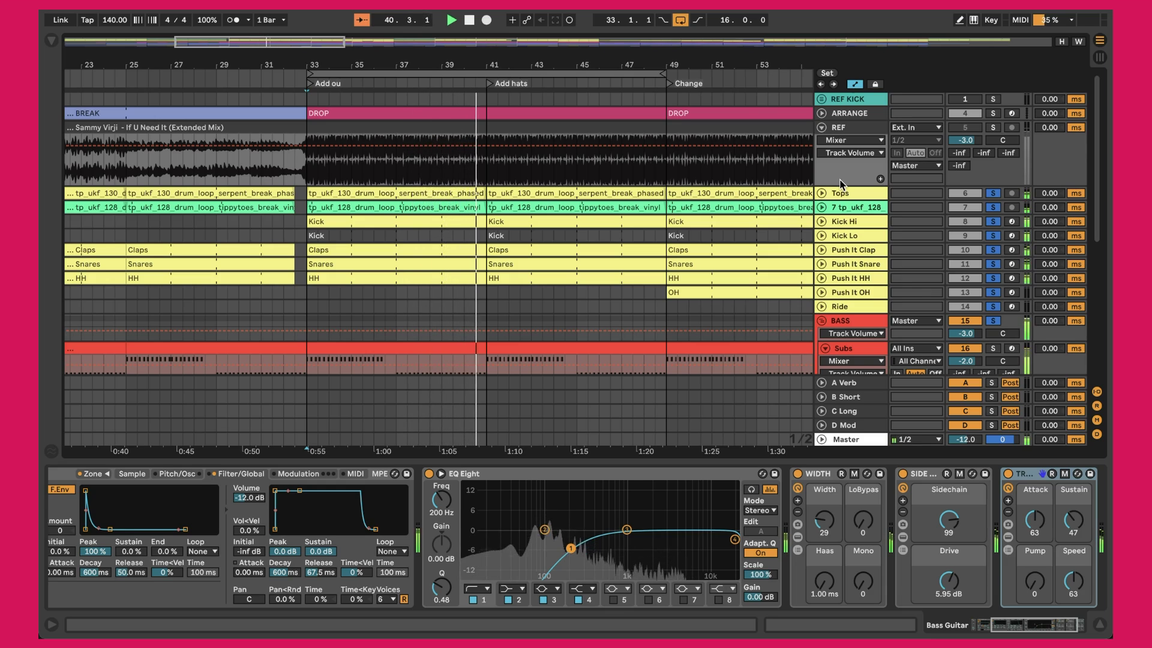
{"action": "scroll", "coordinate": [732, 192], "scroll_direction": "down", "scroll_amount": 5}
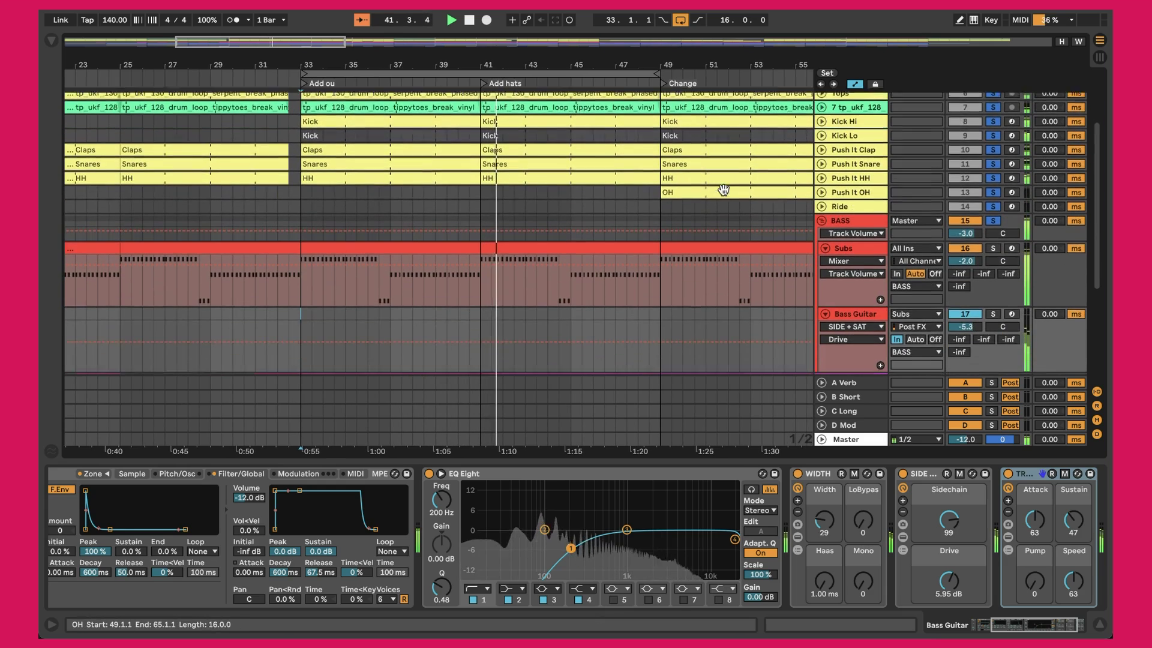
{"action": "scroll", "coordinate": [756, 219], "scroll_direction": "down", "scroll_amount": 5}
{"action": "scroll", "coordinate": [847, 178], "scroll_direction": "up", "scroll_amount": 1}
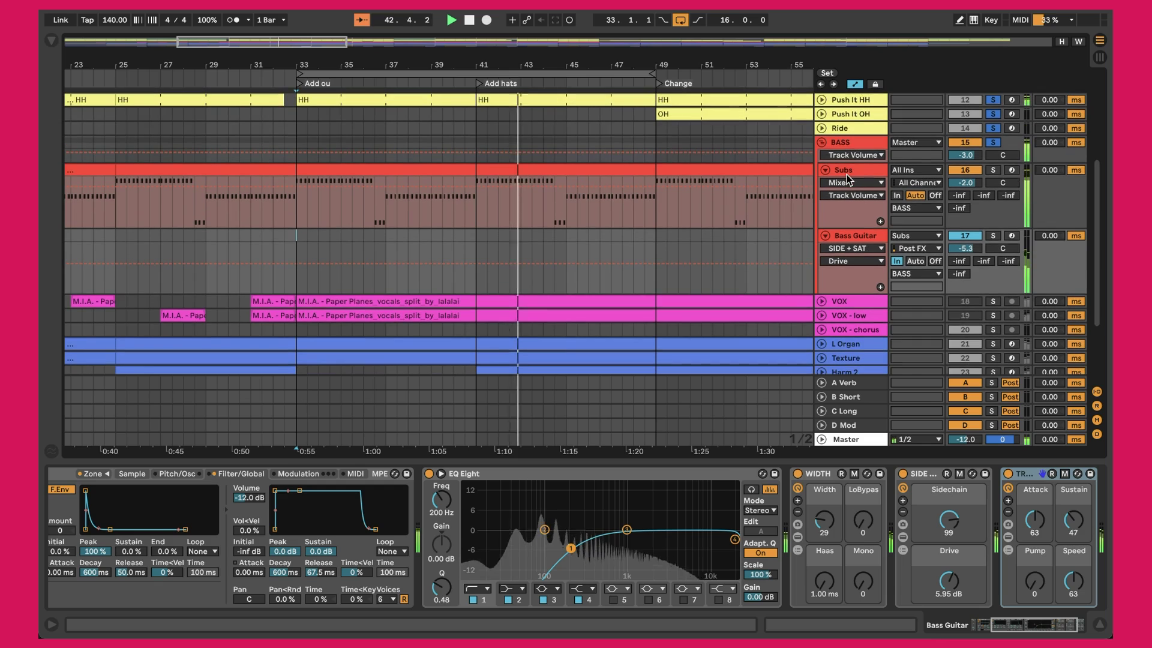
{"action": "left_click", "coordinate": [858, 173]}
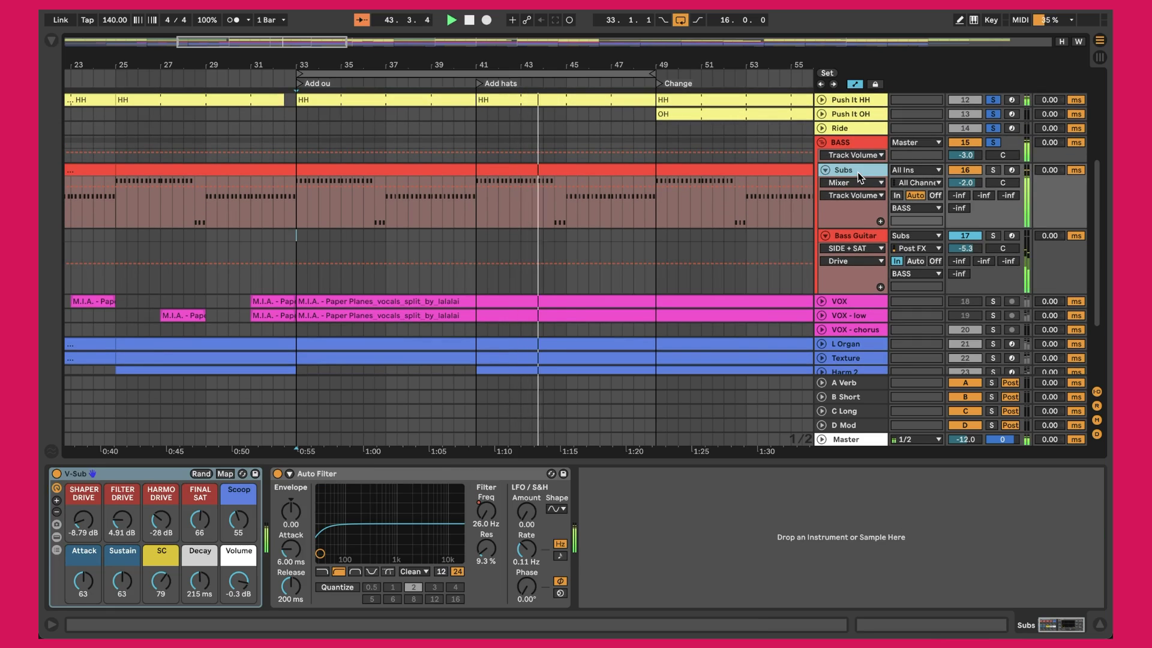
{"action": "left_click", "coordinate": [860, 238]}
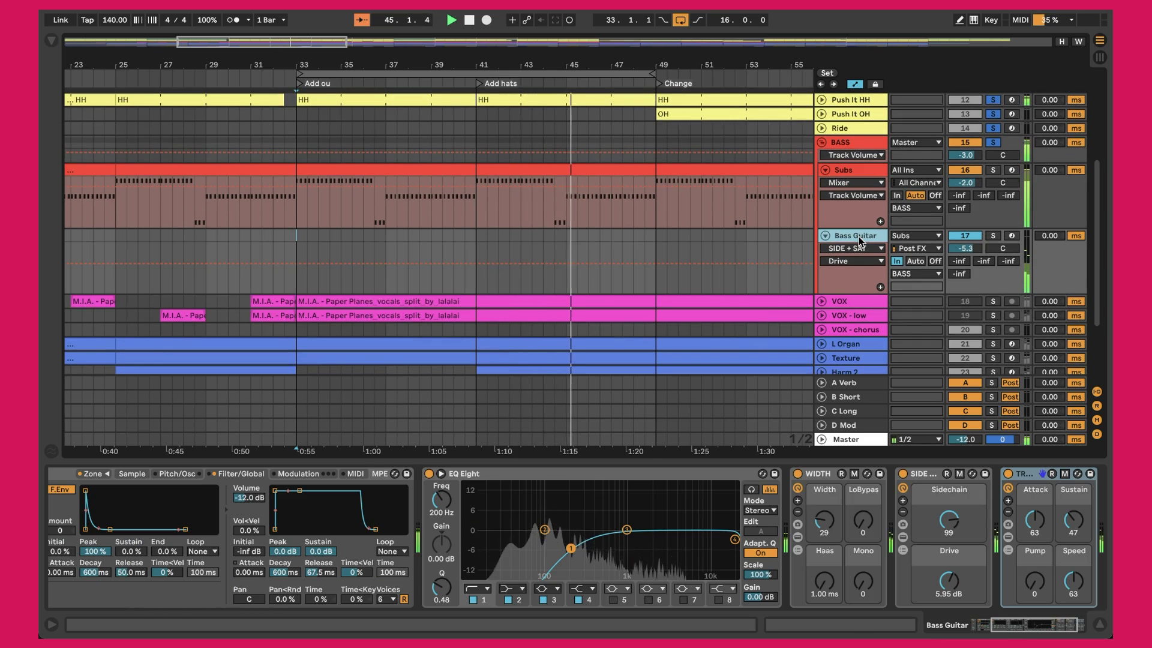
Step: Open the Subs clip at bar 33 and examine the rhythm and pitches of its bass notes across all eight bars
{"action": "double_click", "coordinate": [414, 168]}
{"action": "left_click_drag", "start_coordinate": [273, 273], "coordinate": [457, 323]}
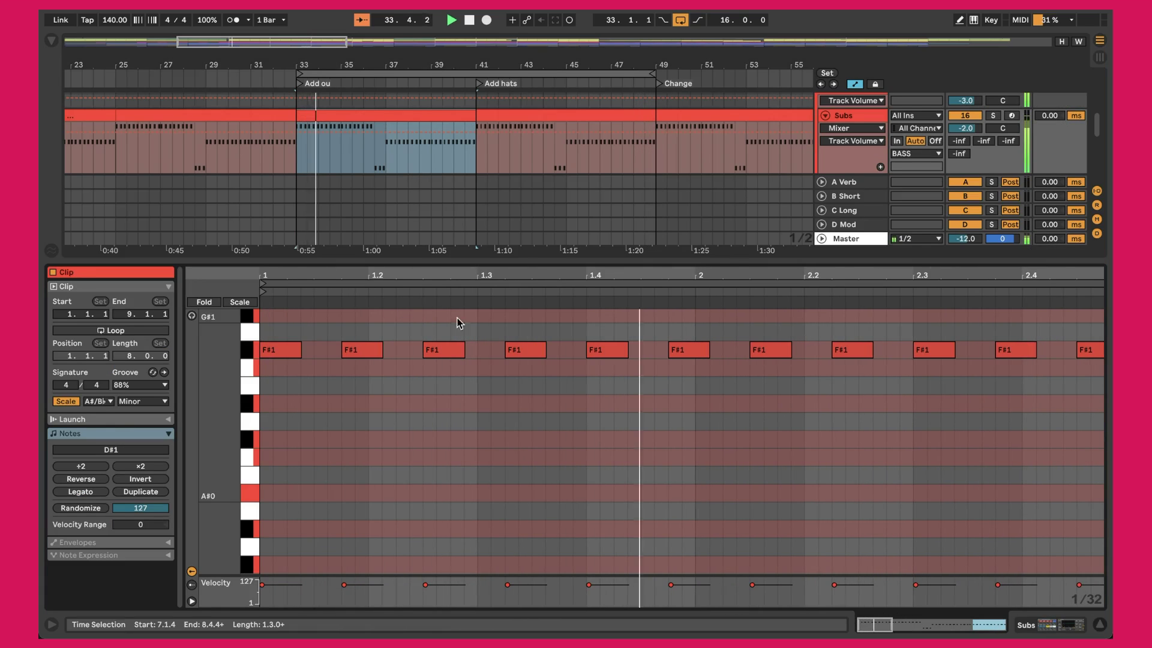
{"action": "left_click_drag", "start_coordinate": [628, 275], "coordinate": [380, 274]}
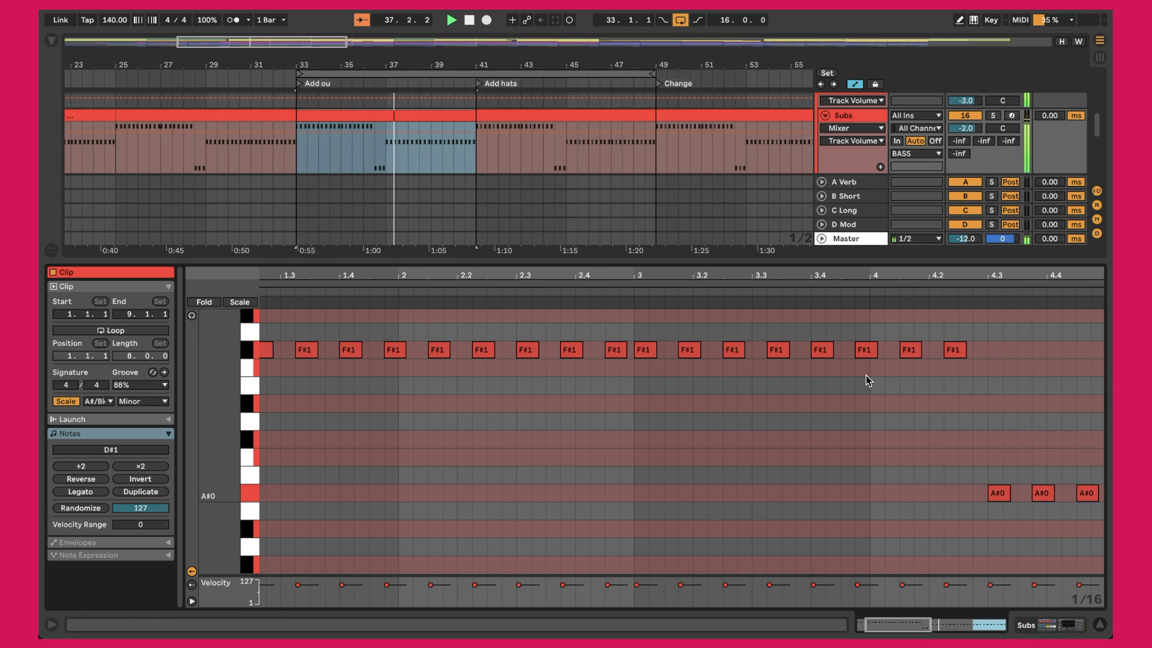
{"action": "left_click_drag", "start_coordinate": [578, 275], "coordinate": [801, 272]}
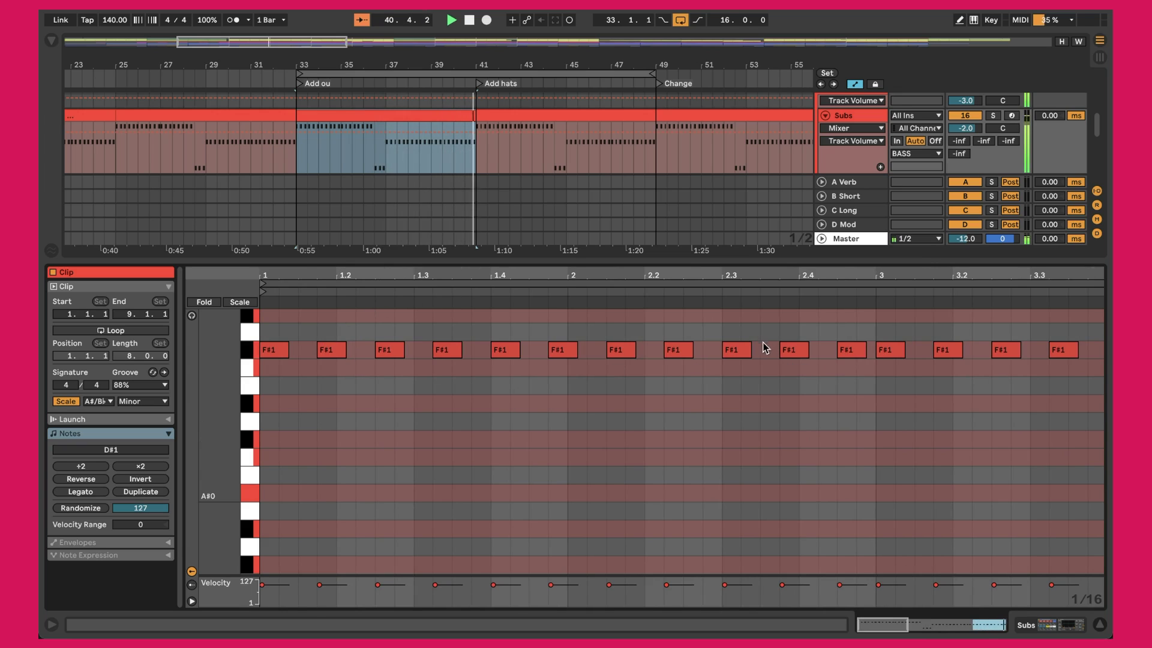
{"action": "left_click_drag", "start_coordinate": [802, 272], "coordinate": [624, 273]}
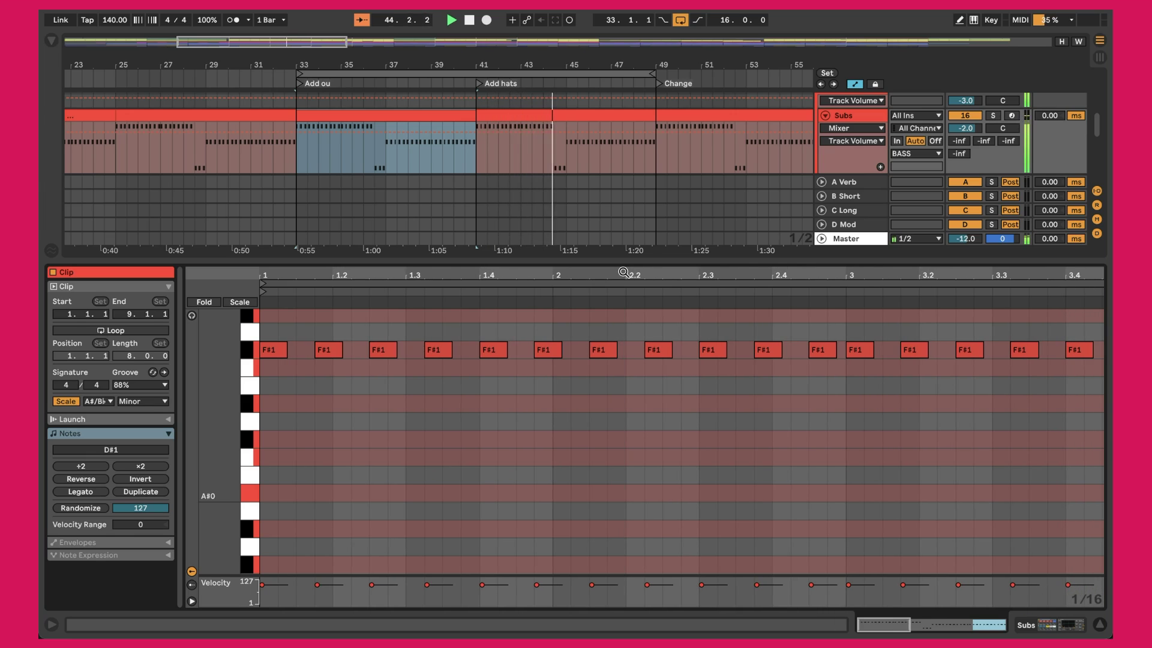
{"action": "left_click_drag", "start_coordinate": [623, 272], "coordinate": [623, 243]}
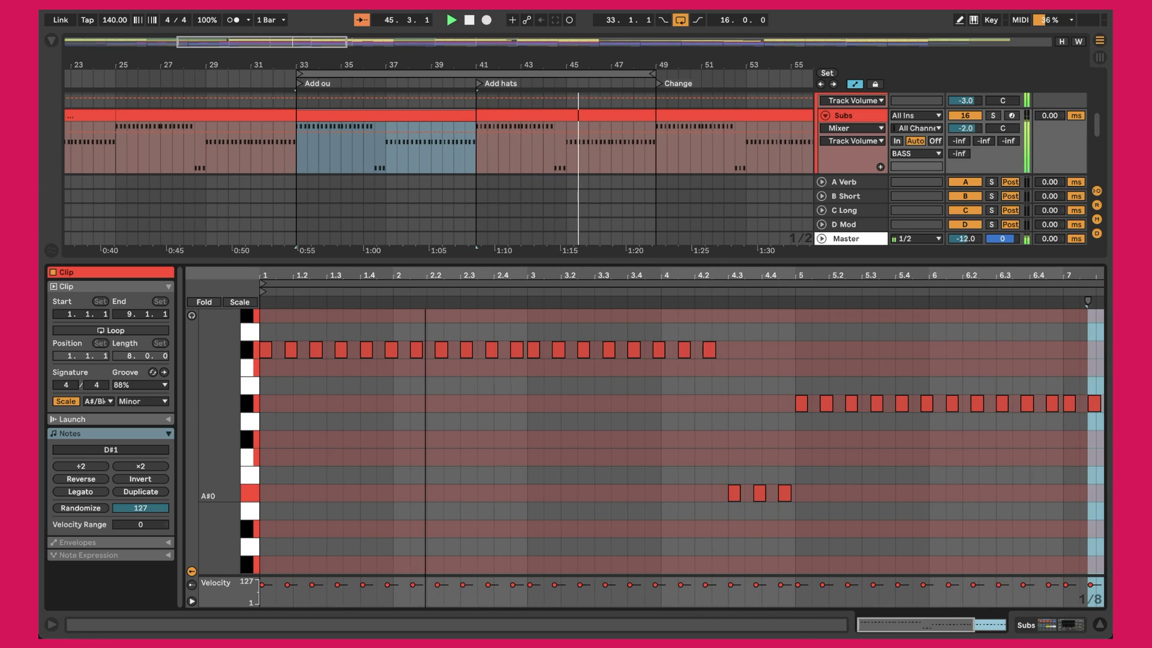
{"action": "scroll", "coordinate": [615, 409], "scroll_direction": "right", "scroll_amount": 10}
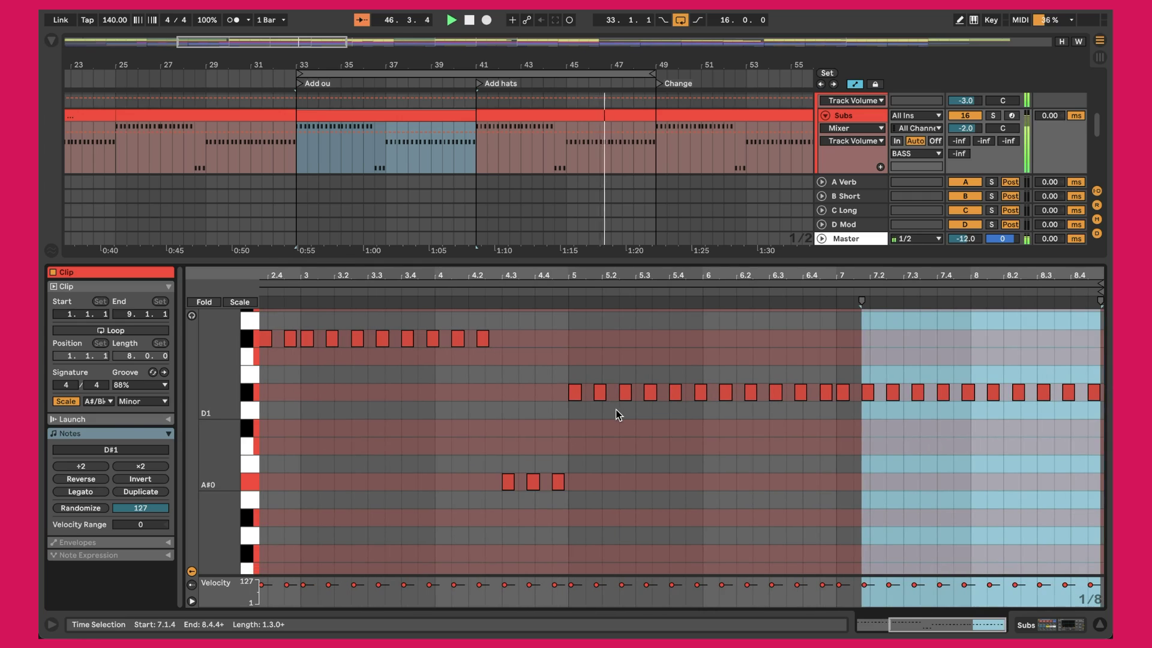
{"action": "scroll", "coordinate": [618, 414], "scroll_direction": "up", "scroll_amount": 2}
{"action": "scroll", "coordinate": [618, 414], "scroll_direction": "left", "scroll_amount": 5}
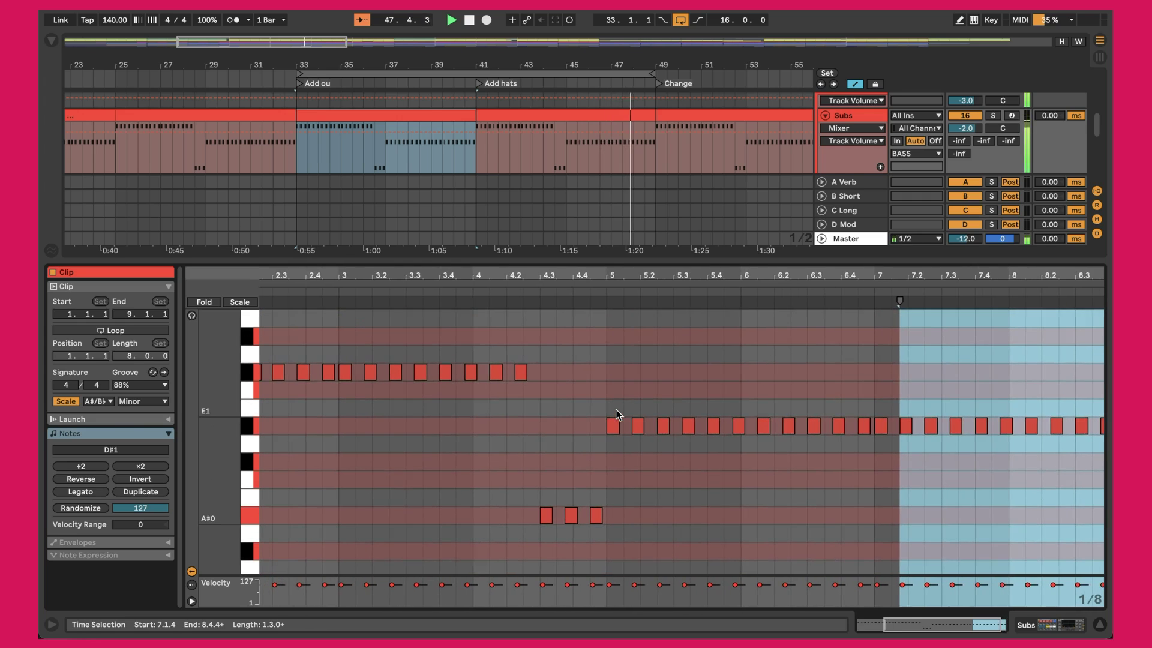
{"action": "scroll", "coordinate": [616, 409], "scroll_direction": "left", "scroll_amount": 1}
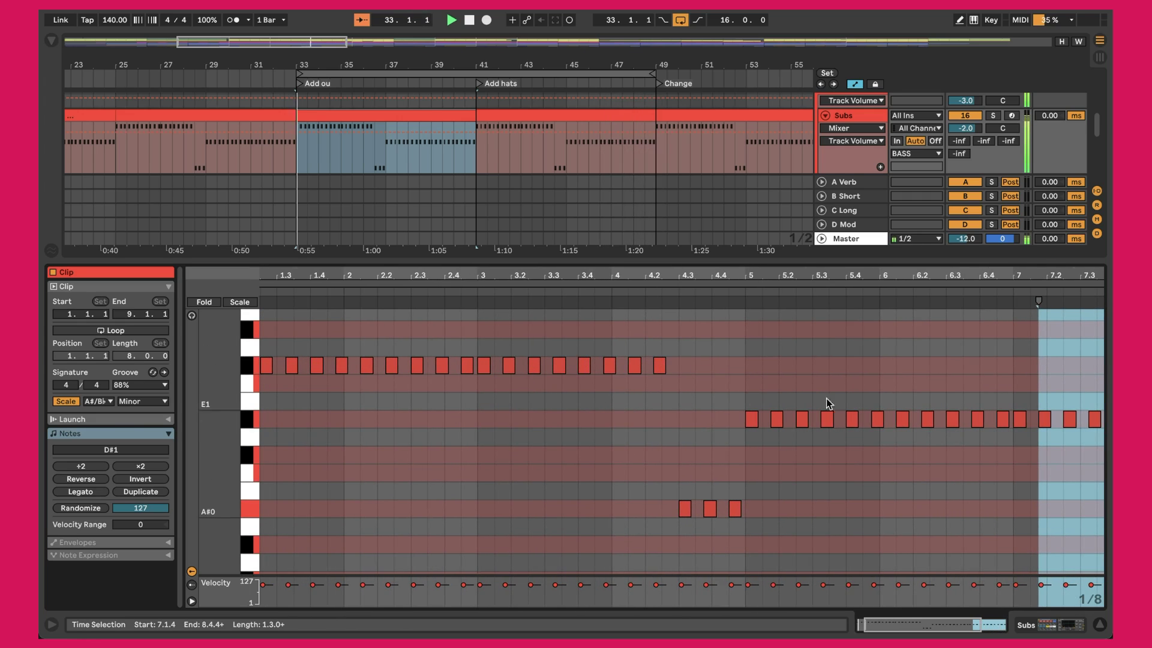
{"action": "left_click_drag", "start_coordinate": [488, 282], "coordinate": [461, 274]}
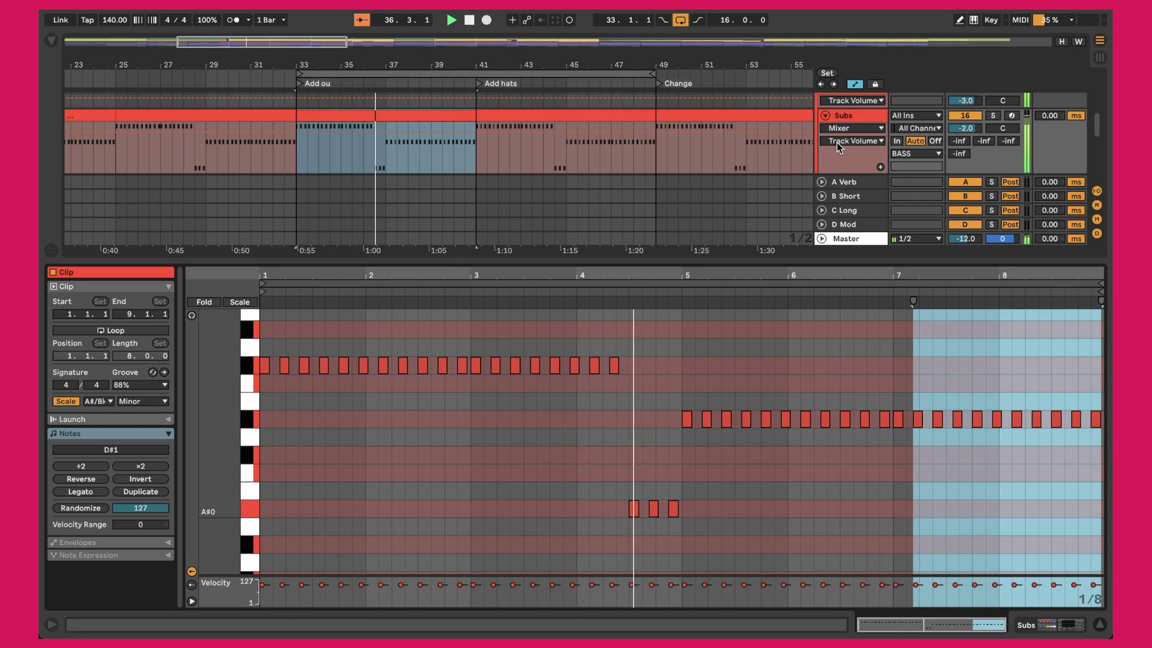
Step: Hide the clip detail view, solo the Subs track, and deactivate the Bass Guitar track
{"action": "key", "text": "ctrl+alt+l"}
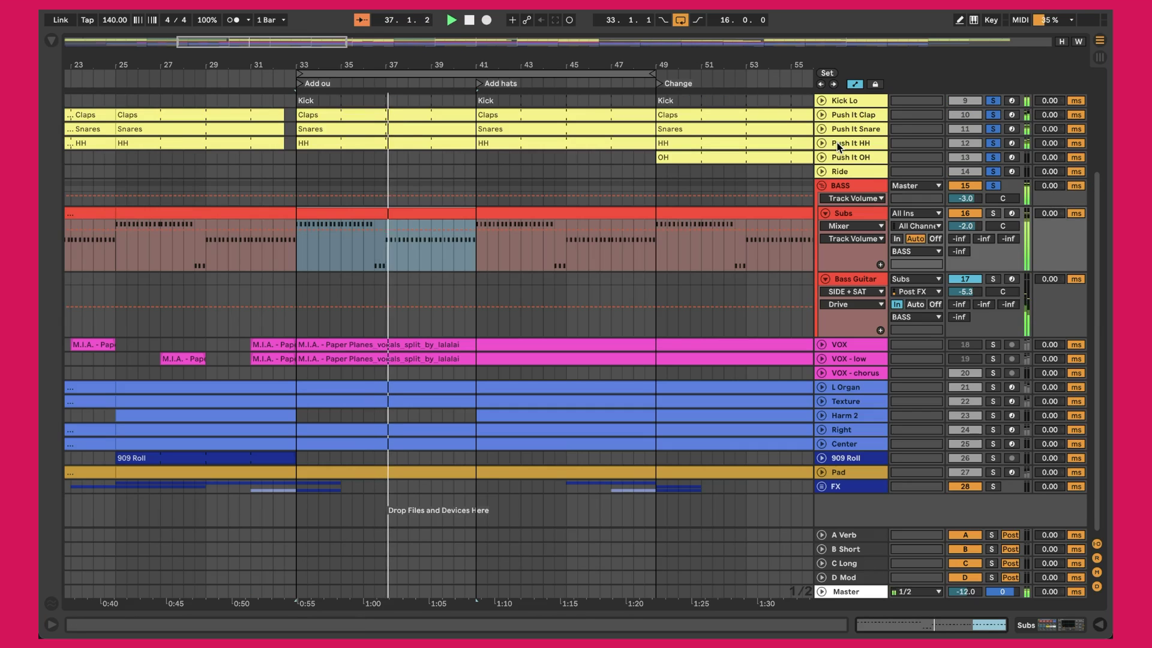
{"action": "left_click", "coordinate": [860, 219]}
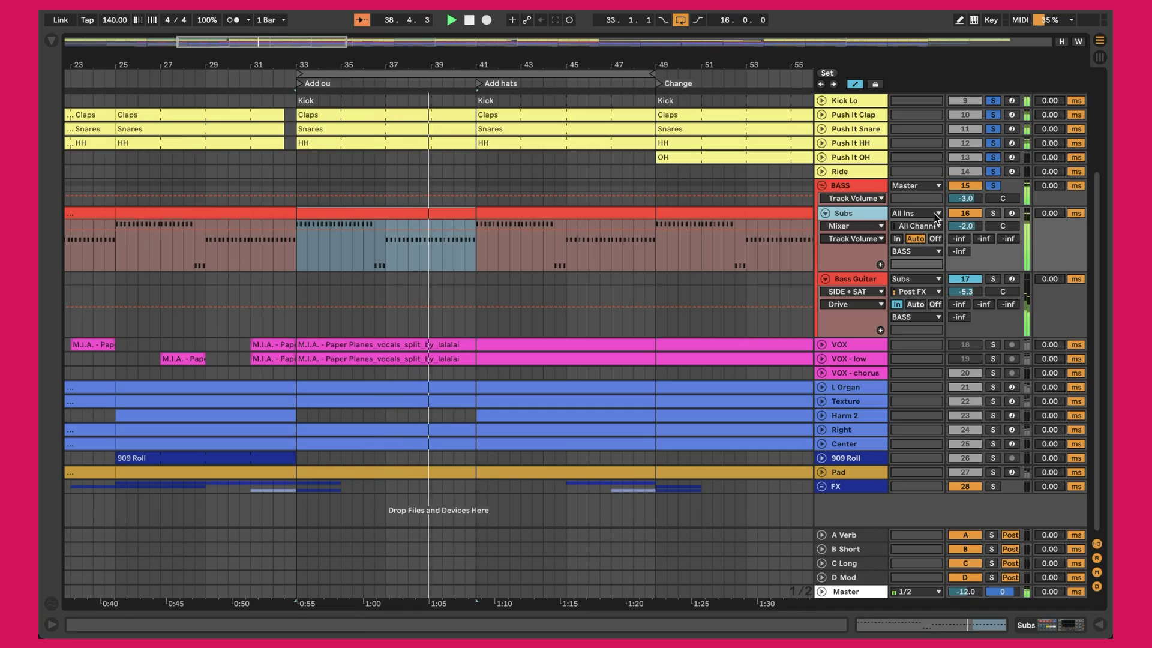
{"action": "left_click", "coordinate": [998, 209]}
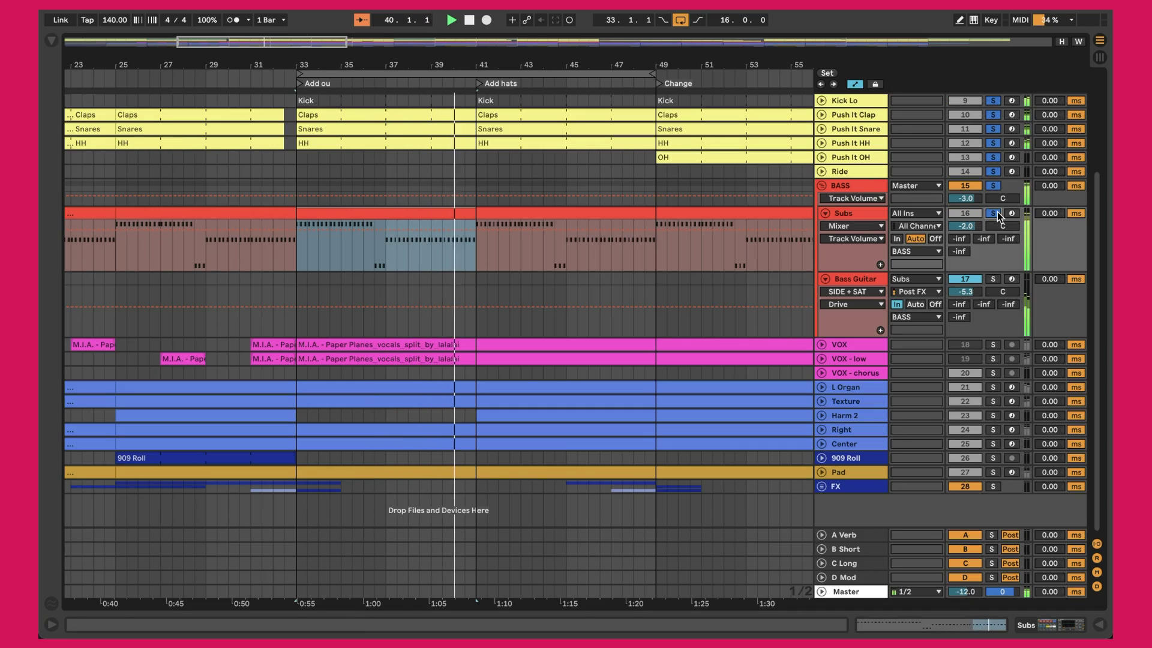
{"action": "left_click", "coordinate": [965, 279]}
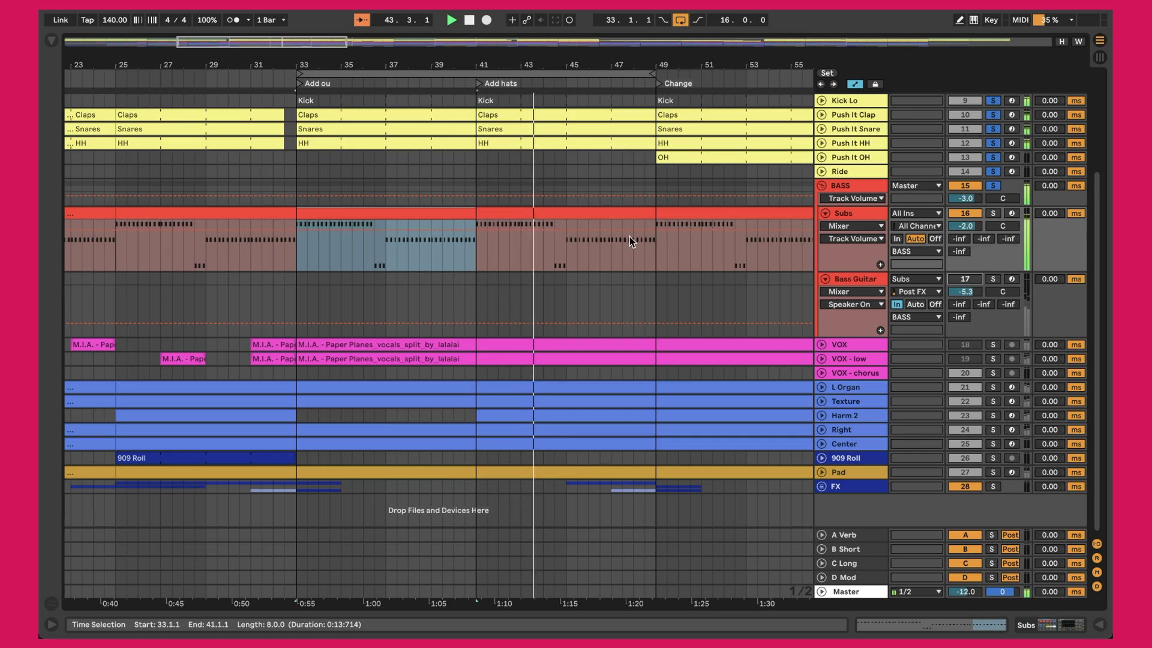
Step: Reactivate the Bass Guitar track so it plays with the subs, and select the Subs track
{"action": "left_click", "coordinate": [879, 220]}
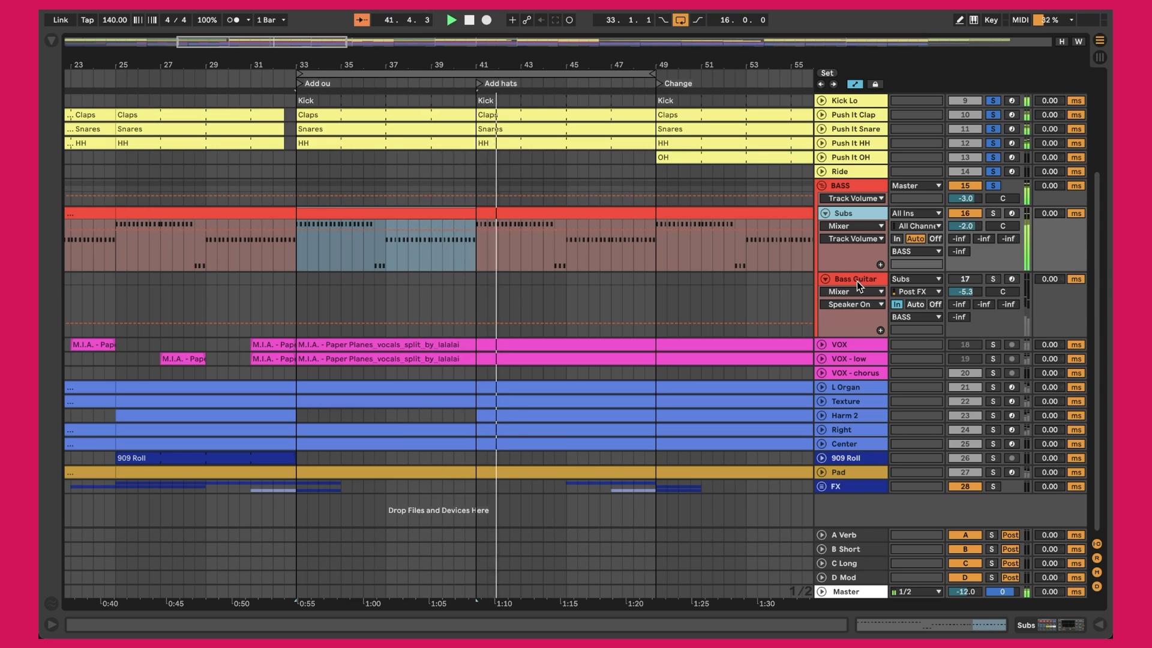
{"action": "left_click", "coordinate": [975, 280]}
{"action": "left_click", "coordinate": [851, 213]}
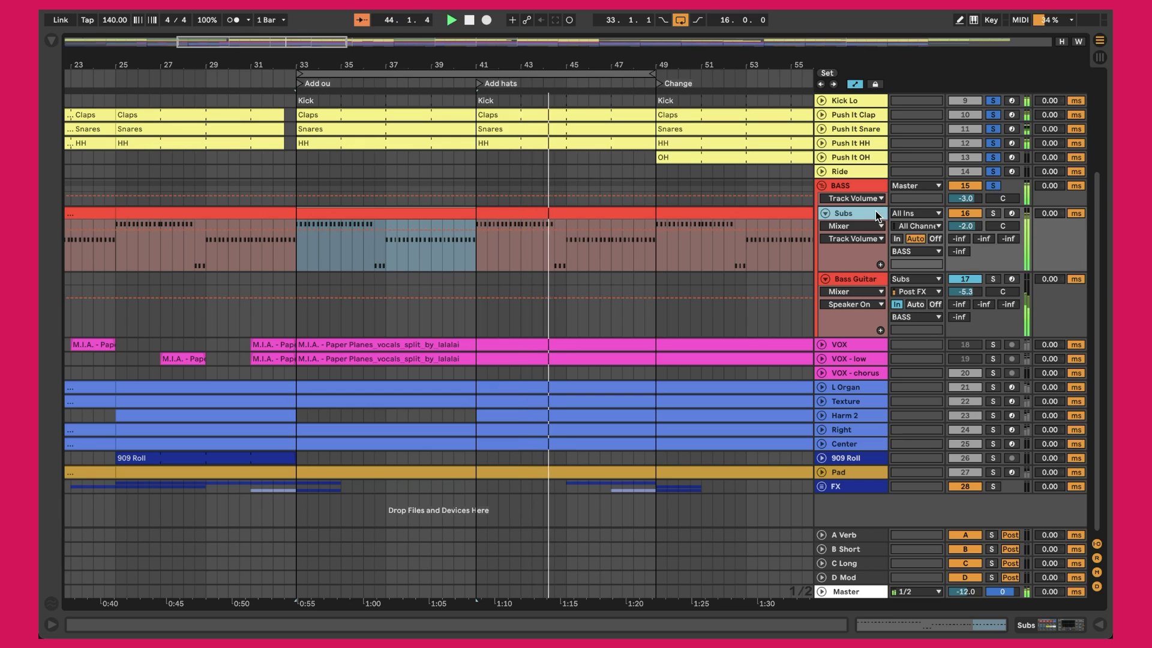
Step: Expand the V-Sub rack on the Subs track, inspect Operator's oscillator A and B envelopes, and collapse the rack
{"action": "double_click", "coordinate": [851, 214]}
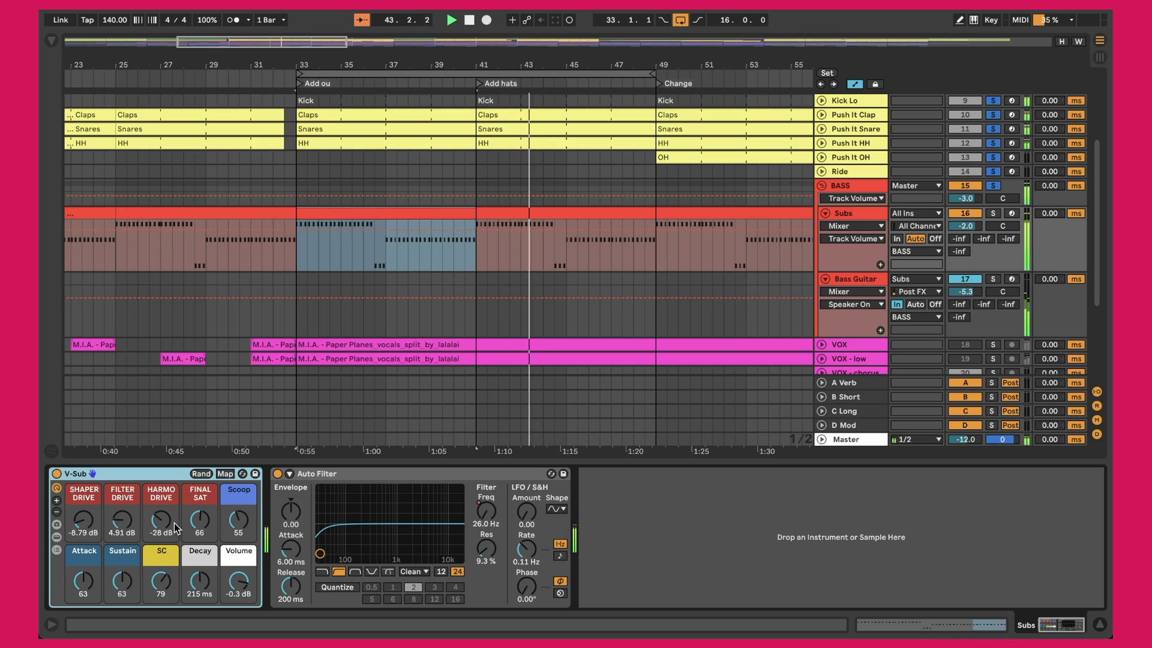
{"action": "left_click", "coordinate": [57, 537]}
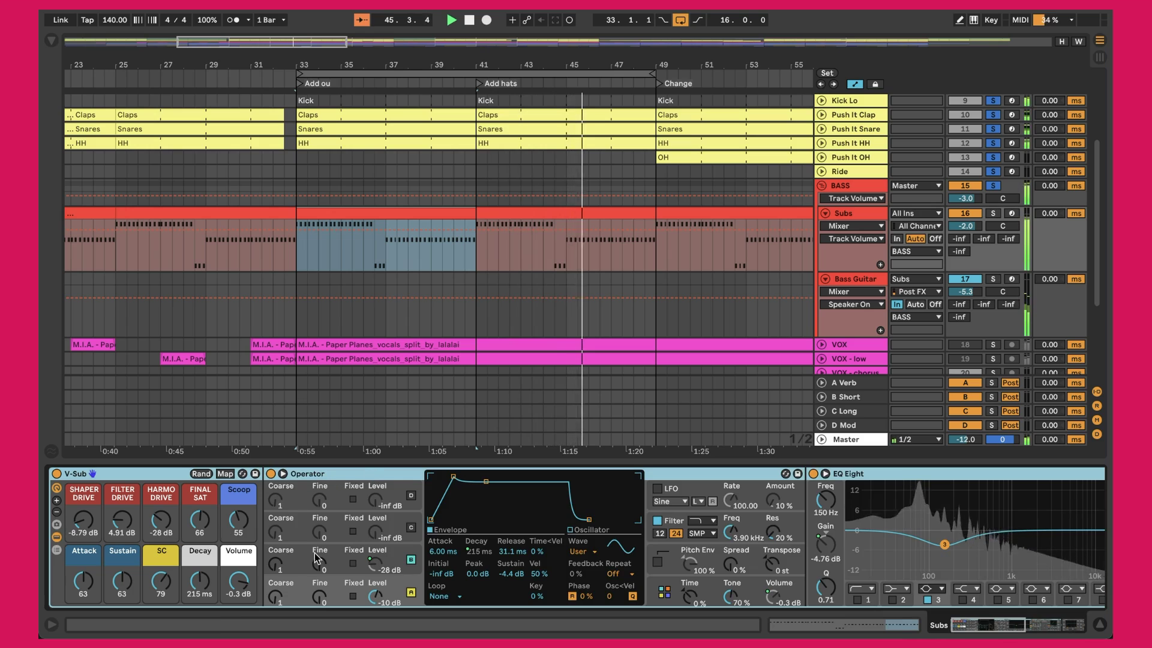
{"action": "left_click", "coordinate": [291, 598]}
{"action": "left_click", "coordinate": [277, 562]}
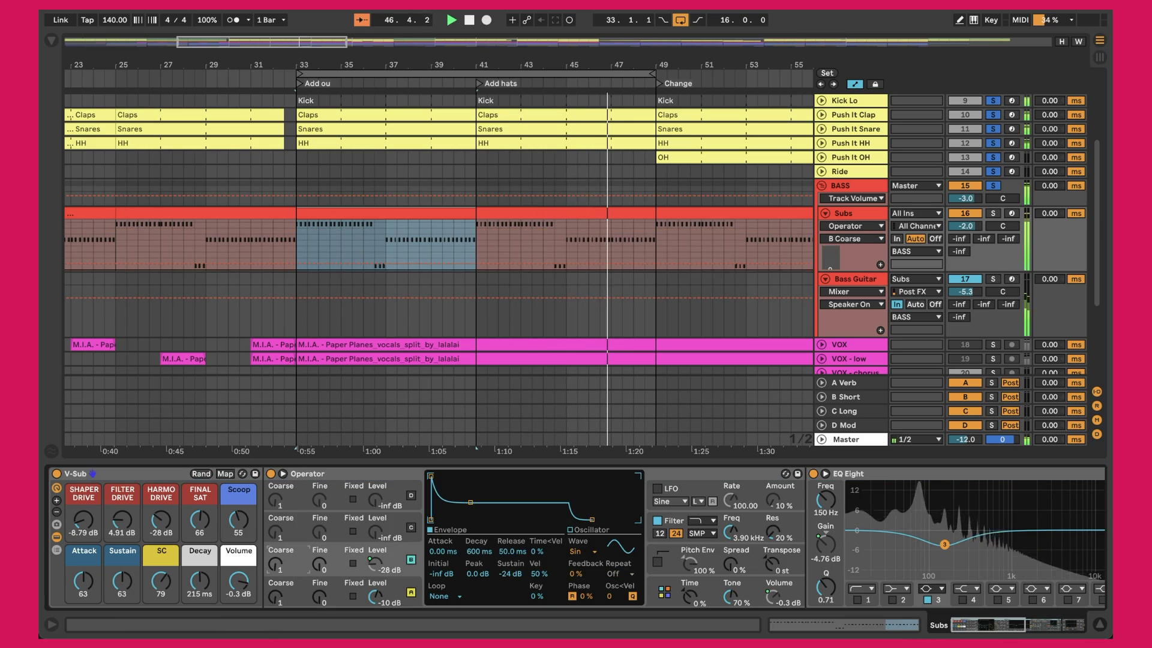
{"action": "left_click", "coordinate": [298, 594]}
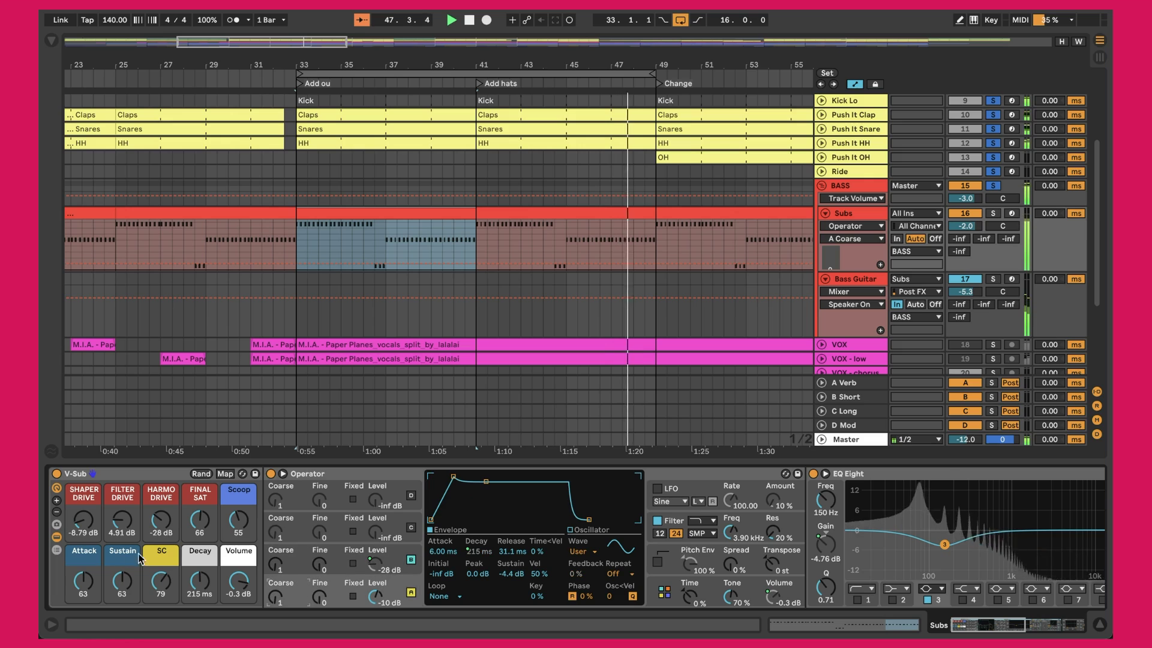
{"action": "left_click", "coordinate": [56, 537]}
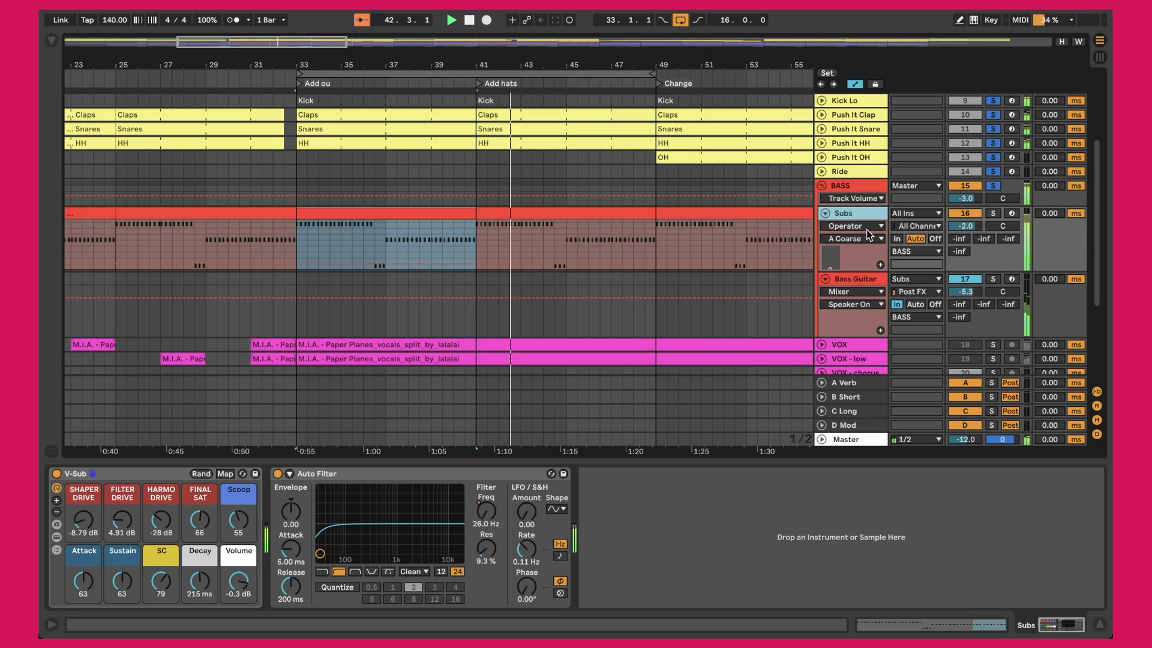
Step: Show the Bass Guitar track's devices, keep Subs as its MIDI source, and compare Auto monitoring with In, leaving it on In
{"action": "left_click", "coordinate": [871, 283]}
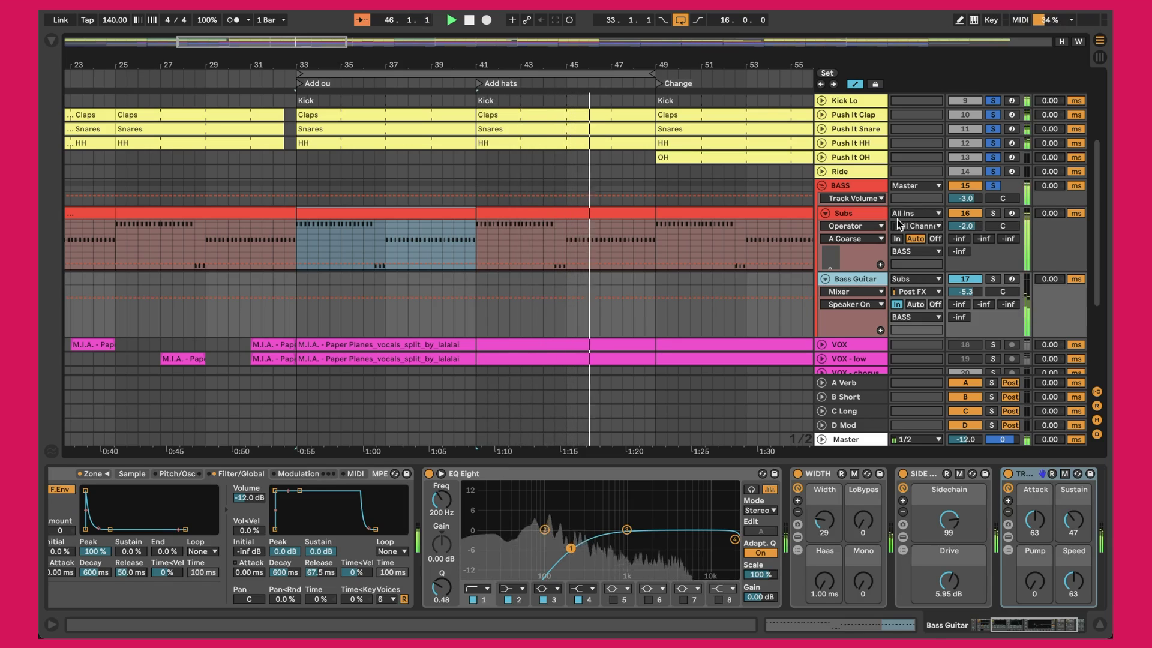
{"action": "left_click", "coordinate": [920, 279]}
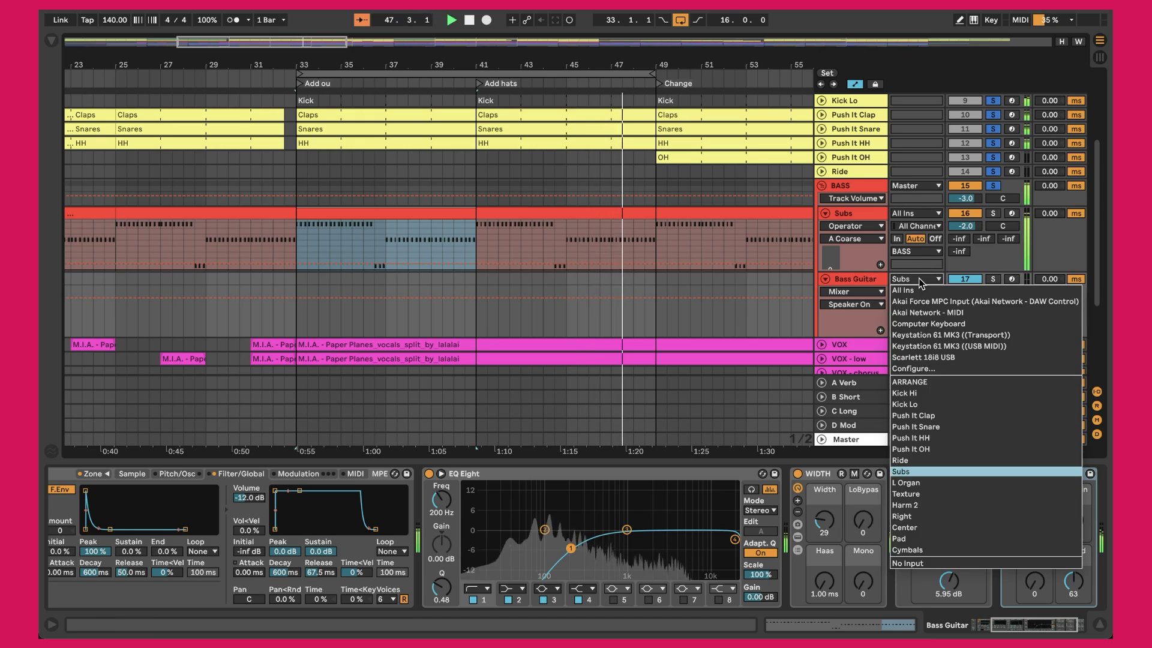
{"action": "left_click", "coordinate": [911, 473]}
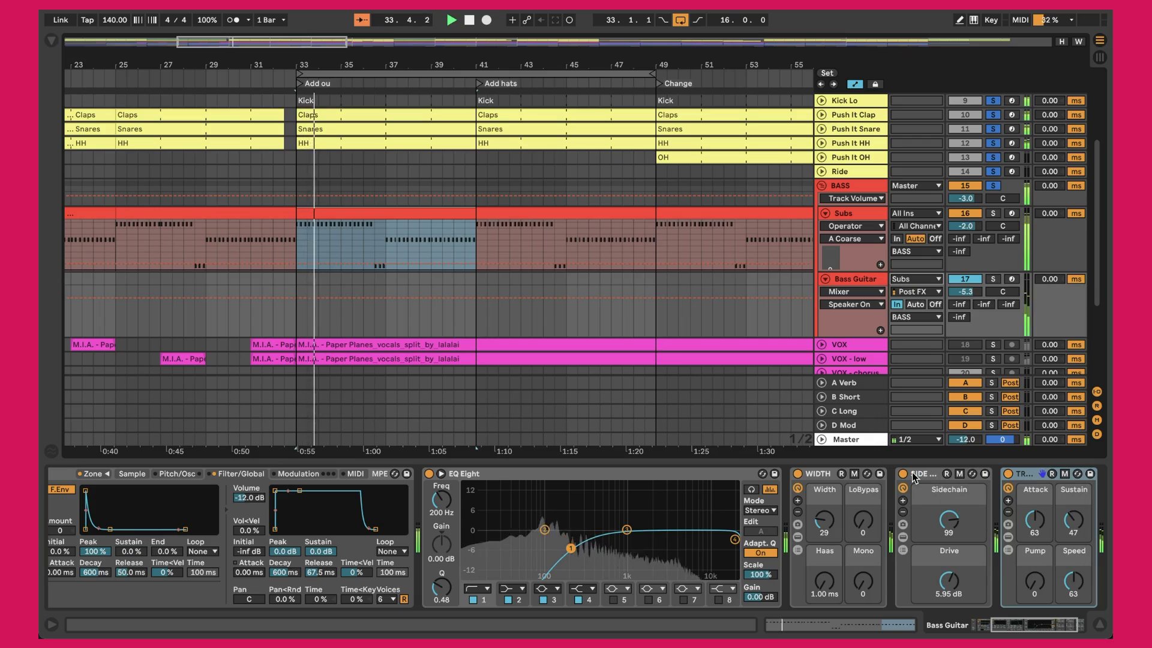
{"action": "left_click", "coordinate": [913, 305]}
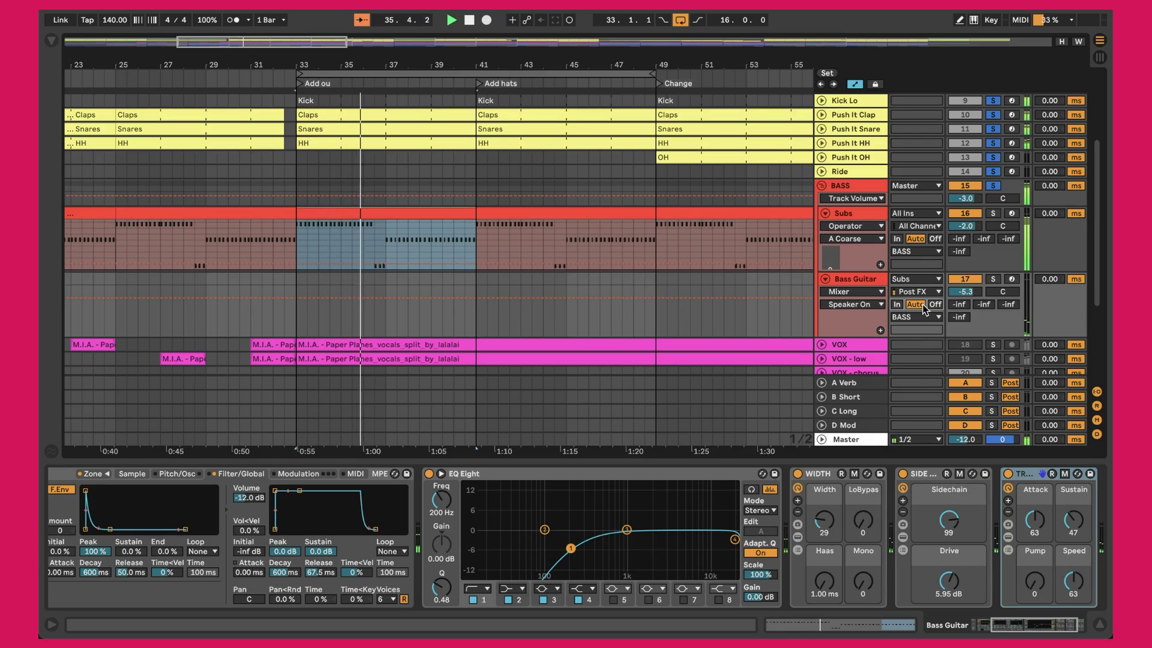
{"action": "left_click", "coordinate": [897, 305]}
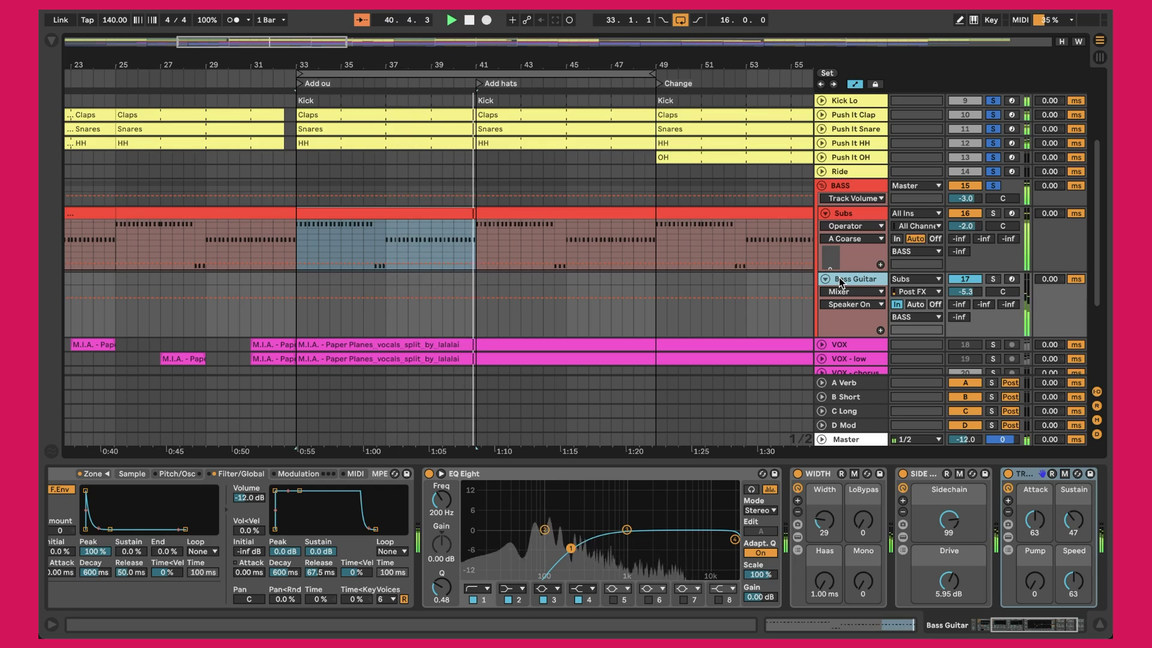
Step: Try a -12 st transposition in the Pitch device at the start of the Bass Guitar chain
{"action": "scroll", "coordinate": [474, 548], "scroll_direction": "up", "scroll_amount": 3}
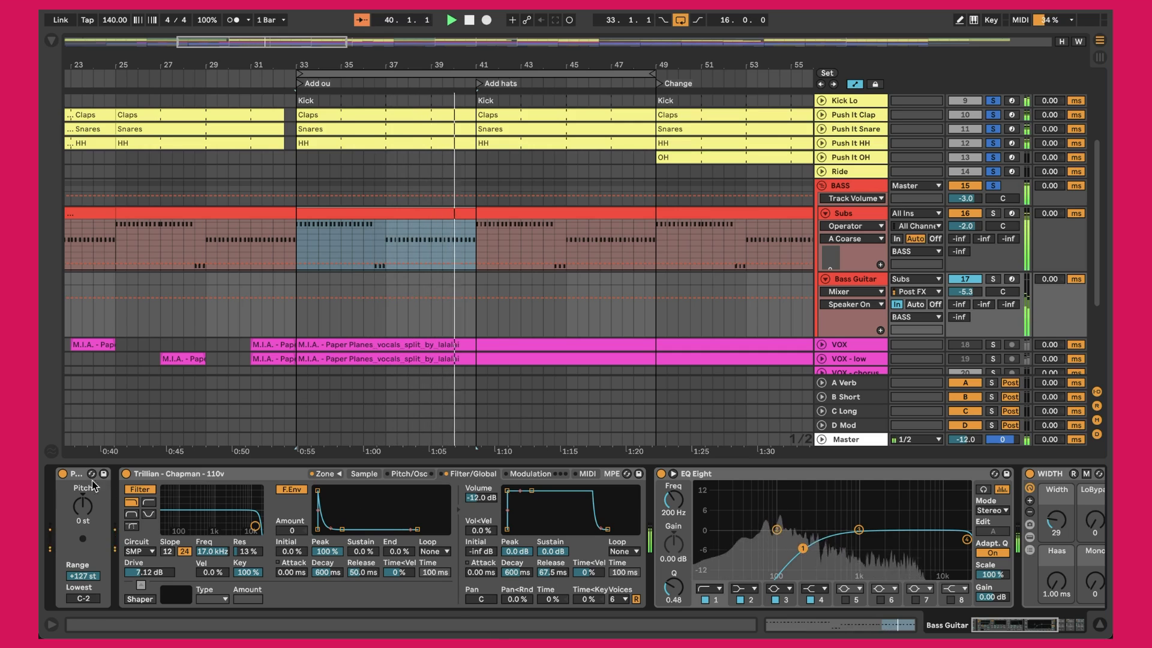
{"action": "mouse_move", "coordinate": [77, 496]}
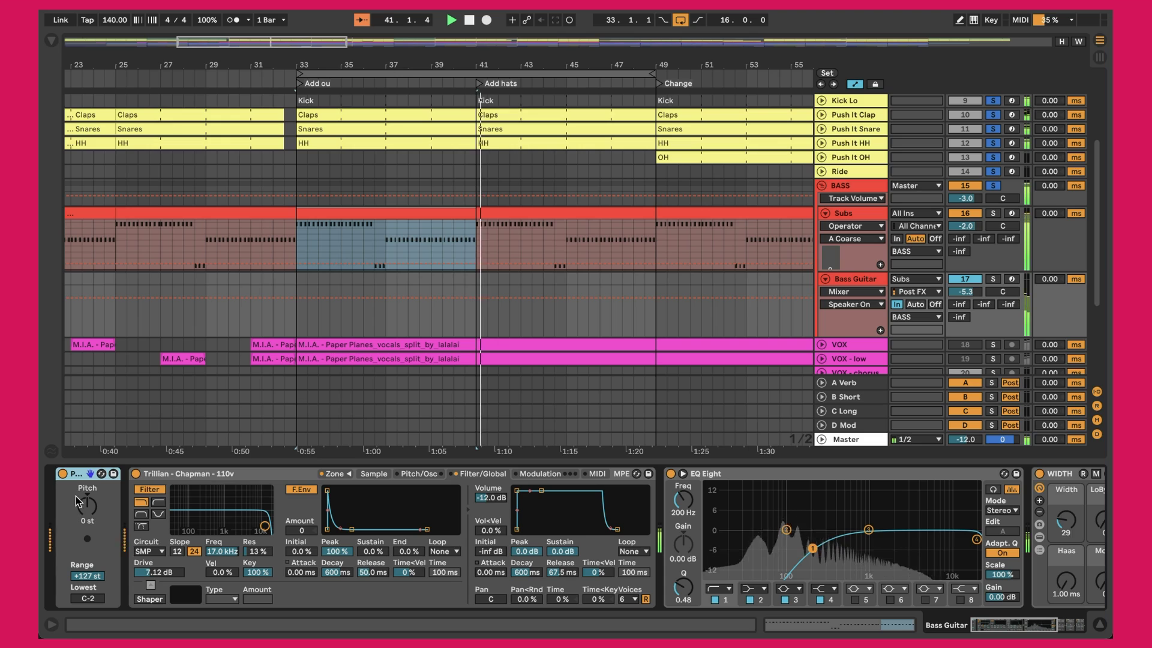
{"action": "left_click", "coordinate": [76, 503]}
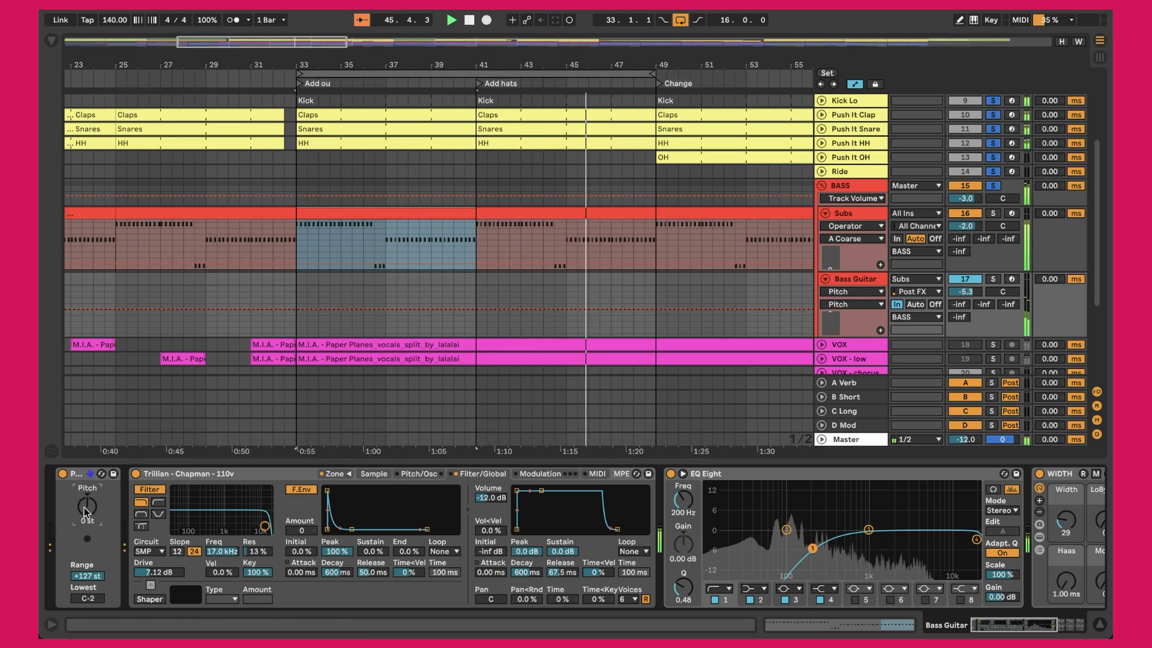
{"action": "left_click_drag", "start_coordinate": [90, 512], "coordinate": [90, 498]}
{"action": "type", "text": "-12"}
{"action": "key", "text": "Return"}
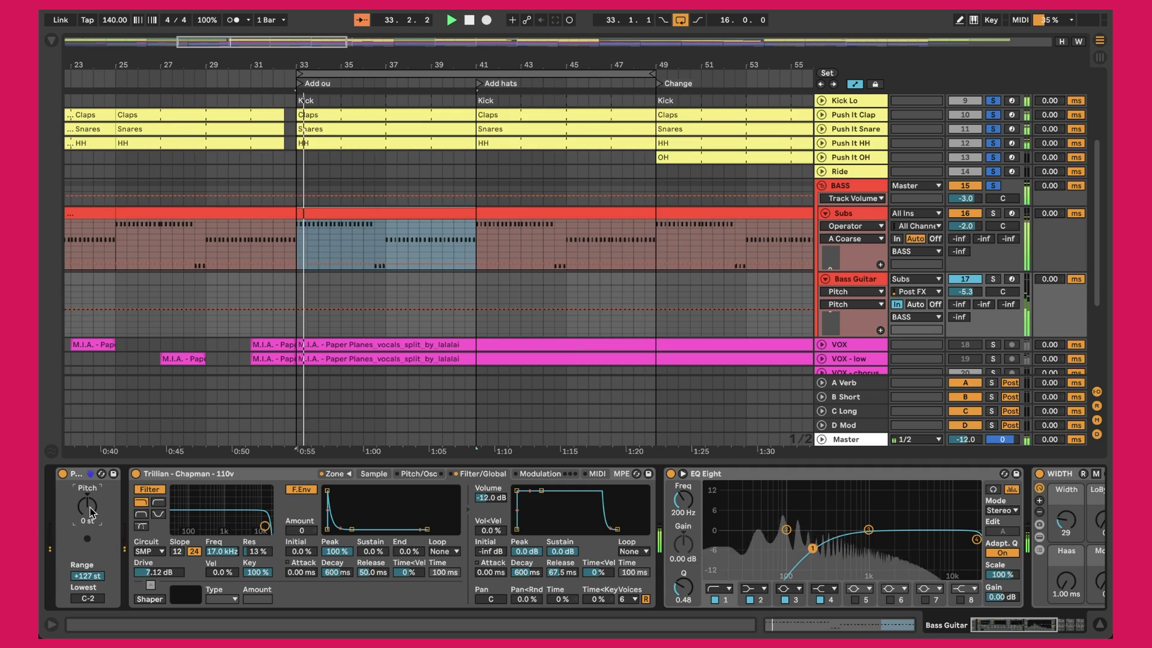
Step: Examine the Trillian - Chapman sampler's filter, drive and envelopes, and the EQ Eight curve following it
{"action": "left_click", "coordinate": [271, 478]}
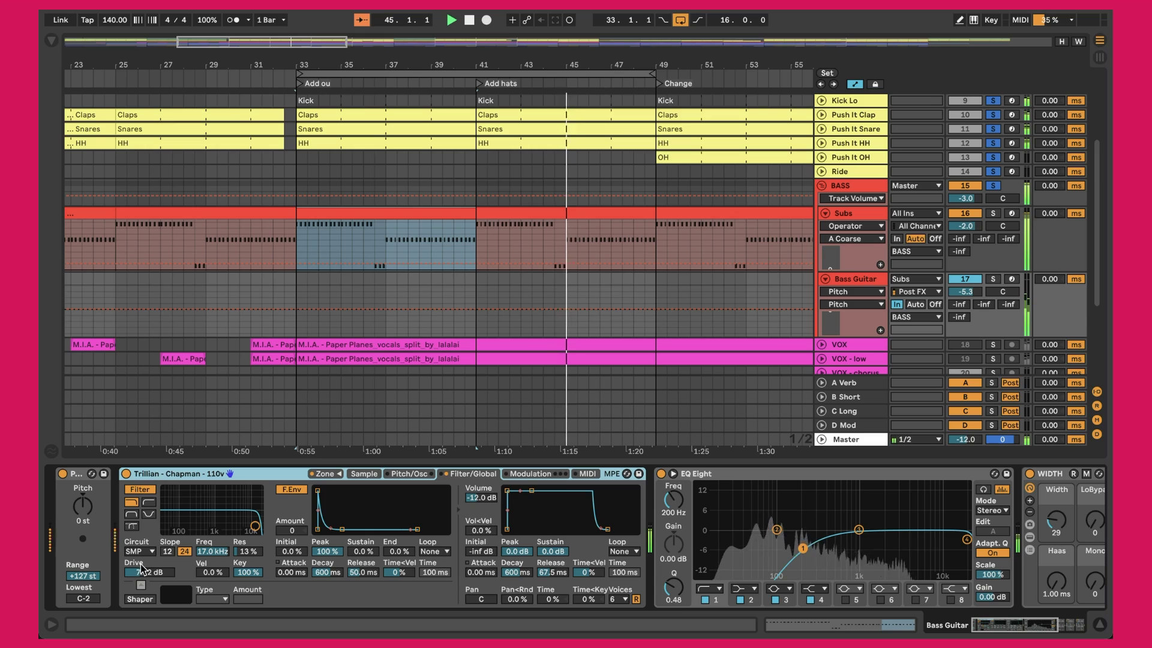
{"action": "scroll", "coordinate": [147, 575], "scroll_direction": "right", "scroll_amount": 2}
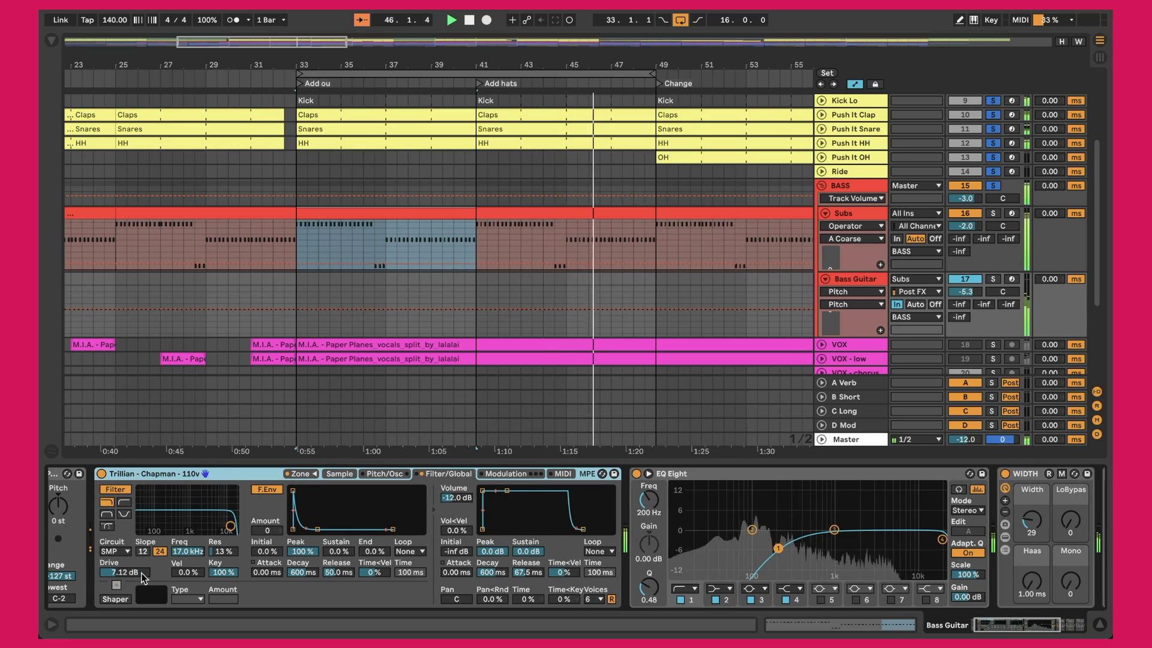
{"action": "scroll", "coordinate": [143, 578], "scroll_direction": "right", "scroll_amount": 10}
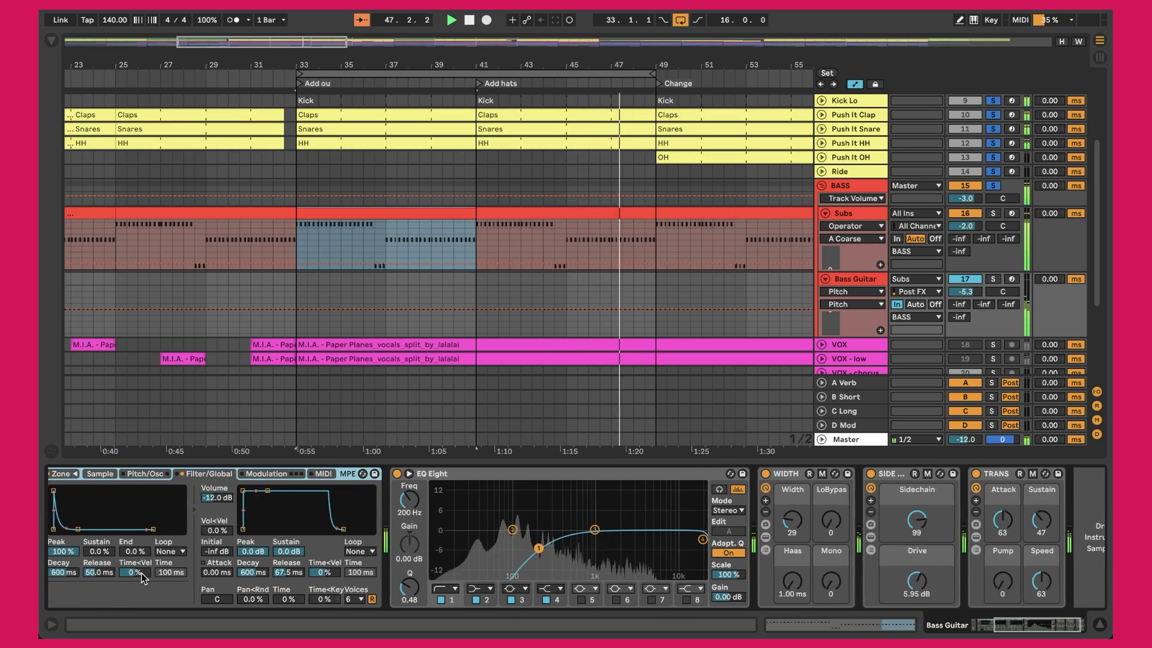
{"action": "left_click", "coordinate": [480, 480]}
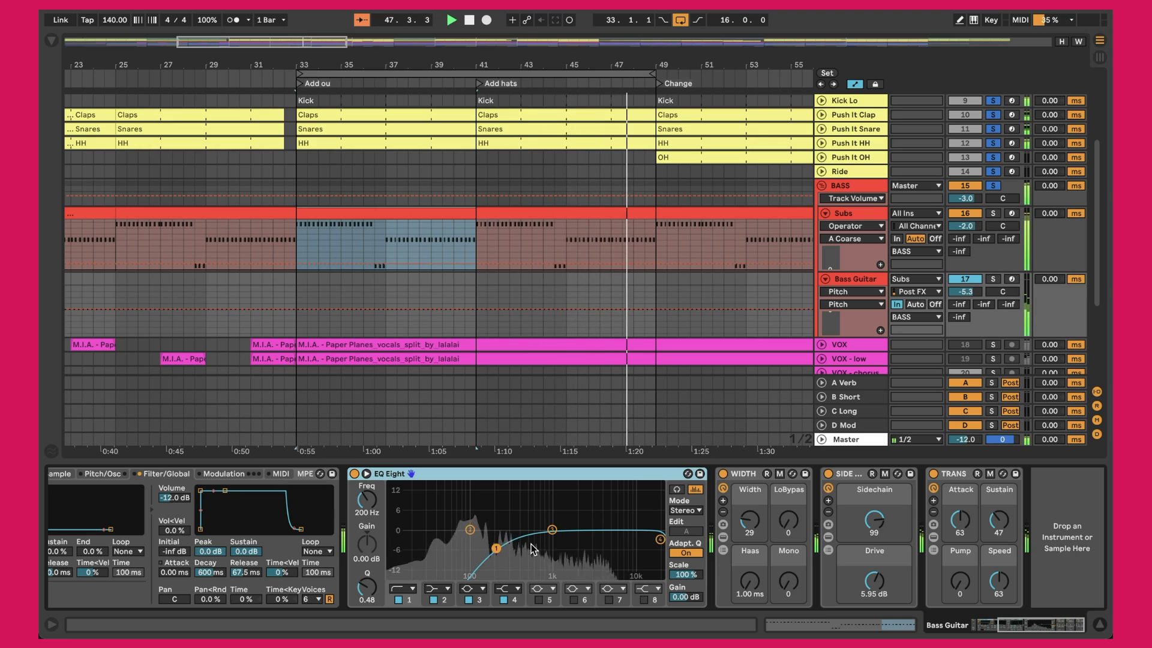
Step: Examine the Bass Guitar's WIDTH, SIDE + SAT and TRANS racks, including the Drive setting, and return to the EQ Eight
{"action": "left_click", "coordinate": [733, 480]}
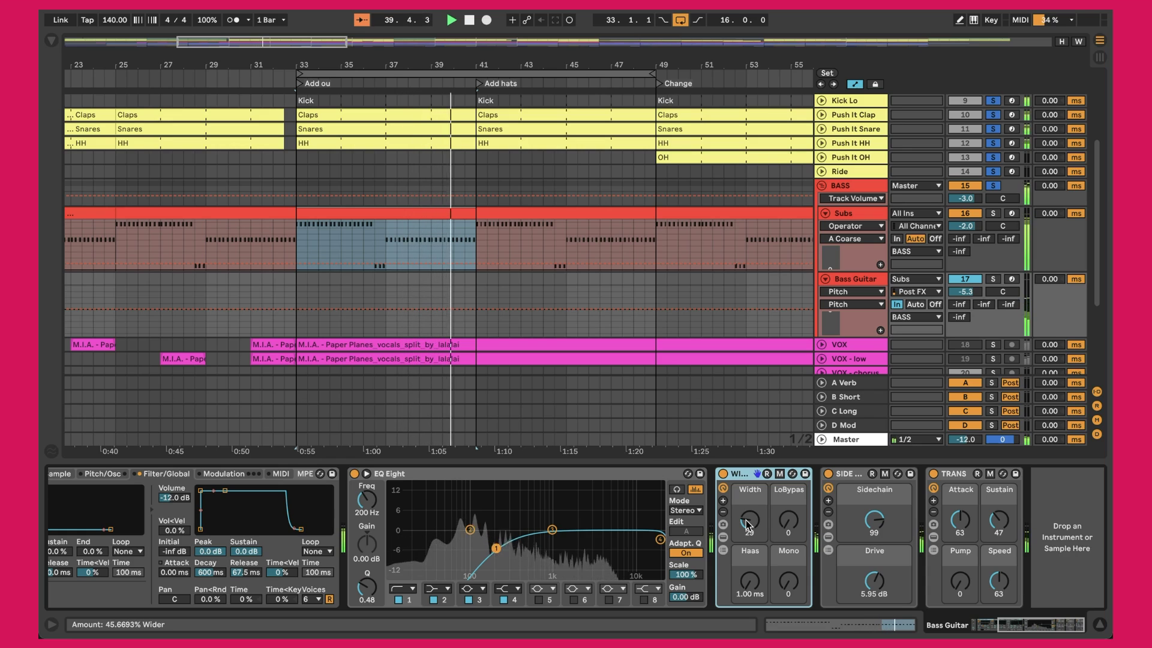
{"action": "left_click", "coordinate": [856, 487]}
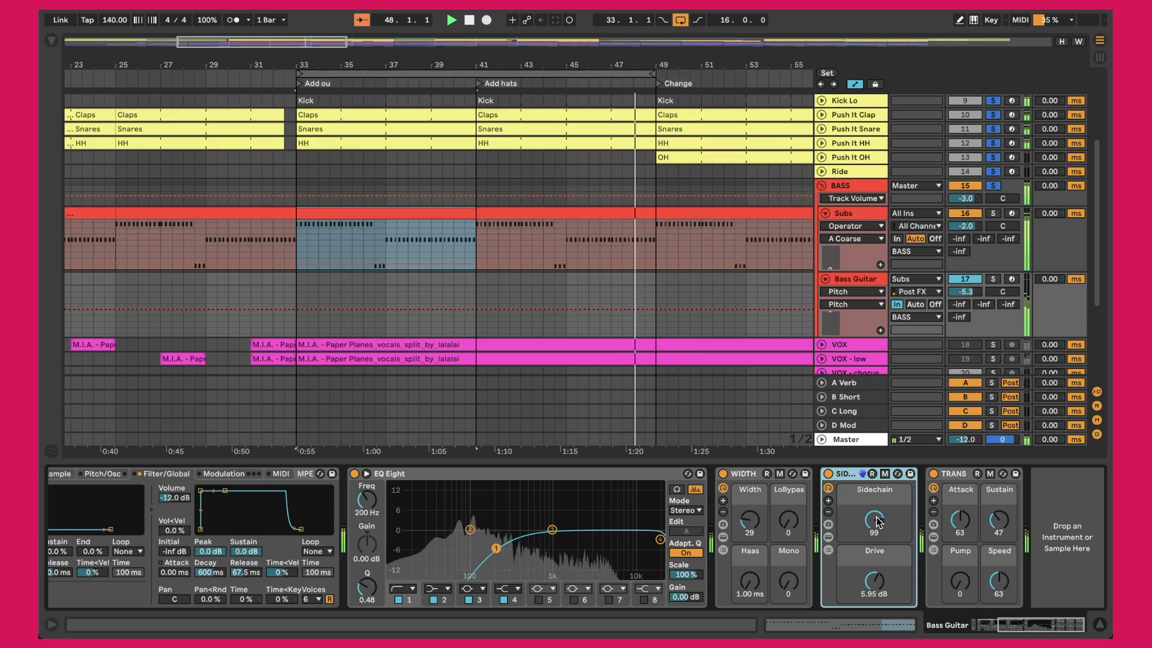
{"action": "left_click", "coordinate": [873, 582]}
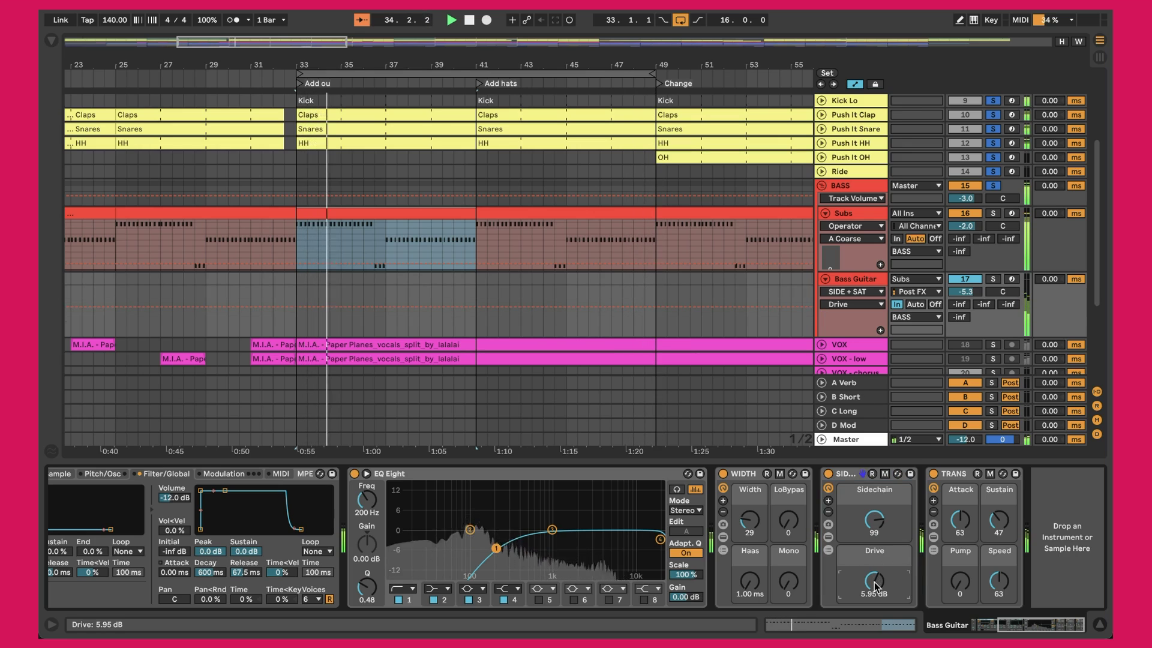
{"action": "left_click", "coordinate": [953, 479]}
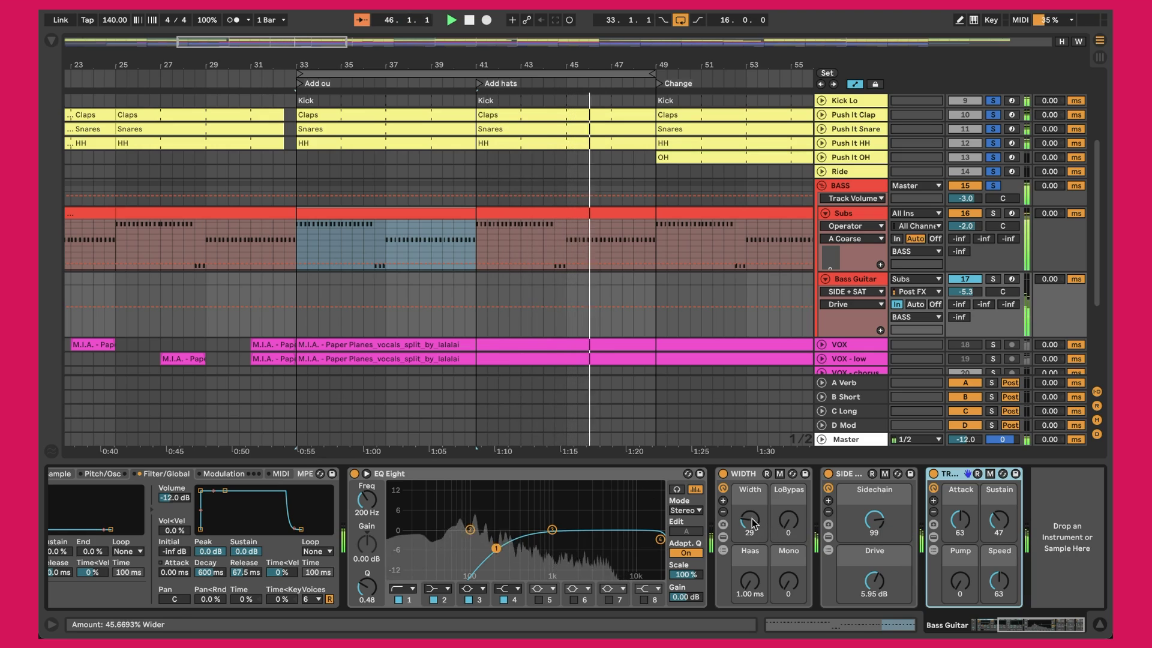
{"action": "left_click", "coordinate": [664, 472]}
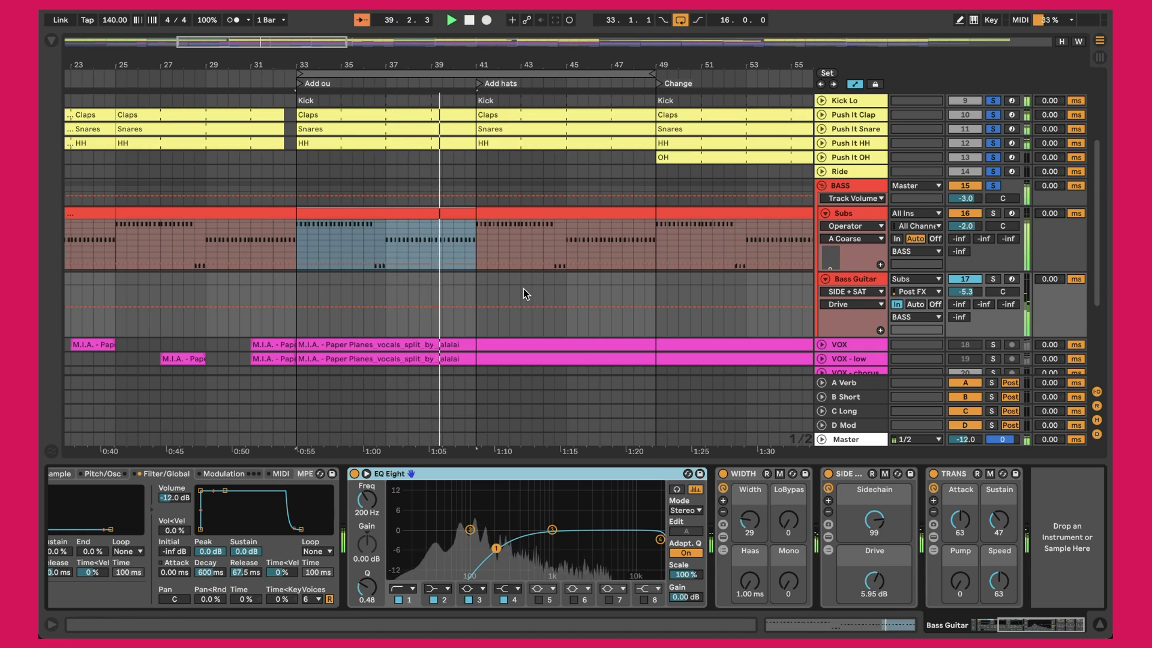
Step: Look over the full arrangement, and focus on the Harm teasing in and Laser sections from bar 73
{"action": "scroll", "coordinate": [523, 289], "scroll_direction": "up", "scroll_amount": 2}
{"action": "key", "text": "minus"}
{"action": "key", "text": "minus"}
{"action": "key", "text": "minus"}
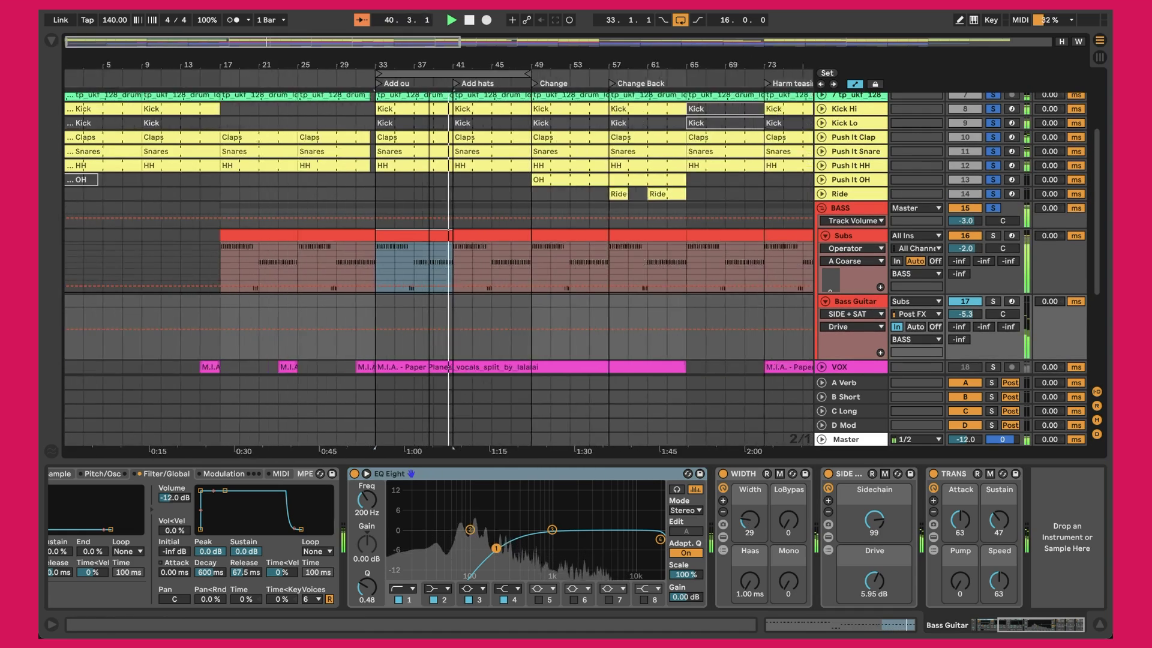
{"action": "key", "text": "minus"}
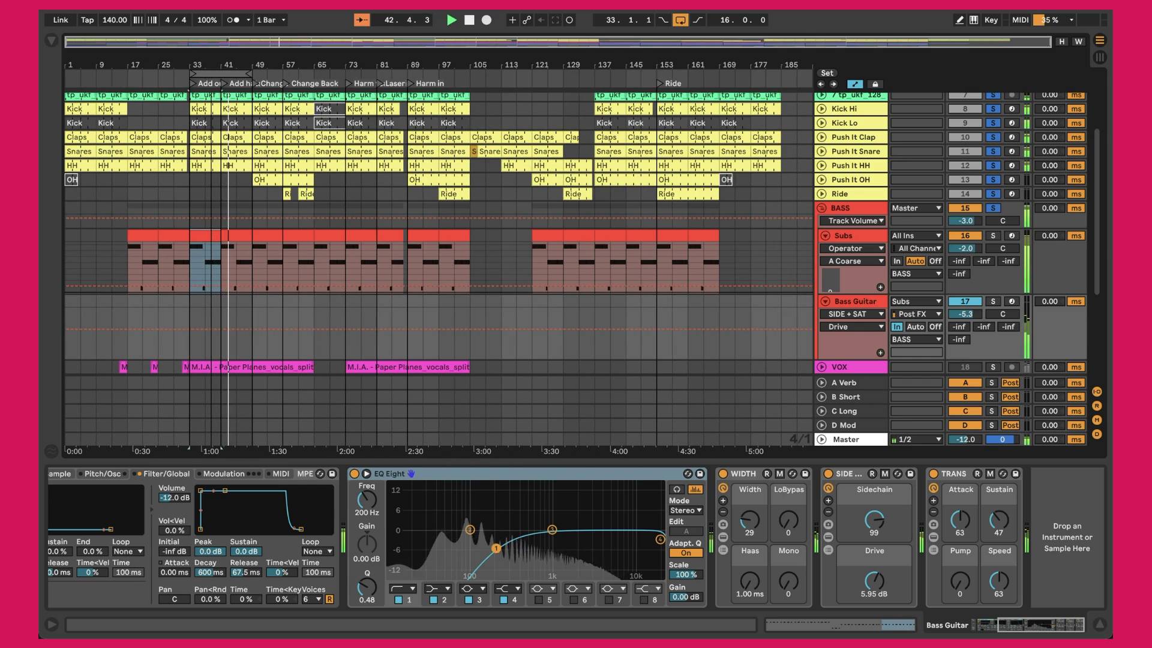
{"action": "key", "text": "plus"}
{"action": "key", "text": "plus"}
{"action": "key", "text": "plus"}
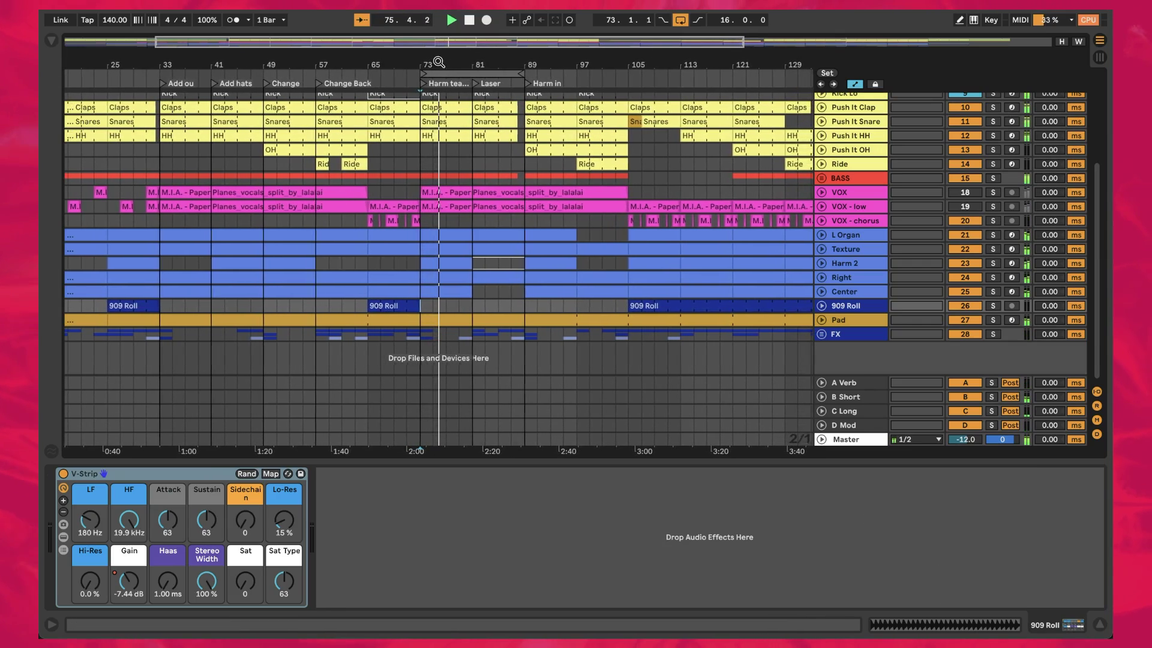
{"action": "key", "text": "plus"}
{"action": "key", "text": "plus"}
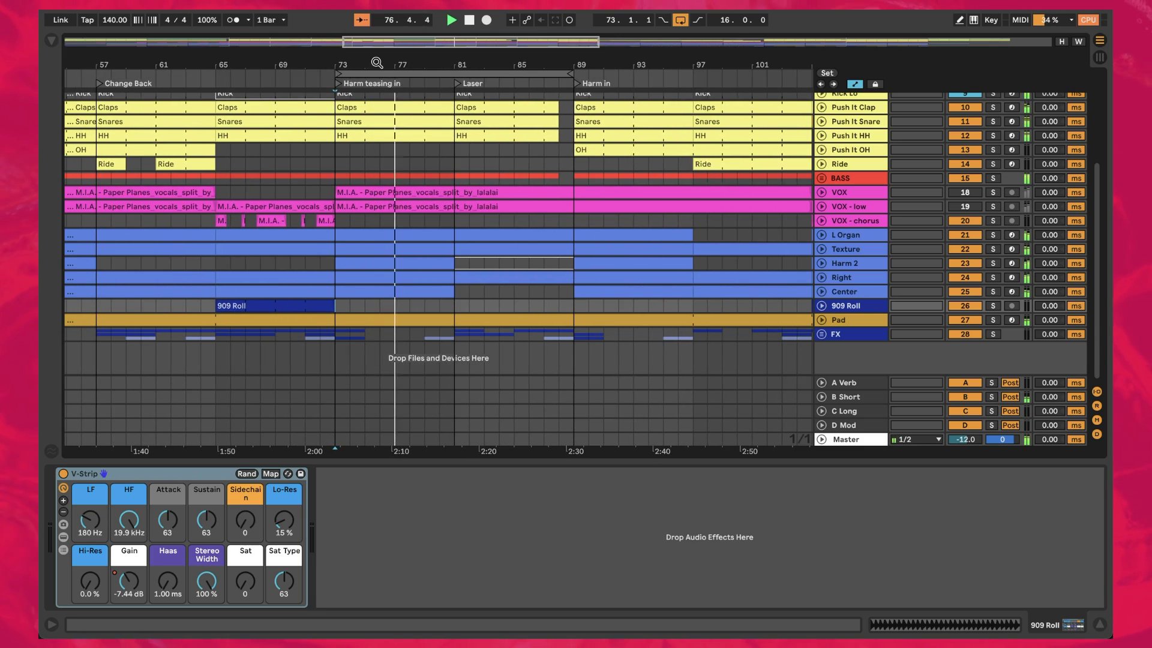
Step: Audition the L Organ, Texture, Harm 2, Right and Center tracks soloed together, and unsolo them
{"action": "left_click", "coordinate": [846, 234]}
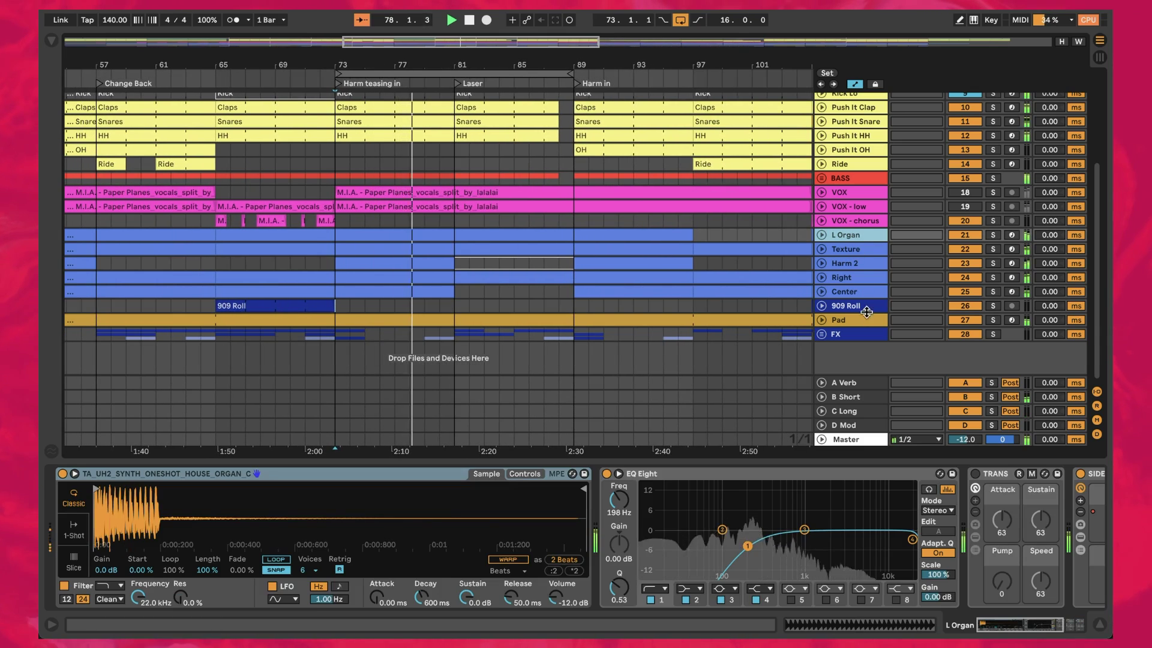
{"action": "left_click", "coordinate": [866, 292], "text": "shift"}
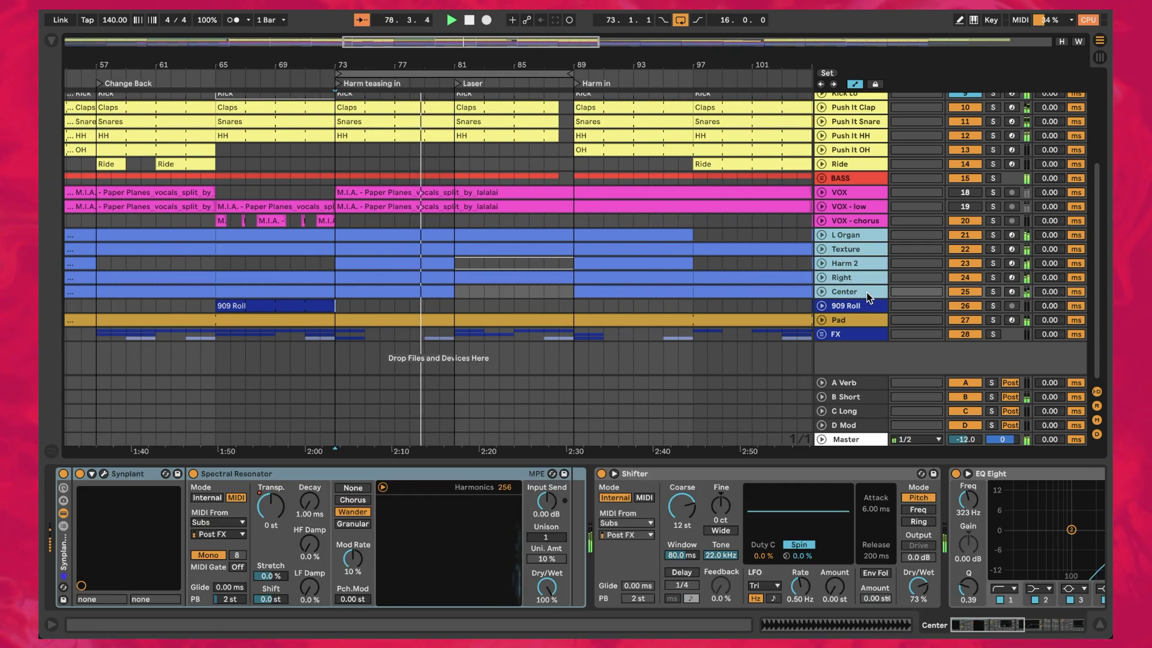
{"action": "left_click", "coordinate": [993, 234]}
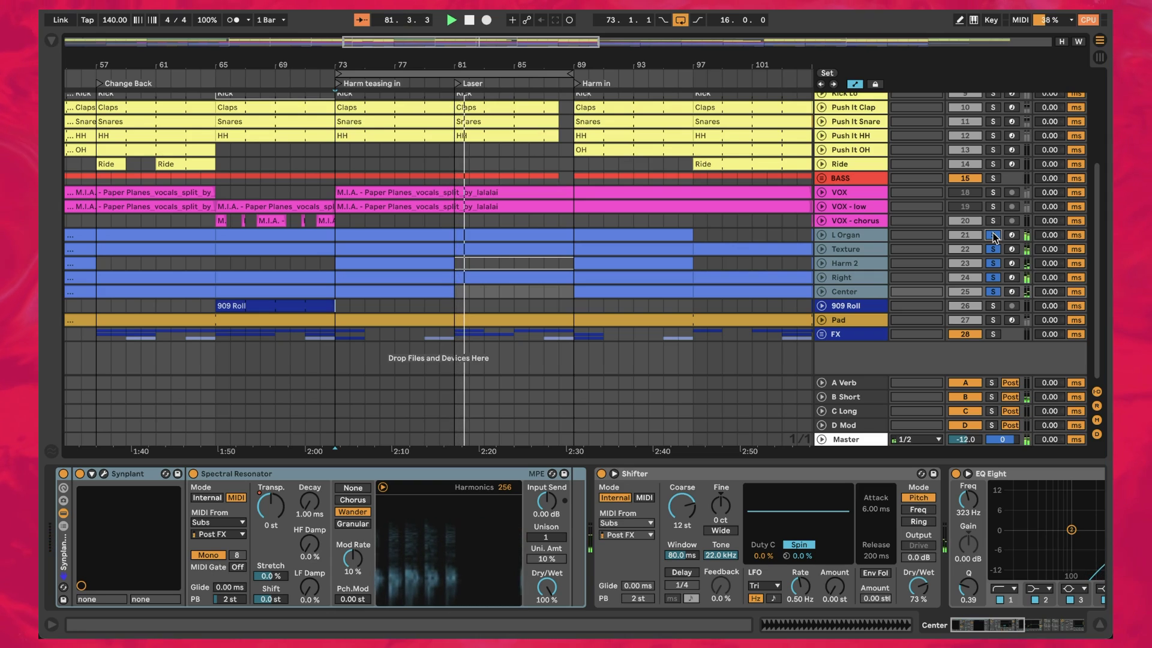
{"action": "left_click", "coordinate": [993, 236]}
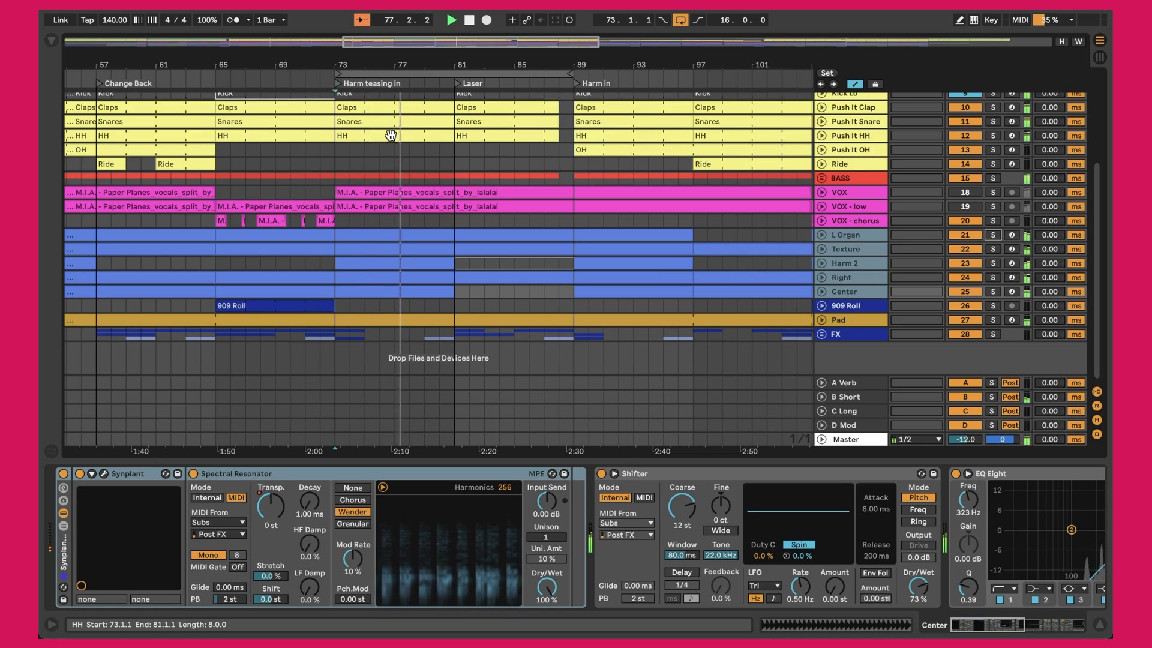
Step: Deactivate the five tracks from L Organ through Center together
{"action": "left_click", "coordinate": [851, 292], "text": "shift"}
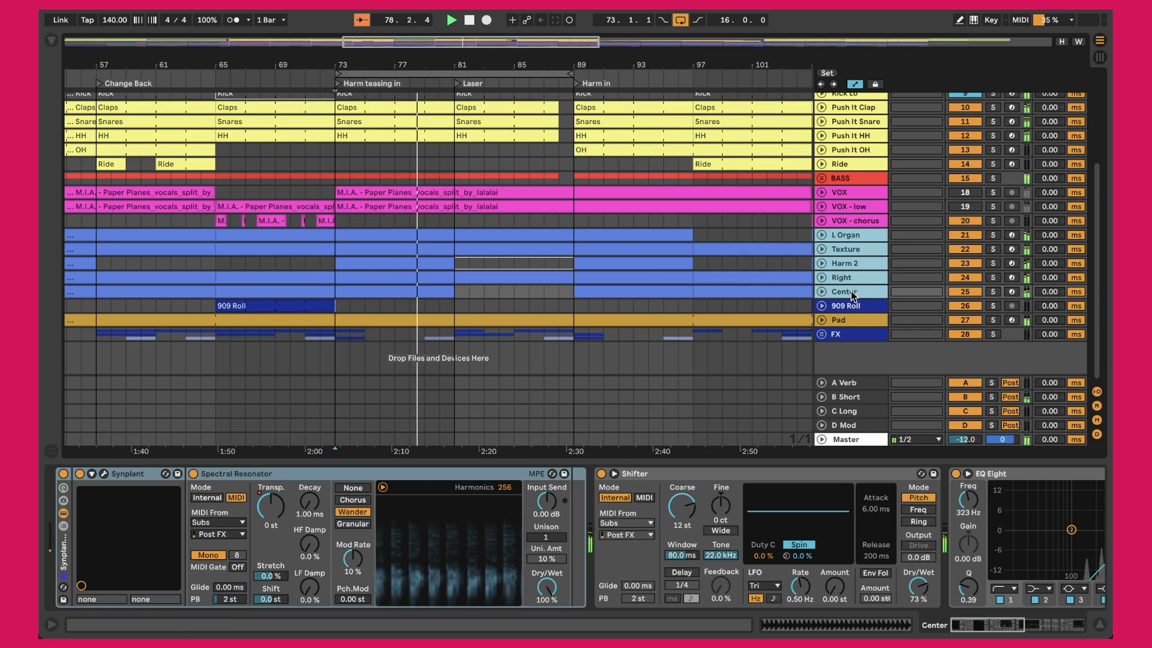
{"action": "left_click", "coordinate": [860, 234]}
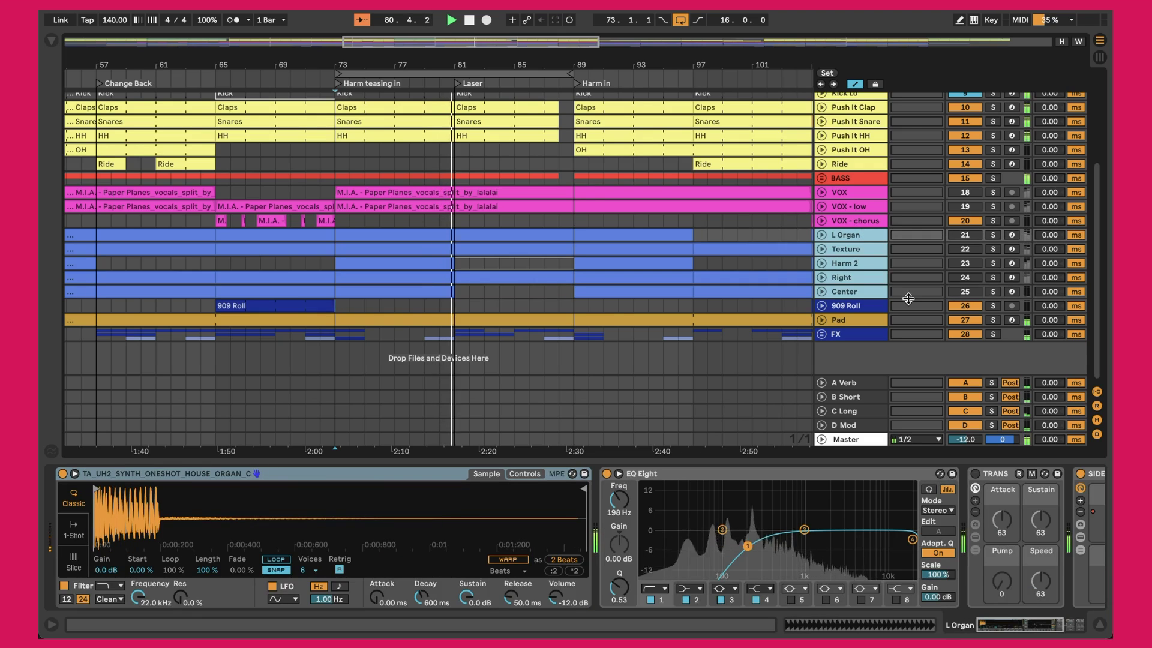
Step: Deactivate the Pad track and the FX group, and move the Pad track directly below Center
{"action": "left_click", "coordinate": [859, 319]}
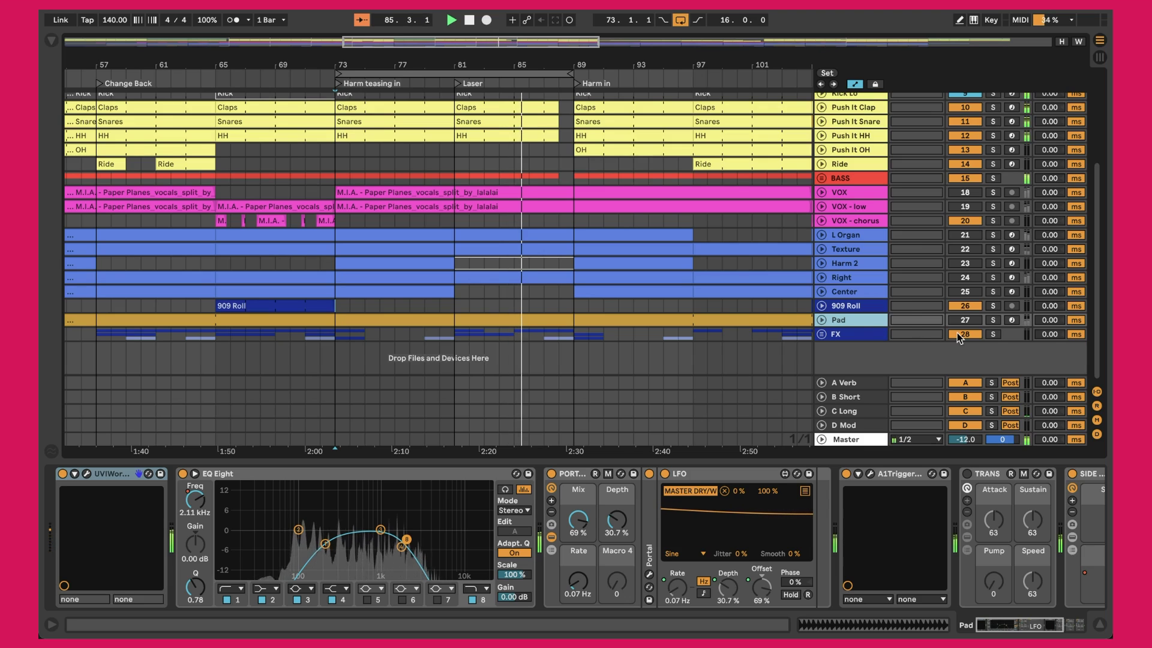
{"action": "left_click", "coordinate": [862, 336]}
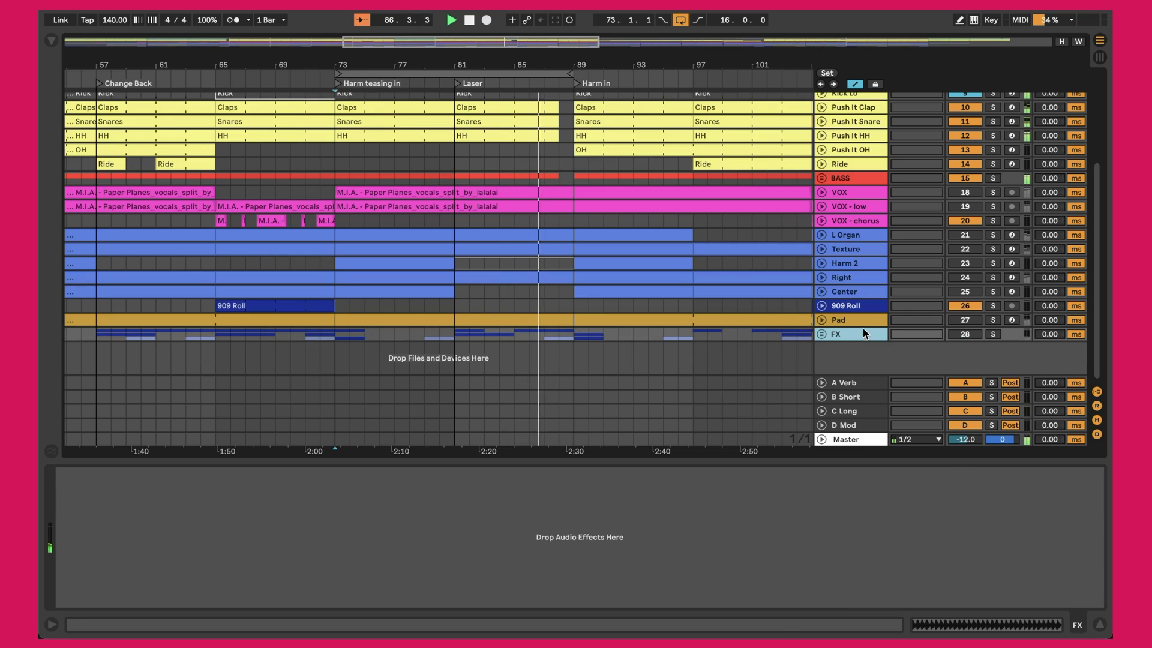
{"action": "left_click", "coordinate": [869, 317]}
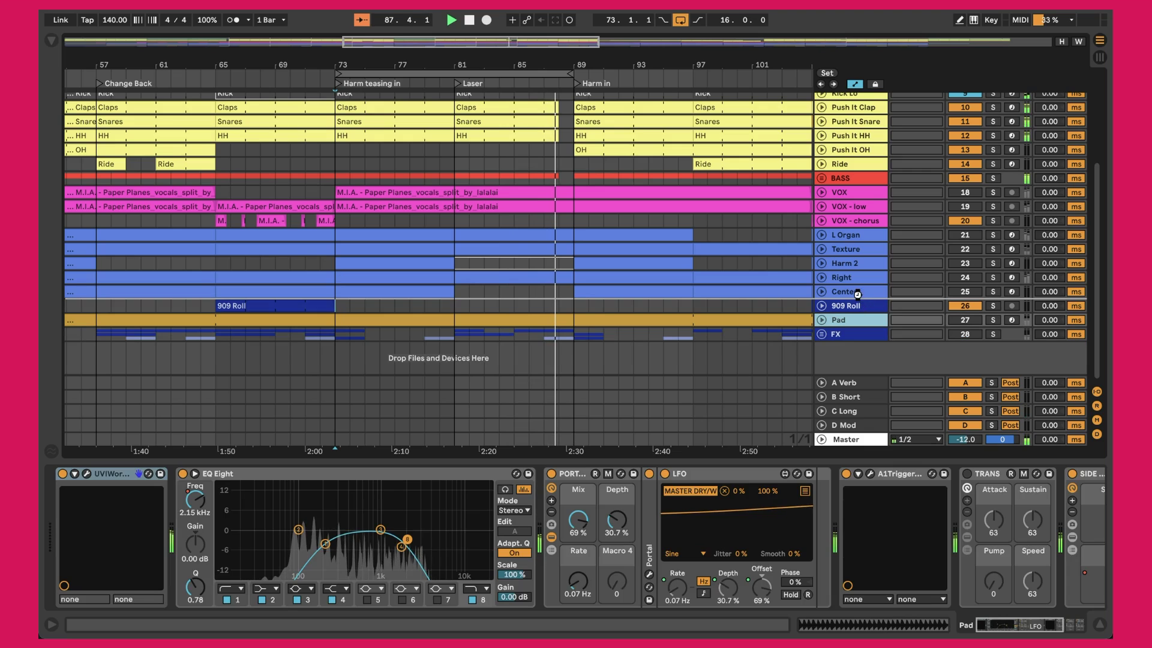
{"action": "left_click_drag", "start_coordinate": [859, 295], "coordinate": [859, 294]}
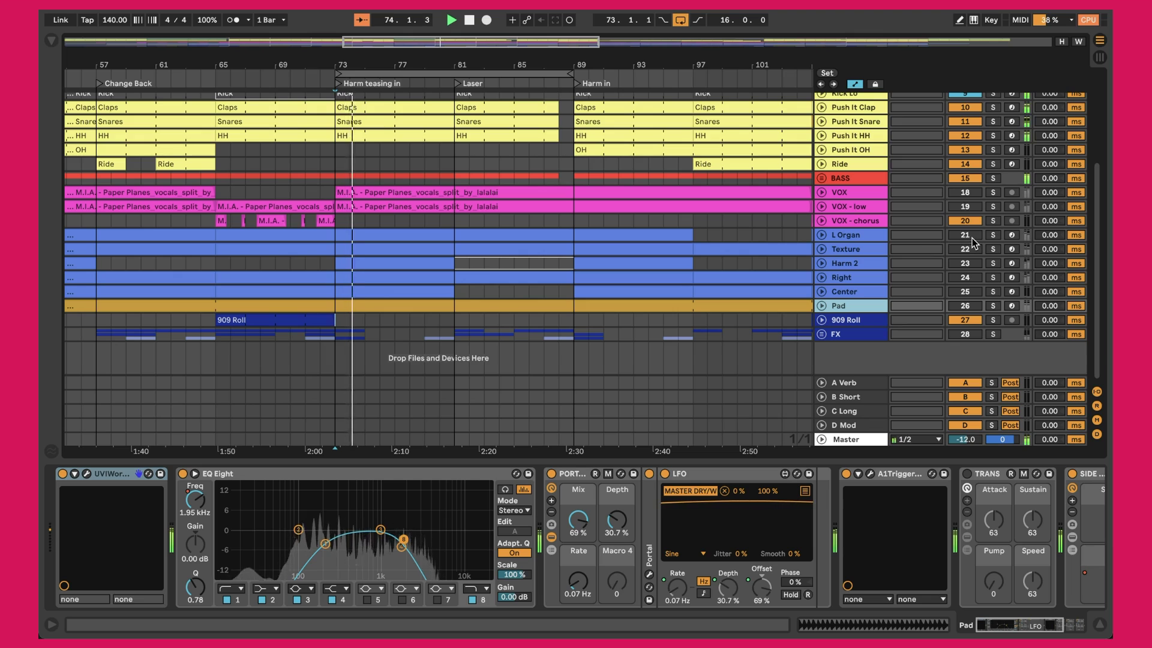
Step: Activate and unfold the L Organ track, and examine the note pattern of its clip starting at bar 73
{"action": "left_click", "coordinate": [822, 235]}
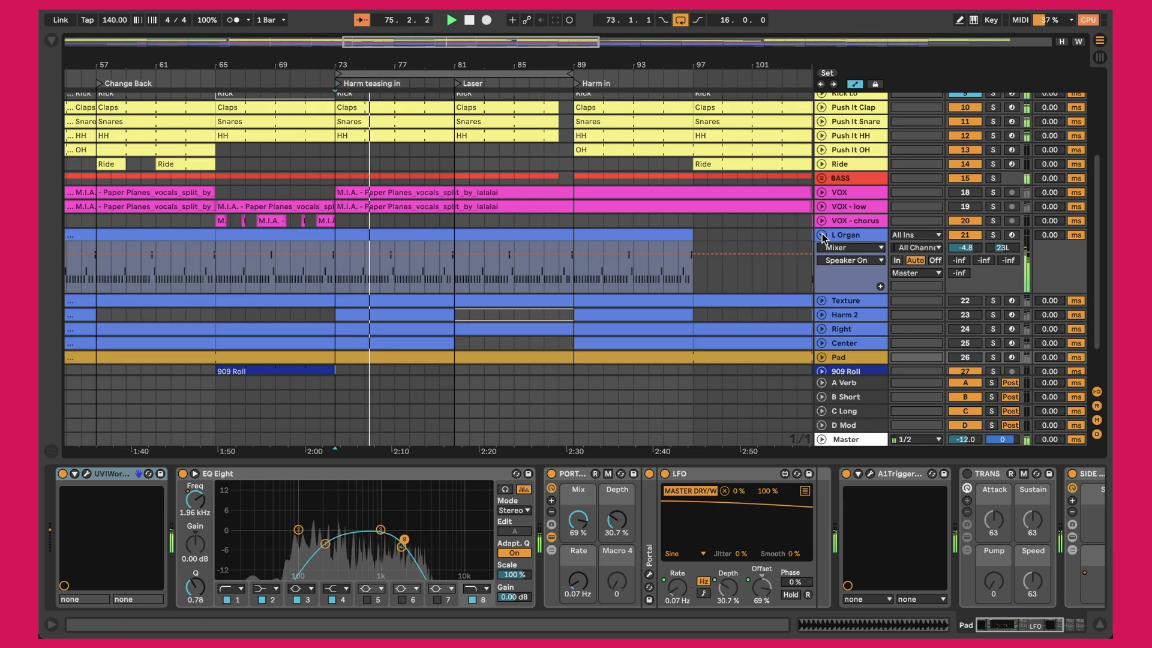
{"action": "left_click", "coordinate": [395, 238]}
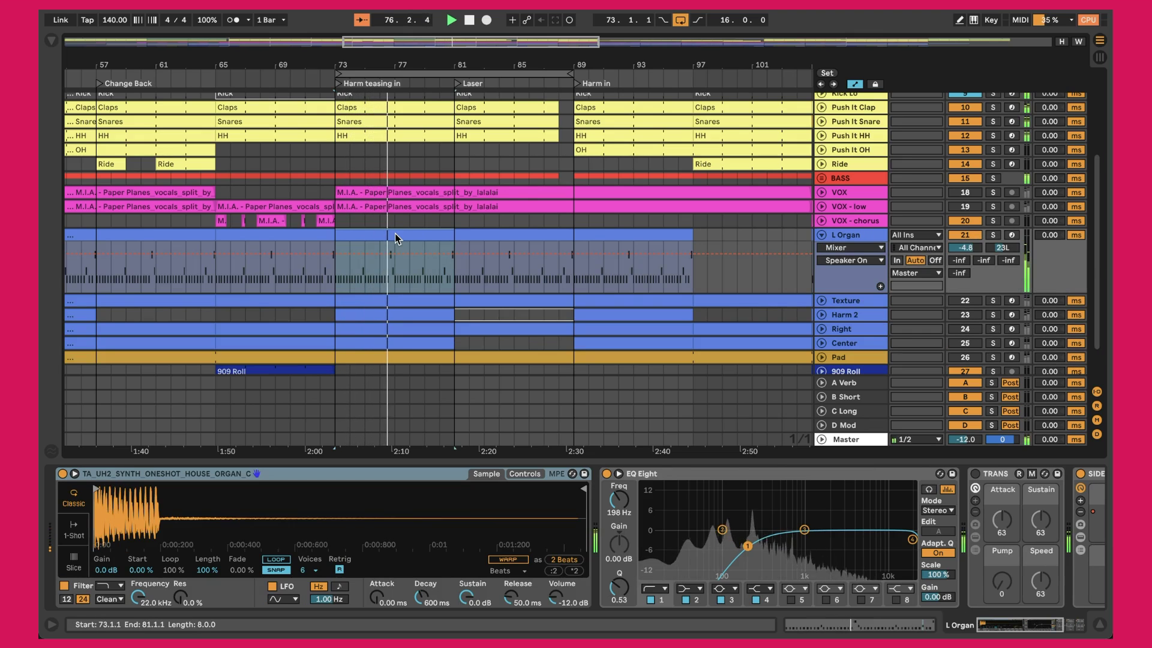
{"action": "double_click", "coordinate": [375, 234]}
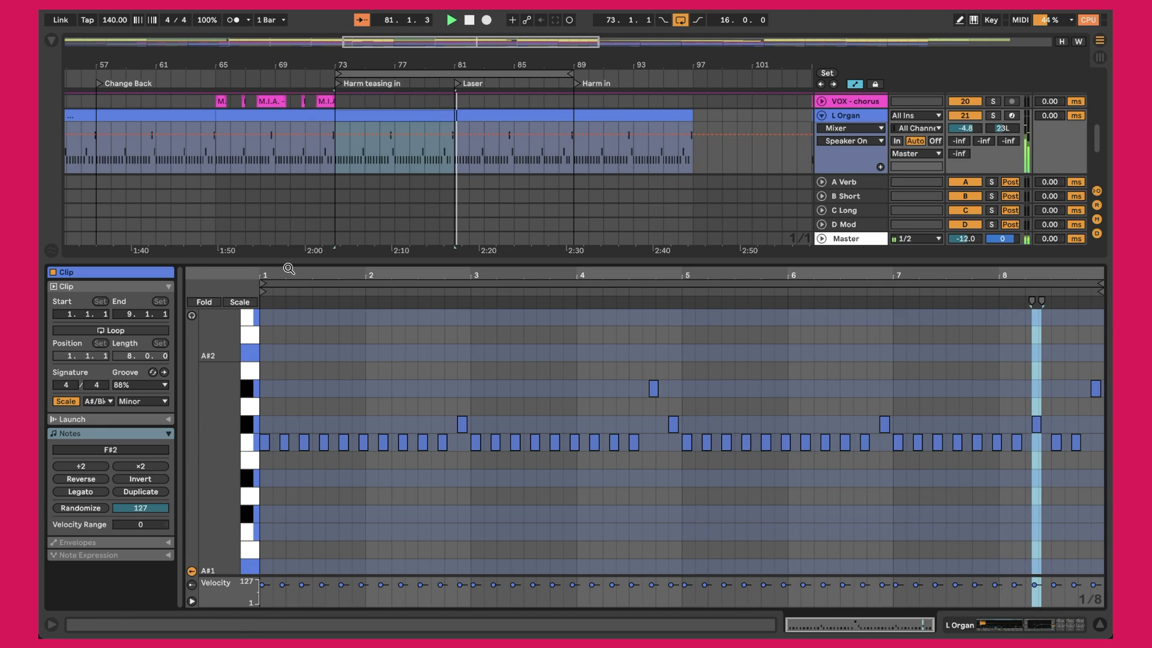
{"action": "left_click_drag", "start_coordinate": [266, 275], "coordinate": [267, 351]}
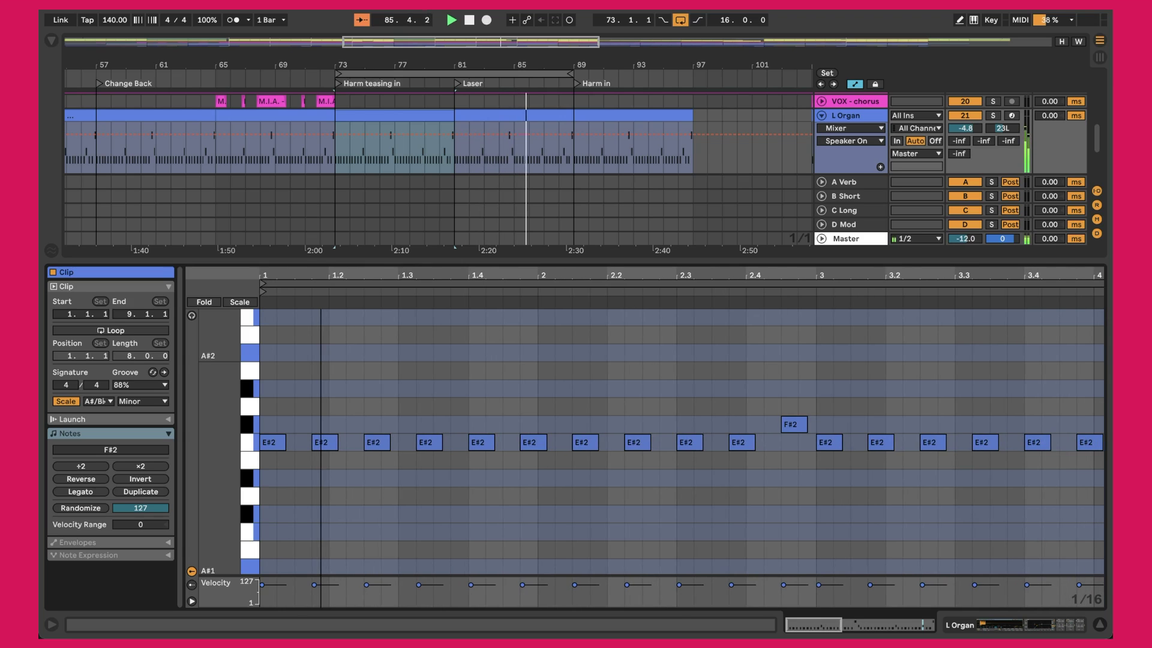
{"action": "left_click_drag", "start_coordinate": [292, 277], "coordinate": [291, 272]}
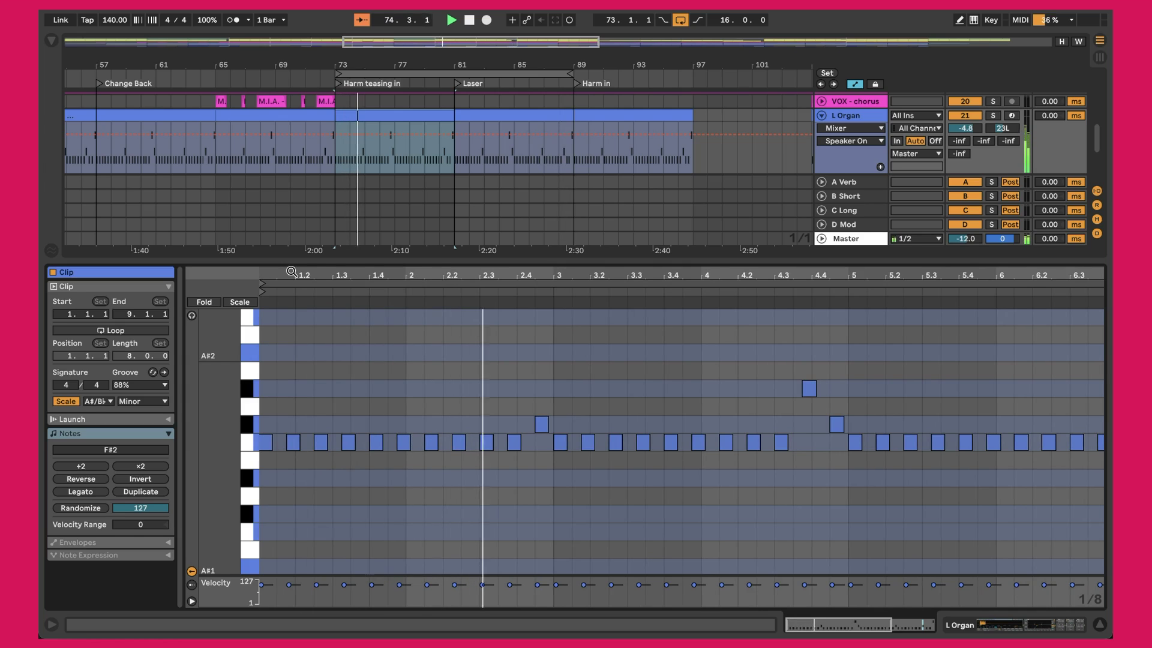
{"action": "key", "text": "shift+Tab"}
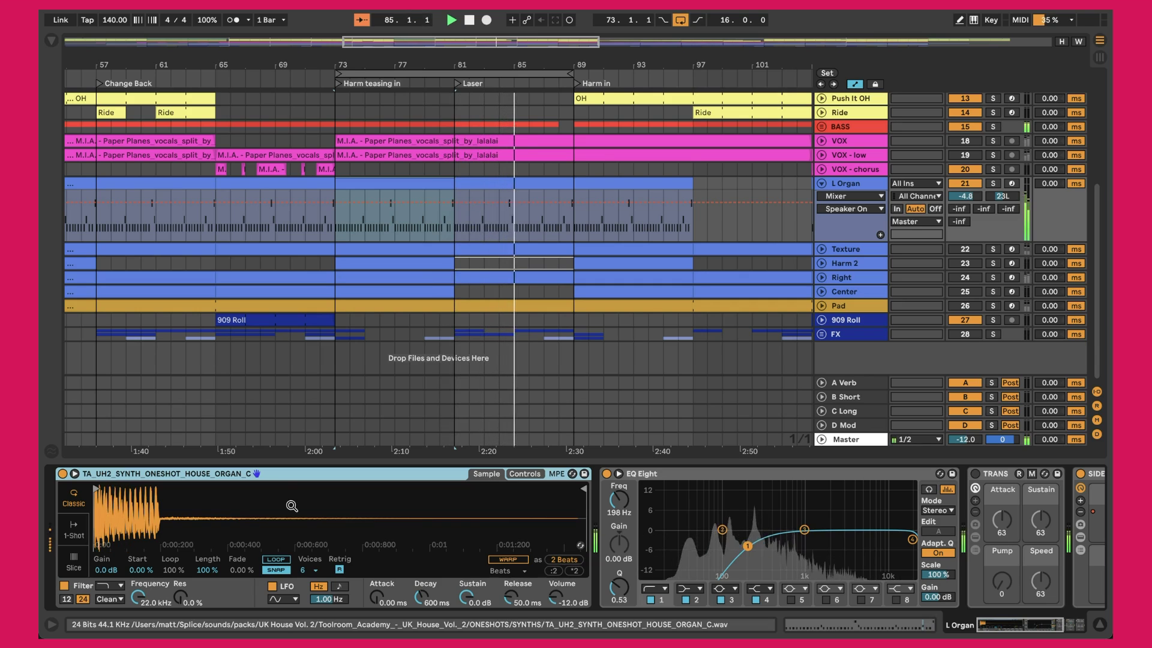
{"action": "left_click", "coordinate": [694, 474]}
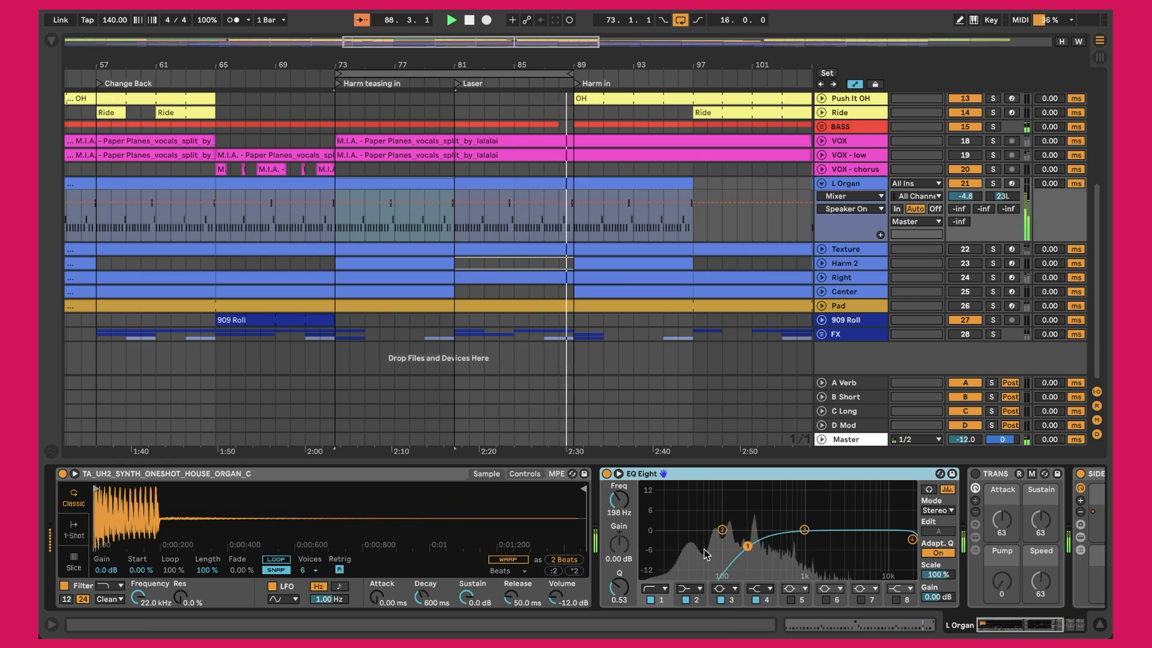
{"action": "scroll", "coordinate": [704, 549], "scroll_direction": "right", "scroll_amount": 5}
{"action": "scroll", "coordinate": [703, 548], "scroll_direction": "right", "scroll_amount": 3}
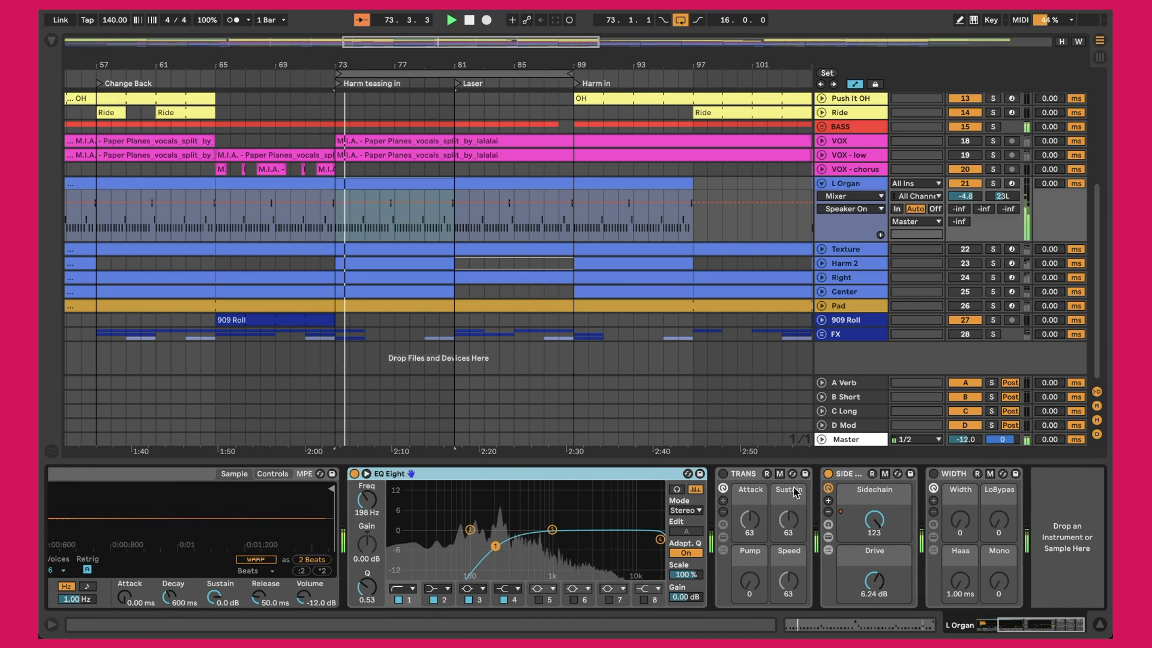
{"action": "left_click", "coordinate": [851, 482]}
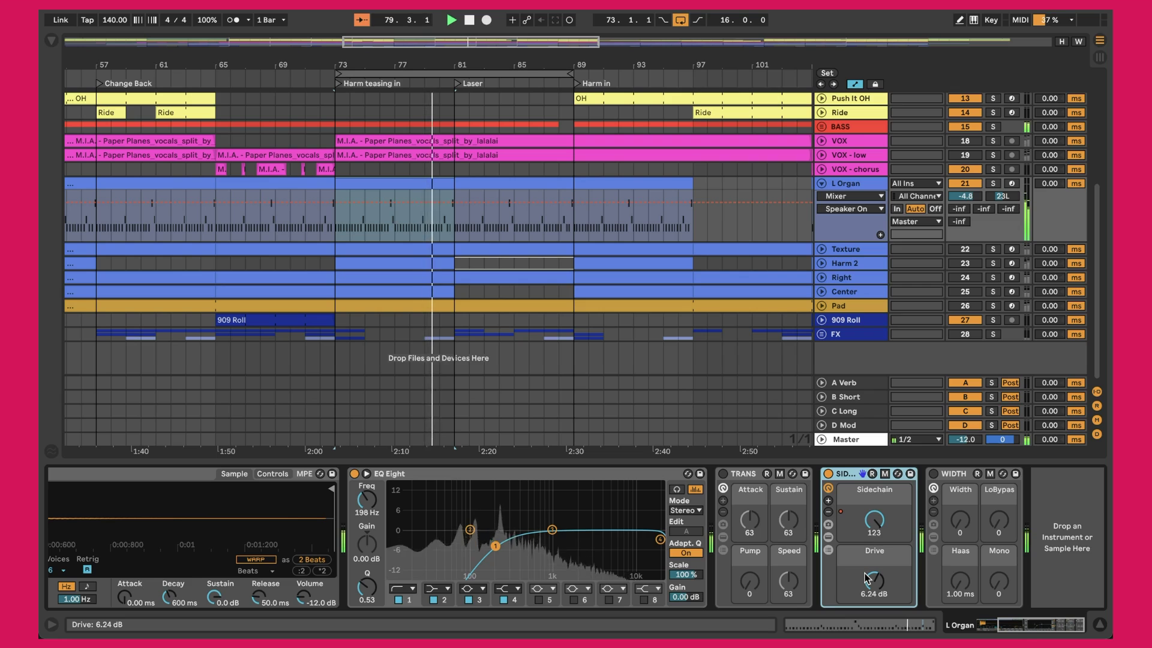
{"action": "scroll", "coordinate": [882, 546], "scroll_direction": "left", "scroll_amount": 1}
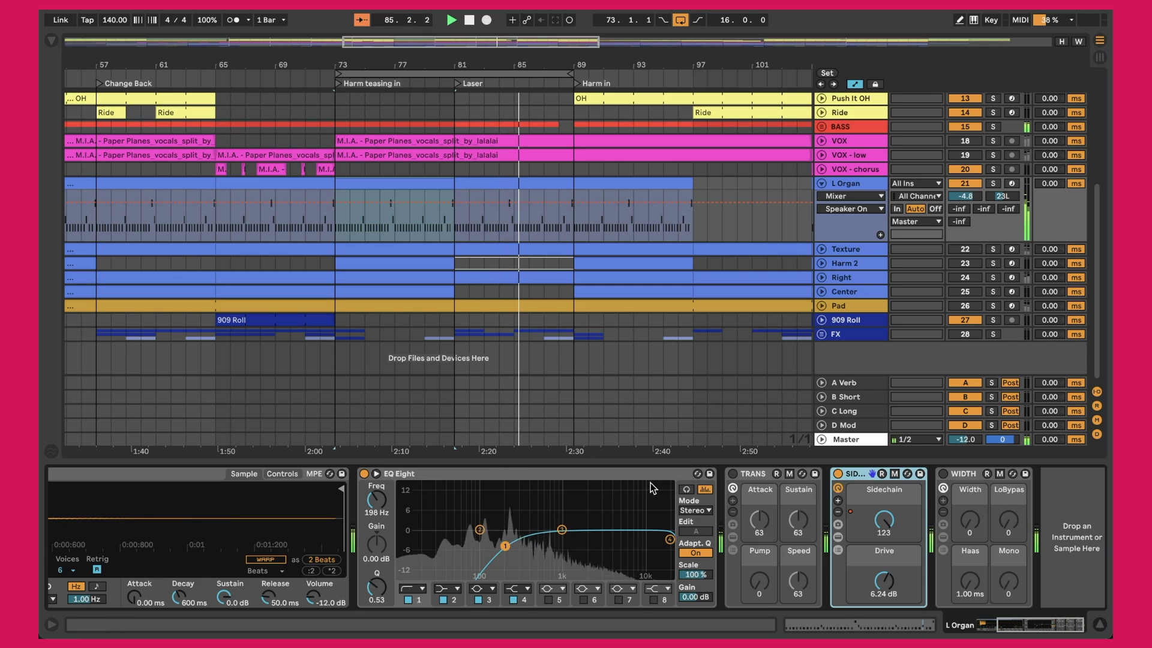
Step: Select the Sammy Virji reference clip, and check the REF track's solo control in key mapping mode, leaving the mode again
{"action": "scroll", "coordinate": [549, 390], "scroll_direction": "up", "scroll_amount": 4}
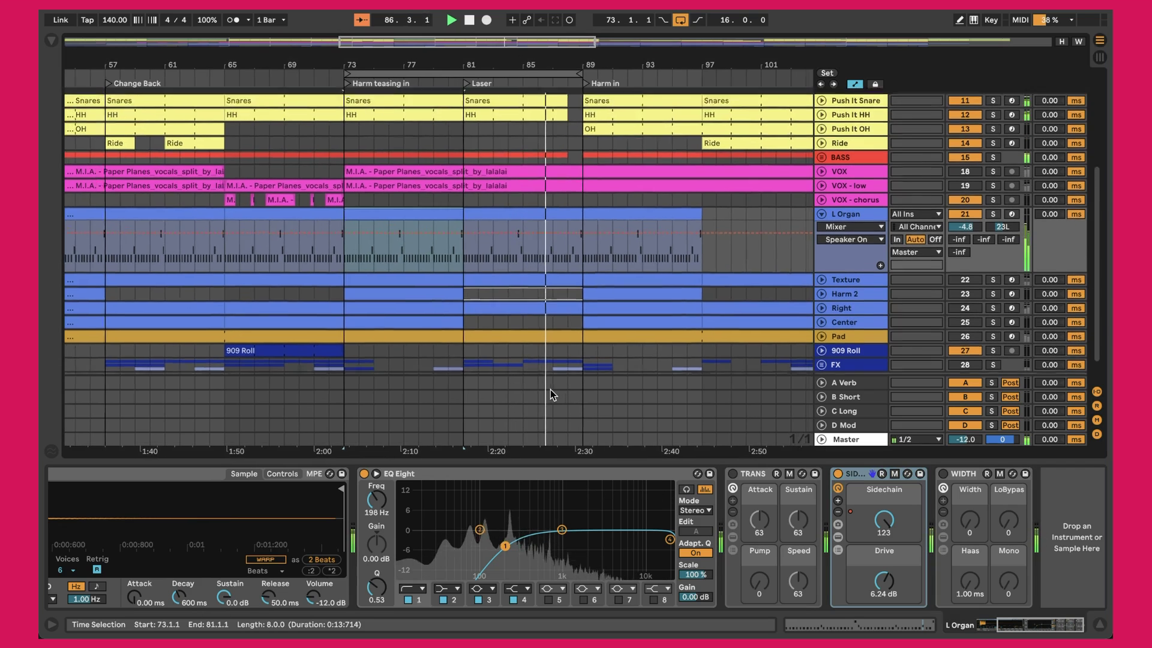
{"action": "key", "text": "ctrl+alt+l"}
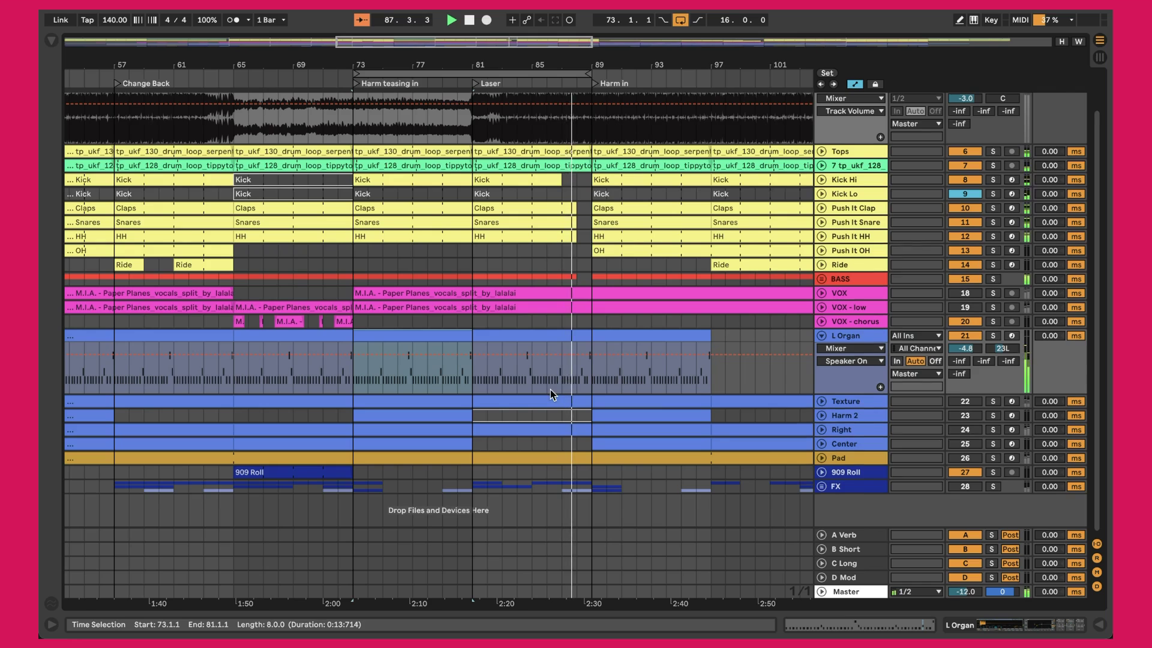
{"action": "scroll", "coordinate": [553, 394], "scroll_direction": "up", "scroll_amount": 4}
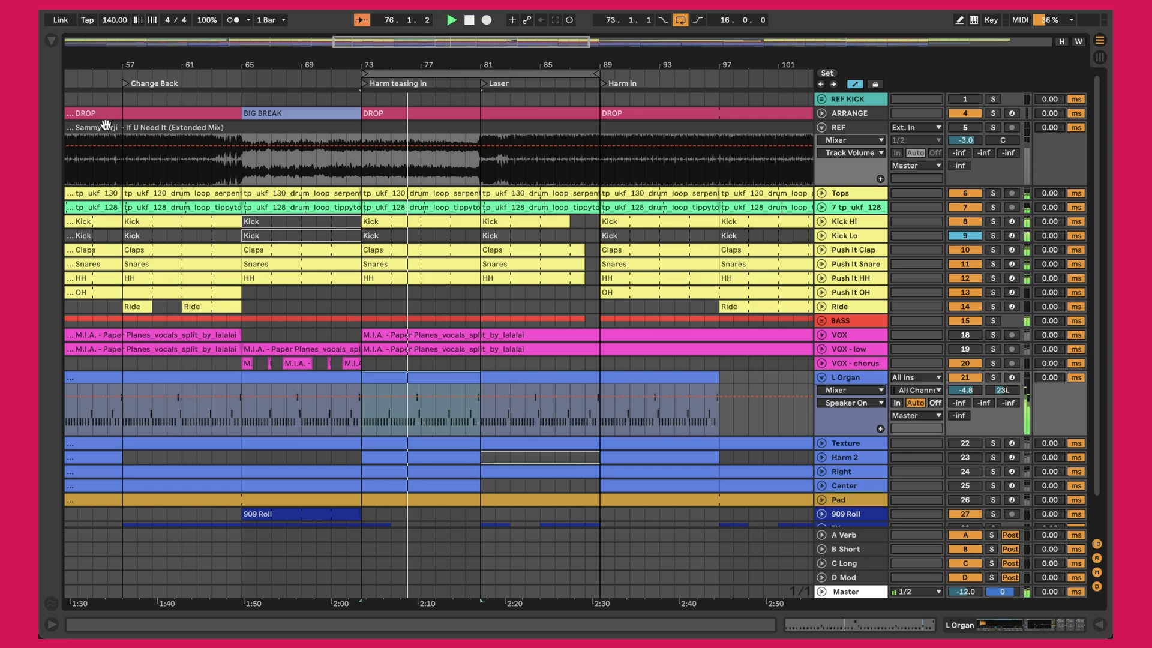
{"action": "left_click", "coordinate": [79, 125]}
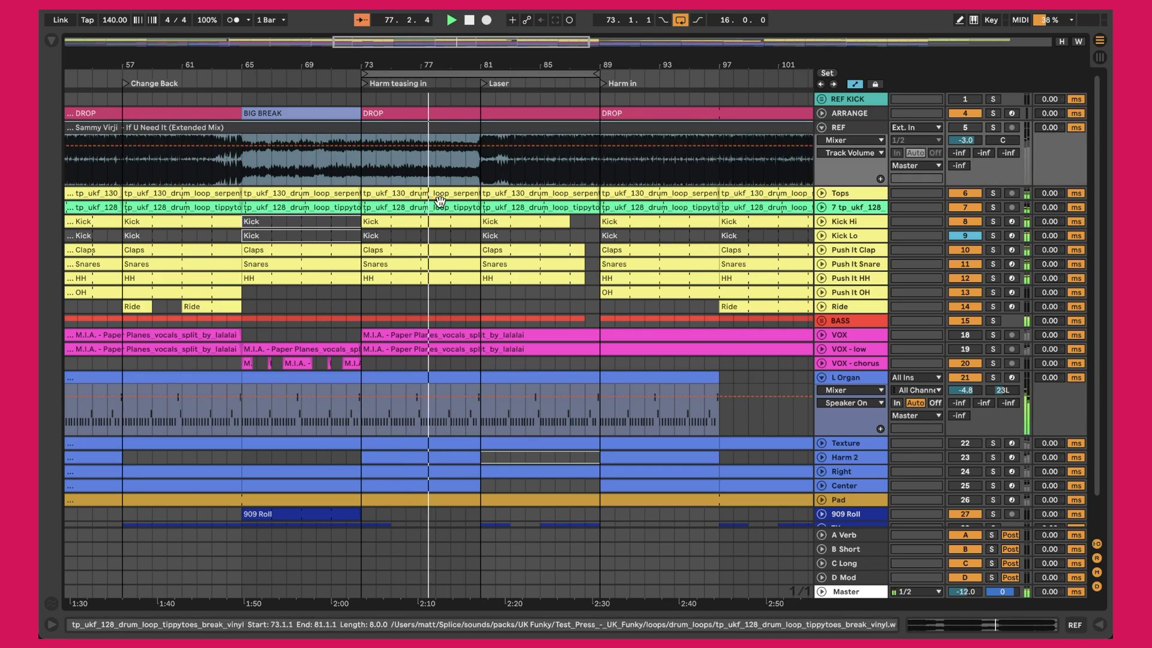
{"action": "left_click", "coordinate": [836, 204]}
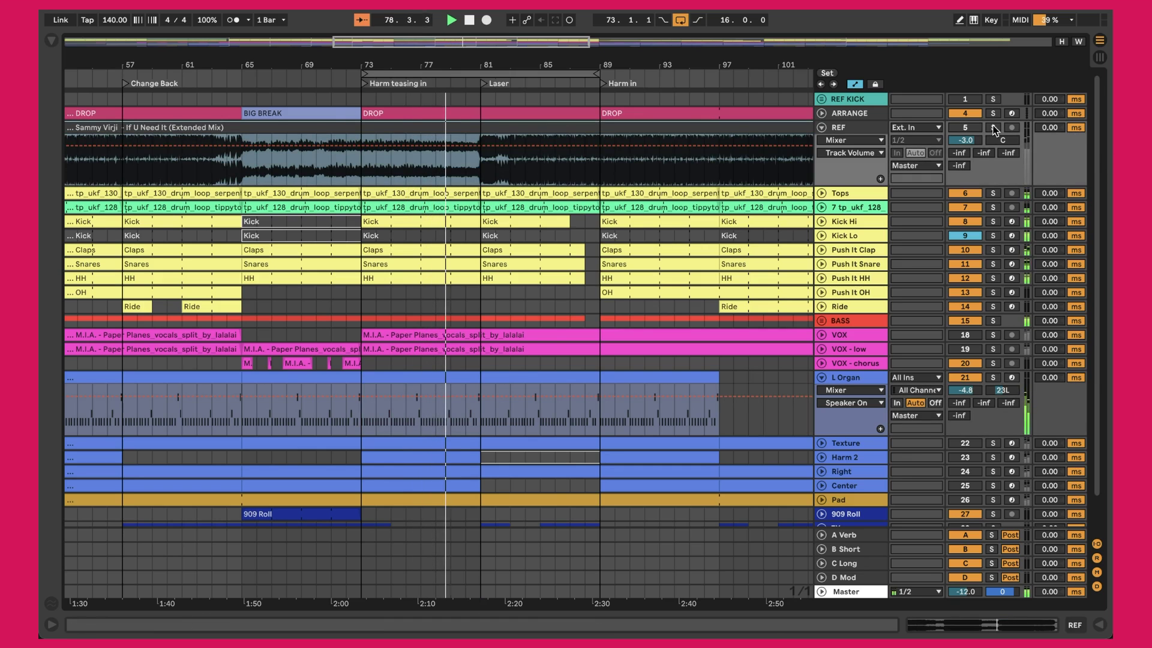
{"action": "left_click", "coordinate": [993, 21]}
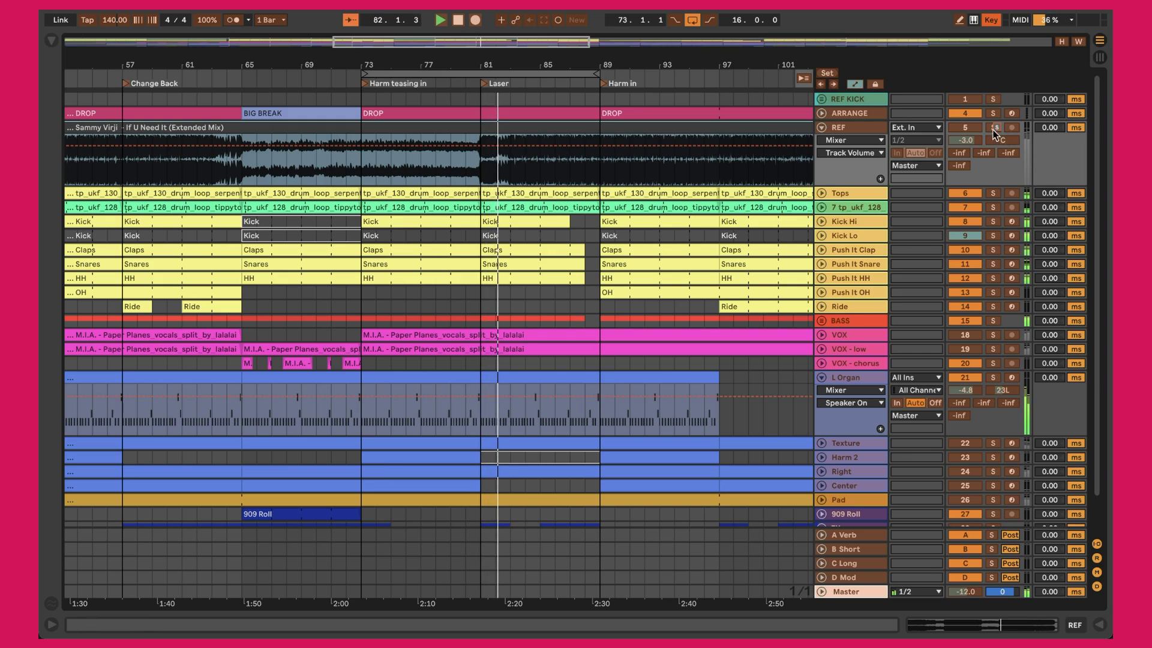
{"action": "left_click", "coordinate": [992, 20]}
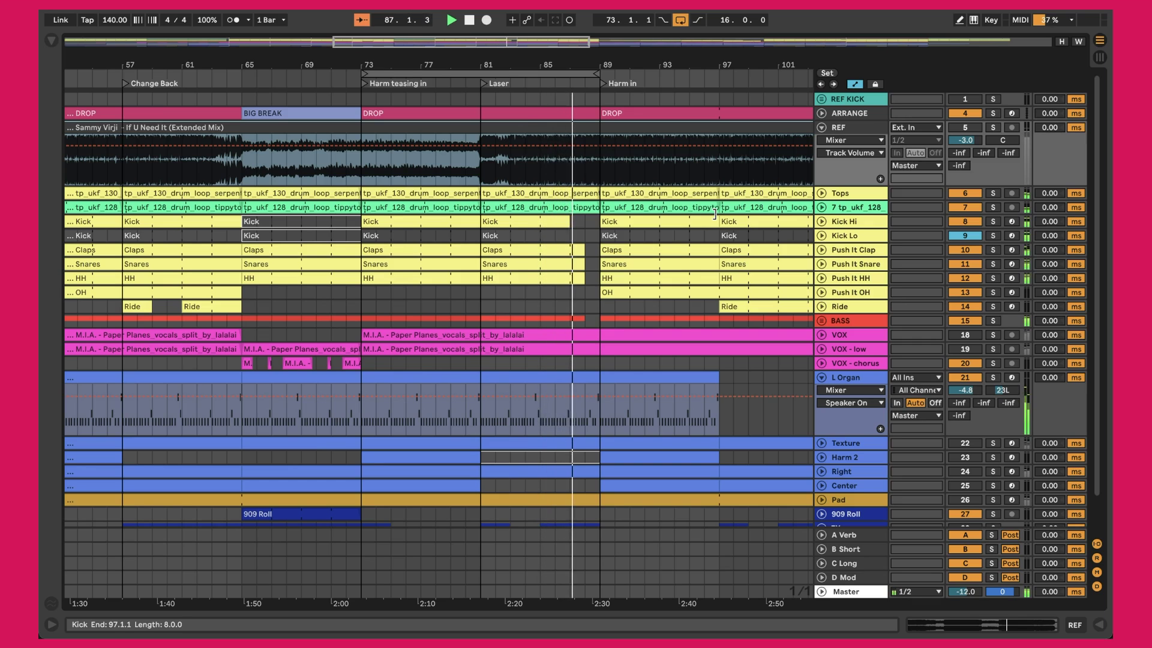
Step: Unfold the Texture track, move Harm 2 directly below L Organ, and unfold and activate Harm 2
{"action": "scroll", "coordinate": [754, 287], "scroll_direction": "down", "scroll_amount": 2}
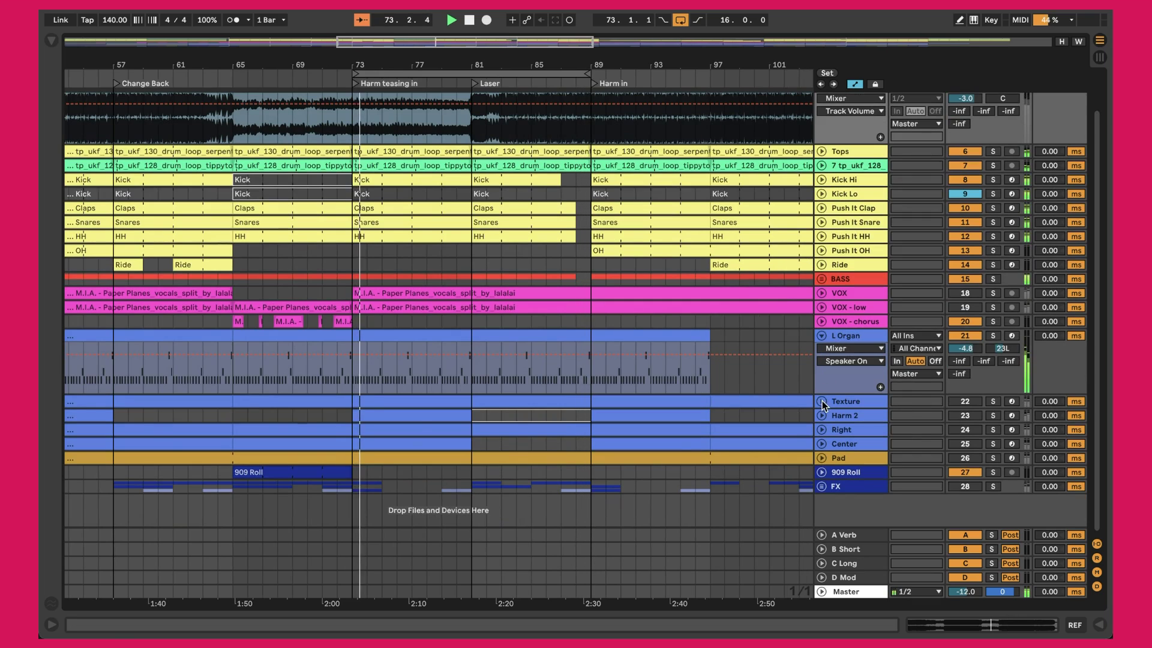
{"action": "left_click", "coordinate": [821, 401]}
{"action": "scroll", "coordinate": [876, 405], "scroll_direction": "down", "scroll_amount": 3}
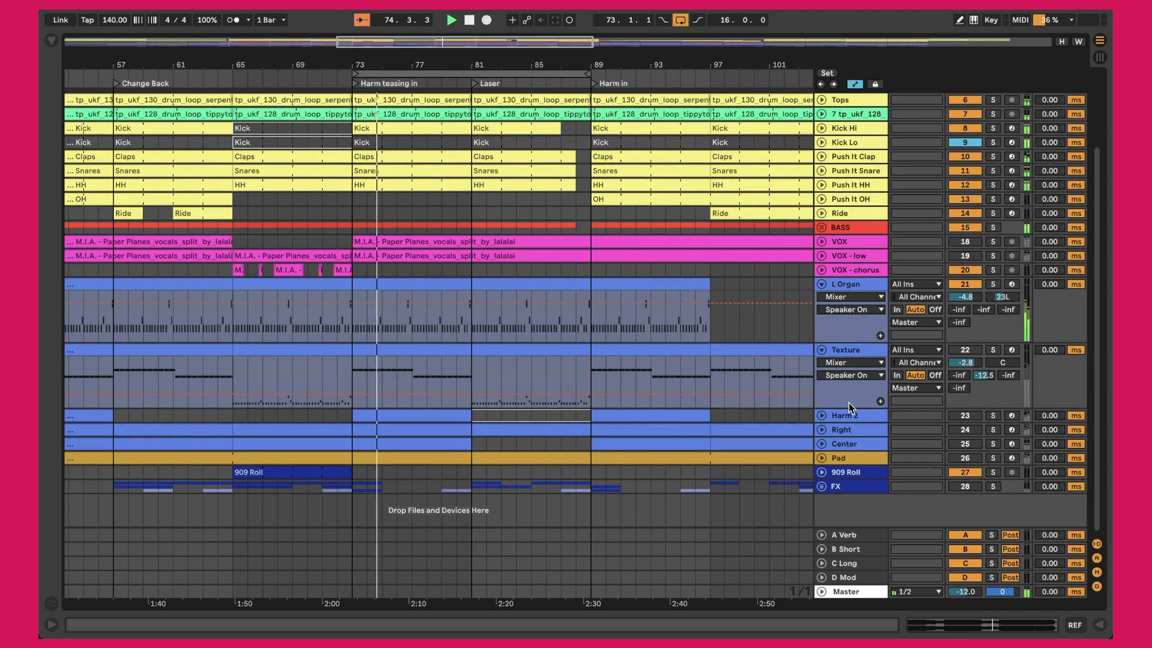
{"action": "left_click", "coordinate": [843, 414]}
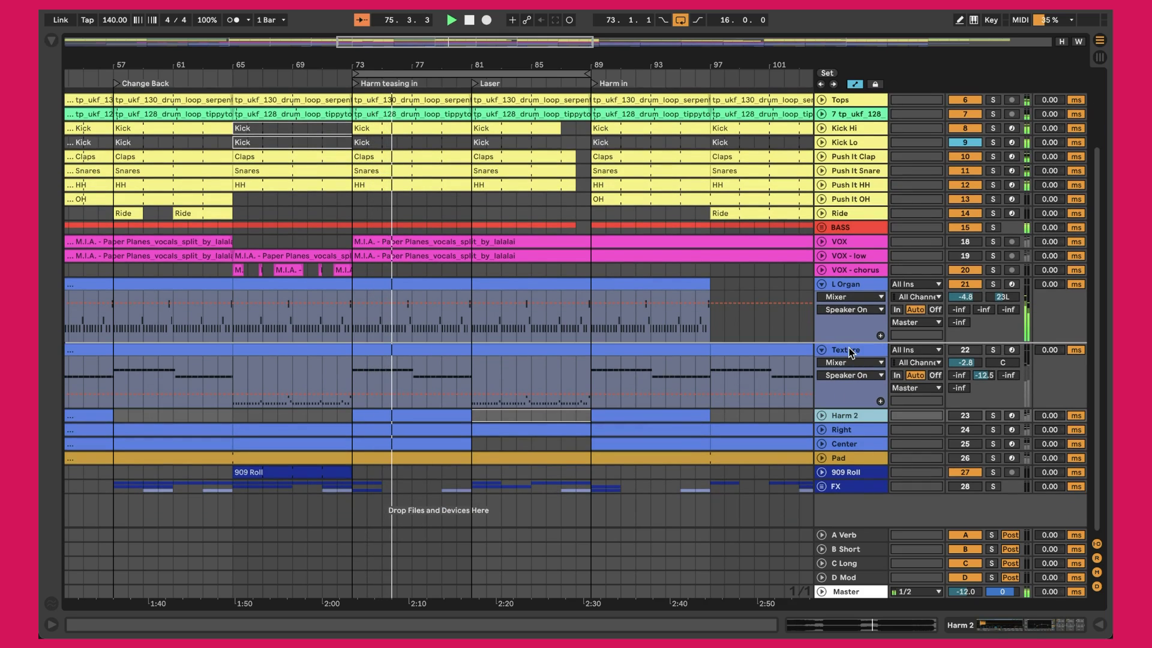
{"action": "left_click_drag", "start_coordinate": [846, 353], "coordinate": [843, 351]}
{"action": "left_click", "coordinate": [822, 350]}
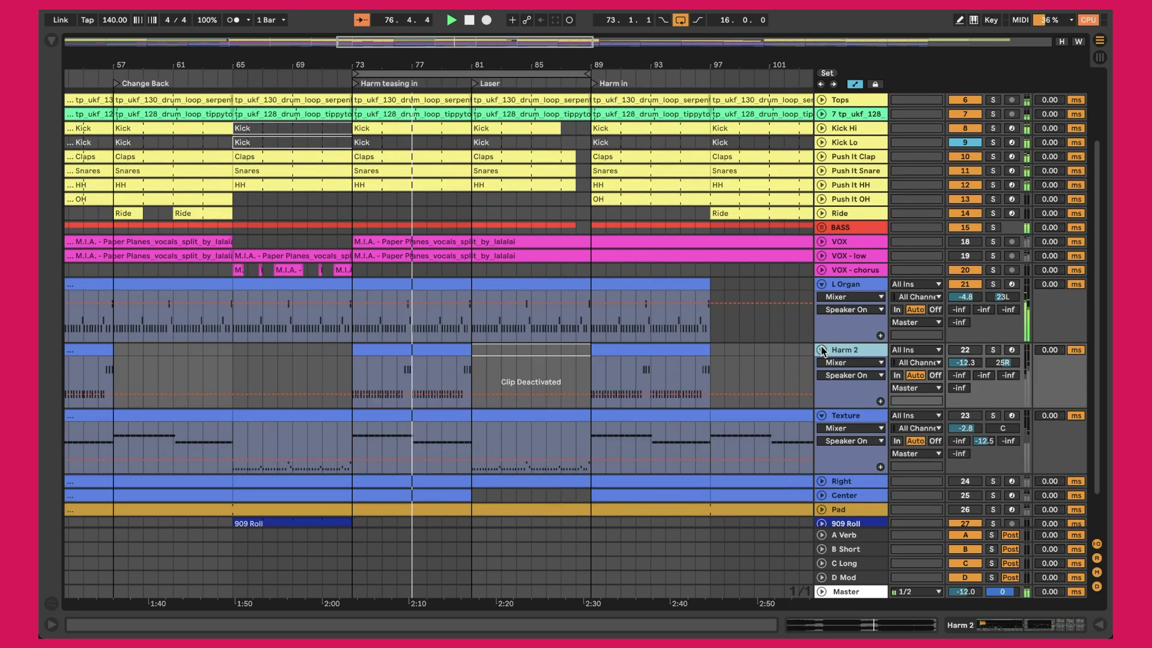
{"action": "left_click", "coordinate": [963, 348]}
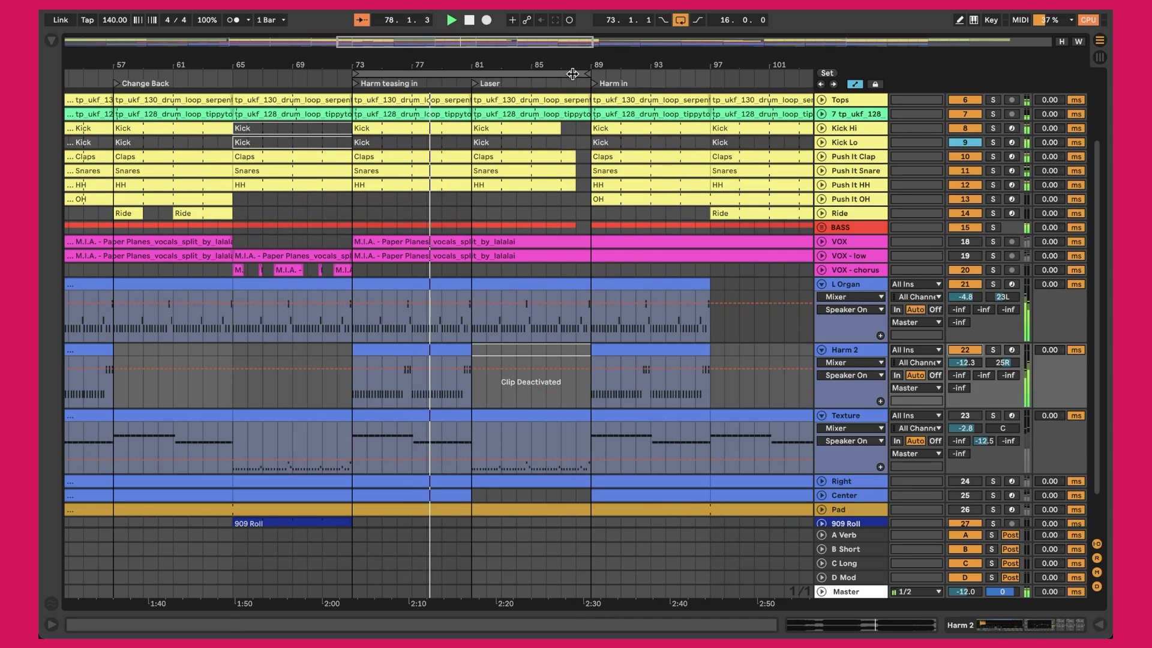
Step: Shorten the loop to 8 bars starting at bar 73, and compare the notes of the Harm 2 and L Organ clips
{"action": "left_click_drag", "start_coordinate": [584, 73], "coordinate": [471, 74]}
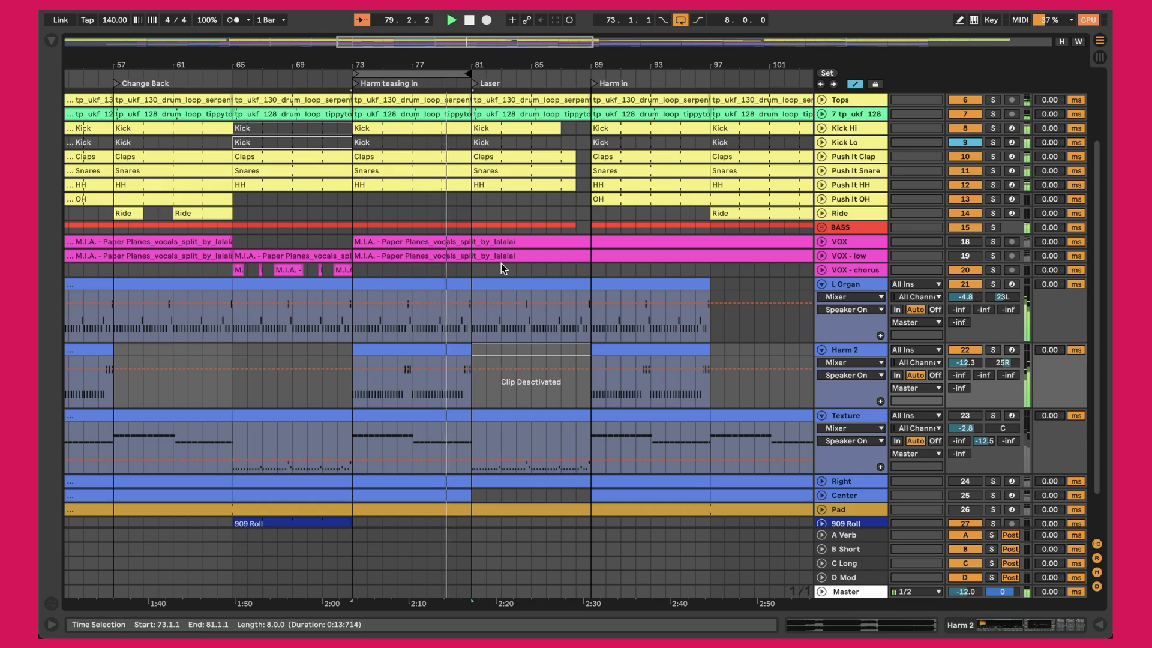
{"action": "double_click", "coordinate": [441, 366]}
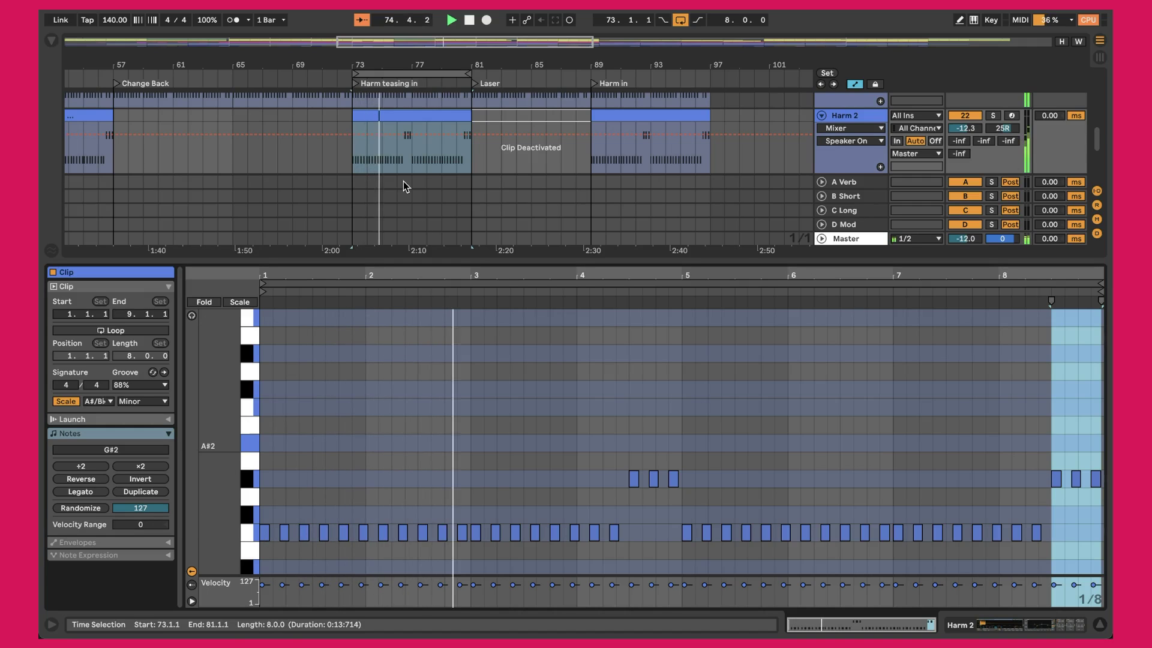
{"action": "scroll", "coordinate": [403, 181], "scroll_direction": "up", "scroll_amount": 5}
{"action": "left_click", "coordinate": [389, 125]}
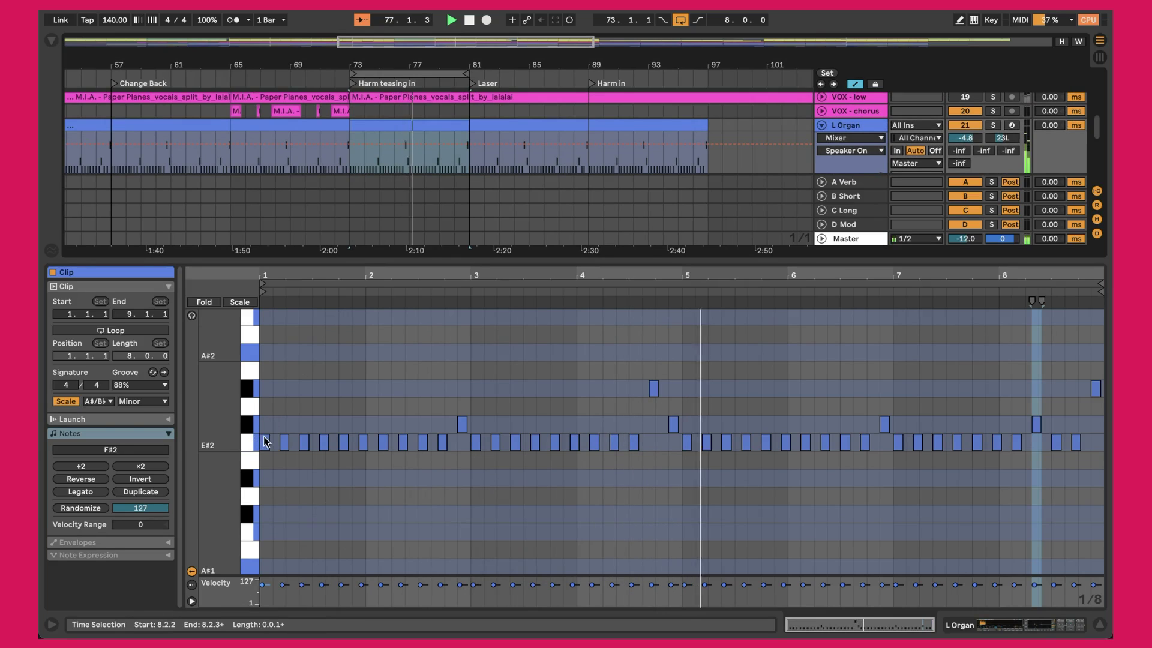
{"action": "scroll", "coordinate": [263, 451], "scroll_direction": "down", "scroll_amount": 2}
{"action": "scroll", "coordinate": [264, 449], "scroll_direction": "up", "scroll_amount": 2}
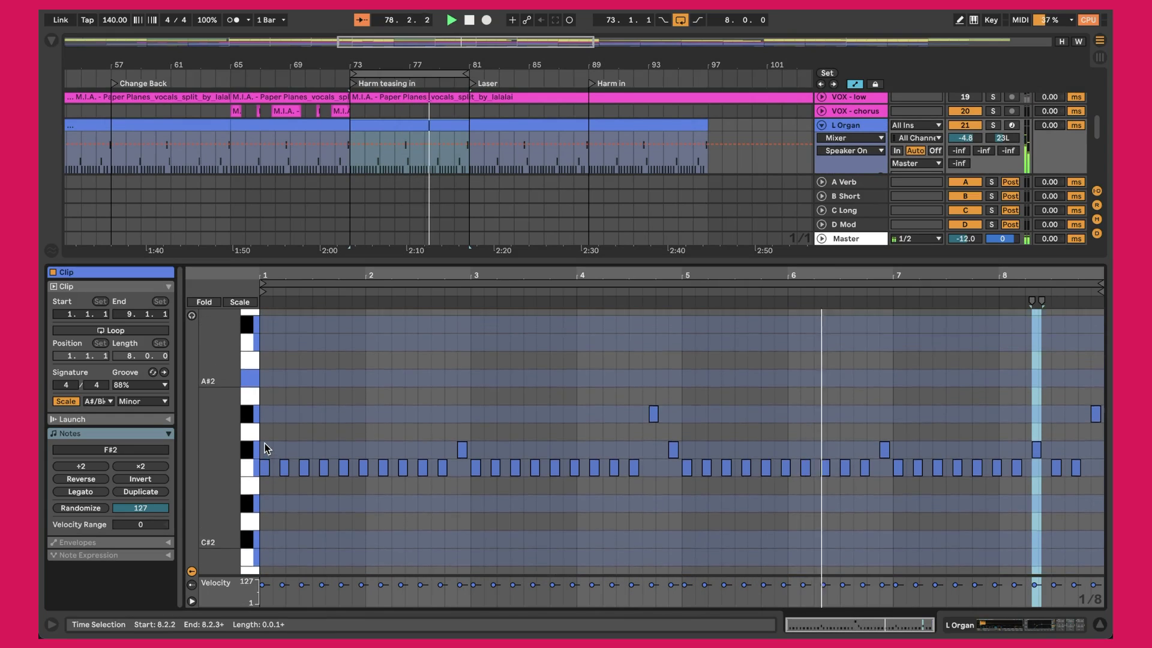
{"action": "key", "text": "ctrl+alt+l"}
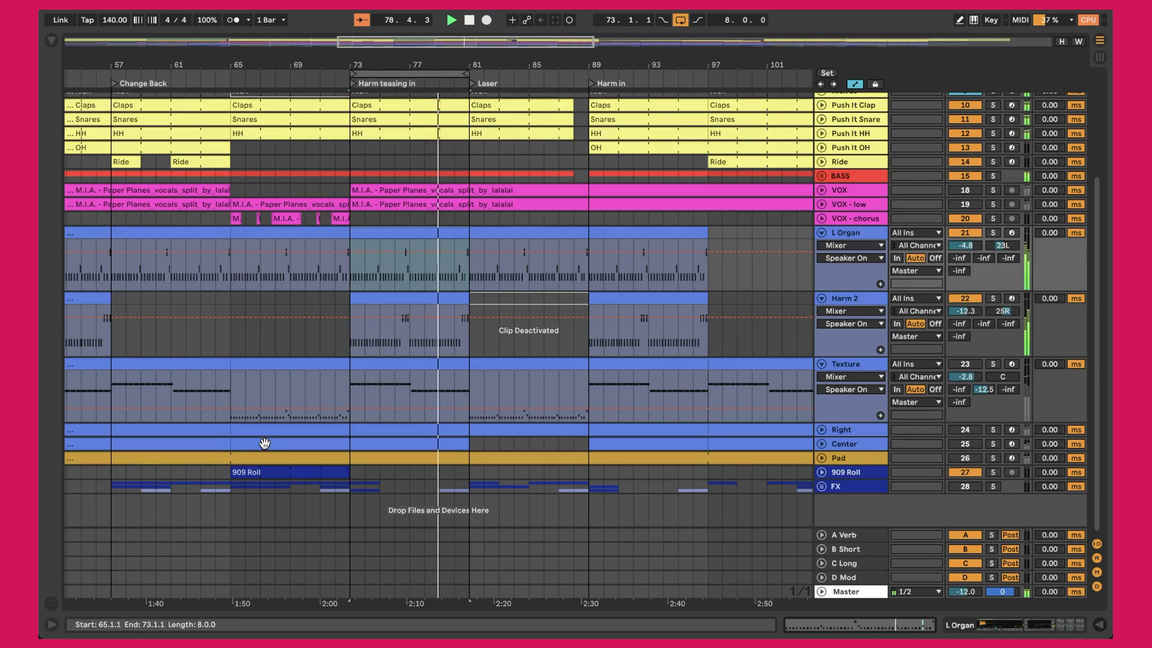
Step: Inspect Harm 2's sampler and EQ Eight, and compare its clip's starting notes with the L Organ's once more
{"action": "left_click", "coordinate": [842, 300]}
{"action": "key", "text": "ctrl+alt+l"}
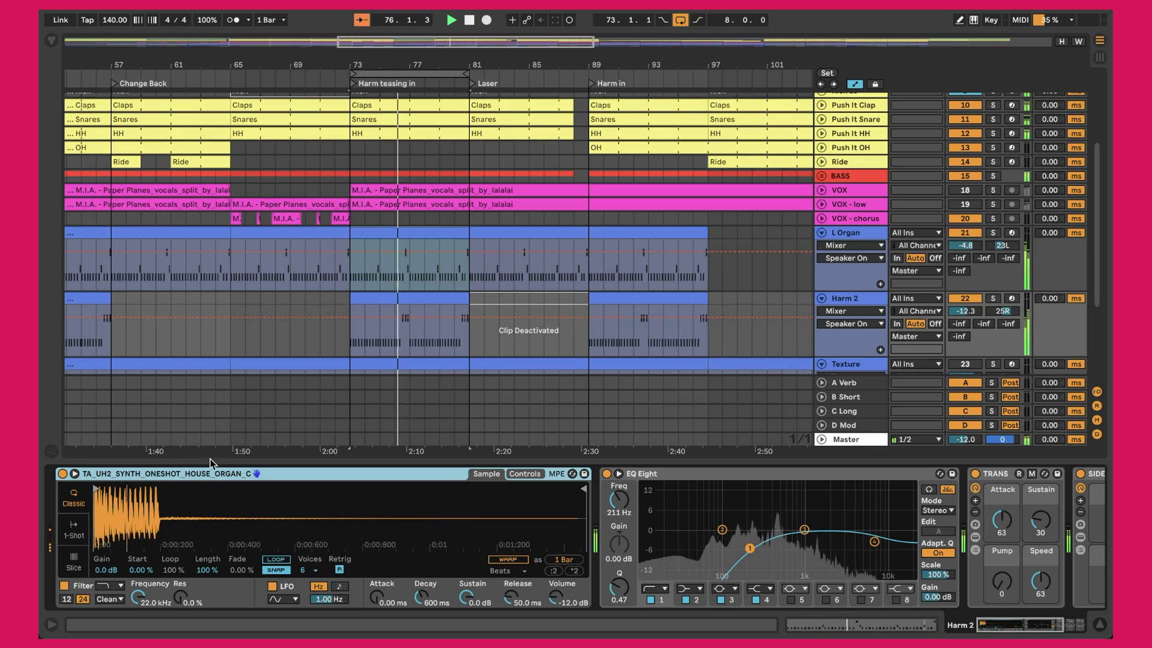
{"action": "double_click", "coordinate": [399, 297]}
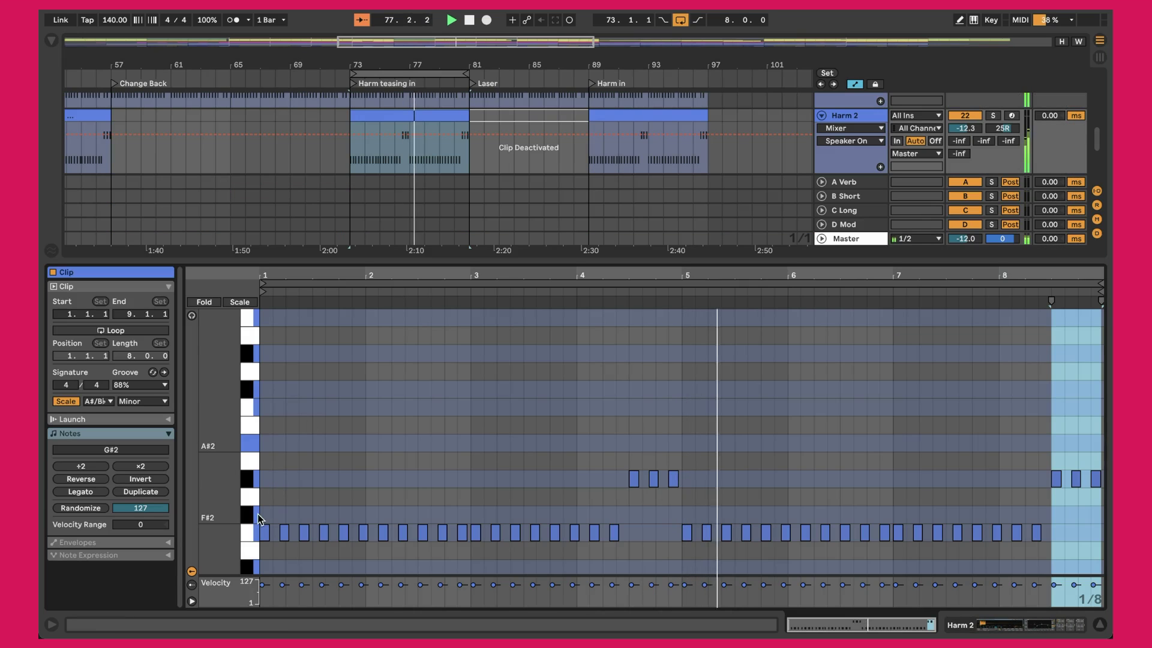
{"action": "scroll", "coordinate": [355, 134], "scroll_direction": "up", "scroll_amount": 2}
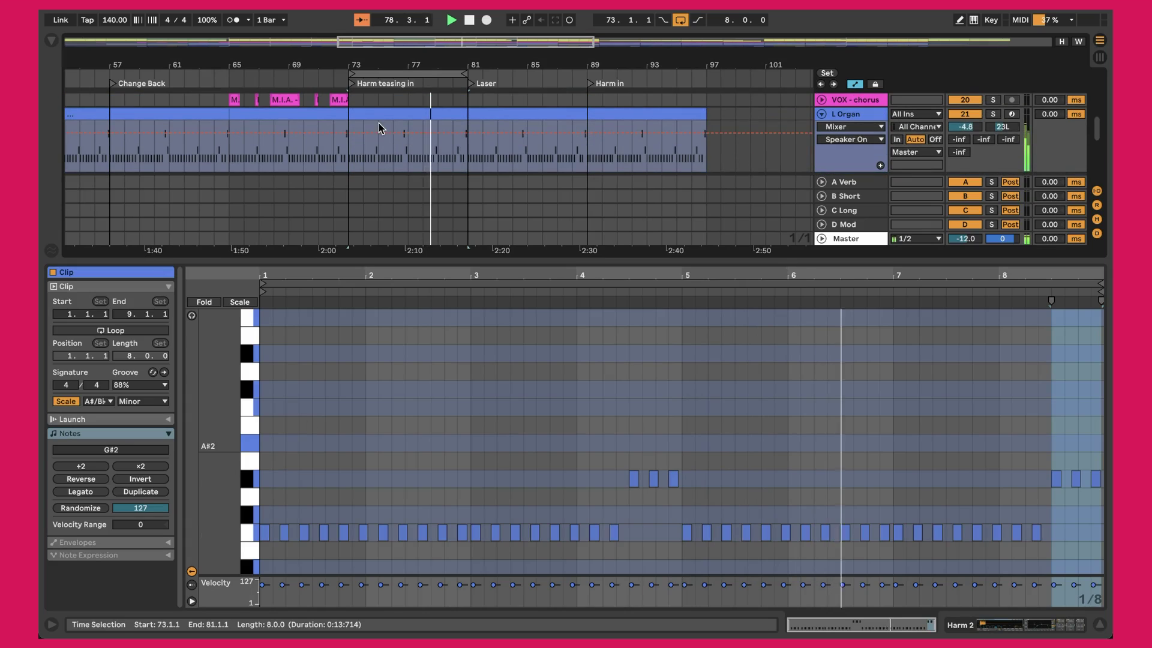
{"action": "left_click", "coordinate": [380, 113]}
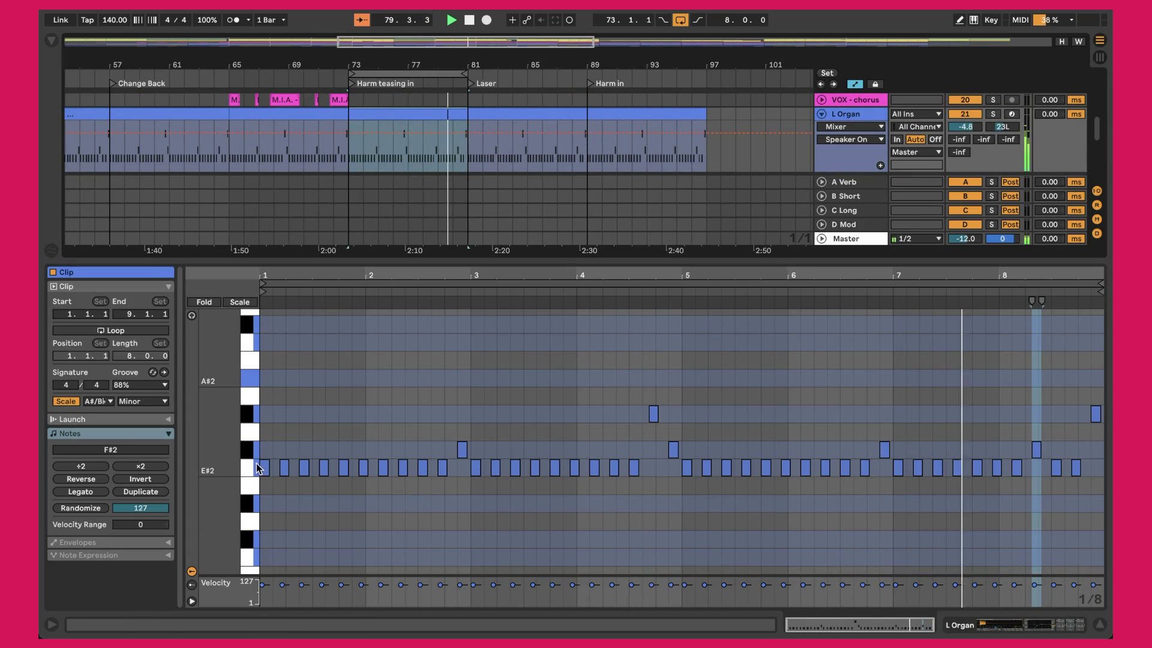
Step: Inspect Harm 2's organ sampler in its Sample and Controls views, and examine the notes of its clip at bar 73
{"action": "scroll", "coordinate": [852, 144], "scroll_direction": "down", "scroll_amount": 2}
{"action": "left_click", "coordinate": [857, 137]}
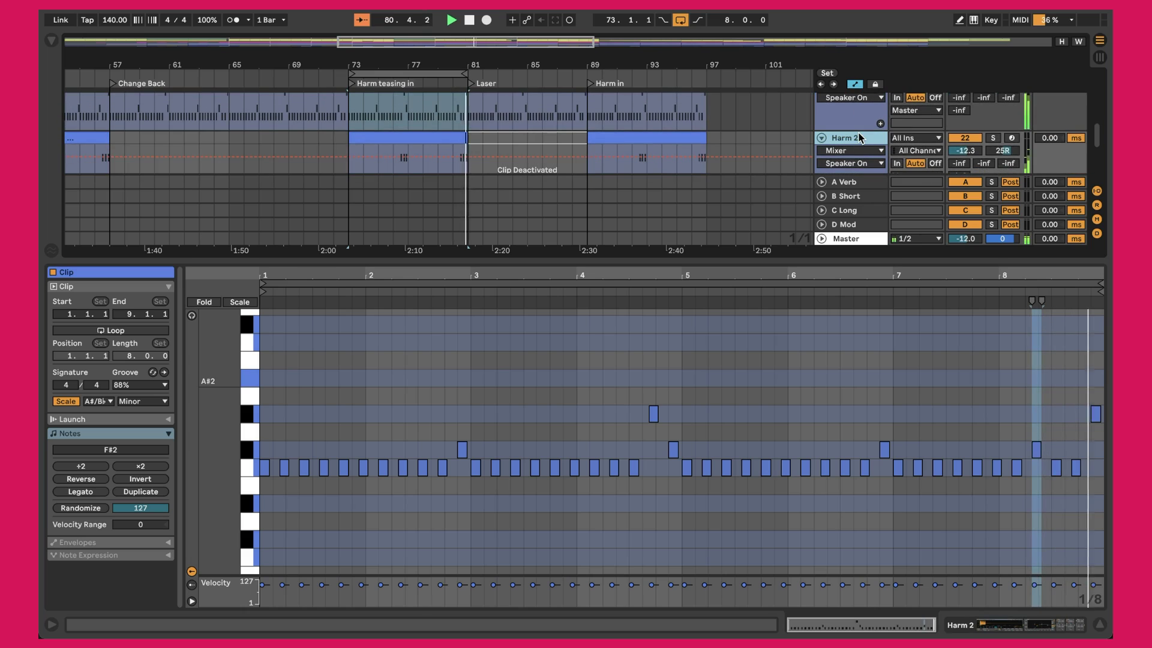
{"action": "left_click", "coordinate": [858, 137]}
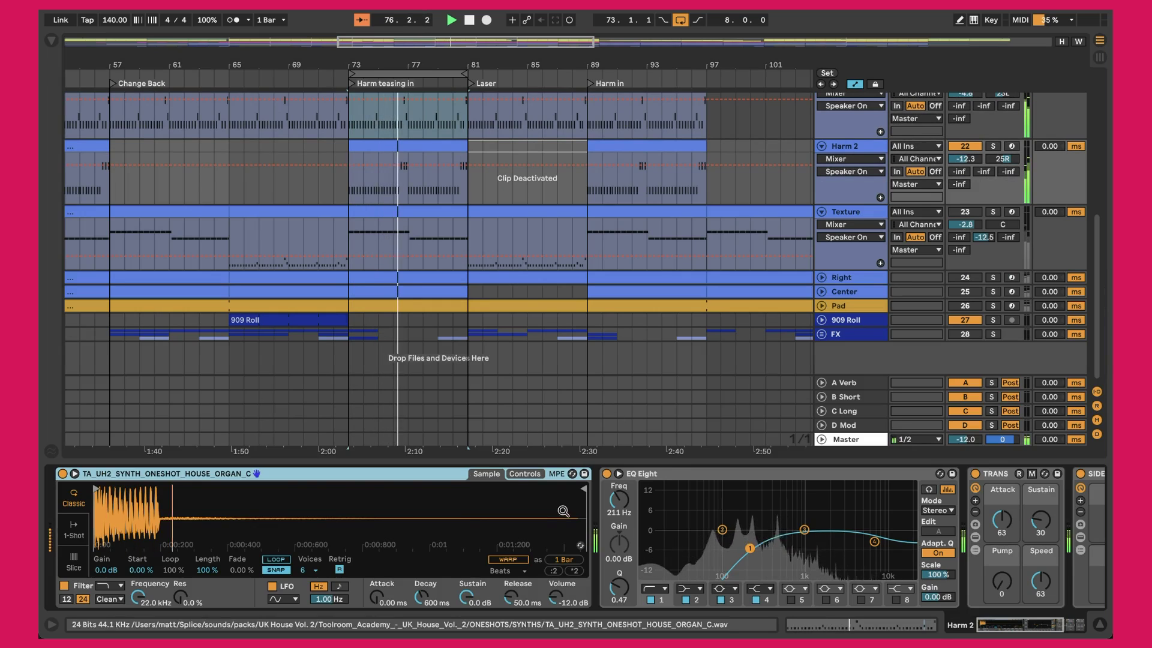
{"action": "left_click", "coordinate": [527, 474]}
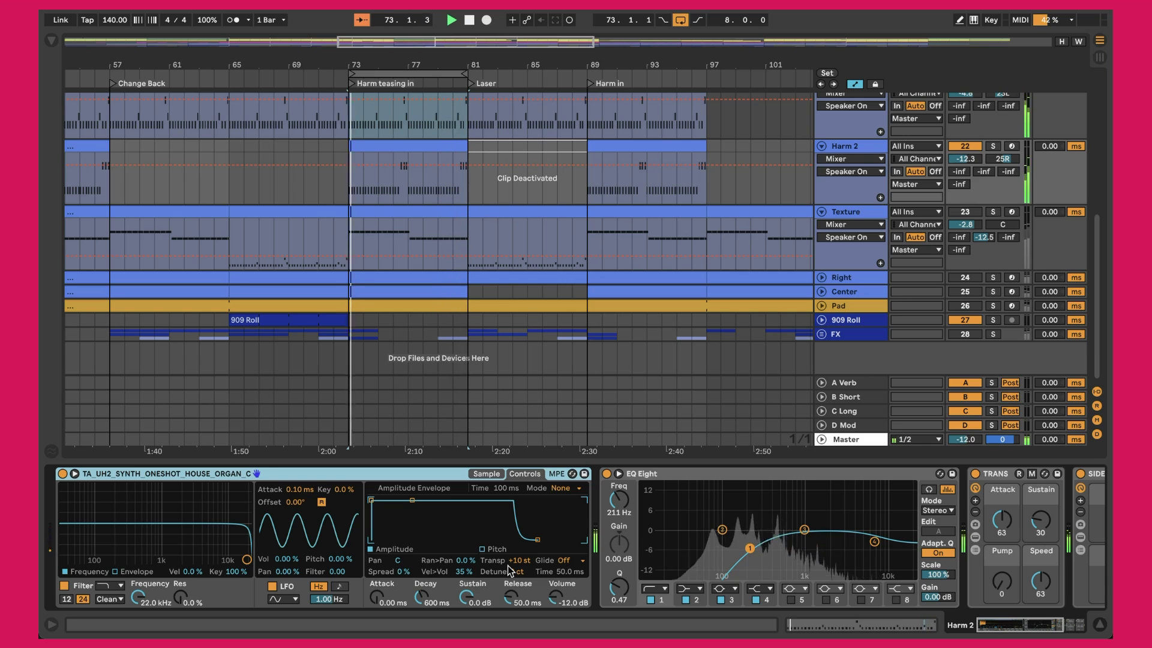
{"action": "left_click", "coordinate": [492, 474]}
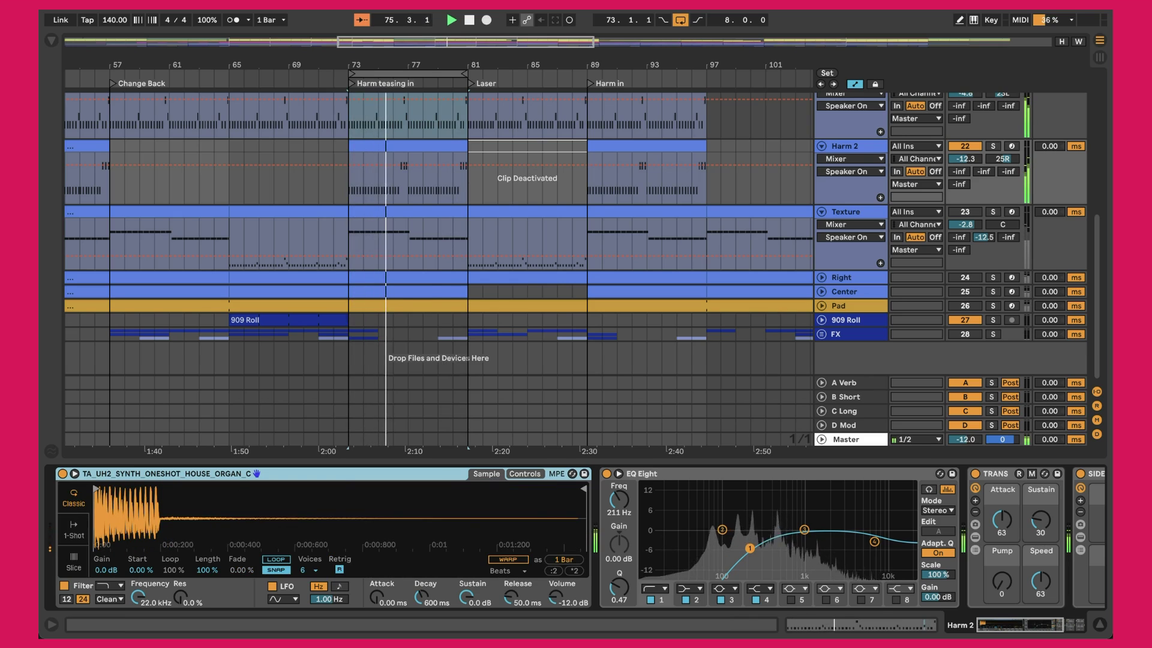
{"action": "double_click", "coordinate": [387, 166]}
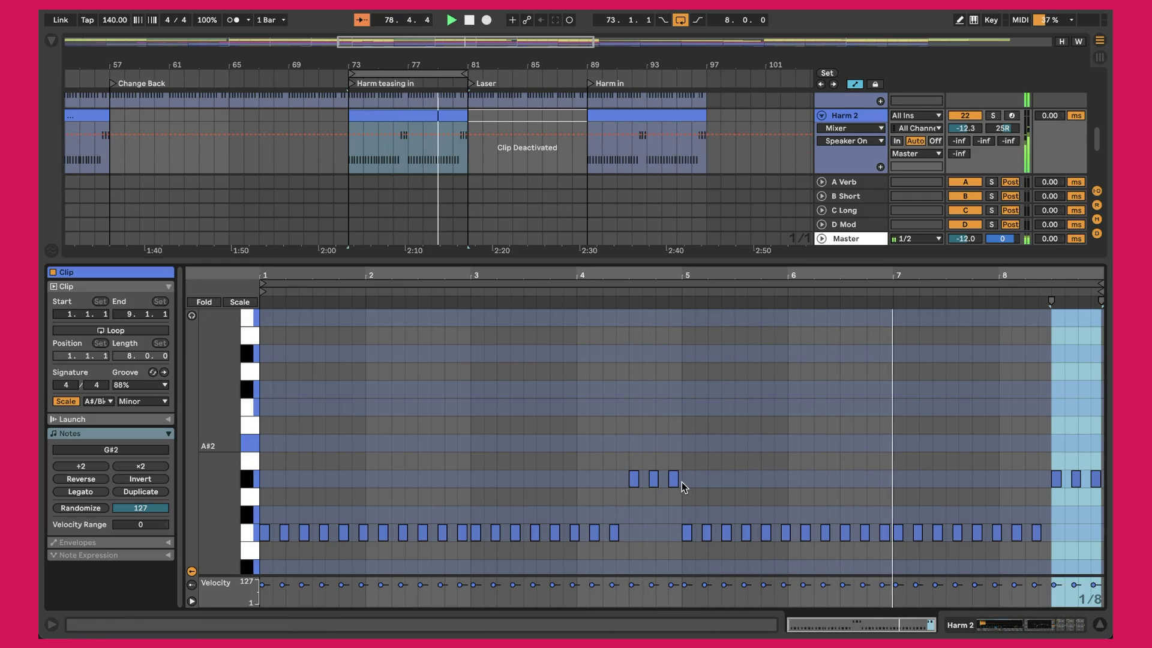
{"action": "key", "text": "shift+Tab"}
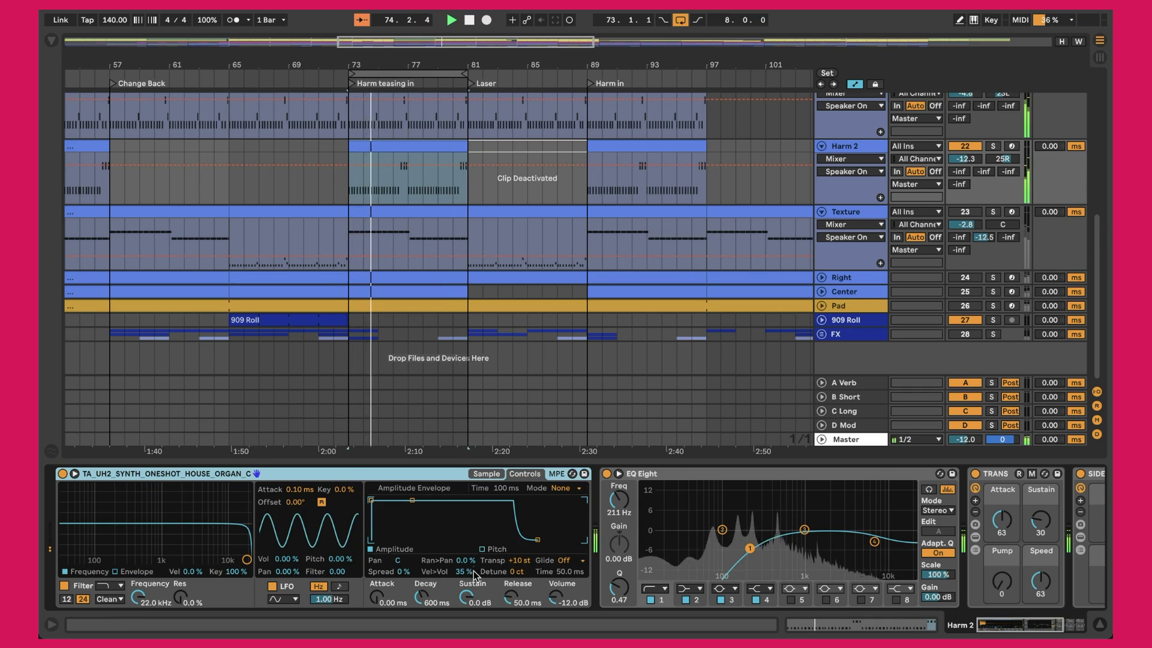
Step: Inspect Harm 2's EQ Eight, TRANS rack and SIDE + SAT rack, including the Sidechain and Drive settings
{"action": "scroll", "coordinate": [487, 567], "scroll_direction": "right", "scroll_amount": 5}
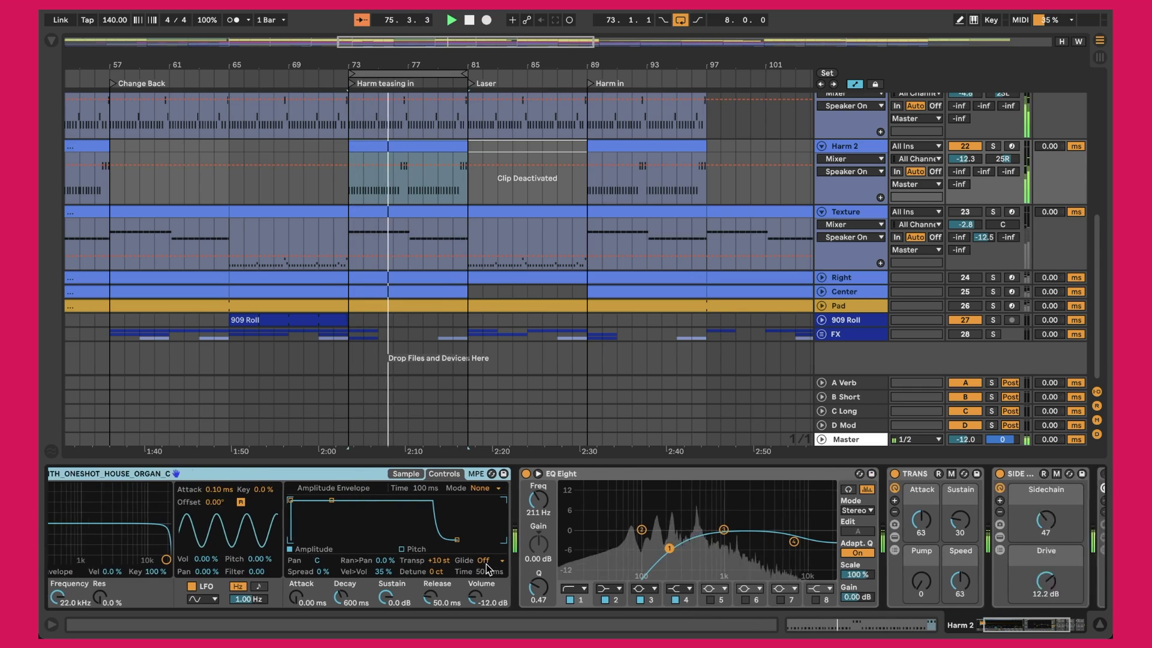
{"action": "scroll", "coordinate": [468, 569], "scroll_direction": "right", "scroll_amount": 1}
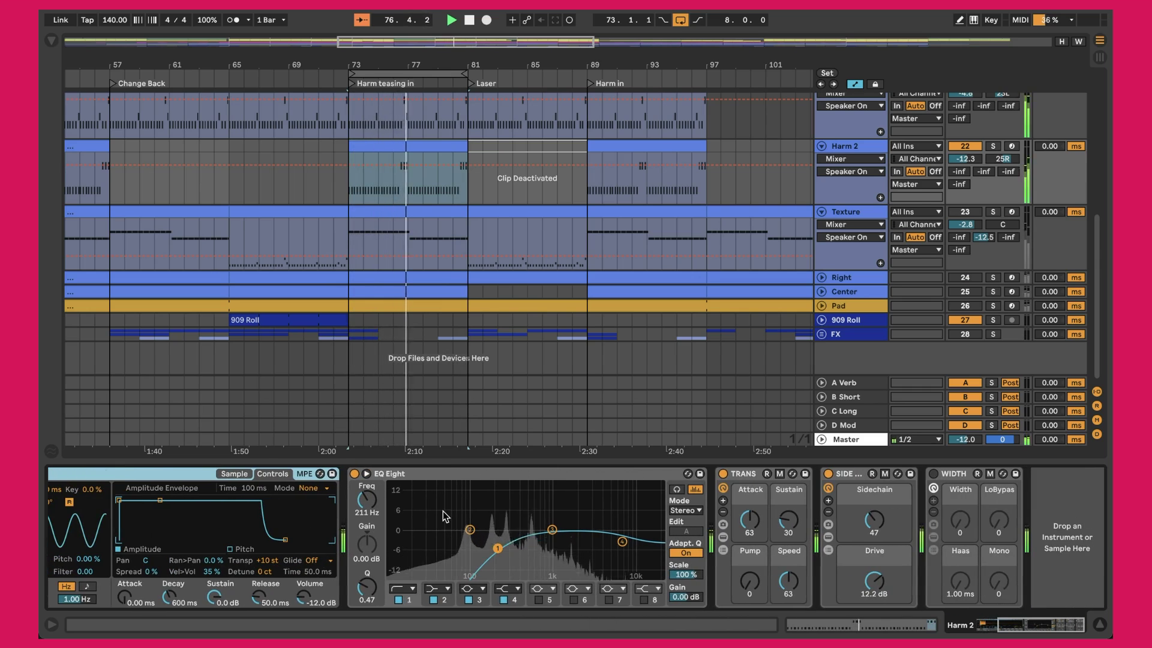
{"action": "left_click", "coordinate": [439, 476]}
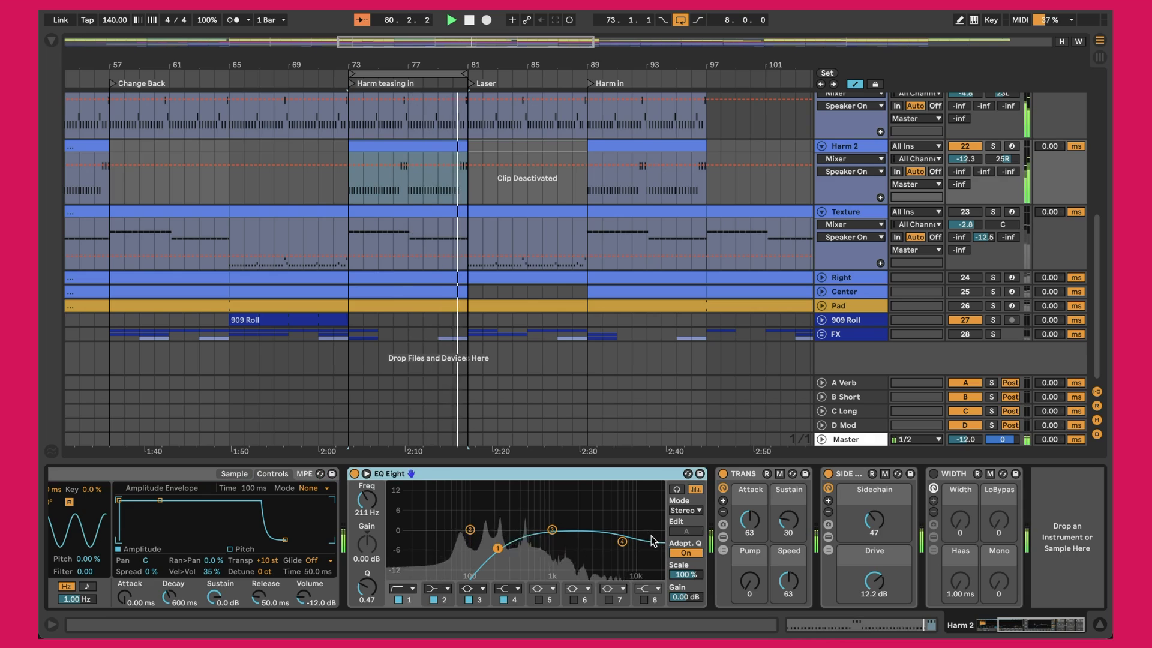
{"action": "left_click", "coordinate": [791, 520]}
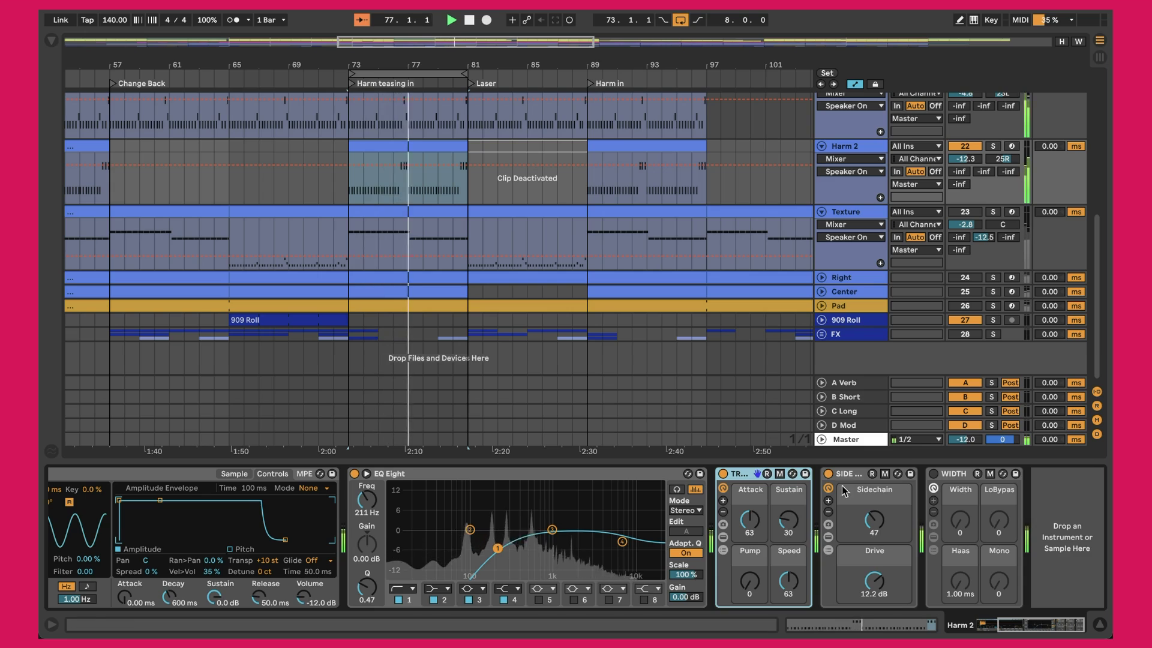
{"action": "left_click", "coordinate": [885, 551]}
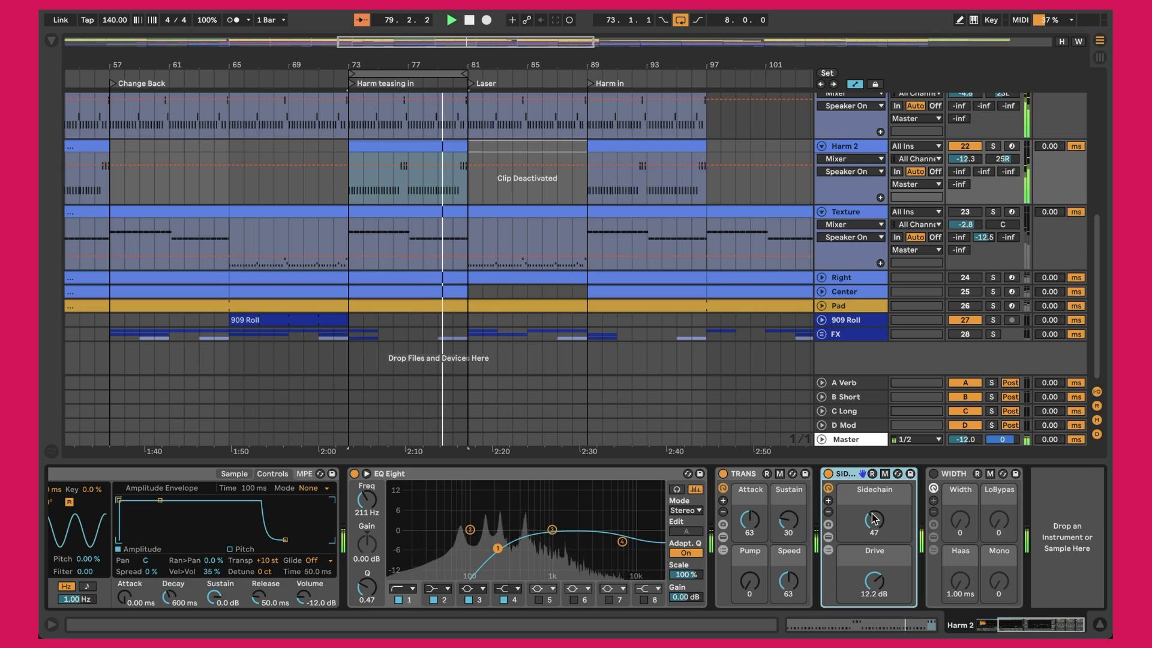
{"action": "left_click", "coordinate": [873, 581]}
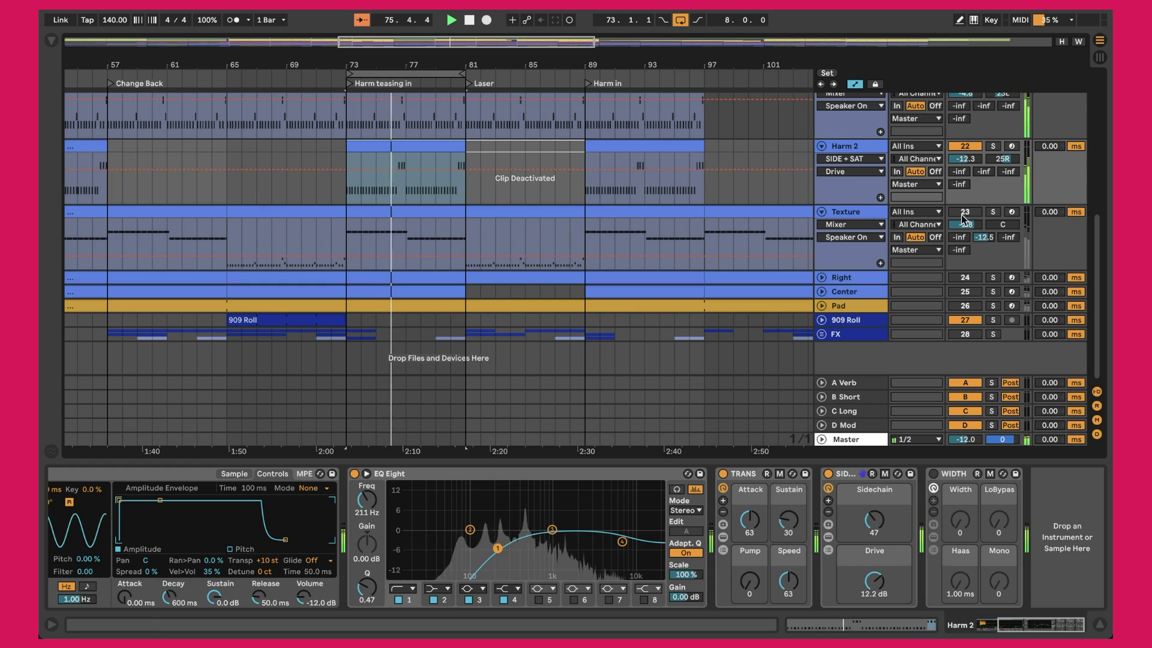
Step: Activate and select the Texture track, and examine the notes of its clip at bar 73
{"action": "left_click", "coordinate": [843, 213]}
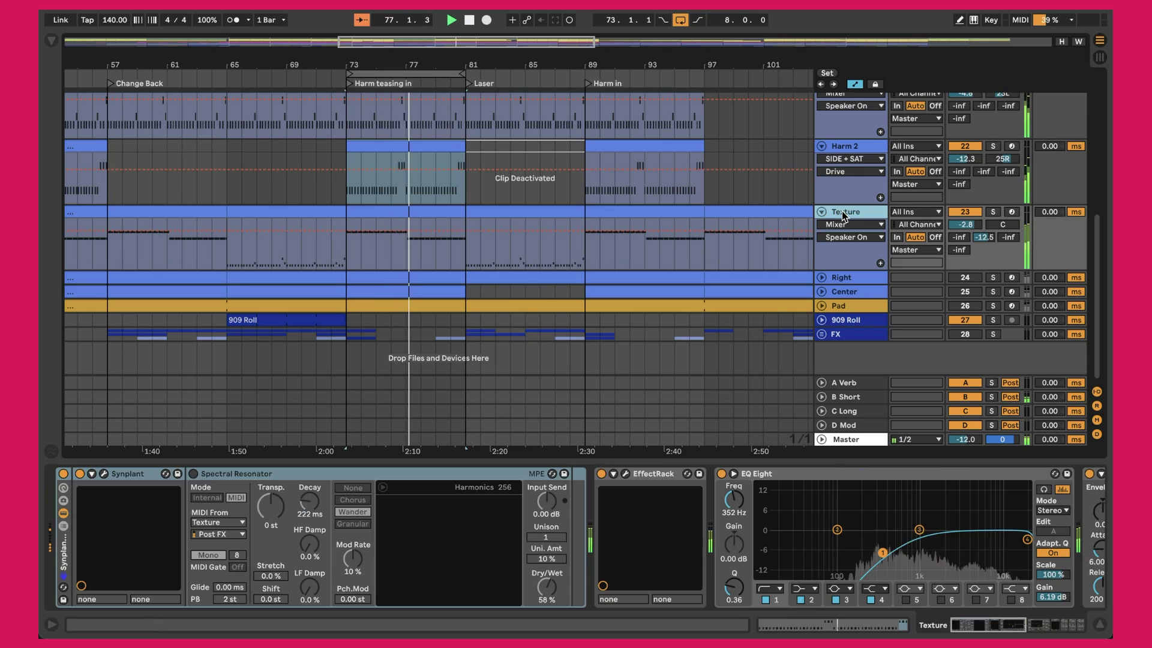
{"action": "double_click", "coordinate": [419, 210]}
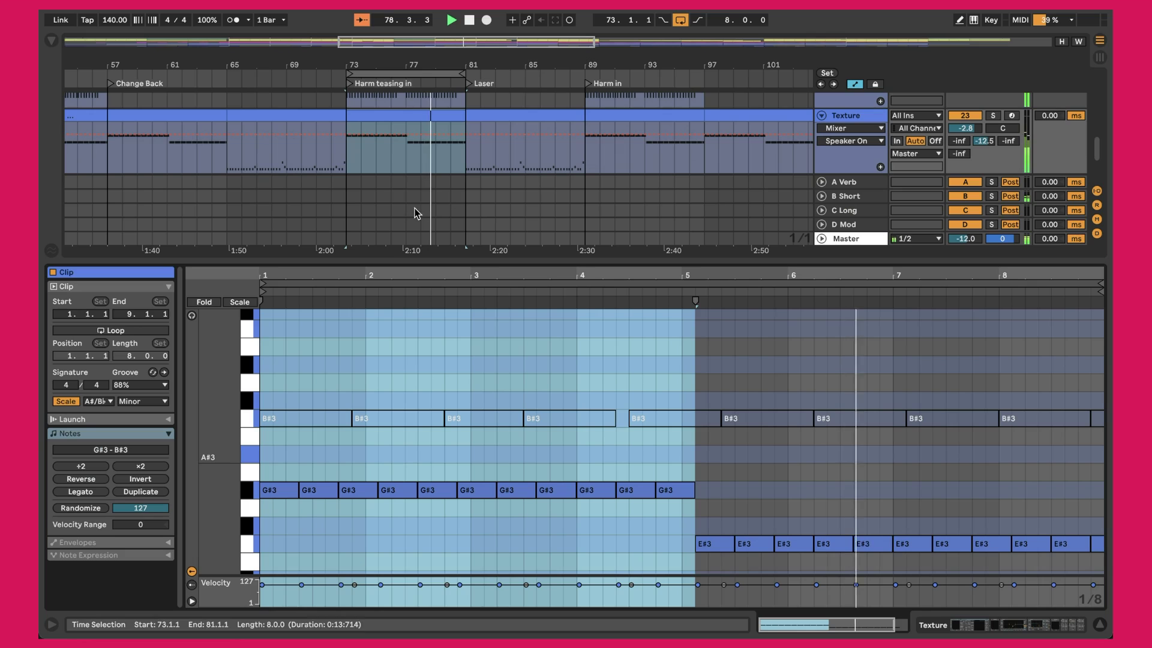
{"action": "left_click", "coordinate": [451, 447]}
{"action": "scroll", "coordinate": [451, 450], "scroll_direction": "down", "scroll_amount": 1}
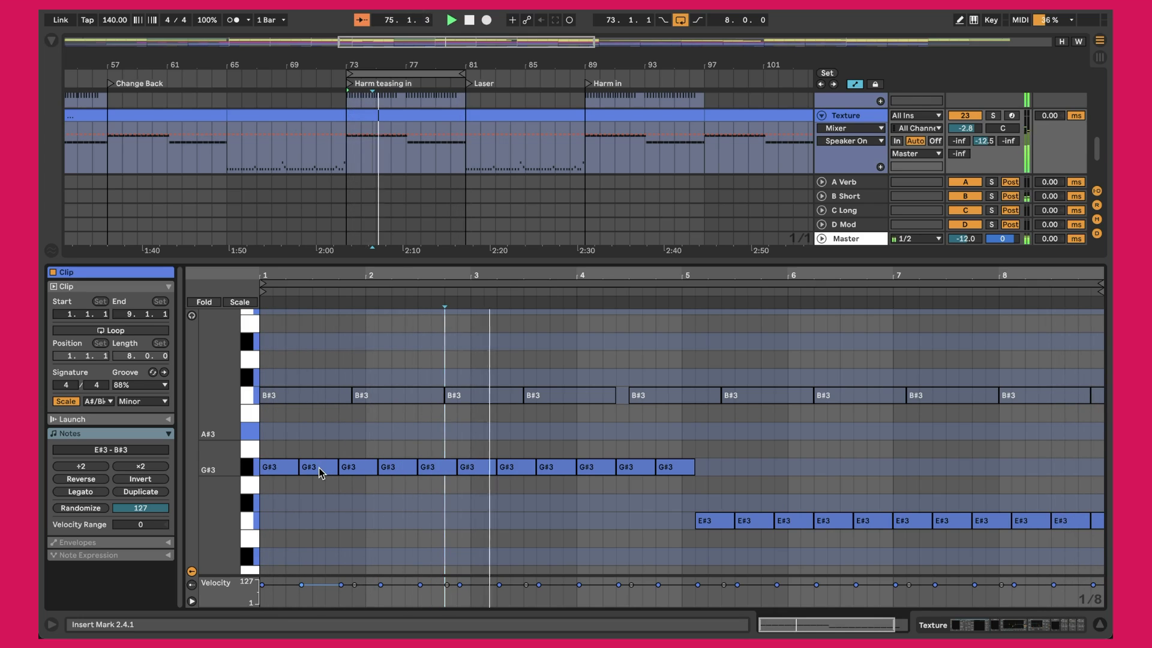
Step: Inspect the Synplant instrument on the Texture track and its Genopatch view, and close the plug-in window
{"action": "key", "text": "shift+Tab"}
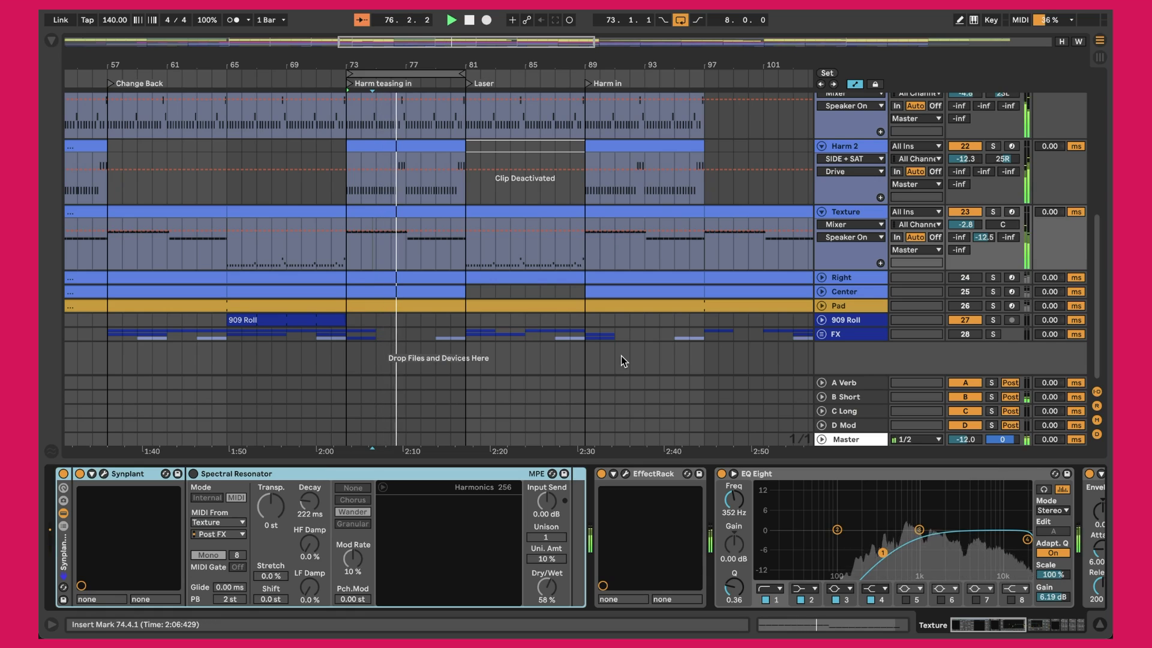
{"action": "left_click", "coordinate": [105, 474]}
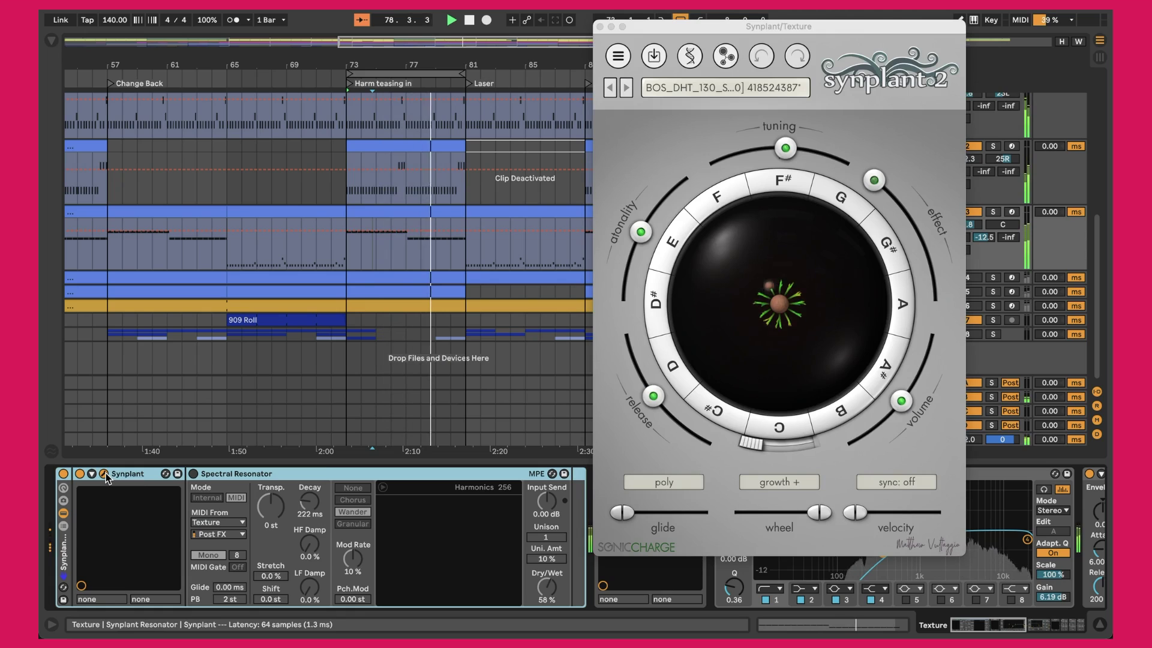
{"action": "left_click", "coordinate": [718, 57]}
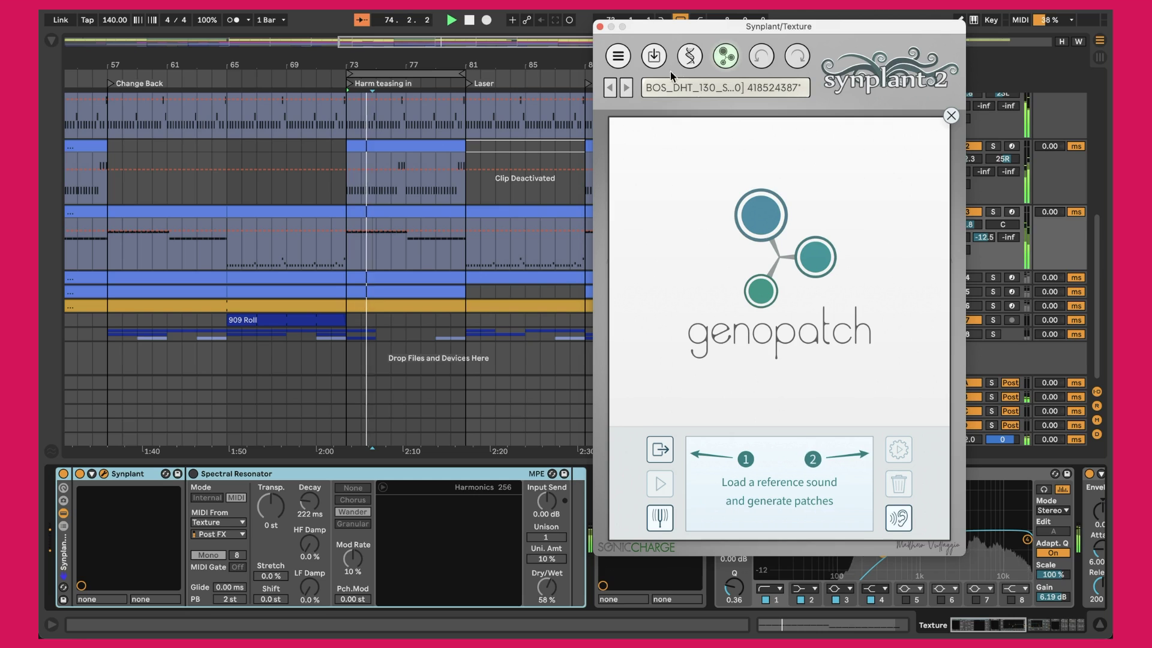
{"action": "left_click", "coordinate": [599, 26]}
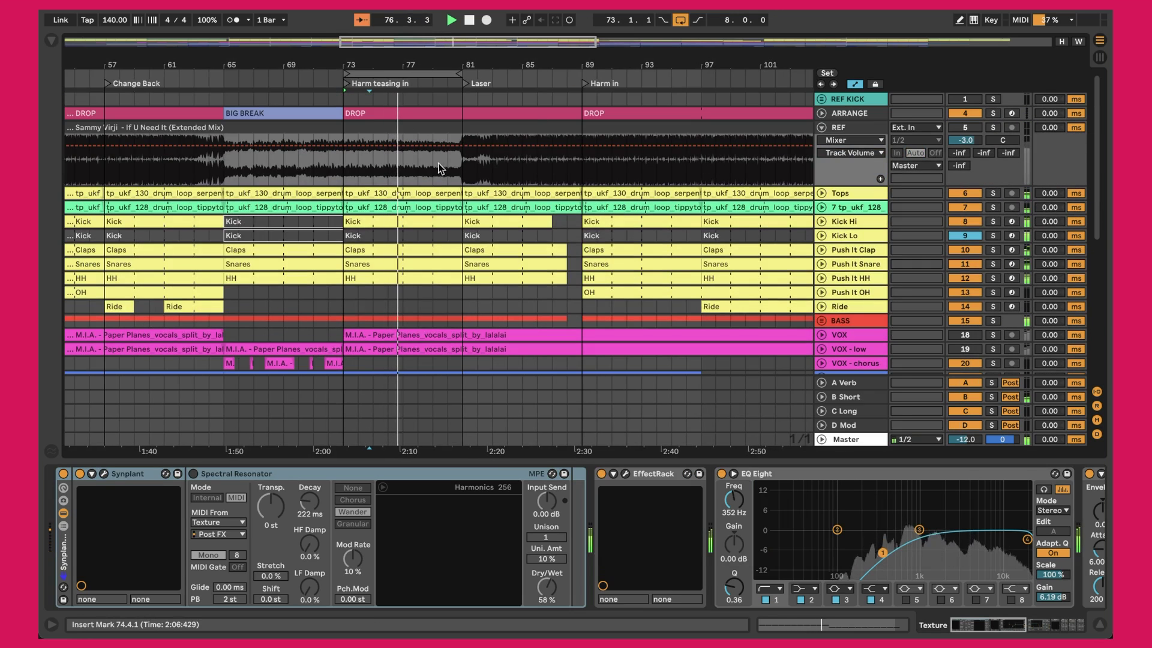
Step: Inspect the PanMan panner in the Texture track's EffectRack, and close the plug-in window
{"action": "scroll", "coordinate": [489, 162], "scroll_direction": "down", "scroll_amount": 5}
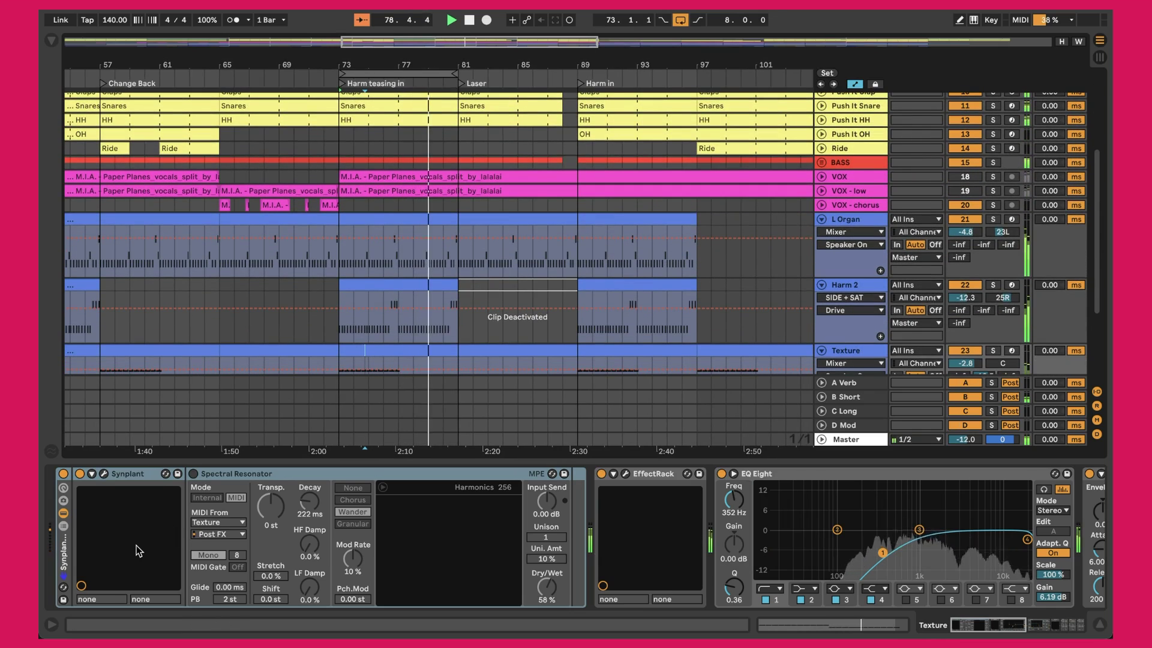
{"action": "scroll", "coordinate": [144, 549], "scroll_direction": "right", "scroll_amount": 3}
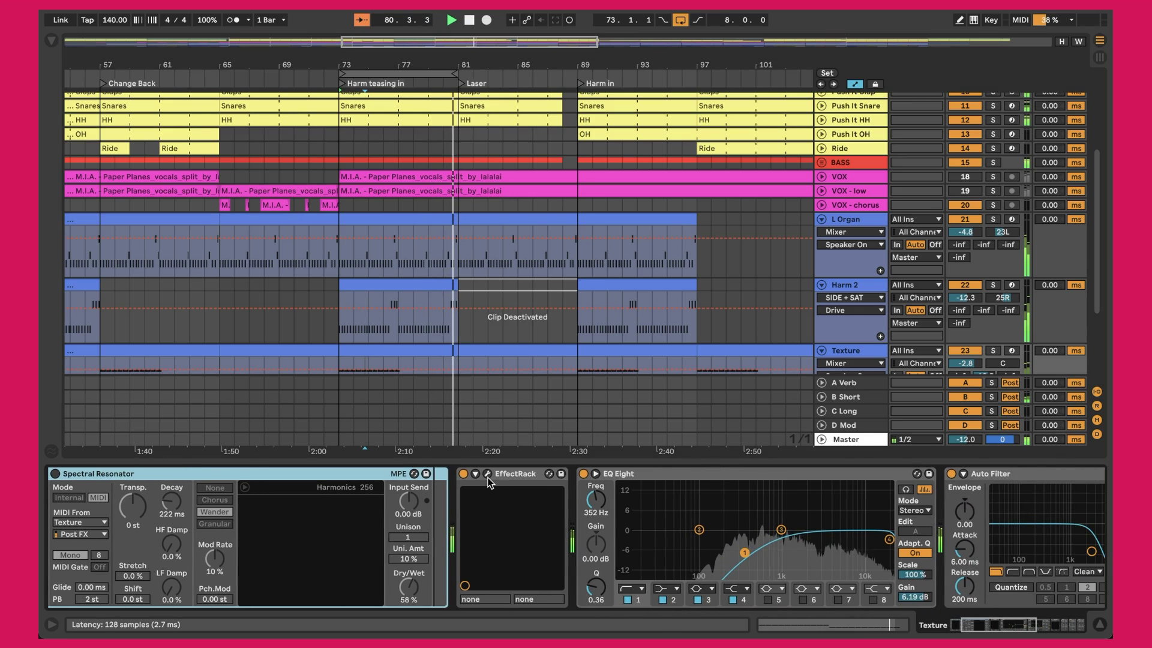
{"action": "left_click", "coordinate": [487, 475]}
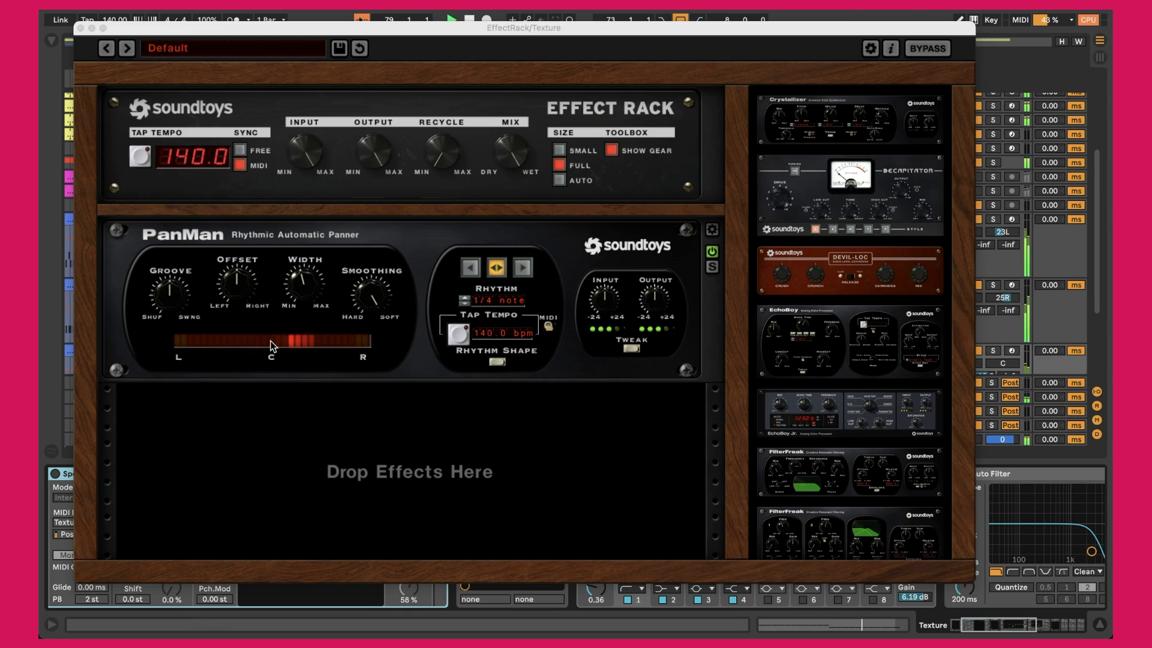
{"action": "left_click", "coordinate": [79, 27]}
Step: Examine the EQ Eight curve and the Auto Filter settings on the Texture track
{"action": "scroll", "coordinate": [486, 538], "scroll_direction": "right", "scroll_amount": 5}
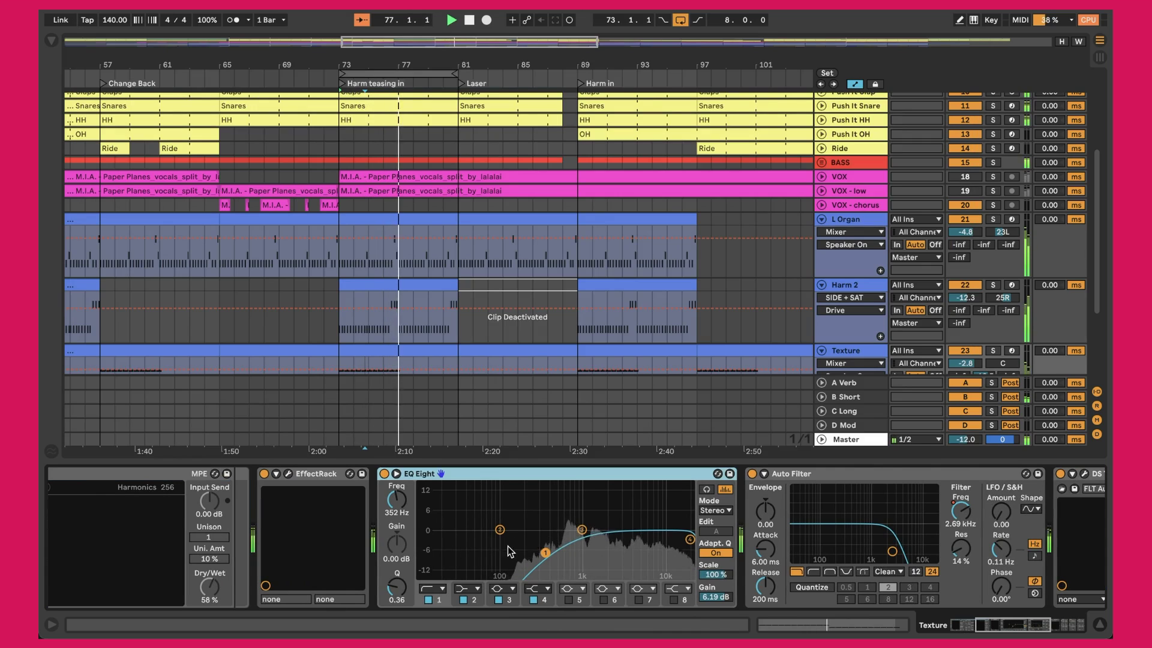
{"action": "scroll", "coordinate": [511, 556], "scroll_direction": "right", "scroll_amount": 1}
{"action": "scroll", "coordinate": [511, 557], "scroll_direction": "right", "scroll_amount": 10}
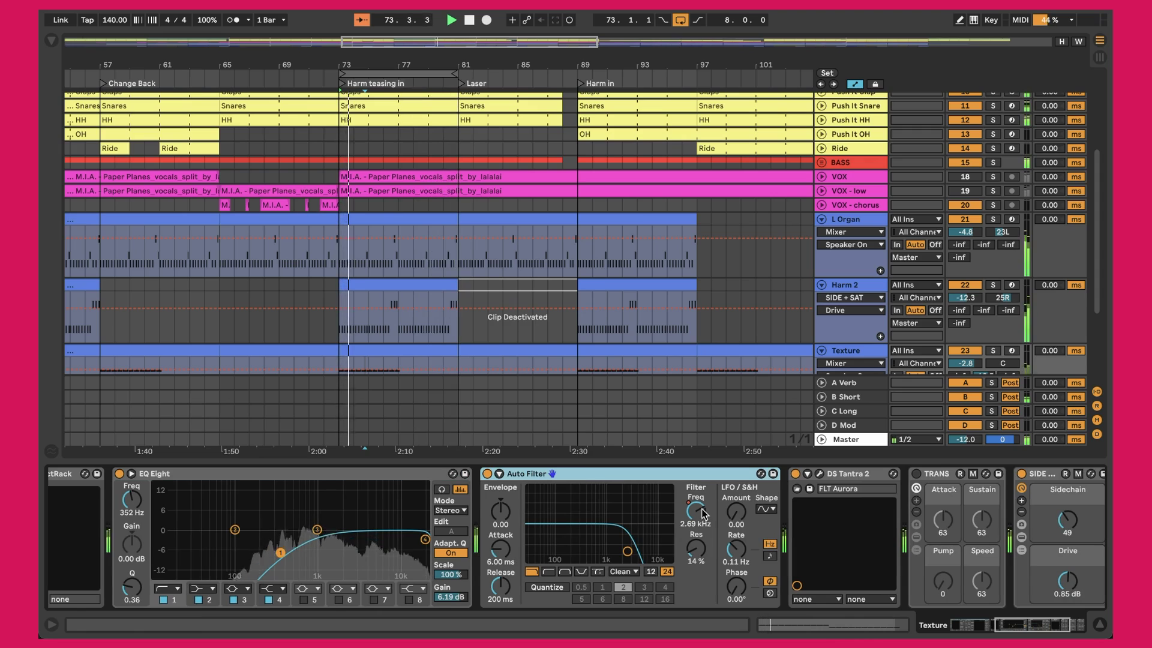
{"action": "scroll", "coordinate": [704, 512], "scroll_direction": "right", "scroll_amount": 5}
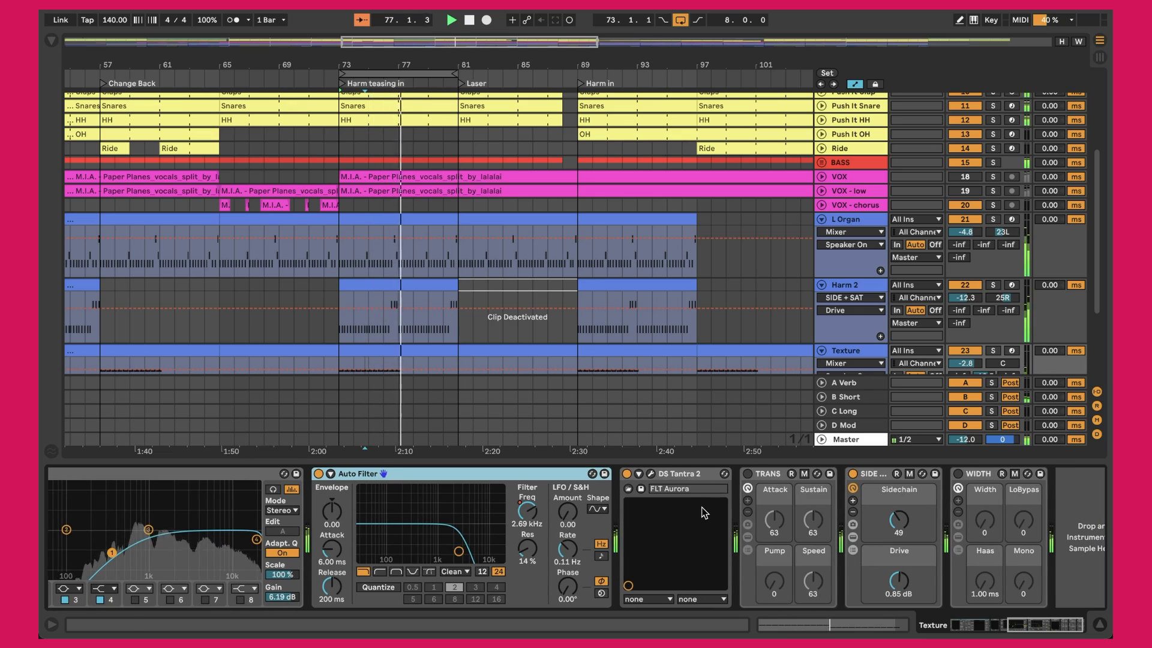
Step: Try DS Tantra 2's Clipper mix at 100 and bring it back to about 19, and select Texture's sidechain rack
{"action": "left_click", "coordinate": [652, 474]}
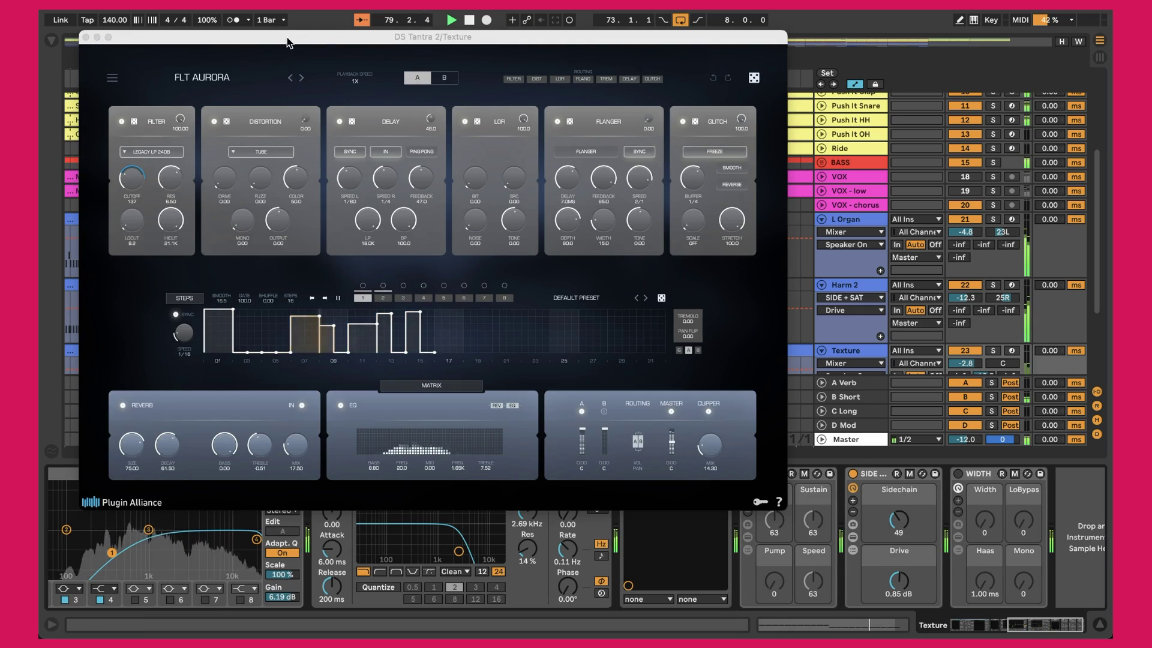
{"action": "left_click_drag", "start_coordinate": [709, 444], "coordinate": [705, 257]}
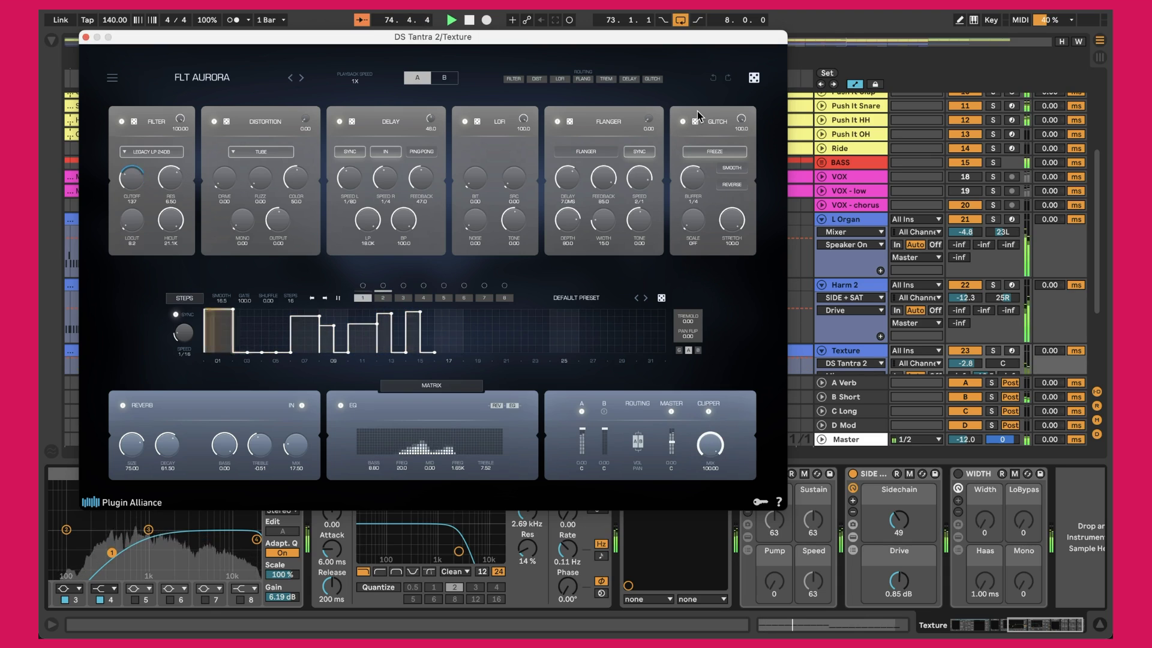
{"action": "mouse_move", "coordinate": [708, 445]}
{"action": "left_mouse_down"}
{"action": "mouse_move", "coordinate": [709, 477]}
{"action": "mouse_move", "coordinate": [707, 446]}
{"action": "left_mouse_up"}
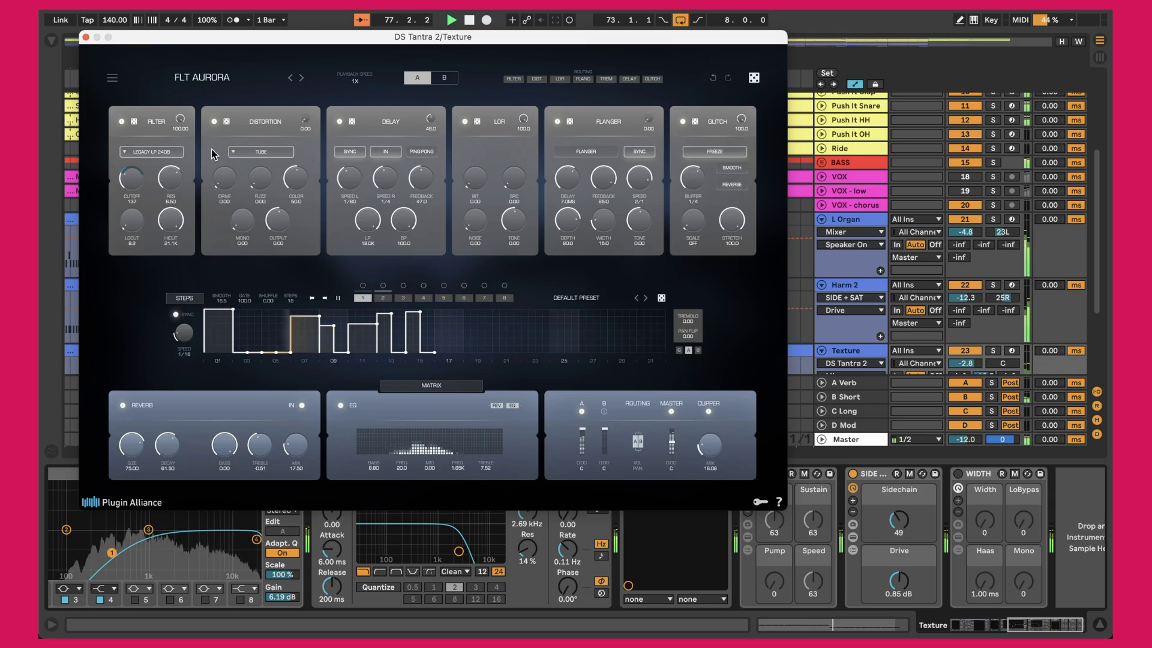
{"action": "left_click", "coordinate": [86, 38]}
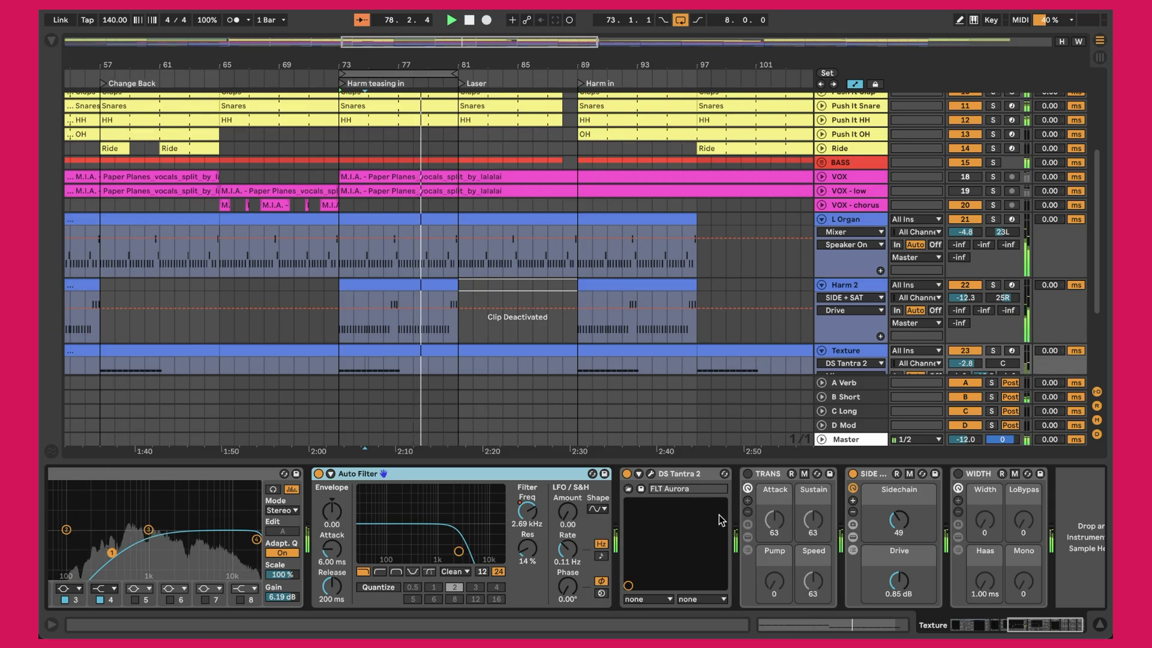
{"action": "scroll", "coordinate": [719, 515], "scroll_direction": "right", "scroll_amount": 2}
{"action": "left_click", "coordinate": [852, 480]}
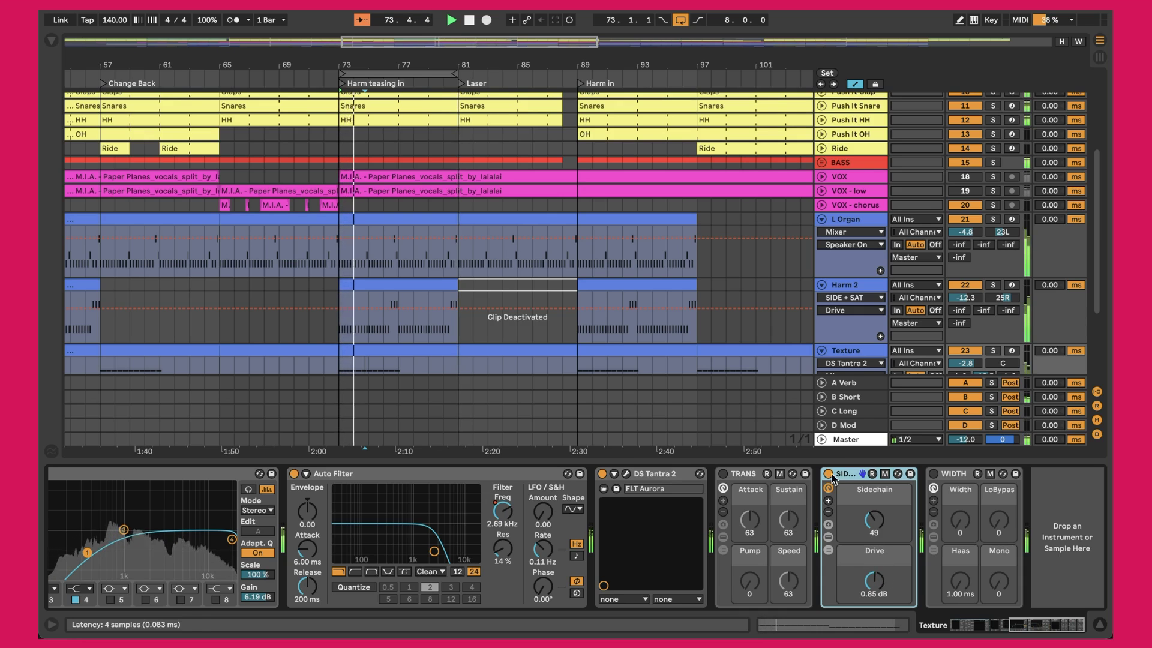
Step: Unfold and activate the Right track, and examine the notes of its clip at bar 73
{"action": "scroll", "coordinate": [724, 325], "scroll_direction": "down", "scroll_amount": 6}
{"action": "scroll", "coordinate": [725, 325], "scroll_direction": "down", "scroll_amount": 2}
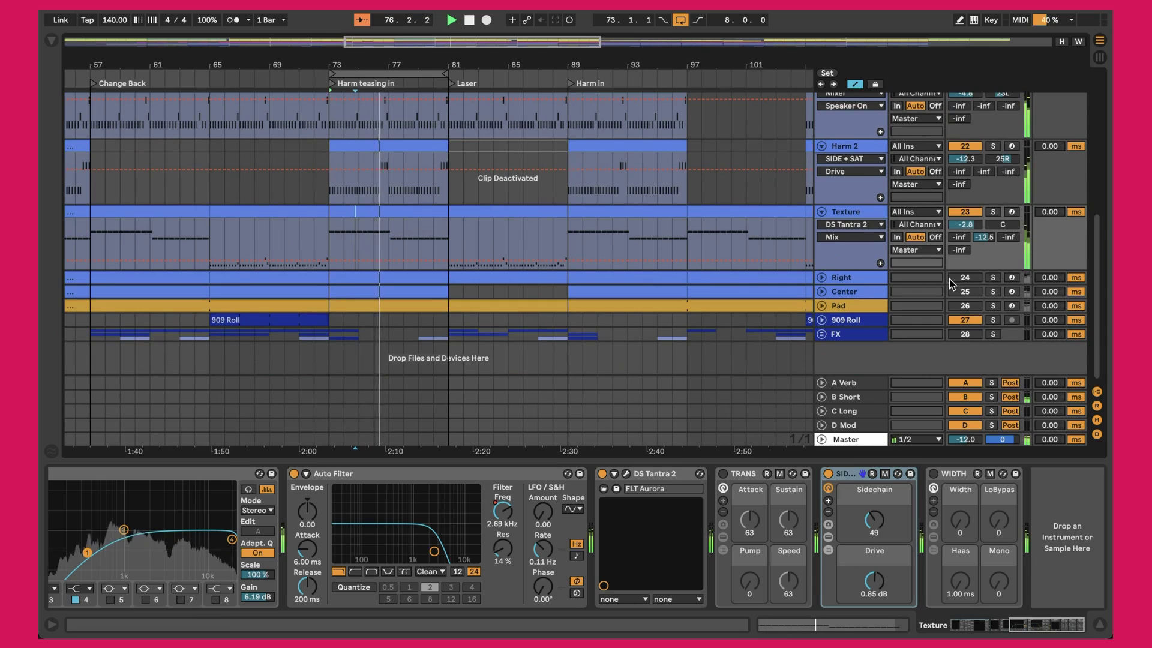
{"action": "left_click", "coordinate": [822, 277]}
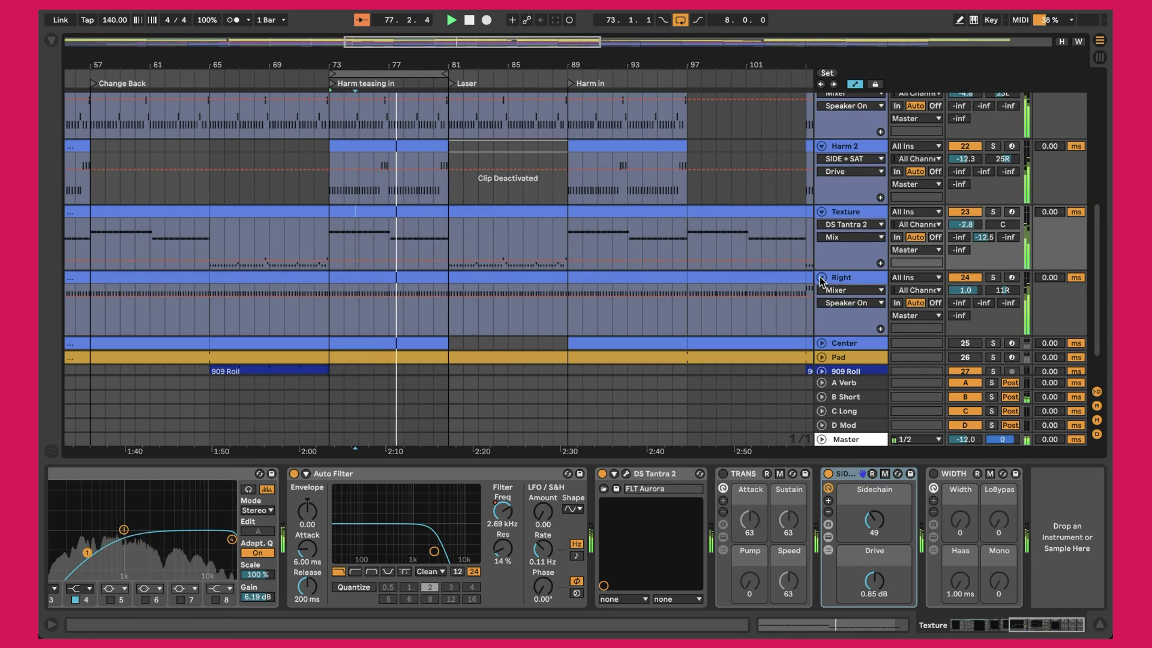
{"action": "double_click", "coordinate": [375, 274]}
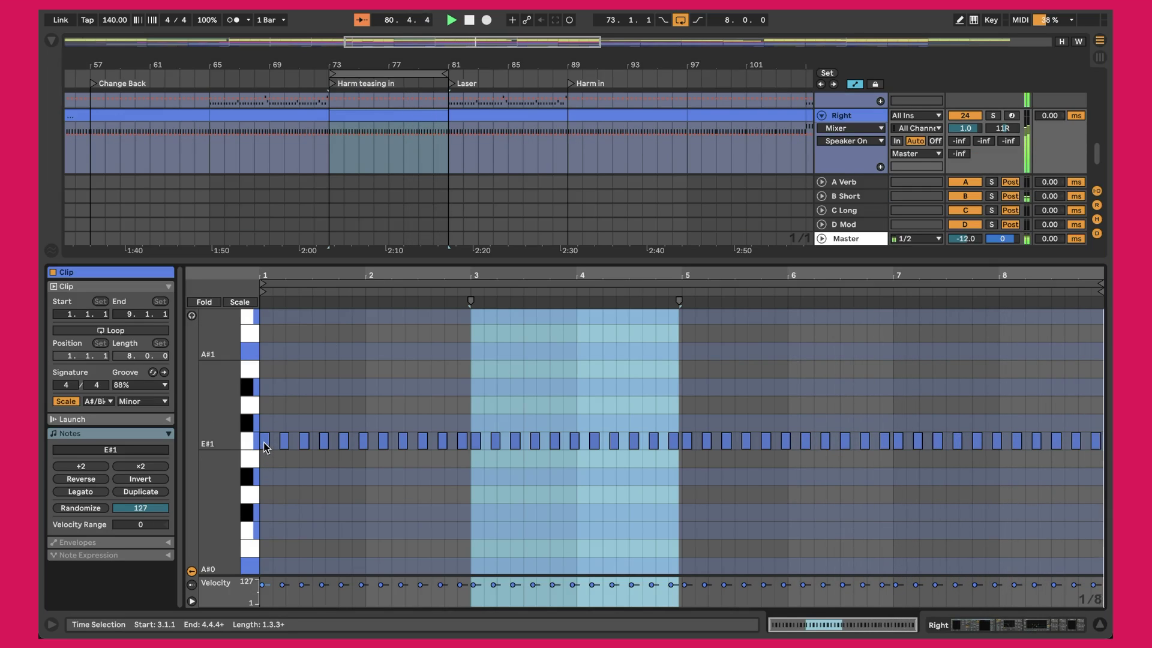
Step: Show the Right track's device chain, inspect its Synplant 2 patch, and close the plug-in window to select Spectral Resonator
{"action": "key", "text": "shift+Tab"}
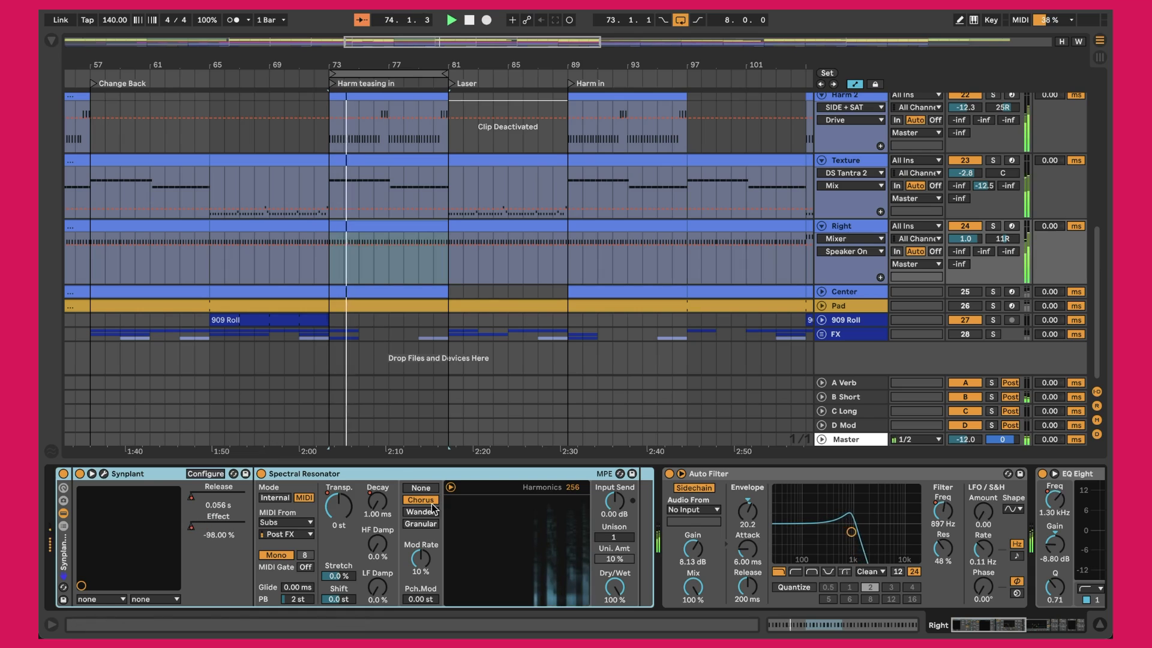
{"action": "left_click", "coordinate": [104, 473]}
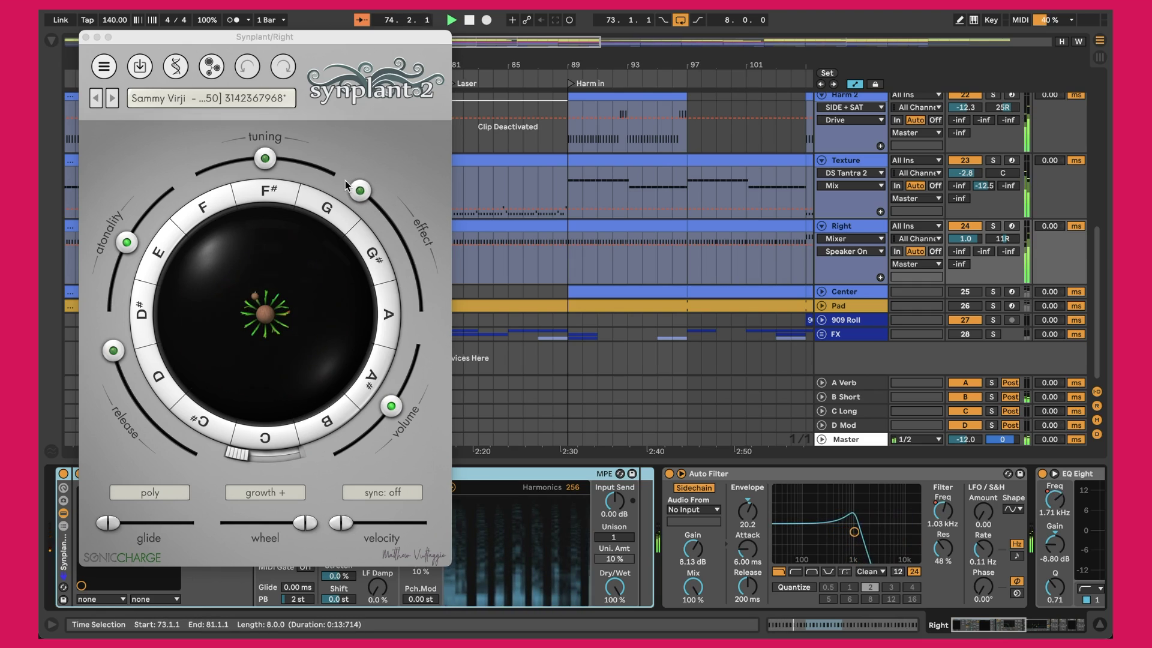
{"action": "left_click", "coordinate": [85, 38]}
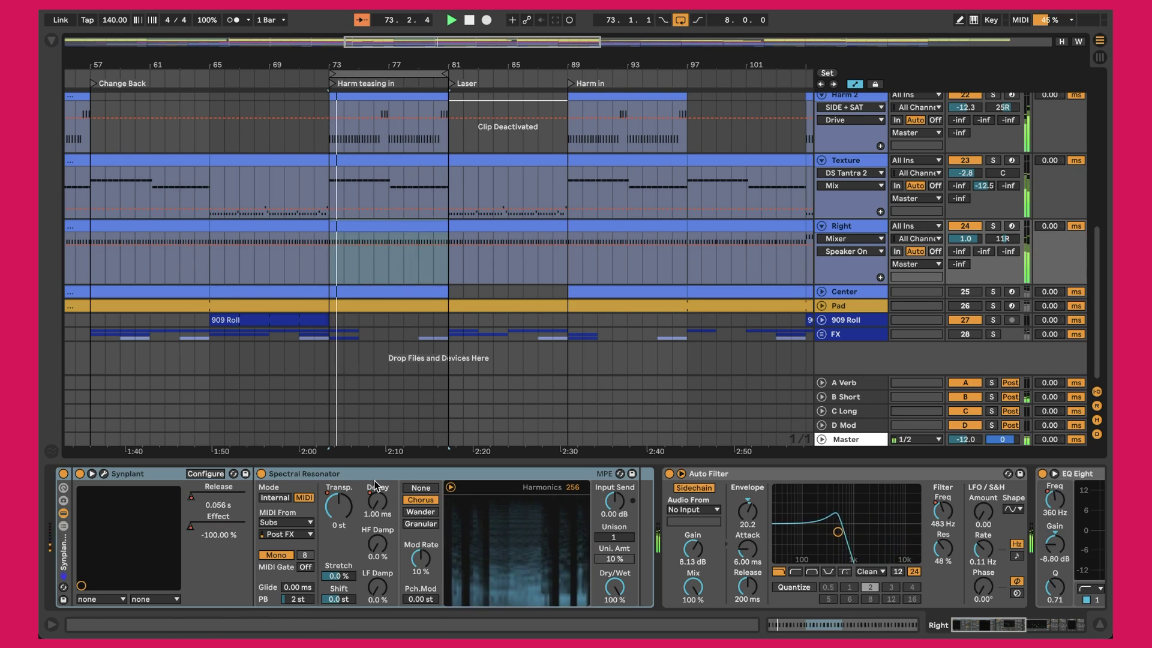
{"action": "left_click", "coordinate": [302, 474]}
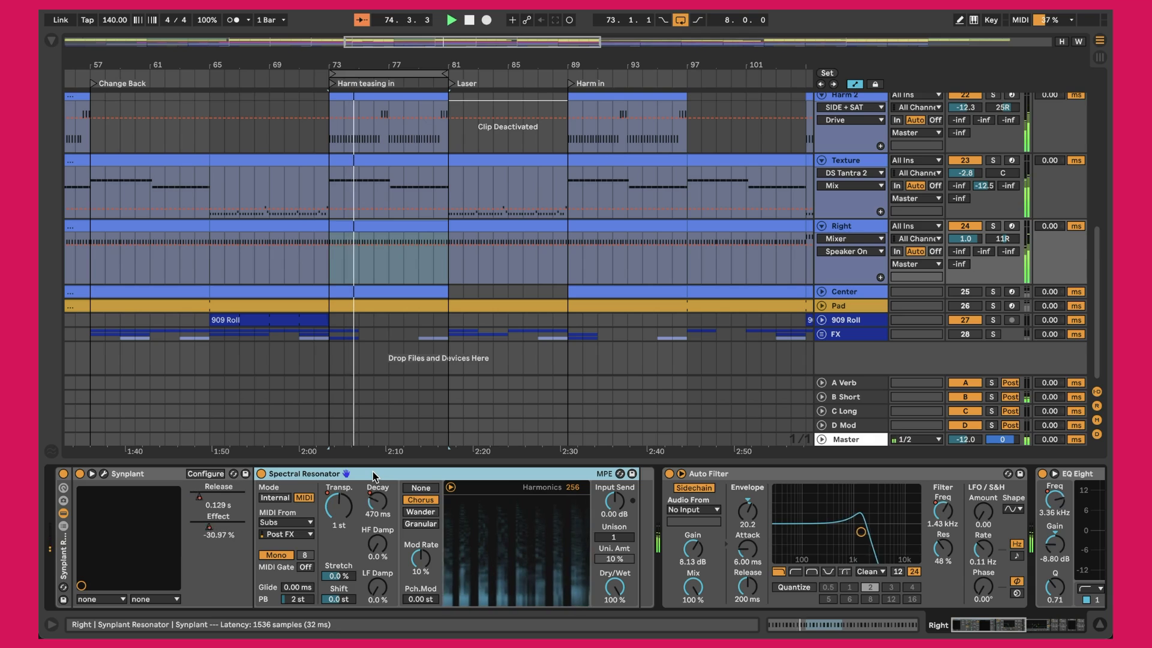
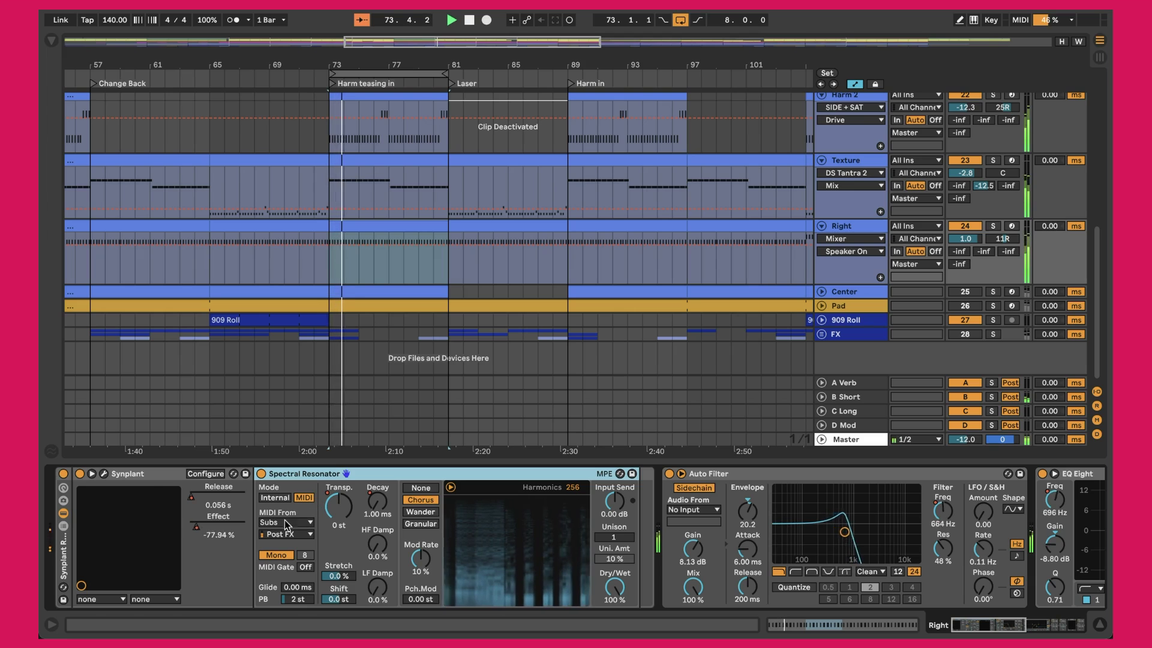
Step: Recheck Right's Synplant patch, close its window, and examine the Transpose setting of Spectral Resonator
{"action": "left_click", "coordinate": [96, 474]}
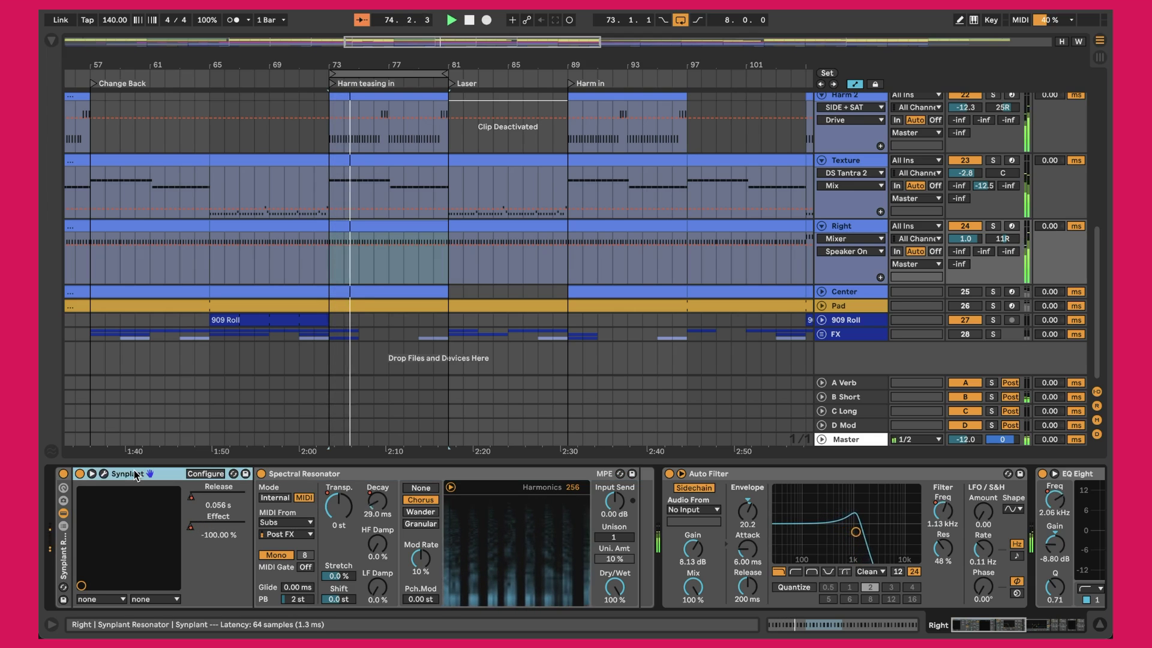
{"action": "left_click", "coordinate": [96, 474]}
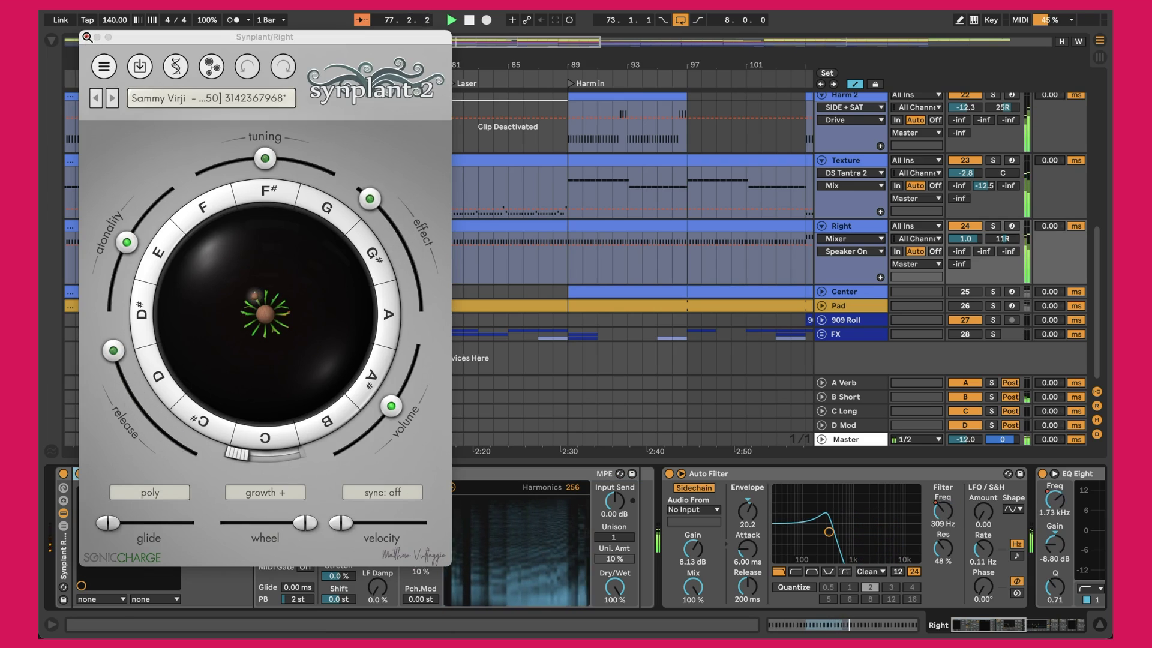
{"action": "left_click", "coordinate": [86, 37]}
{"action": "left_click", "coordinate": [309, 499]}
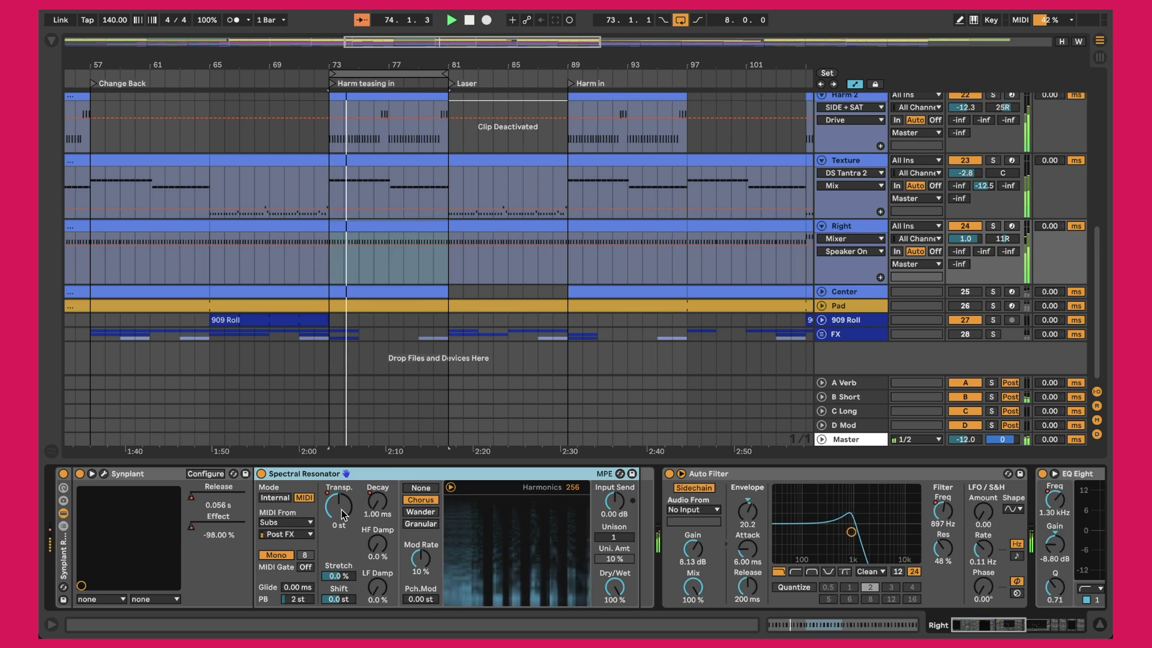
{"action": "left_click_drag", "start_coordinate": [343, 514], "coordinate": [343, 500]}
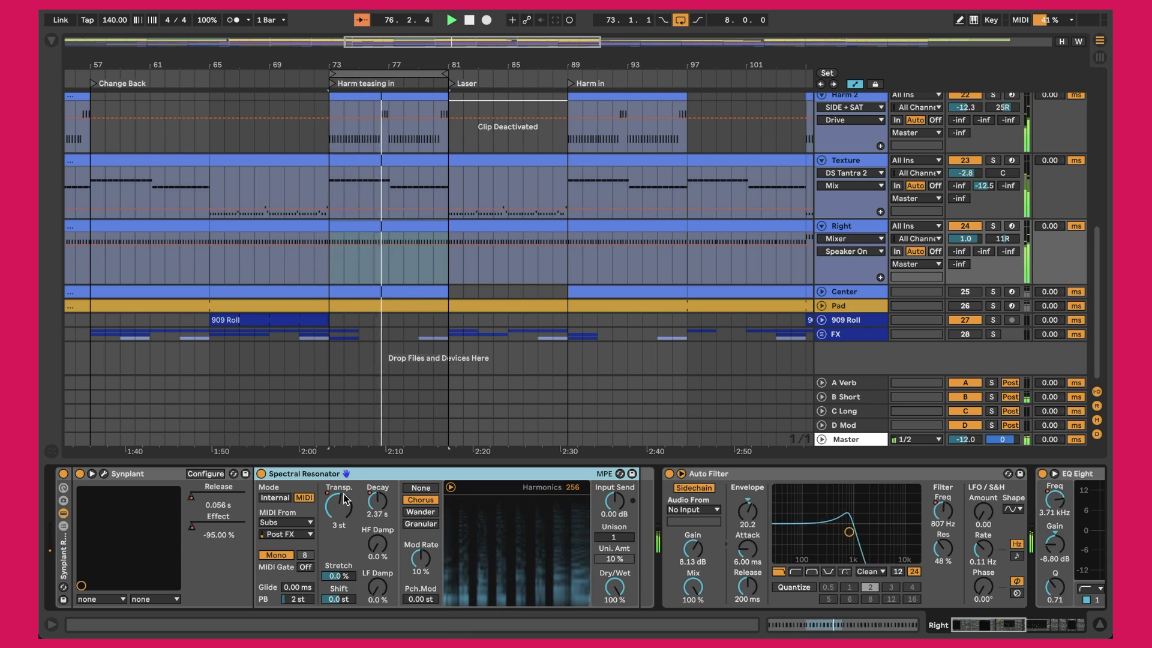
{"action": "left_click_drag", "start_coordinate": [345, 499], "coordinate": [341, 510]}
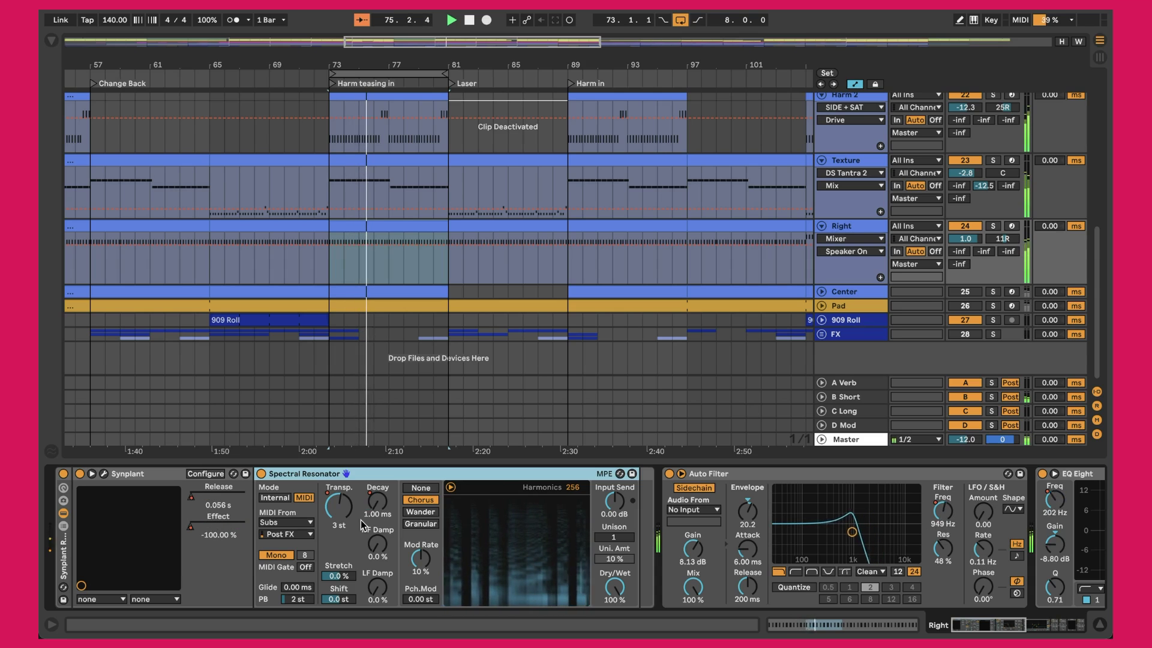
Step: Select the Auto Filter on the Right track and look through the devices that follow it in the chain
{"action": "scroll", "coordinate": [361, 520], "scroll_direction": "right", "scroll_amount": 5}
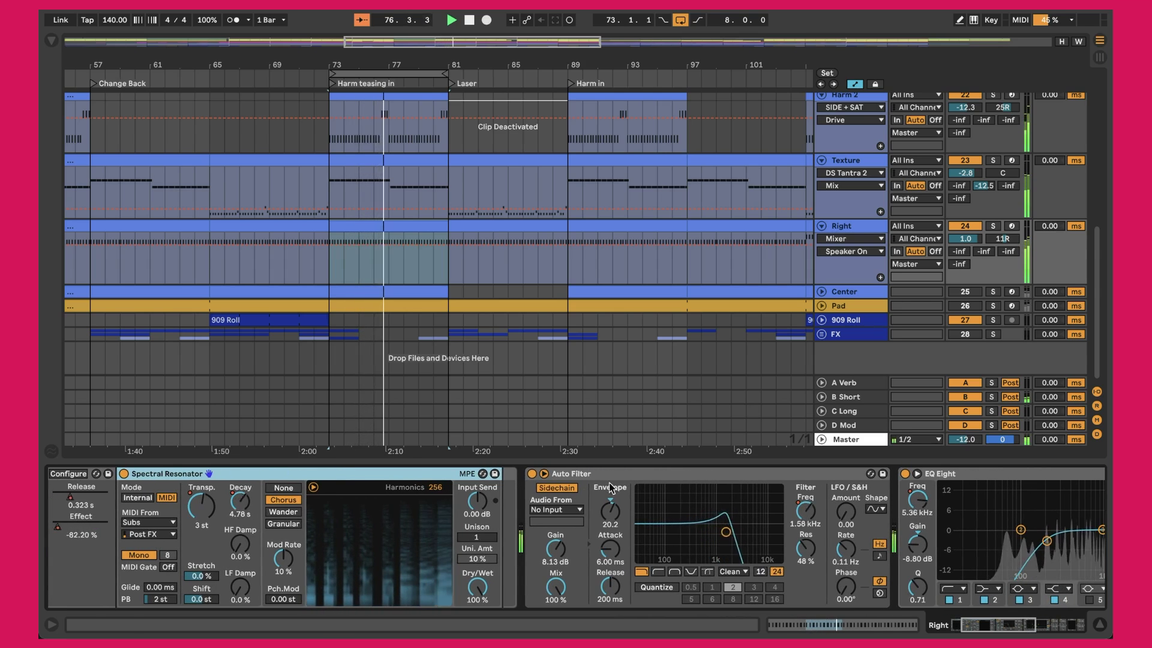
{"action": "left_click", "coordinate": [610, 488]}
{"action": "scroll", "coordinate": [618, 483], "scroll_direction": "right", "scroll_amount": 15}
{"action": "scroll", "coordinate": [624, 477], "scroll_direction": "right", "scroll_amount": 3}
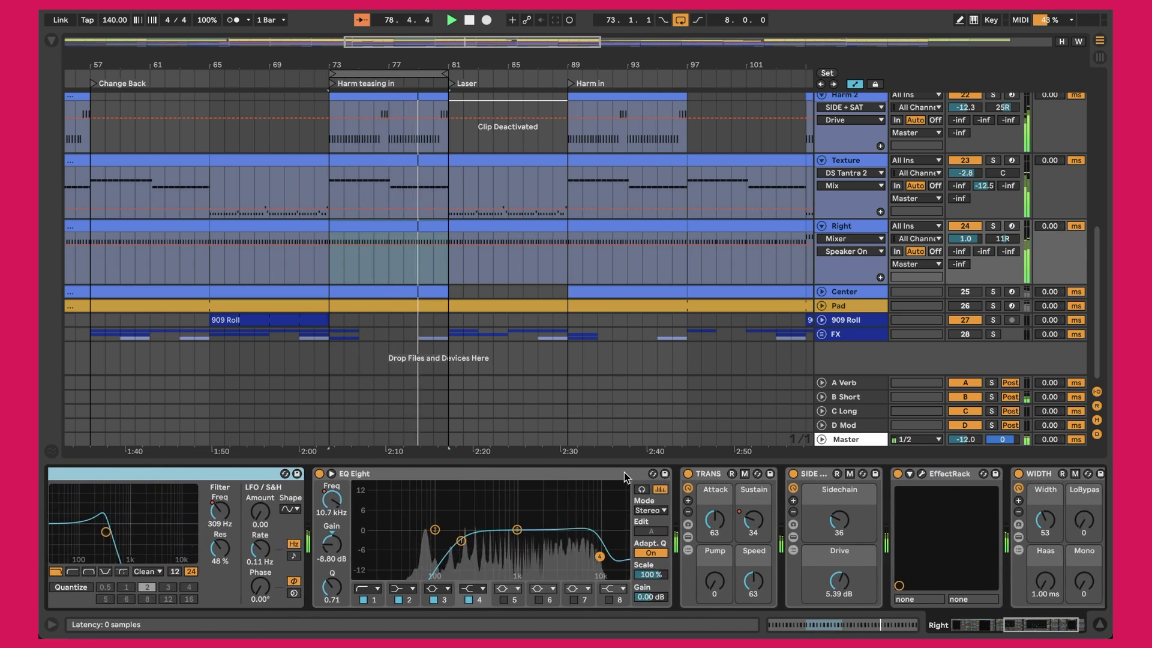
{"action": "scroll", "coordinate": [624, 473], "scroll_direction": "left", "scroll_amount": 4}
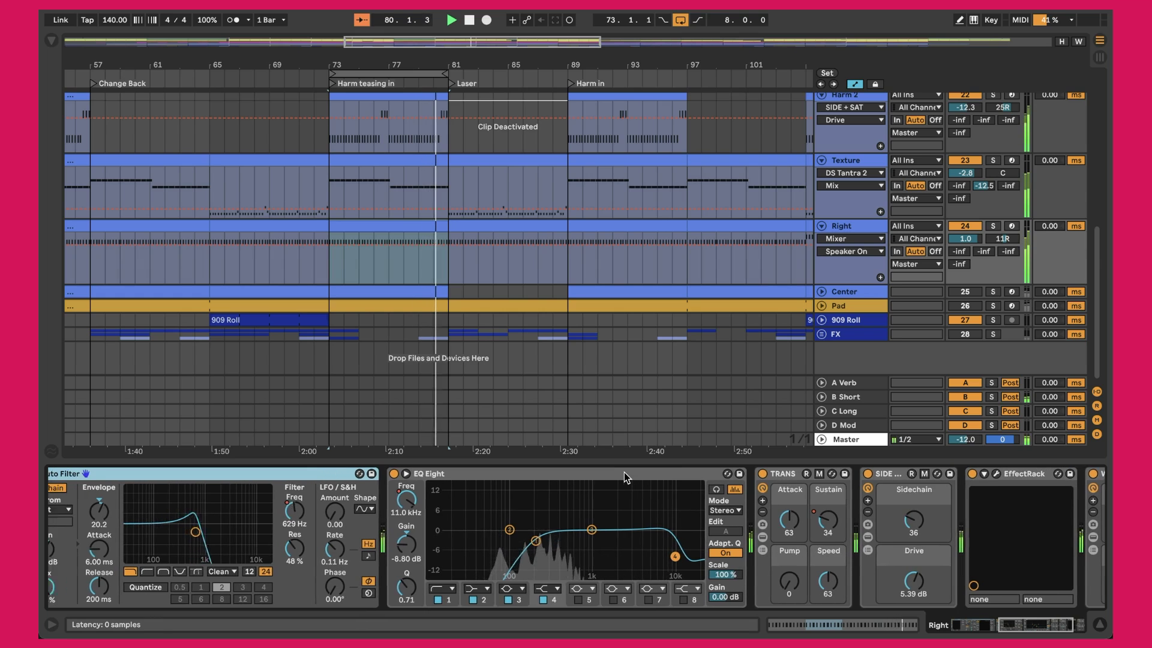
{"action": "scroll", "coordinate": [624, 473], "scroll_direction": "left", "scroll_amount": 4}
{"action": "scroll", "coordinate": [624, 472], "scroll_direction": "left", "scroll_amount": 7}
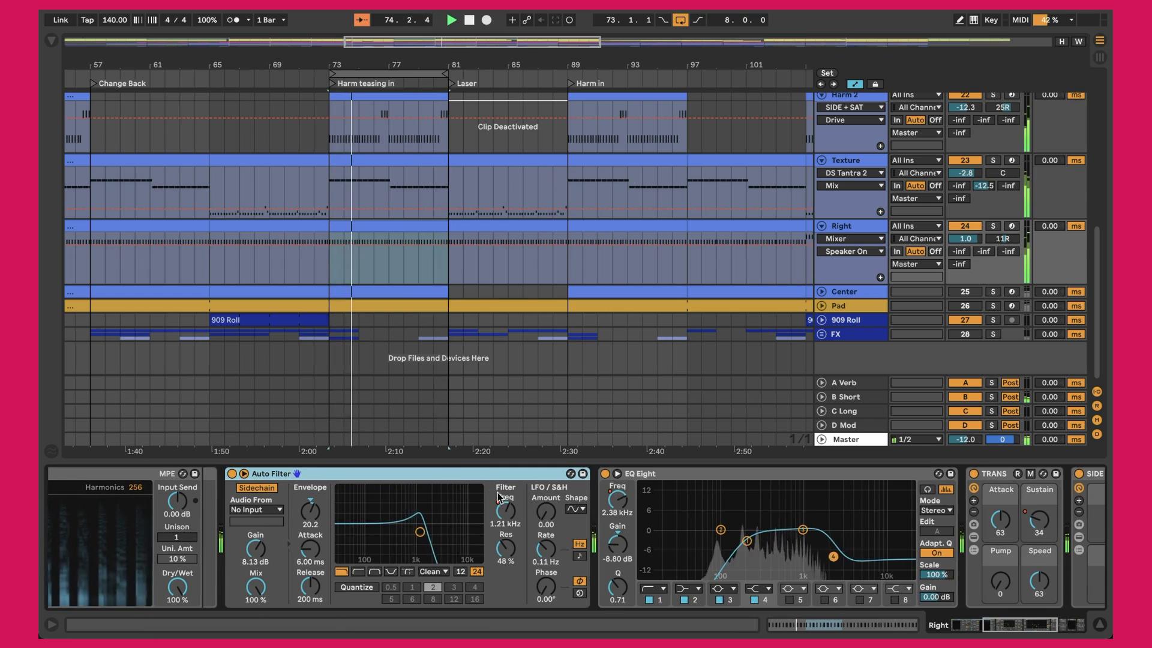
Step: Show the Auto Filter's Frequency automation in the Right track's lane, and select the Auto Filter device
{"action": "left_click", "coordinate": [505, 513]}
{"action": "left_click", "coordinate": [542, 21]}
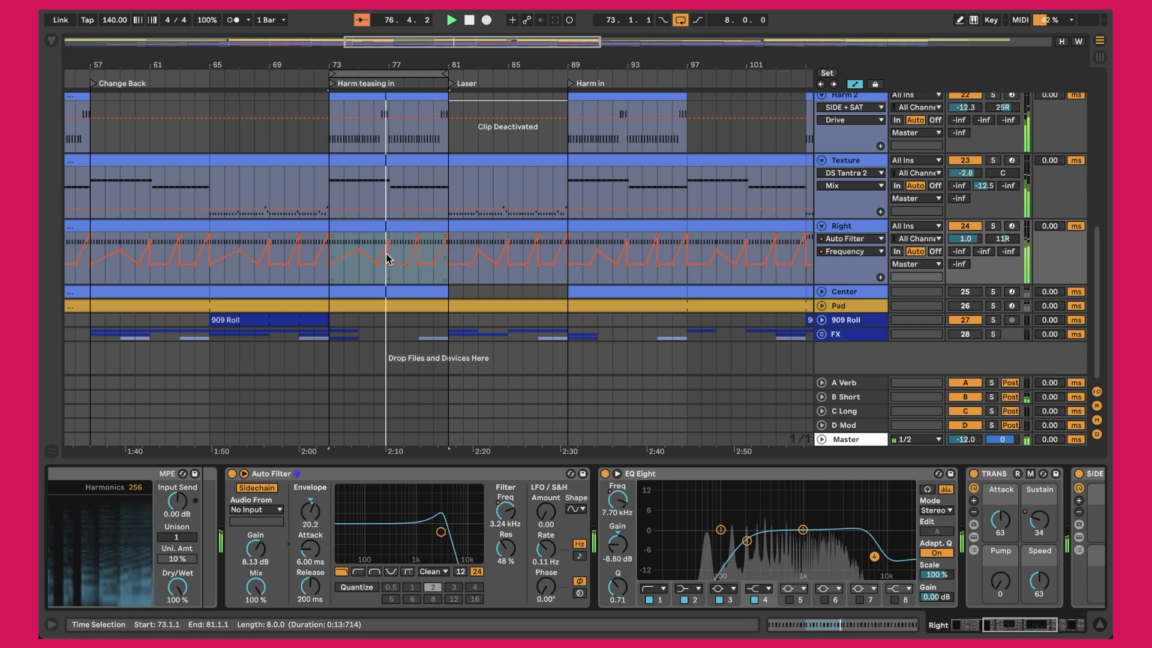
{"action": "left_click", "coordinate": [360, 473]}
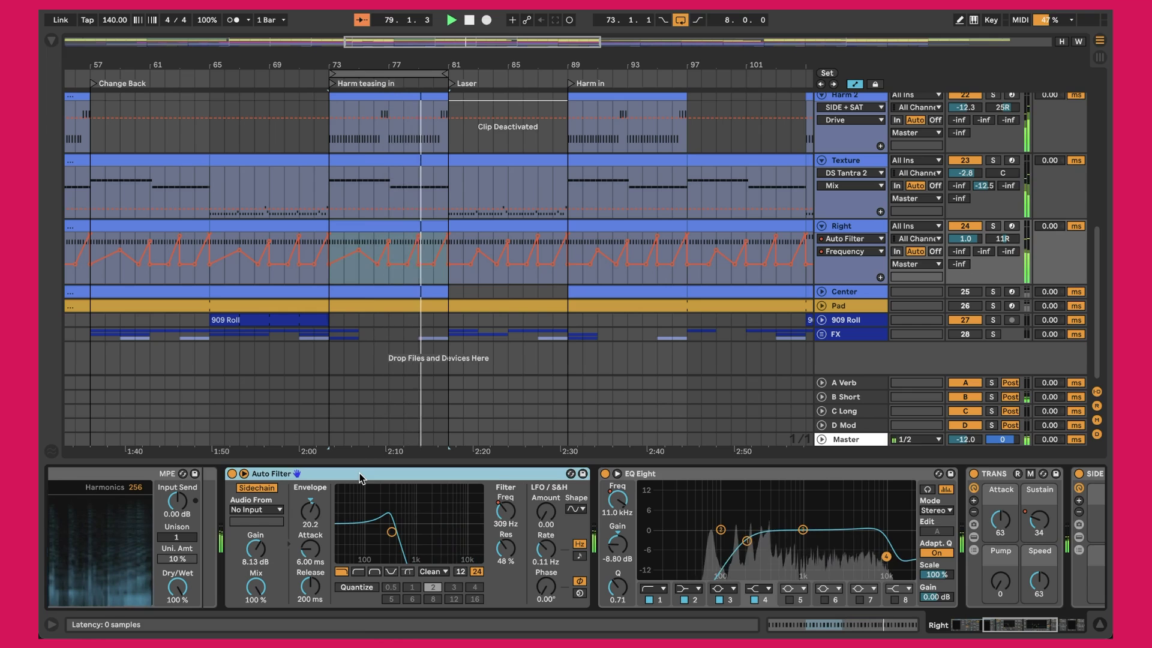
Step: Compare the Auto Filter on the Right track with the moving bands of its EQ Eight curve
{"action": "scroll", "coordinate": [360, 478], "scroll_direction": "left", "scroll_amount": 5}
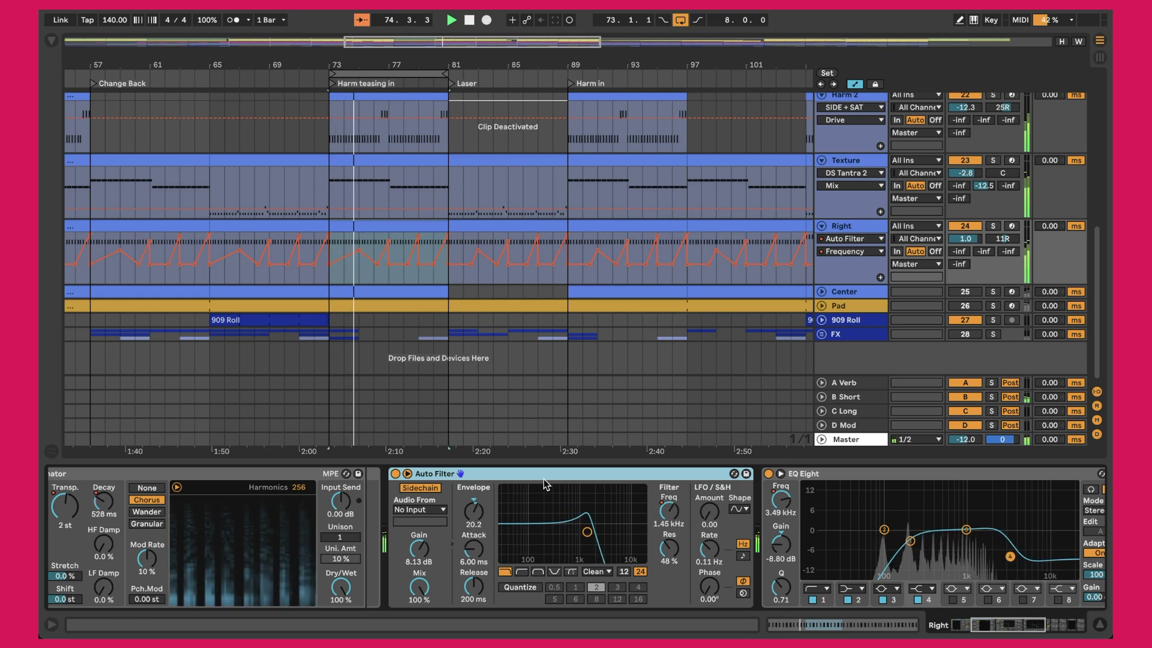
{"action": "scroll", "coordinate": [544, 479], "scroll_direction": "right", "scroll_amount": 5}
{"action": "scroll", "coordinate": [707, 480], "scroll_direction": "right", "scroll_amount": 2}
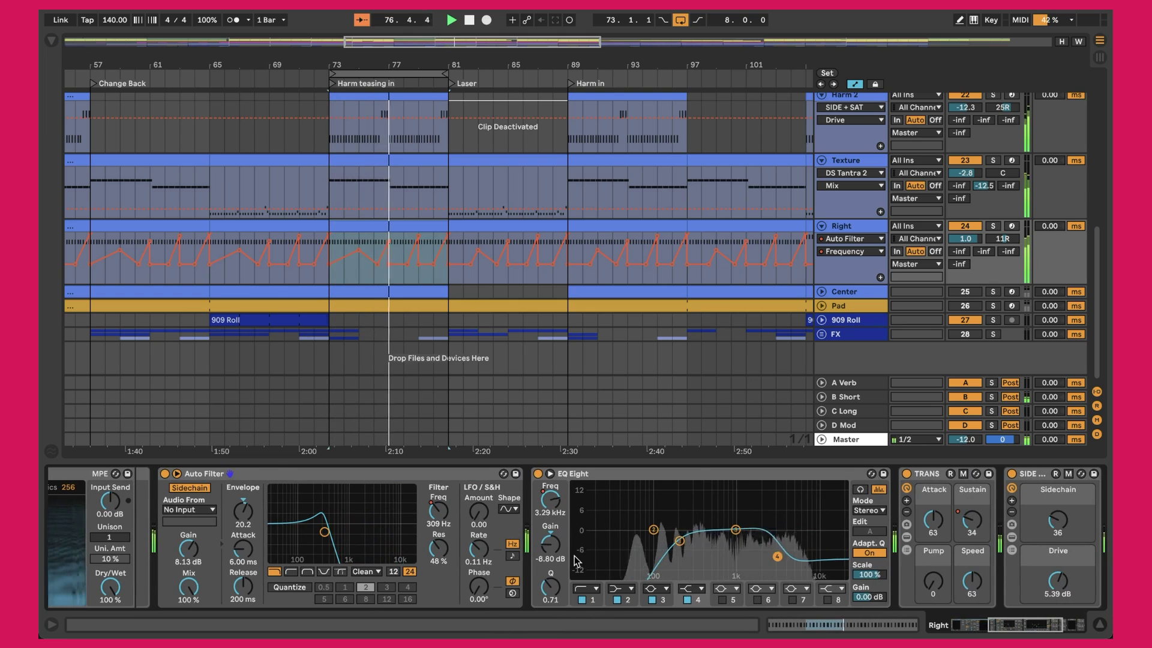
{"action": "scroll", "coordinate": [606, 552], "scroll_direction": "right", "scroll_amount": 4}
{"action": "scroll", "coordinate": [607, 556], "scroll_direction": "right", "scroll_amount": 1}
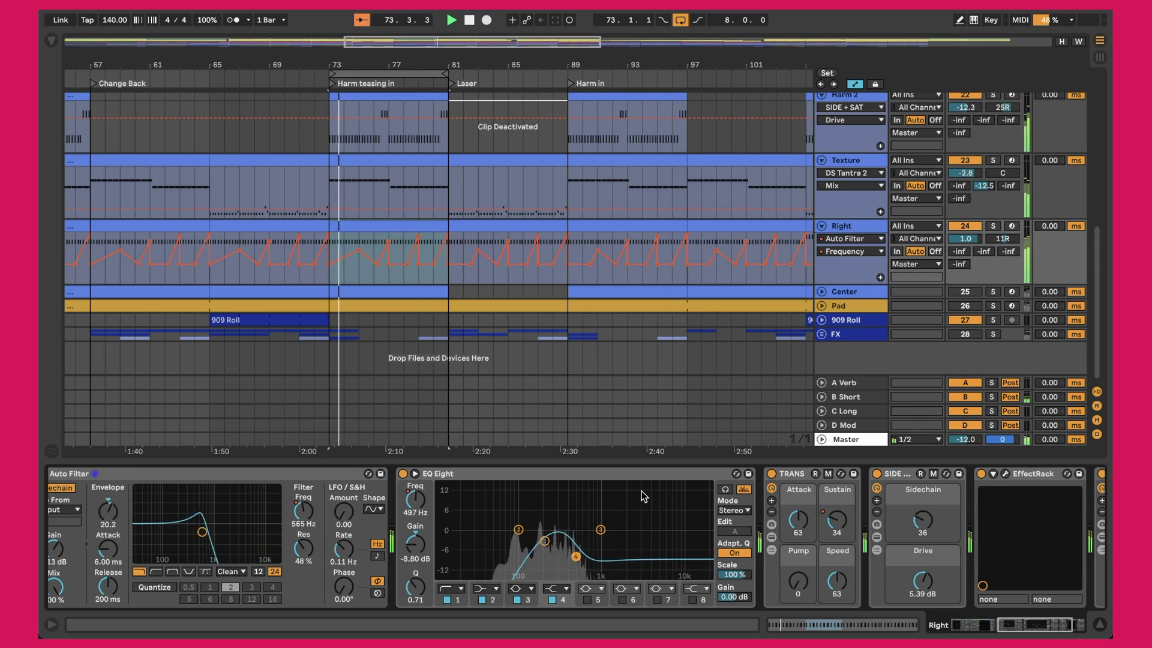
{"action": "scroll", "coordinate": [642, 491], "scroll_direction": "down", "scroll_amount": 3}
Step: Inspect Right's TRANS, sidechain and WIDTH racks, including the PanMan panner in the EffectRack between them
{"action": "left_click", "coordinate": [630, 479]}
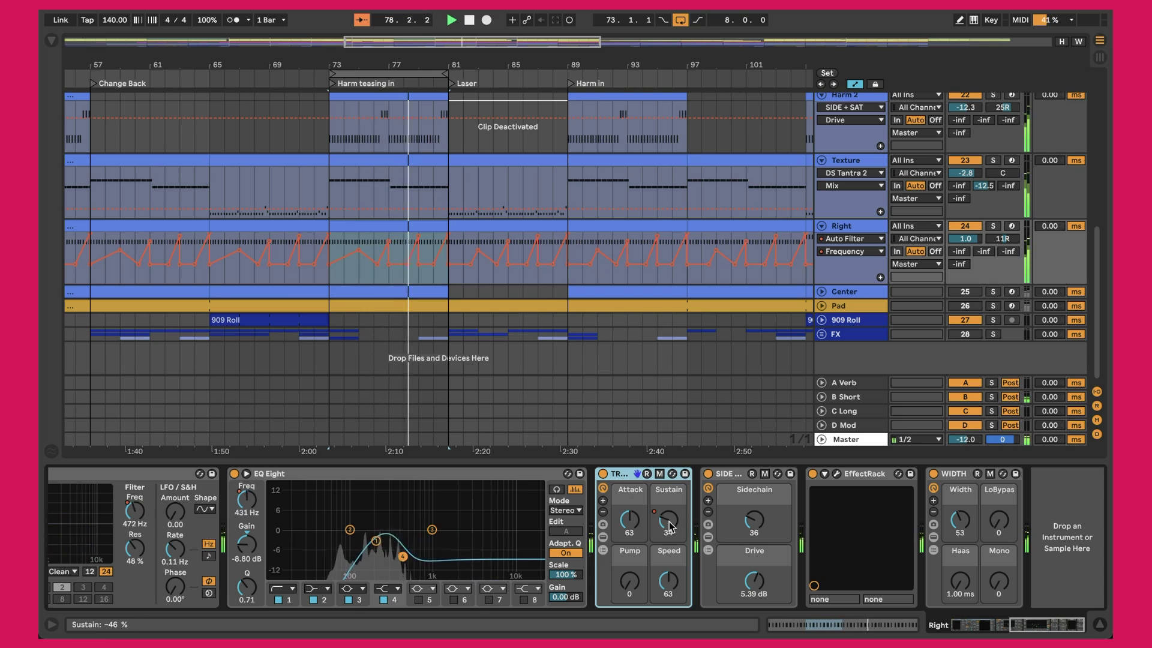
{"action": "left_click", "coordinate": [759, 515]}
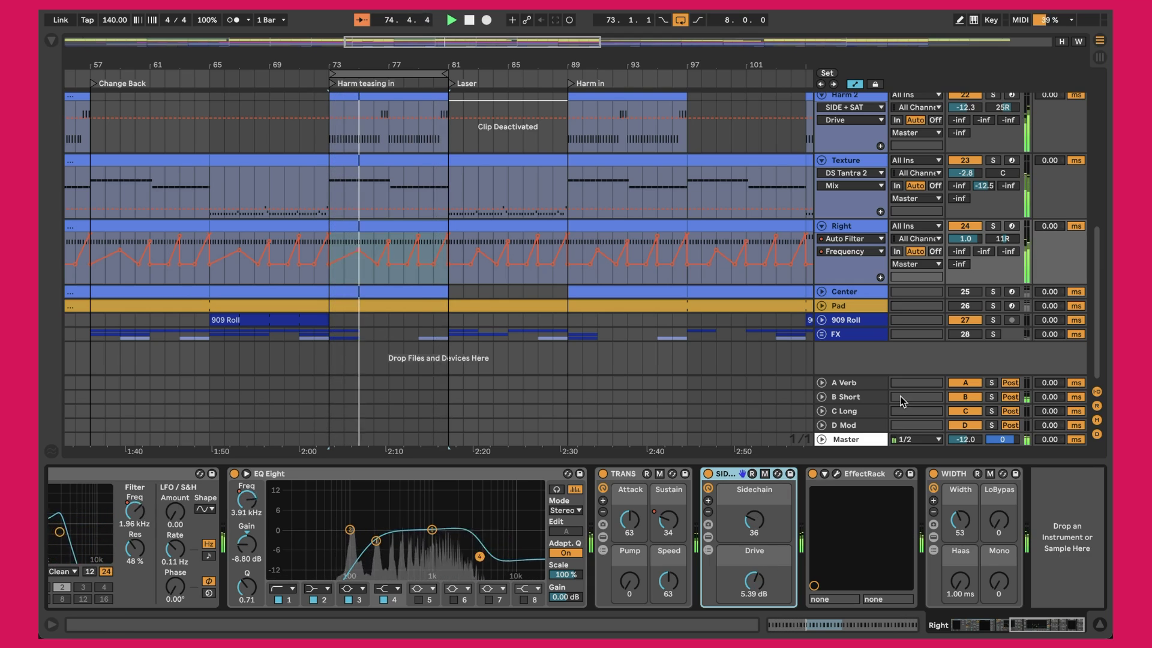
{"action": "left_click", "coordinate": [837, 475]}
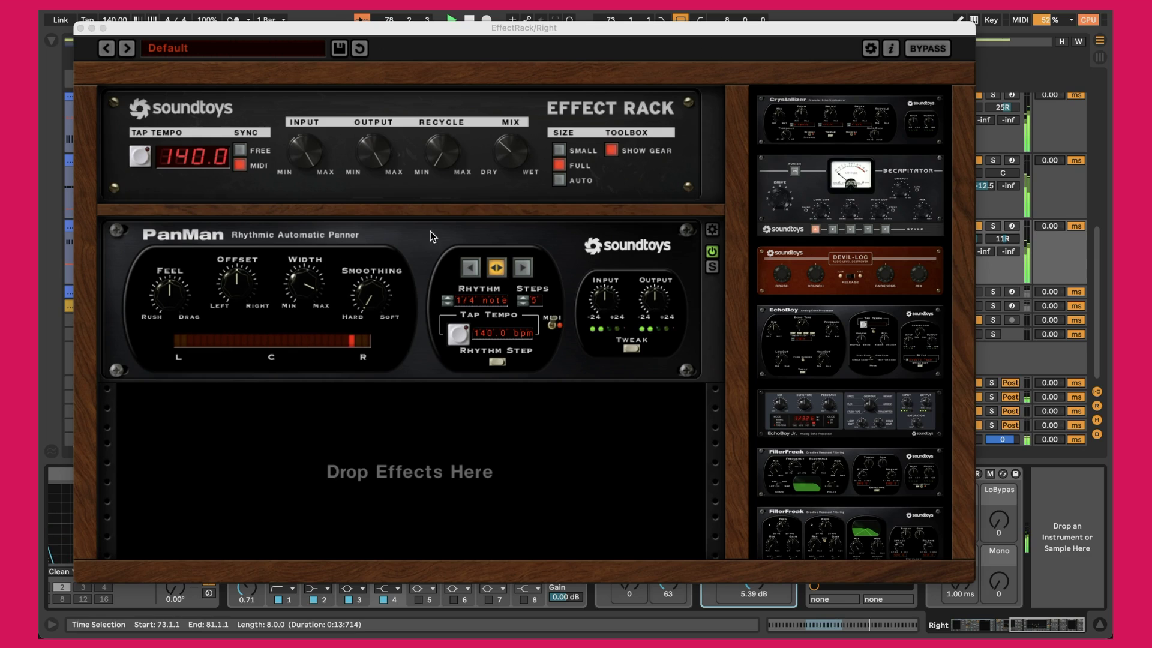
{"action": "left_click", "coordinate": [80, 29]}
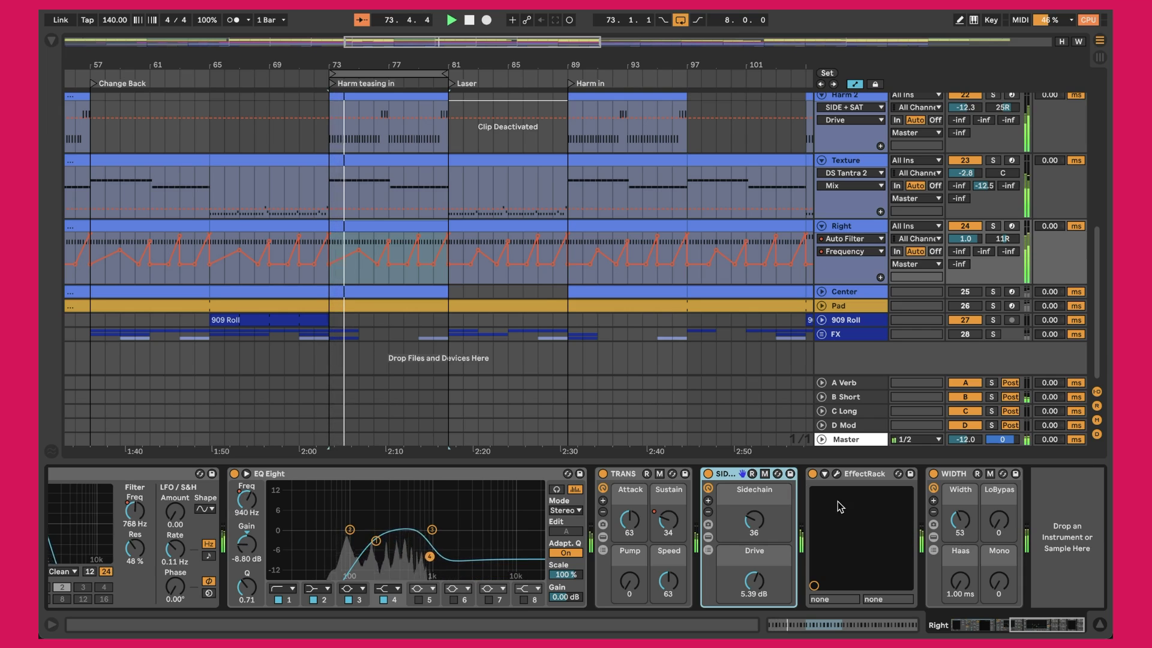
{"action": "left_click", "coordinate": [953, 476]}
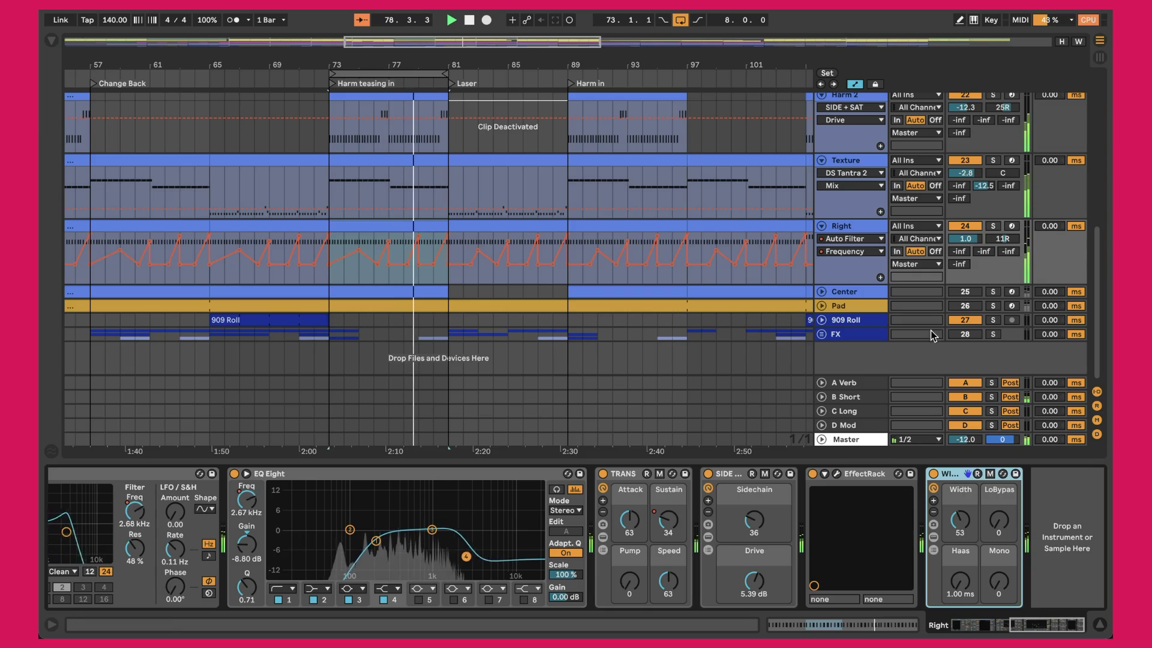
Step: Unfold and activate the Center track, and select its clip at bar 73
{"action": "left_click", "coordinate": [821, 292]}
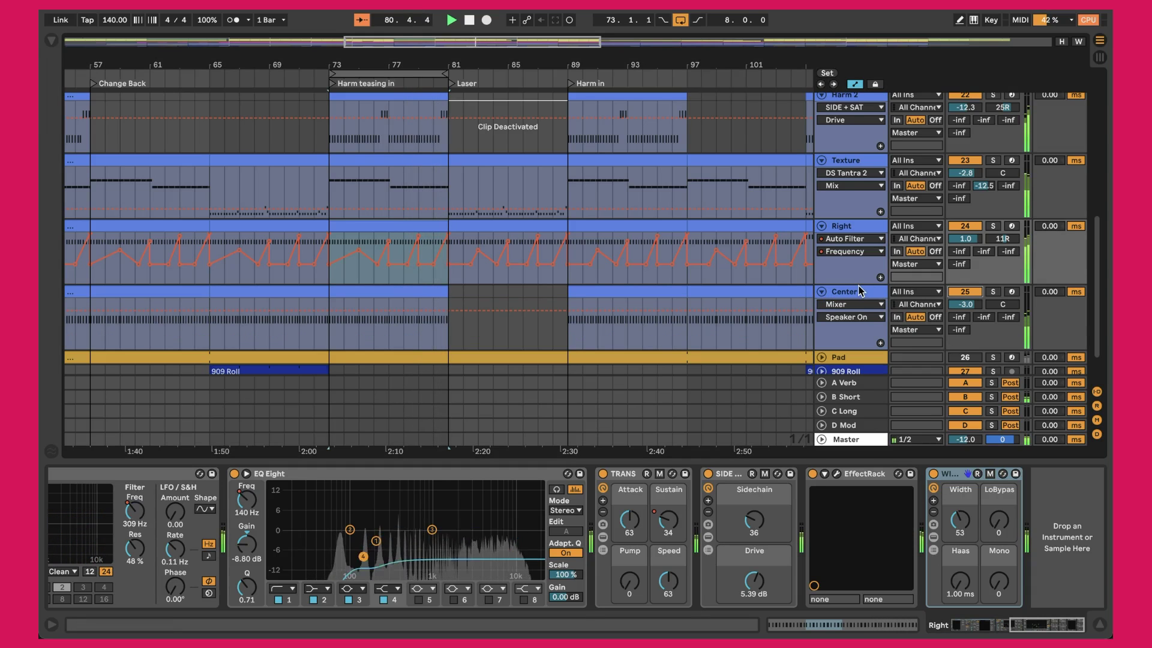
{"action": "scroll", "coordinate": [855, 294], "scroll_direction": "down", "scroll_amount": 2}
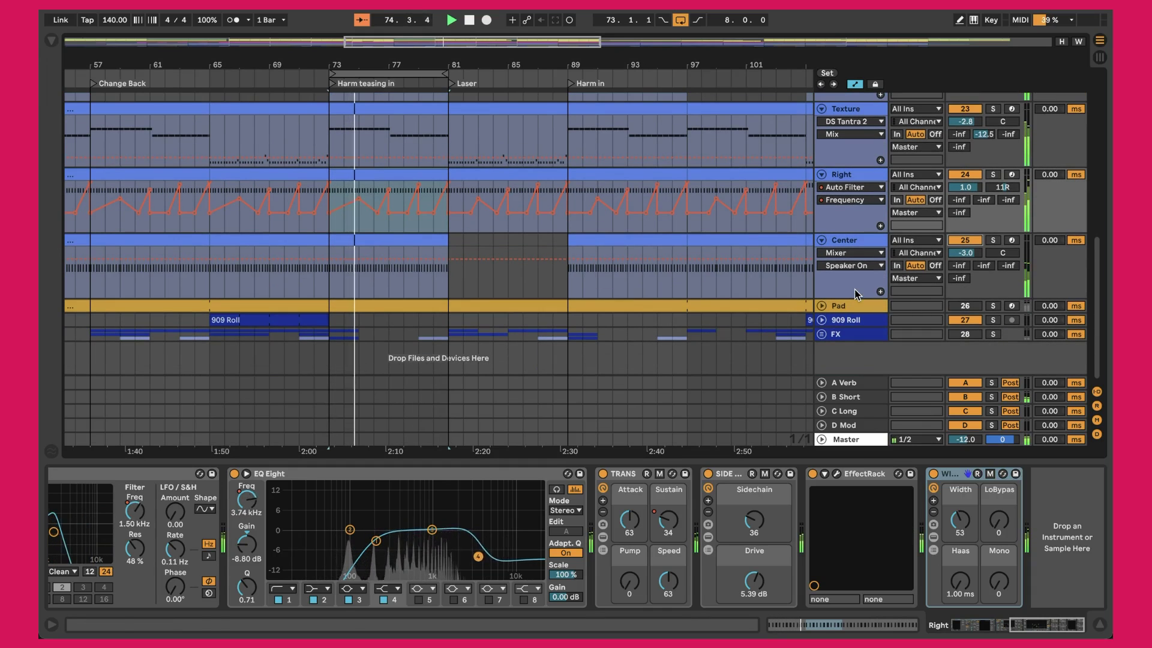
{"action": "left_click", "coordinate": [356, 240]}
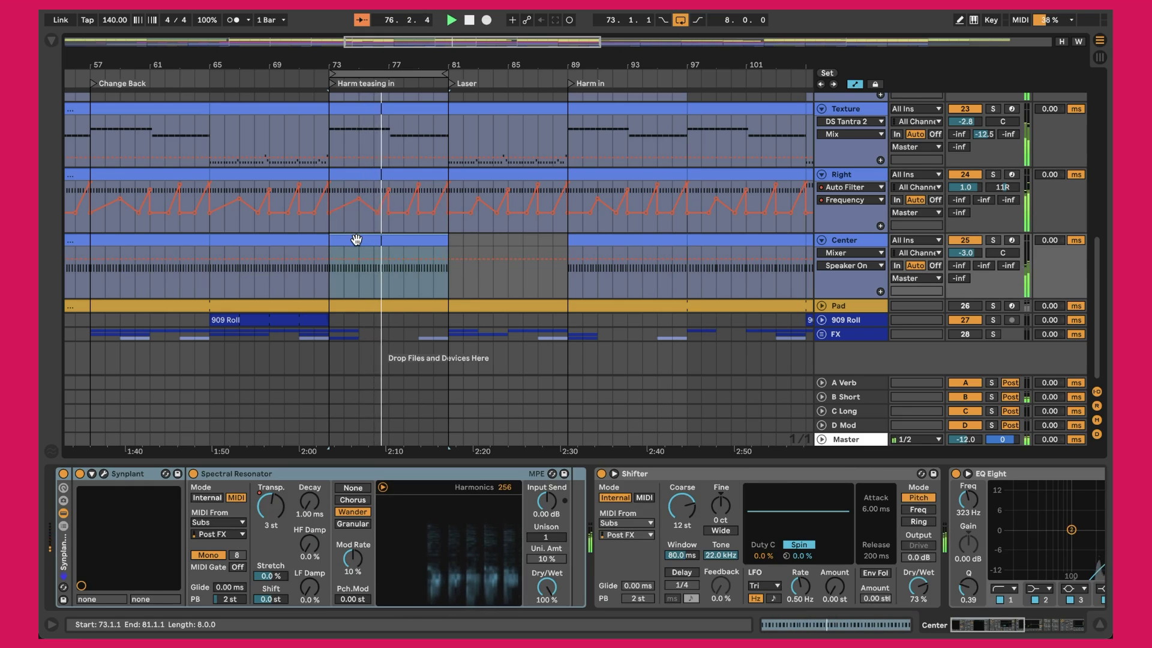
Step: Inspect the Synplant 2 patch on the Center track, and close the plug-in window
{"action": "left_click", "coordinate": [105, 474]}
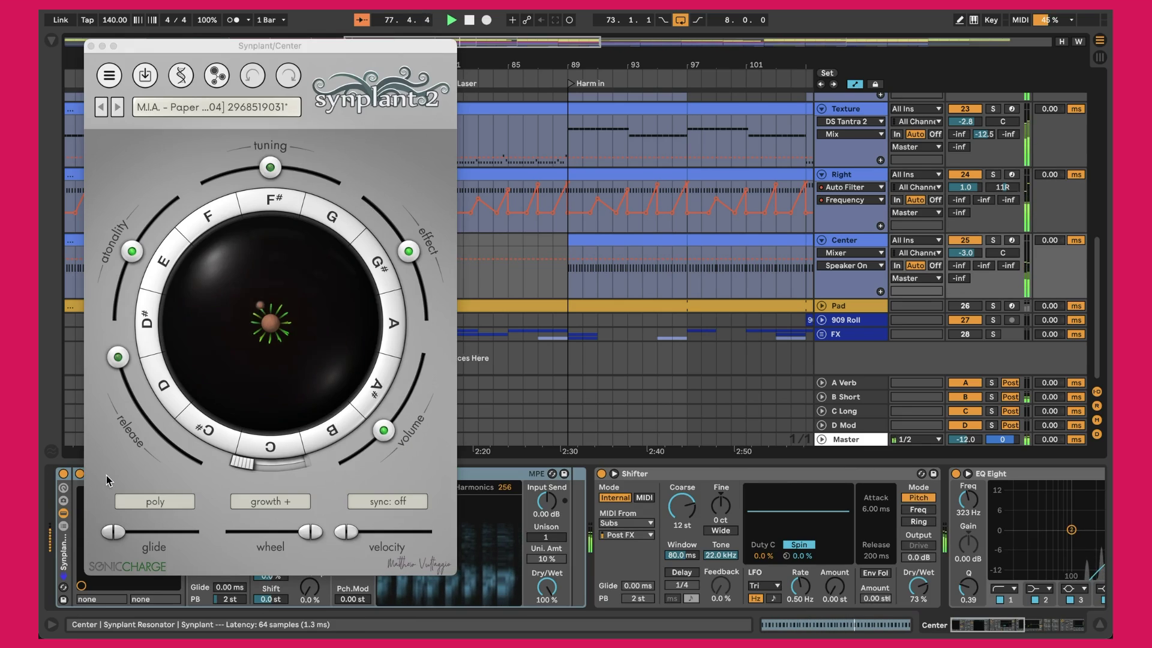
{"action": "left_click", "coordinate": [92, 46]}
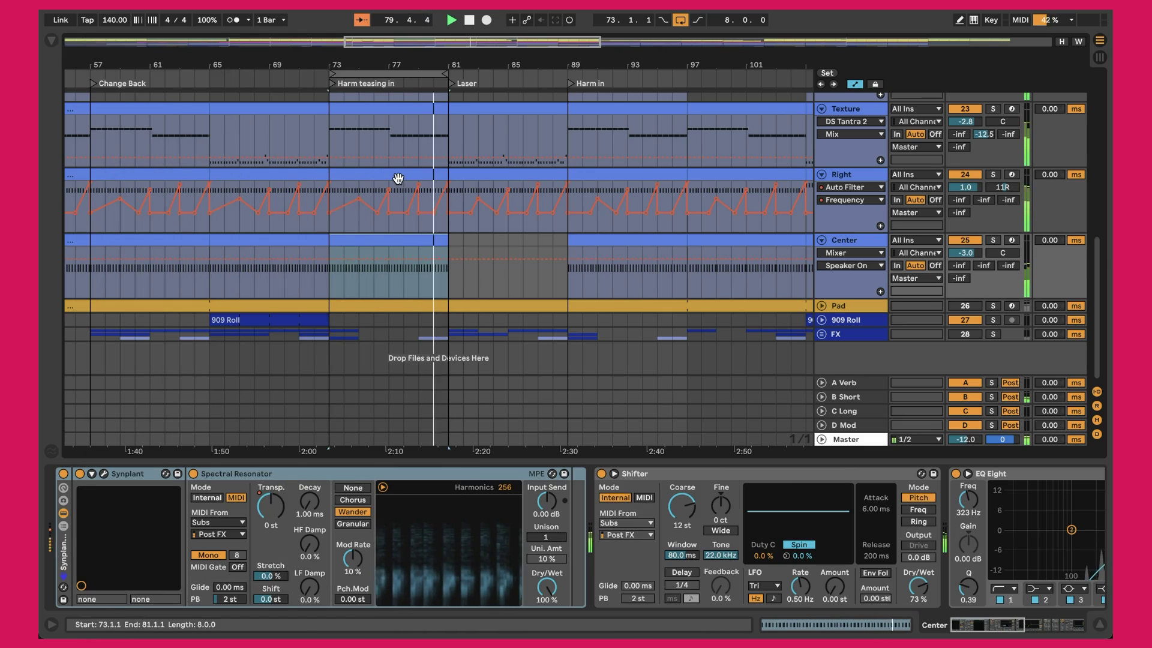
{"action": "left_click", "coordinate": [107, 475]}
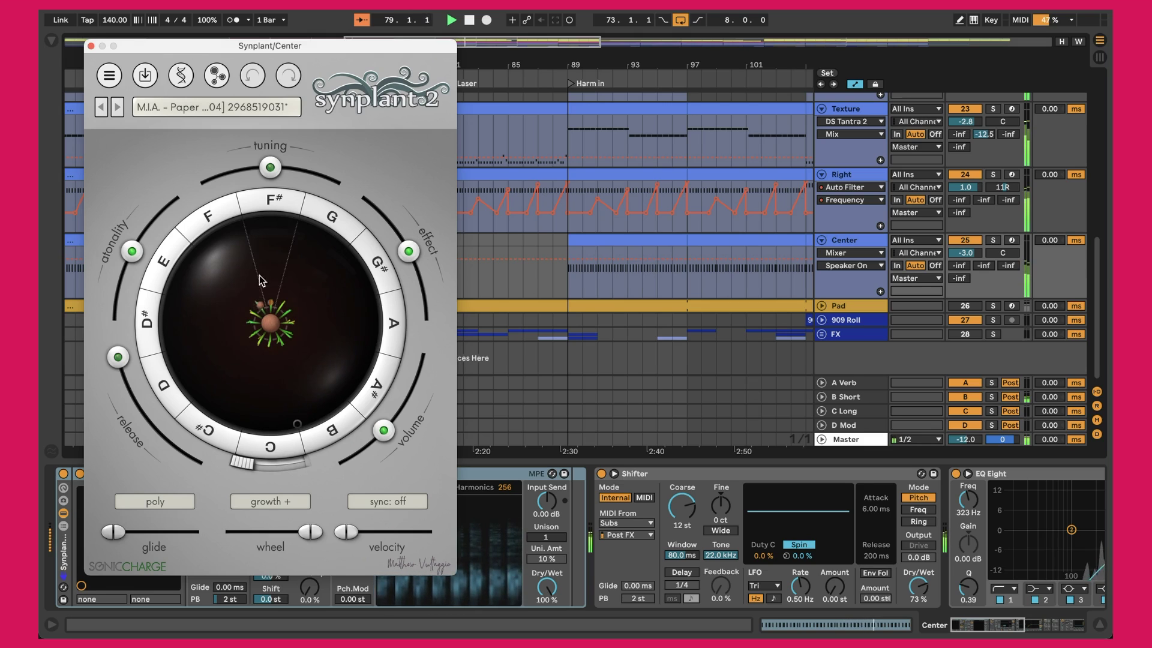
{"action": "left_click", "coordinate": [91, 47]}
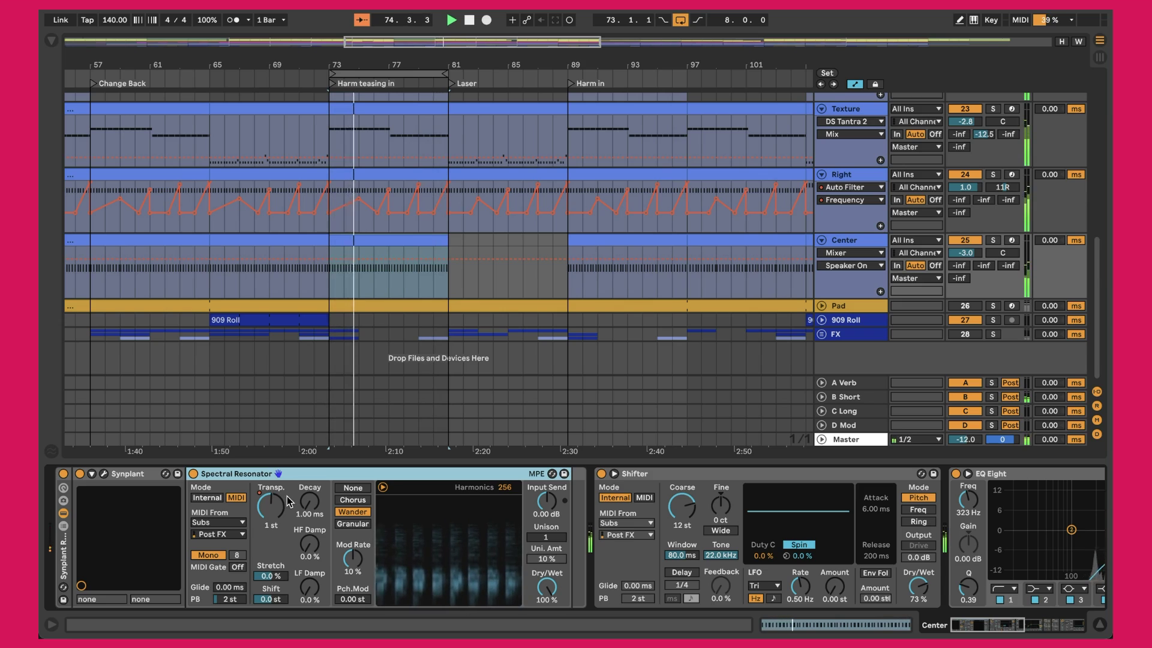
Step: Examine Spectral Resonator's Transpose and the Shifter's Coarse and Dry/Wet settings on the Center track
{"action": "scroll", "coordinate": [276, 505], "scroll_direction": "up", "scroll_amount": 3}
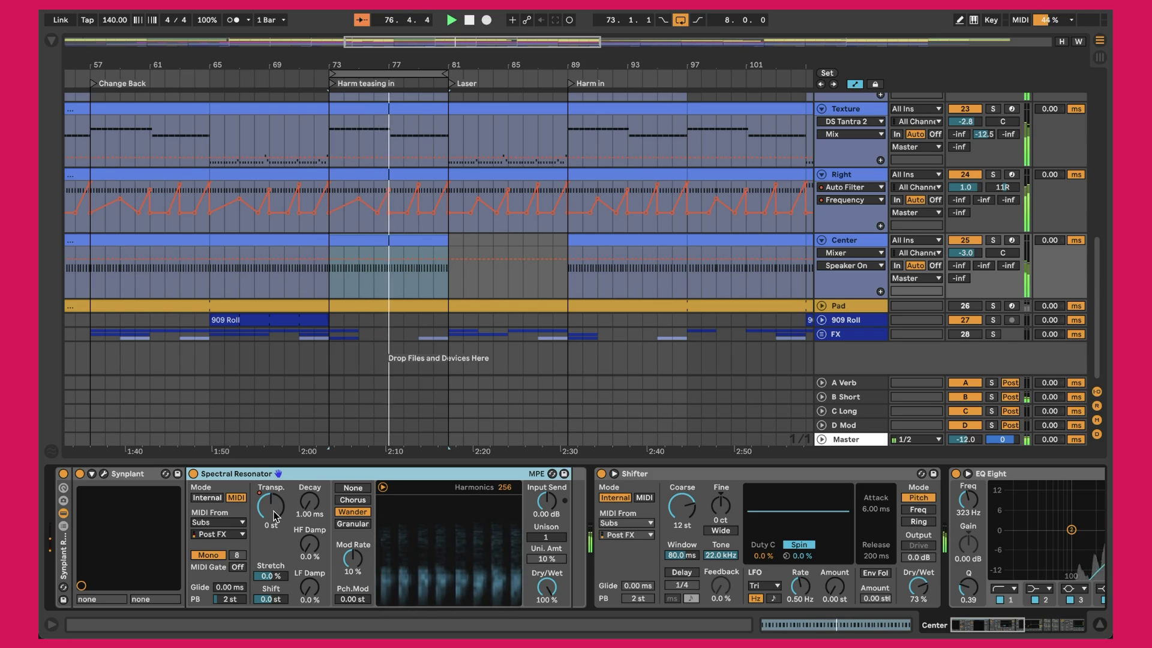
{"action": "scroll", "coordinate": [305, 528], "scroll_direction": "right", "scroll_amount": 5}
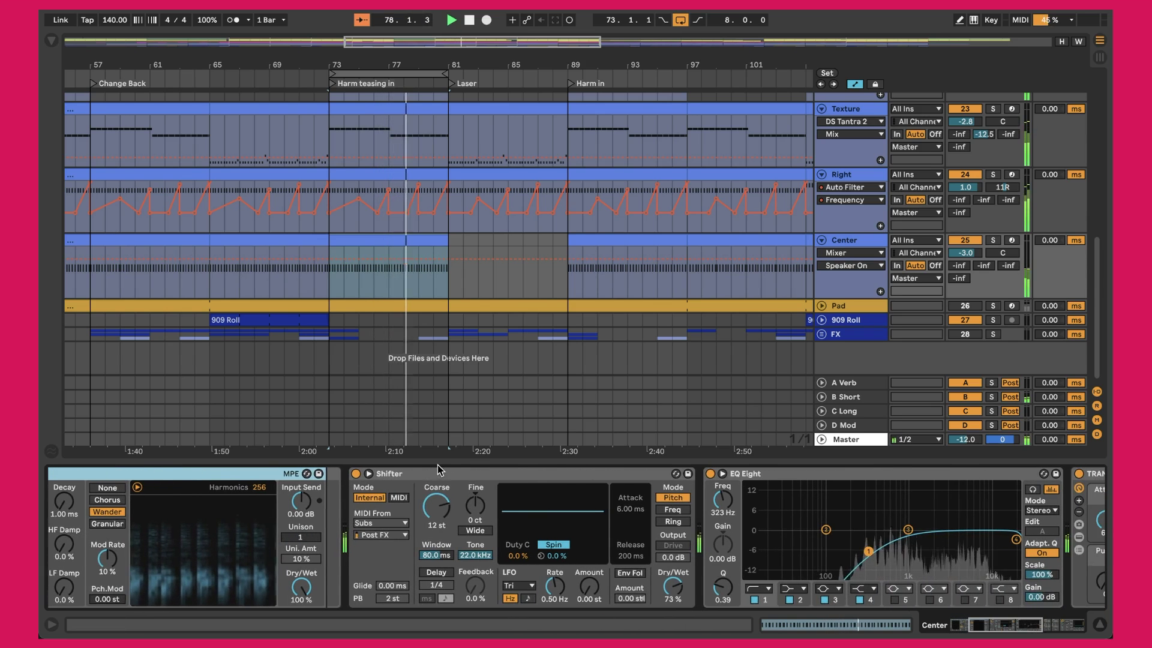
{"action": "left_click", "coordinate": [436, 474]}
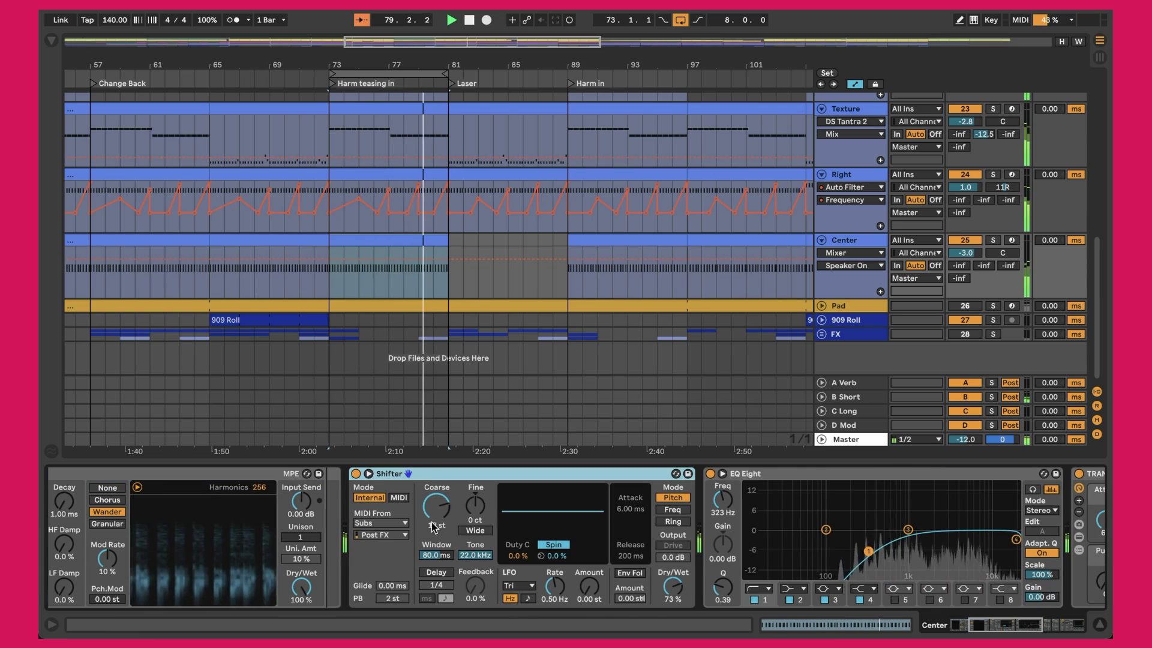
{"action": "scroll", "coordinate": [485, 478], "scroll_direction": "right", "scroll_amount": 2}
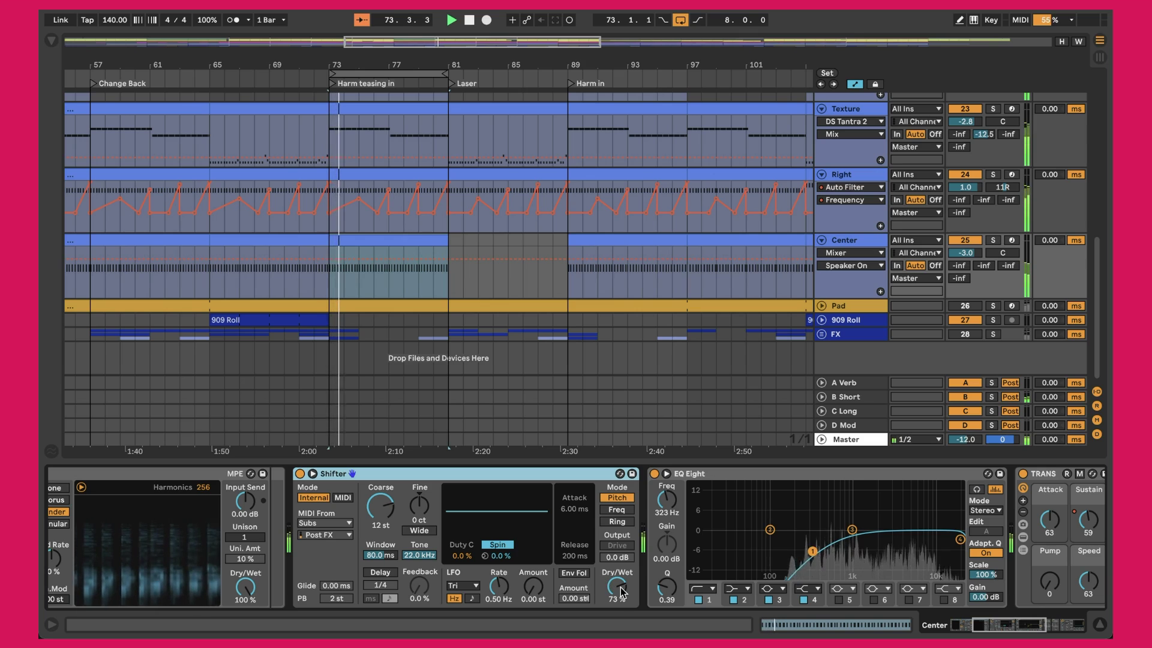
Step: Examine Center's EQ Eight, the TRANS and sidechain racks, and the Gate sidechained from L Organ
{"action": "scroll", "coordinate": [724, 511], "scroll_direction": "right", "scroll_amount": 3}
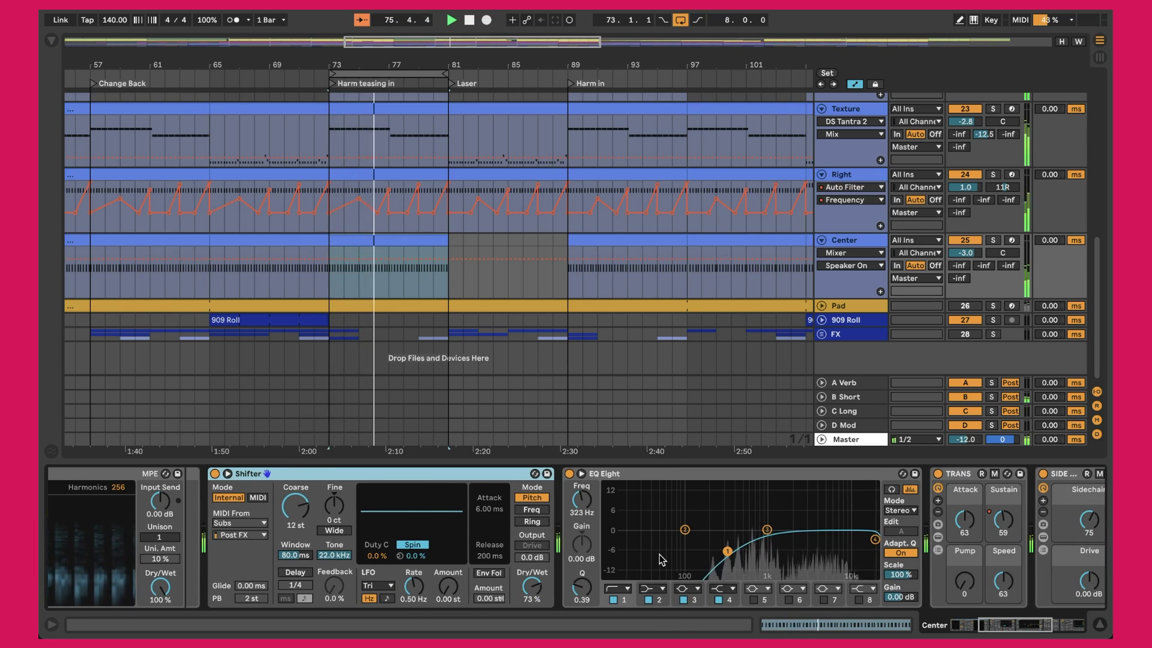
{"action": "scroll", "coordinate": [678, 569], "scroll_direction": "right", "scroll_amount": 10}
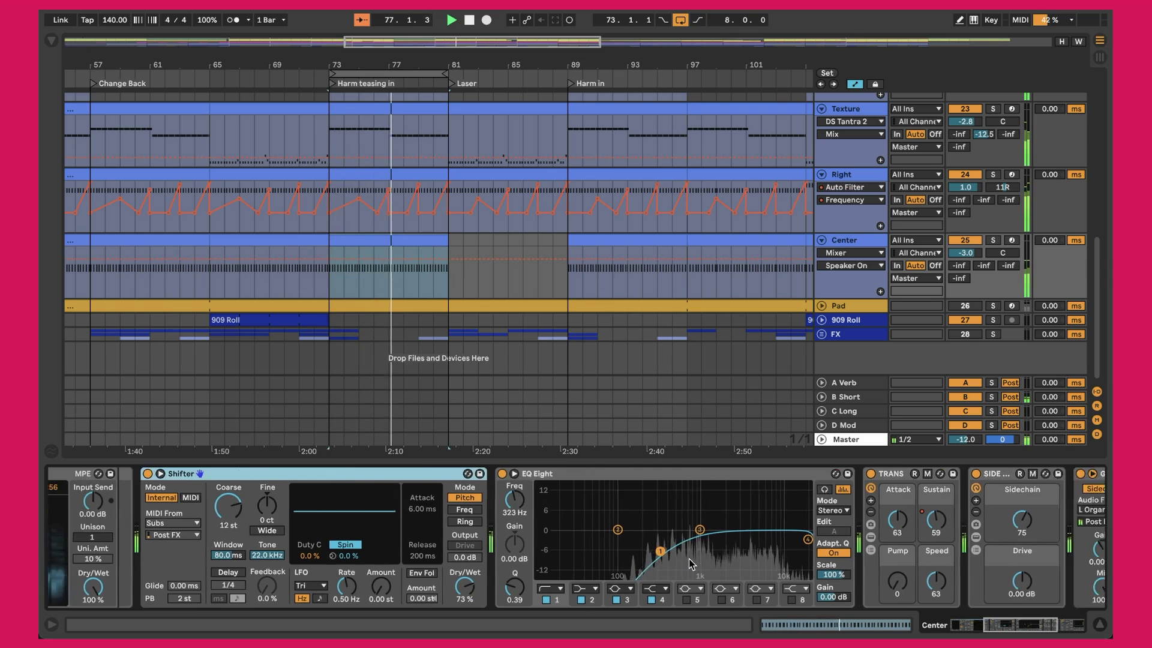
{"action": "left_click", "coordinate": [630, 477]}
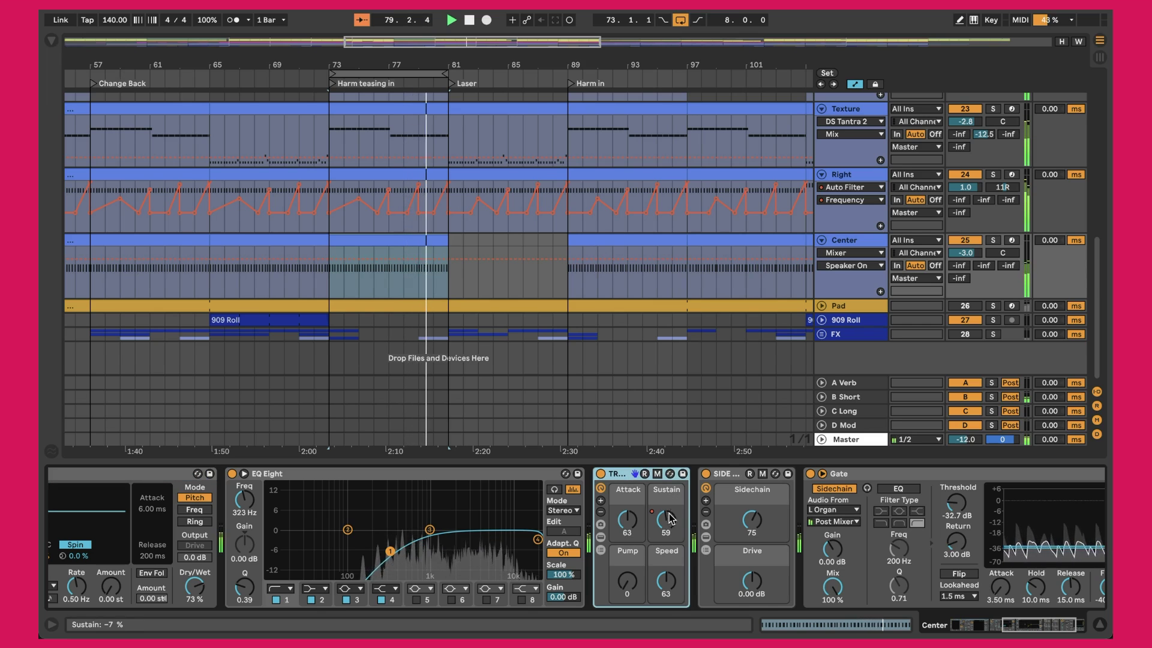
{"action": "scroll", "coordinate": [666, 498], "scroll_direction": "right", "scroll_amount": 2}
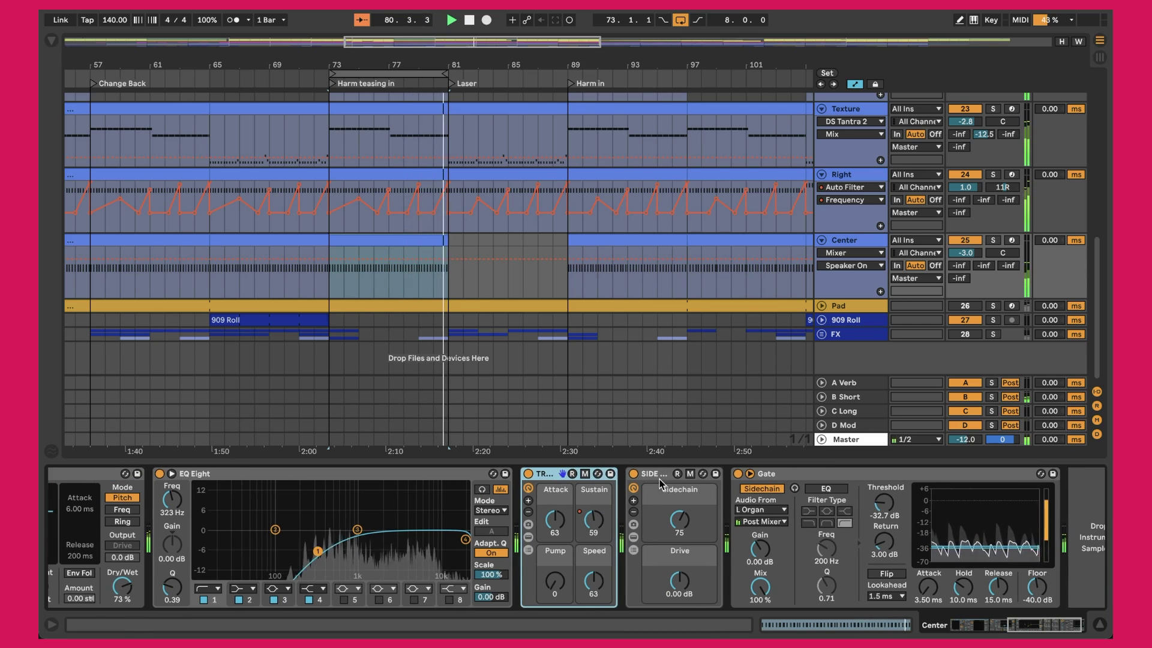
{"action": "left_click", "coordinate": [660, 483]}
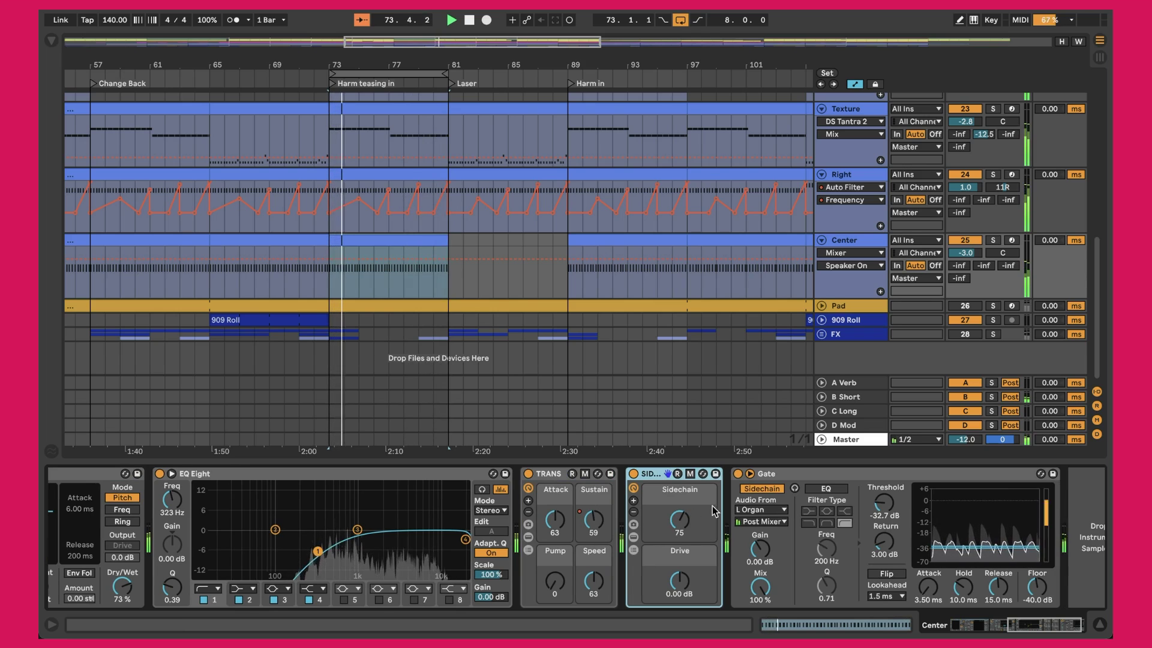
{"action": "scroll", "coordinate": [677, 549], "scroll_direction": "right", "scroll_amount": 1}
{"action": "left_click", "coordinate": [746, 477]}
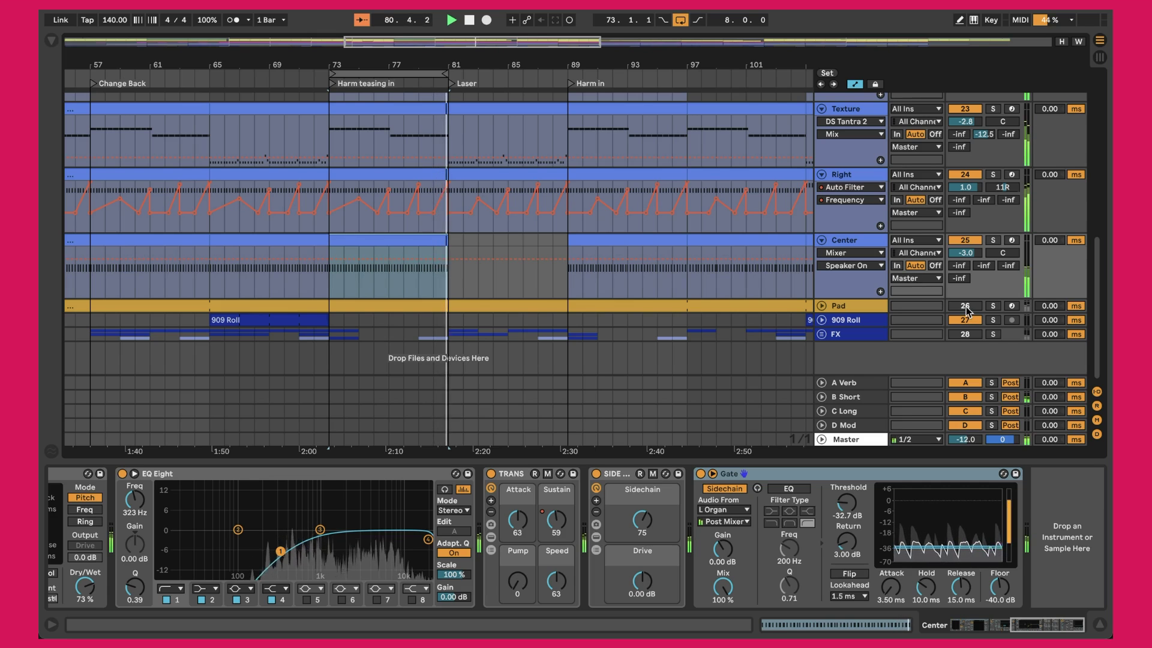
Step: Solo and unfold the Pad track, and open its clip to examine the chord notes
{"action": "left_click", "coordinate": [993, 305]}
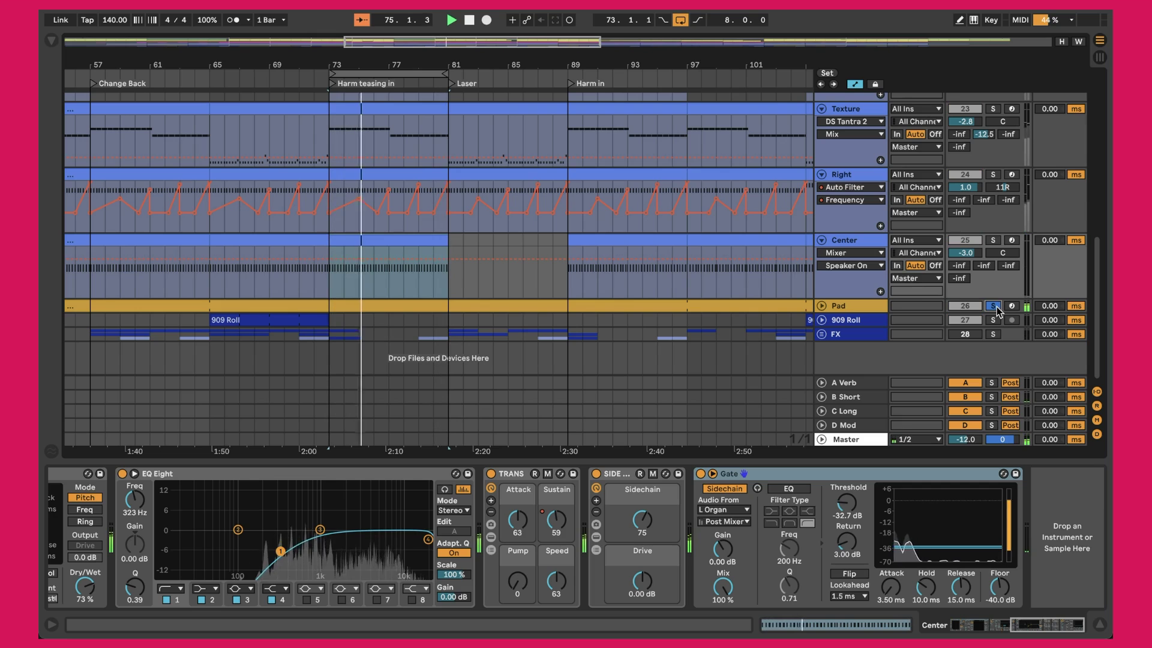
{"action": "left_click", "coordinate": [821, 305]}
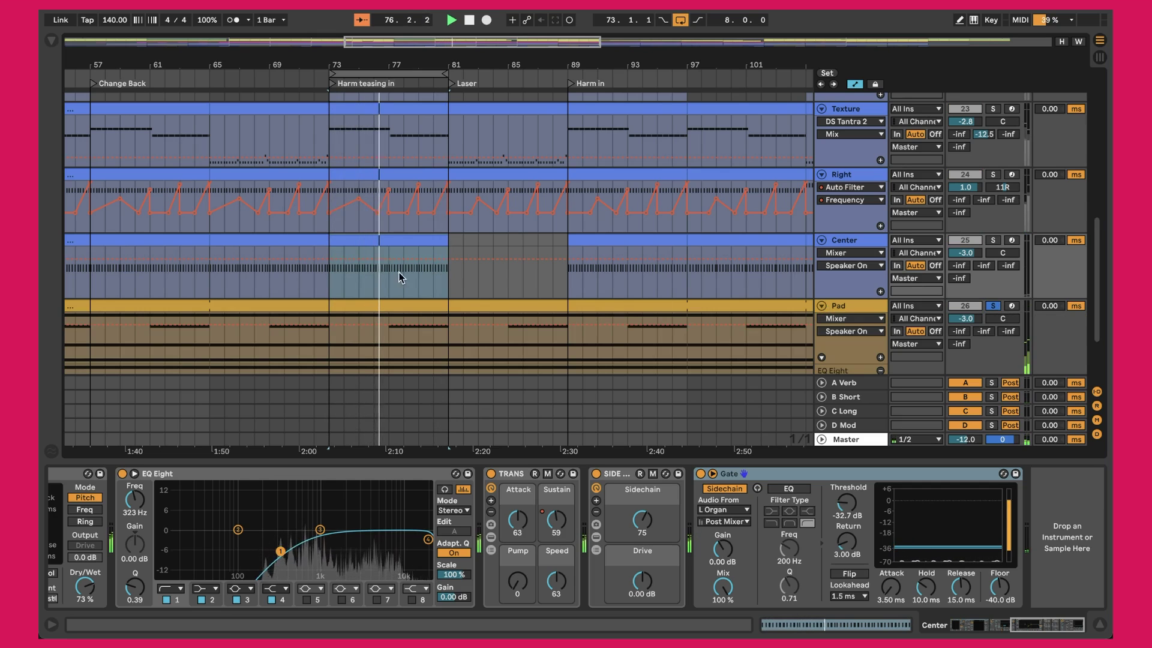
{"action": "double_click", "coordinate": [394, 301]}
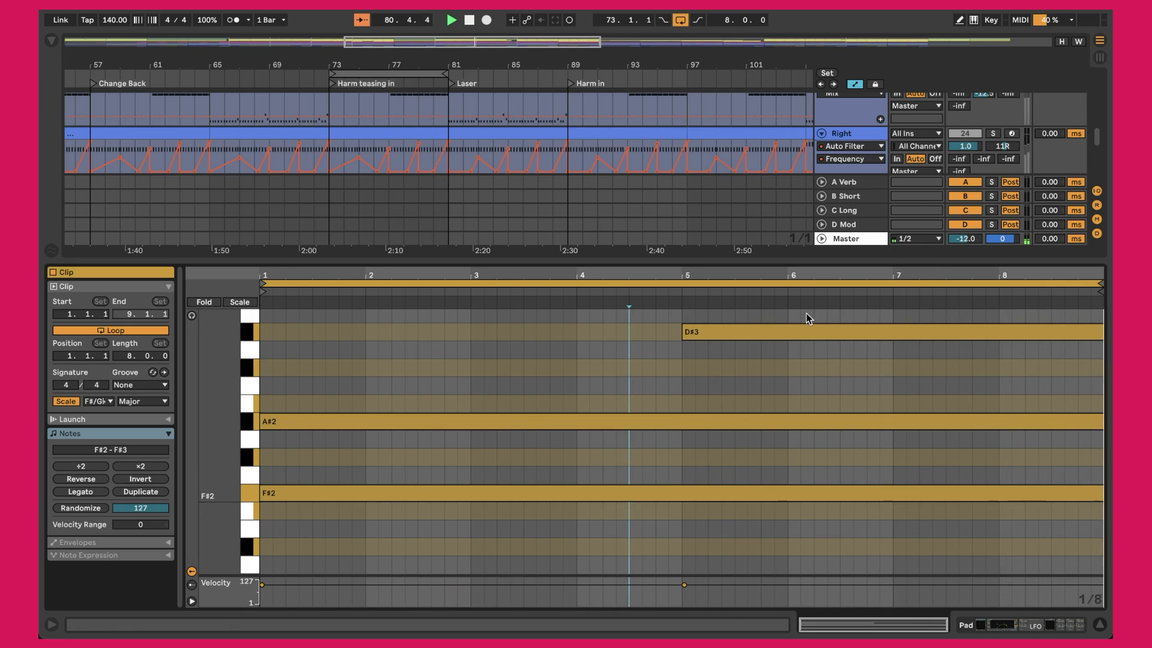
{"action": "key", "text": "shift+Tab"}
{"action": "left_click", "coordinate": [994, 265]}
{"action": "left_click", "coordinate": [994, 266]}
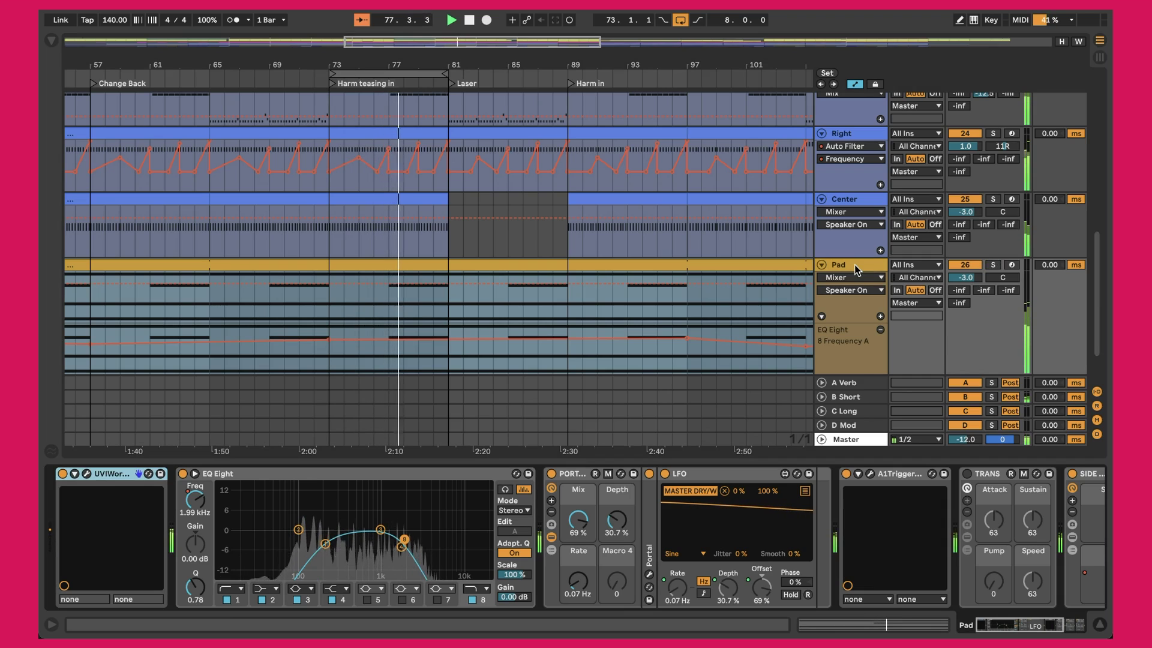
Step: Inspect the UVI Workstation patch on the Pad track, close its window, and examine the EQ Eight curve
{"action": "left_click", "coordinate": [87, 474]}
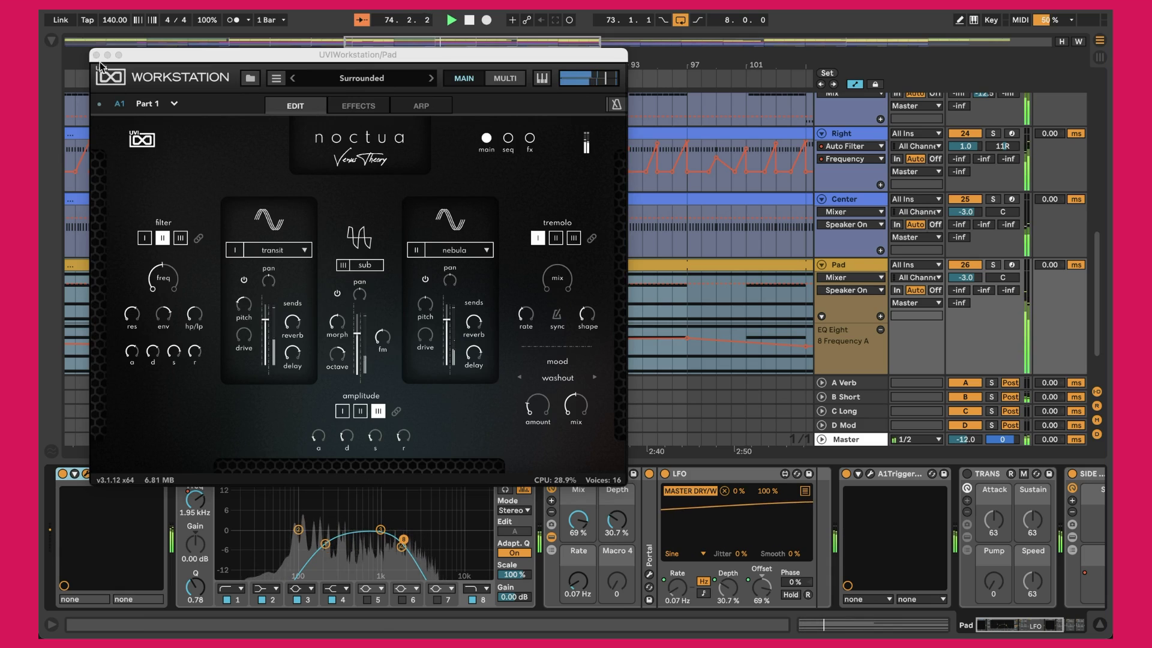
{"action": "left_click", "coordinate": [96, 55]}
{"action": "left_click", "coordinate": [275, 471]}
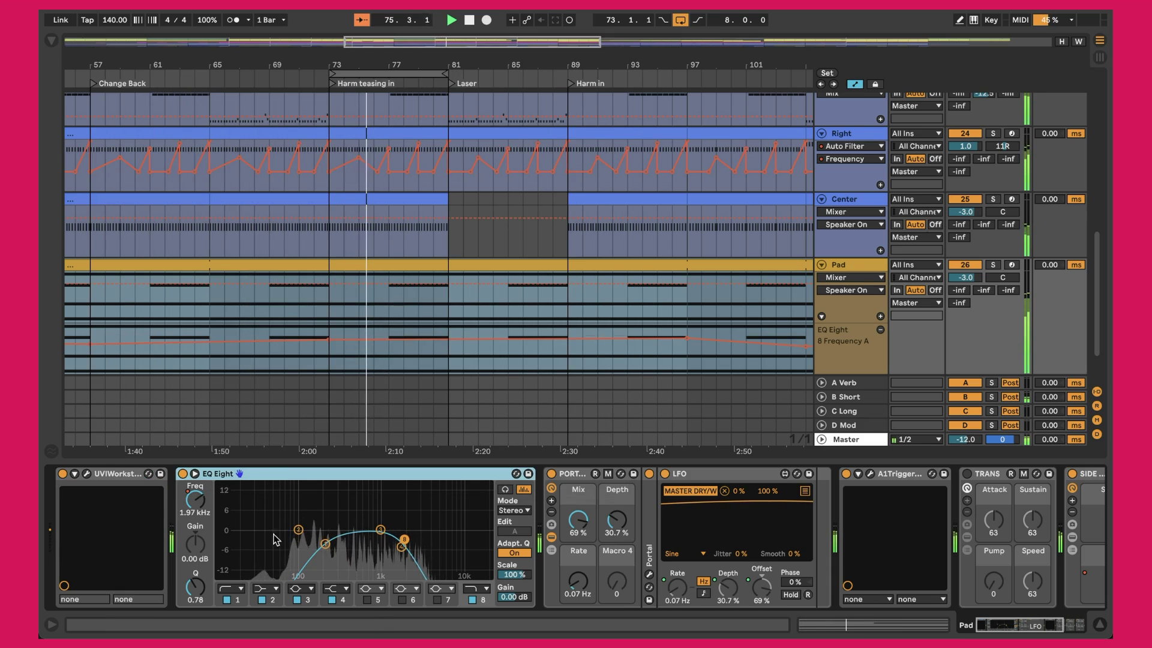
{"action": "scroll", "coordinate": [468, 565], "scroll_direction": "right", "scroll_amount": 4}
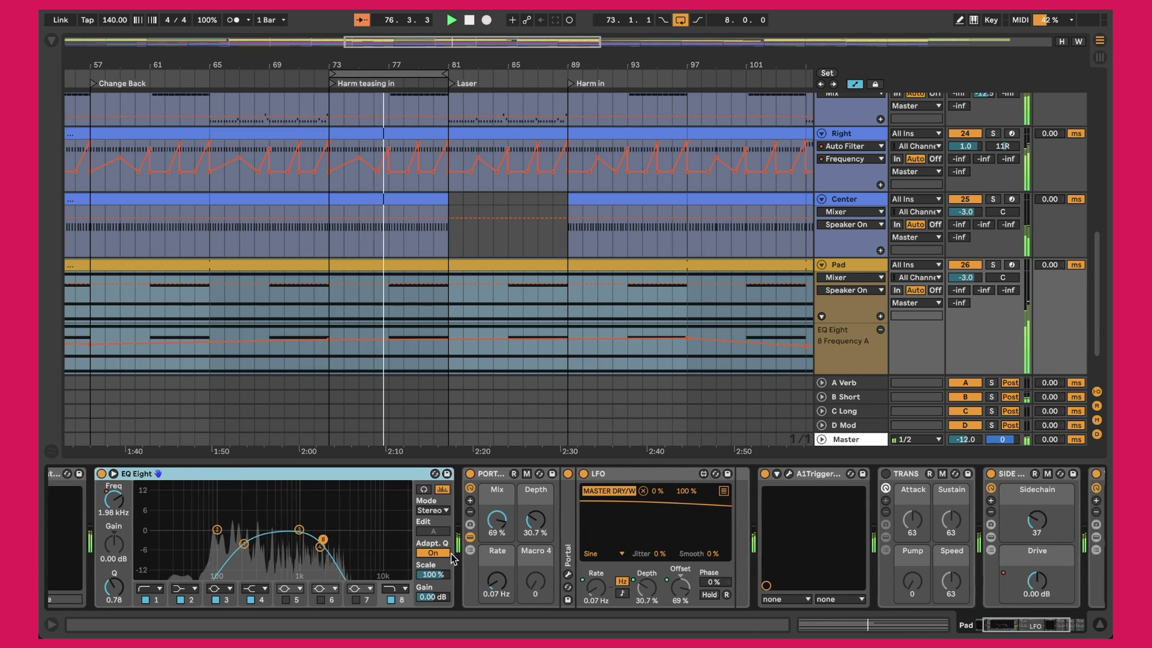
Step: Inspect the Pad's Portal rack, viewing the Portal plug-in and the LFO mapped to its Master Dry/Wet, and close the plug-in window
{"action": "left_click", "coordinate": [464, 480]}
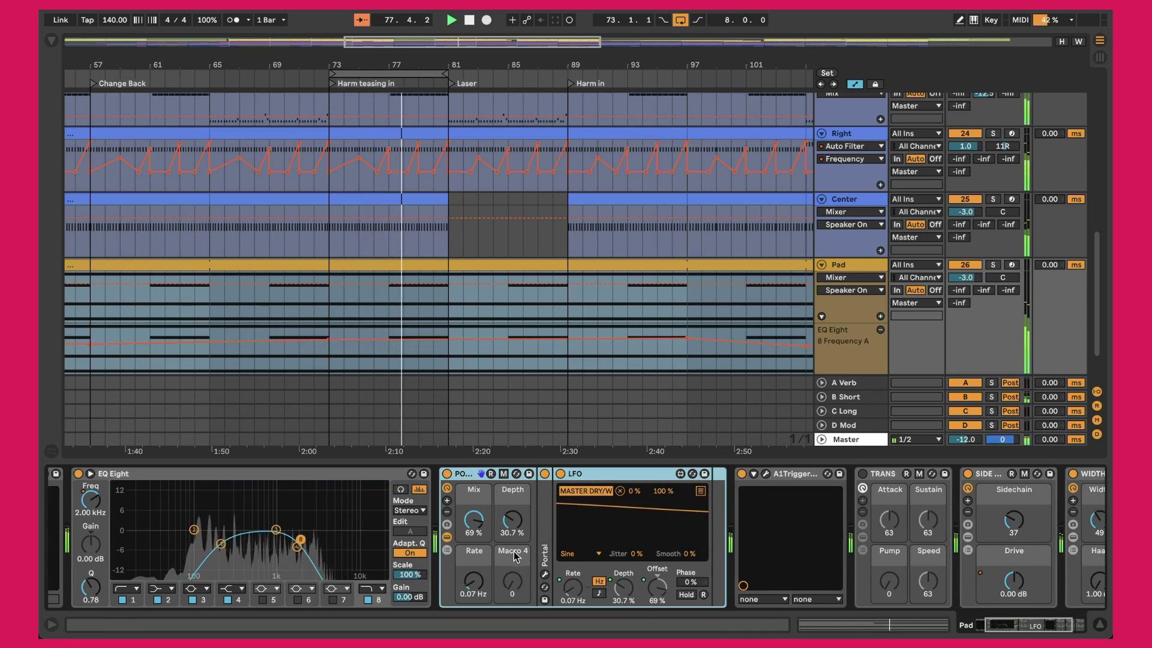
{"action": "left_click", "coordinate": [545, 575]}
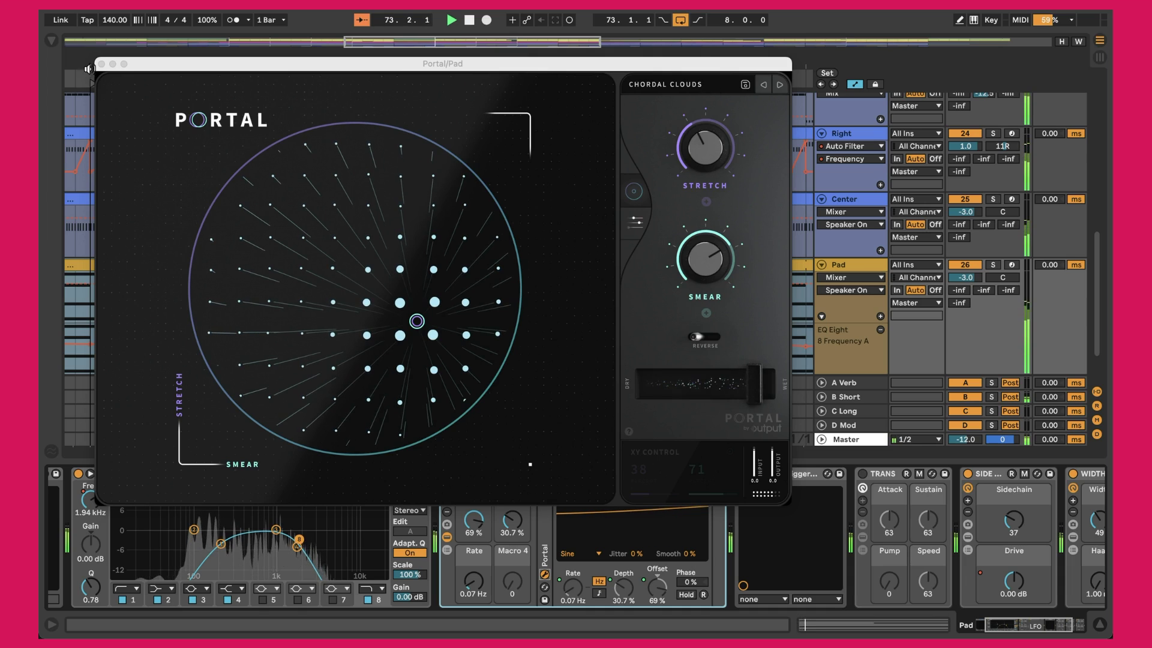
{"action": "left_click", "coordinate": [101, 64]}
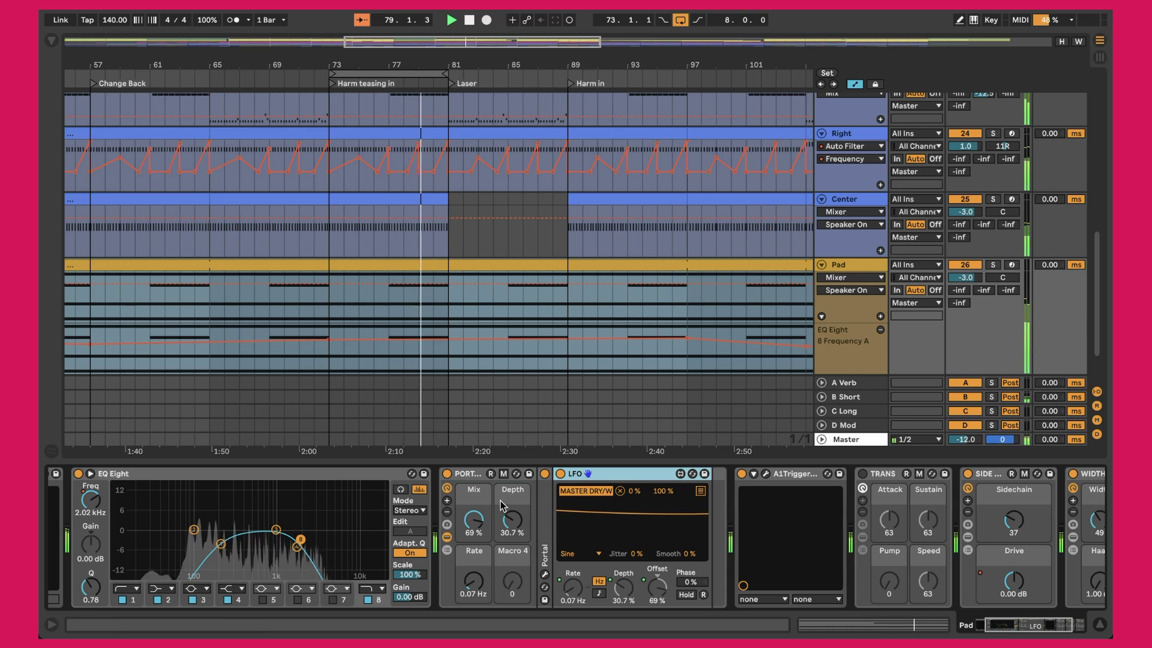
{"action": "left_click", "coordinate": [447, 536]}
{"action": "left_click", "coordinate": [447, 537]}
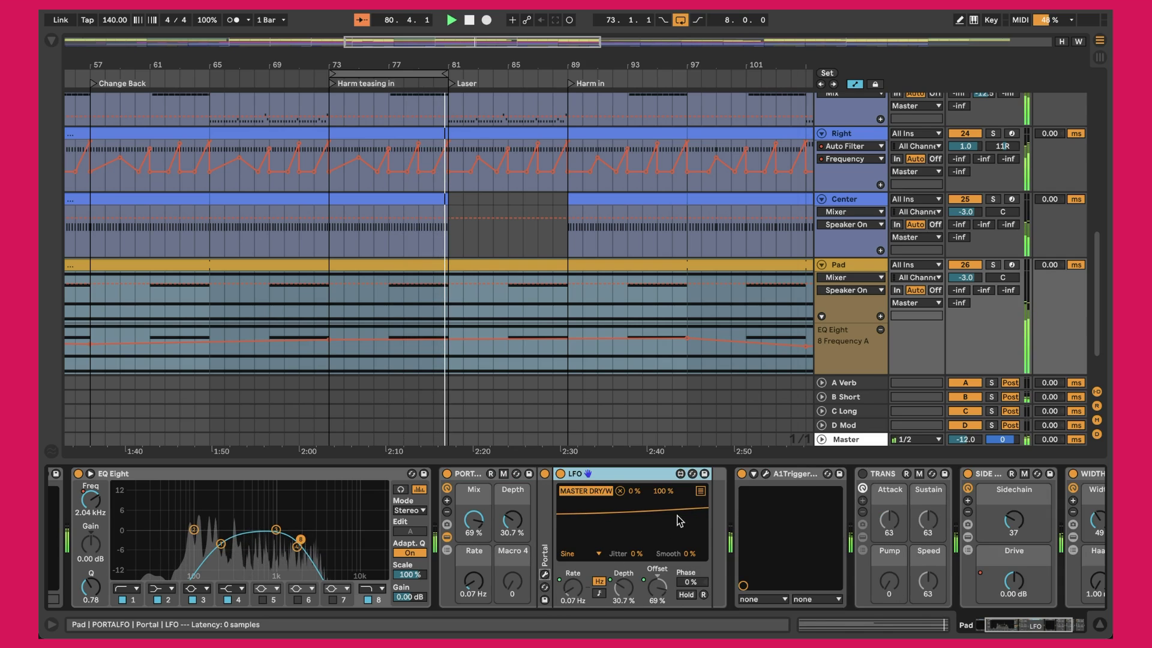
{"action": "left_click", "coordinate": [545, 575]}
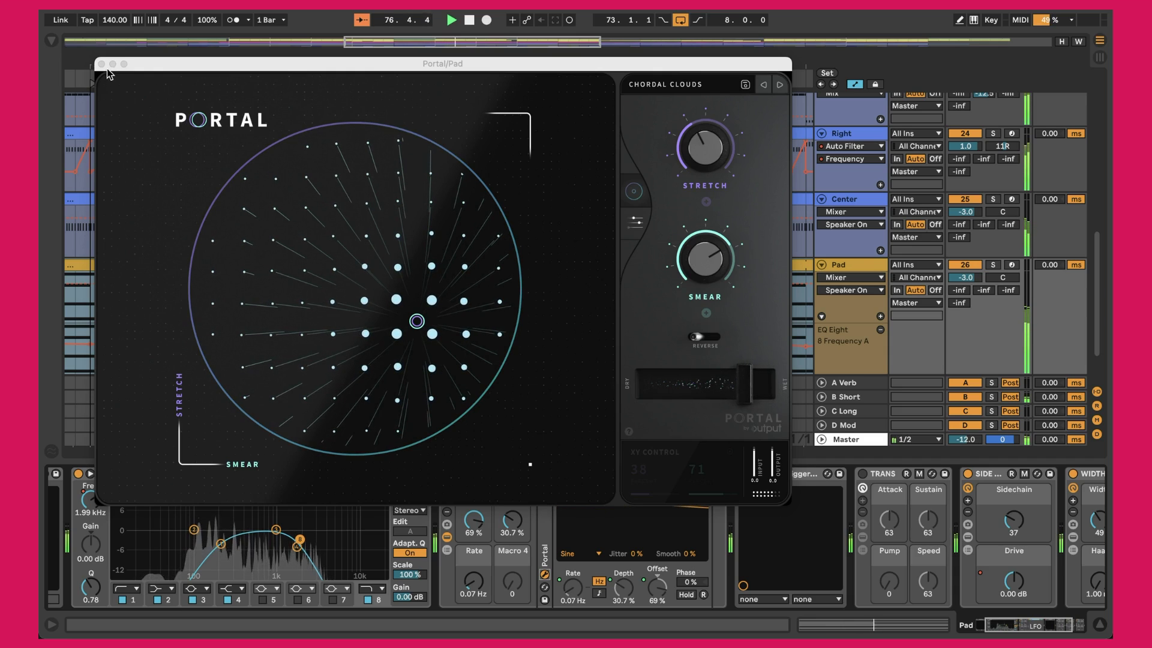
{"action": "left_click", "coordinate": [100, 64]}
Step: Inspect the Pad's A1TriggerGate pattern, close its window, and examine the sidechain and WIDTH racks
{"action": "scroll", "coordinate": [629, 478], "scroll_direction": "right", "scroll_amount": 3}
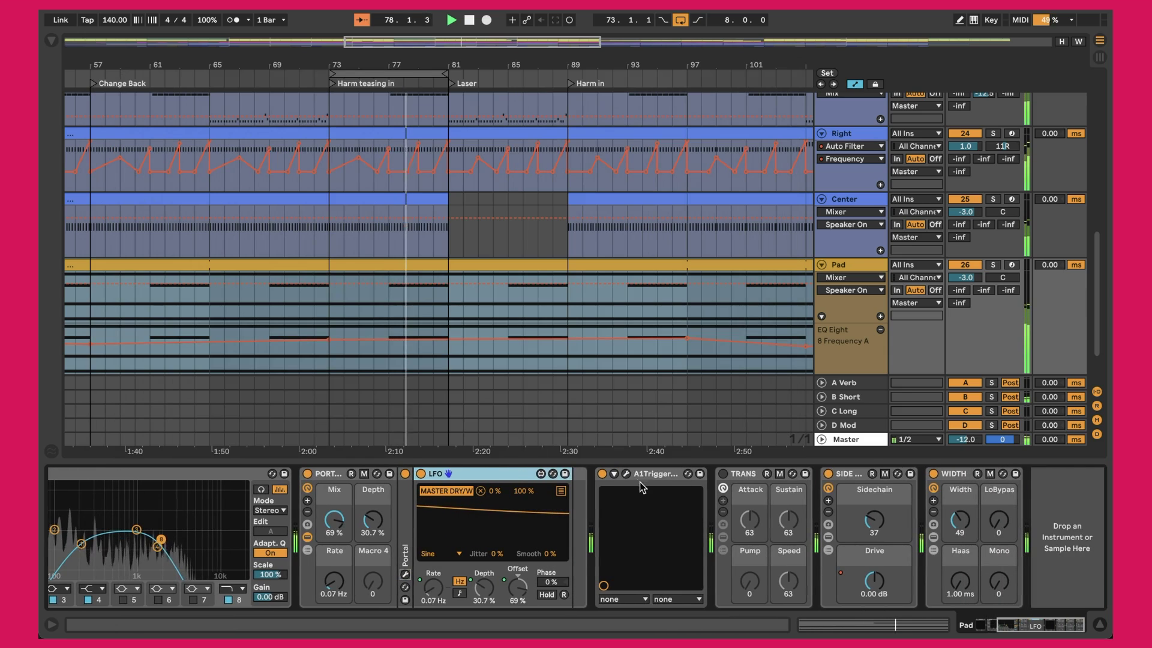
{"action": "left_click", "coordinate": [627, 475]}
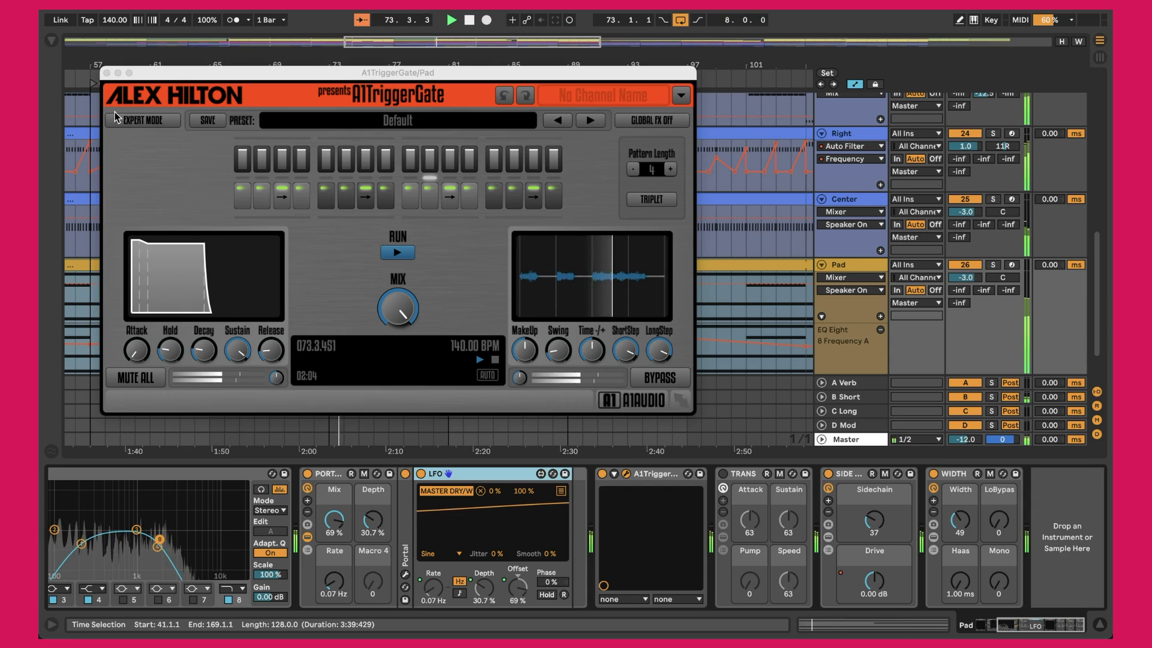
{"action": "left_click", "coordinate": [108, 73]}
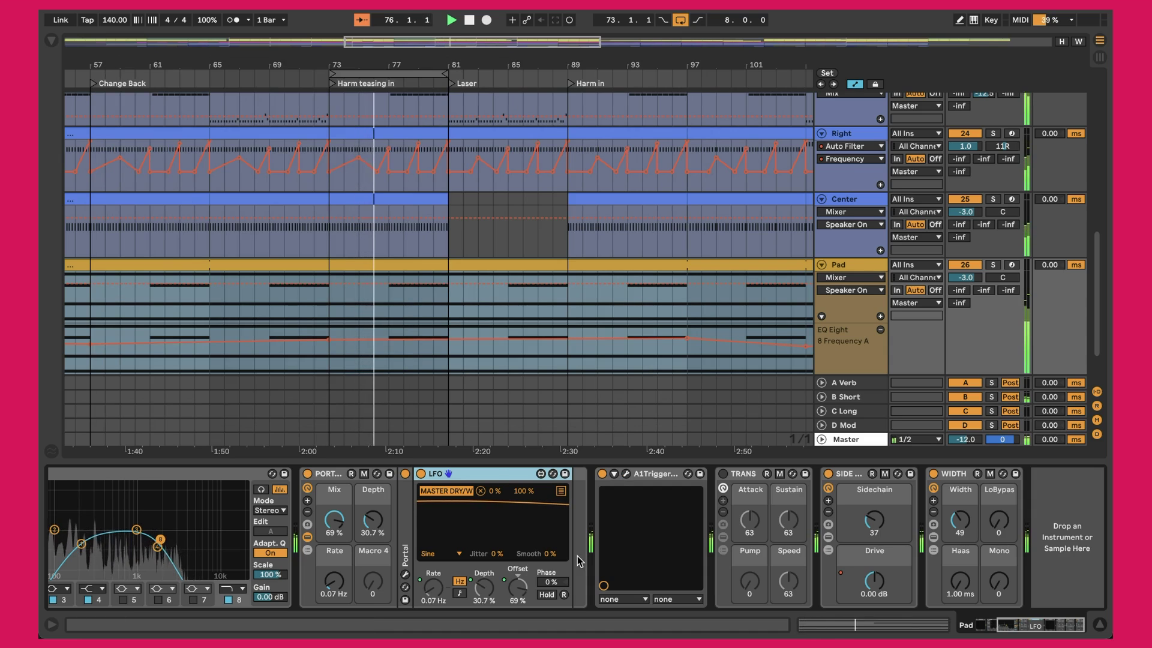
{"action": "left_click", "coordinate": [873, 507]}
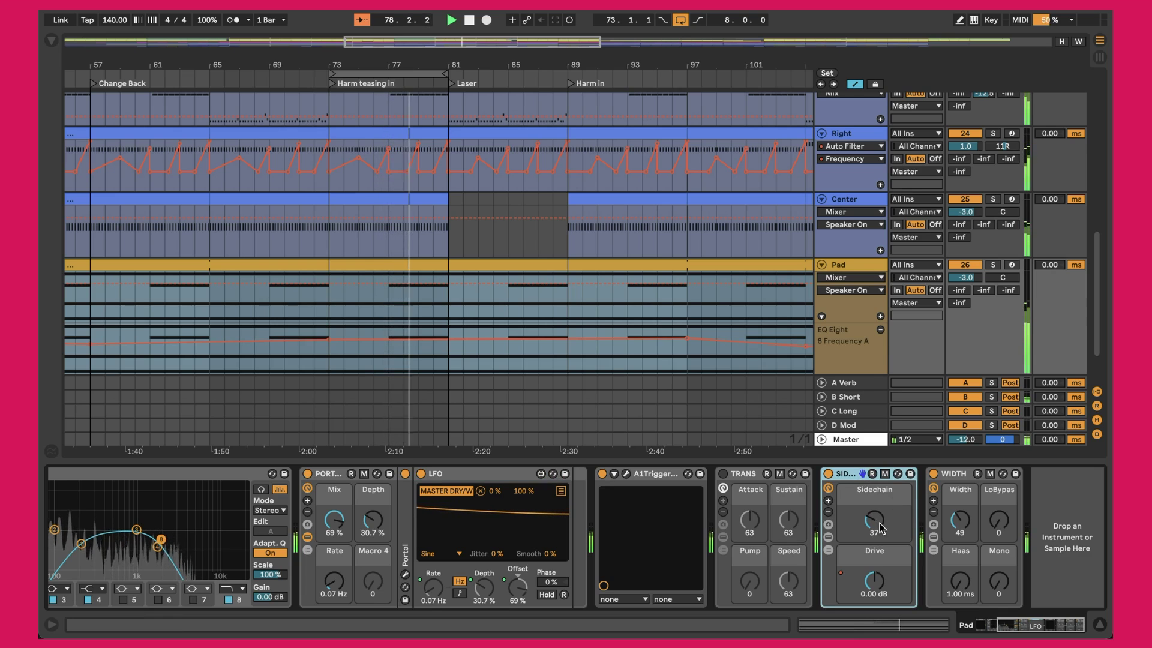
{"action": "left_click", "coordinate": [946, 484]}
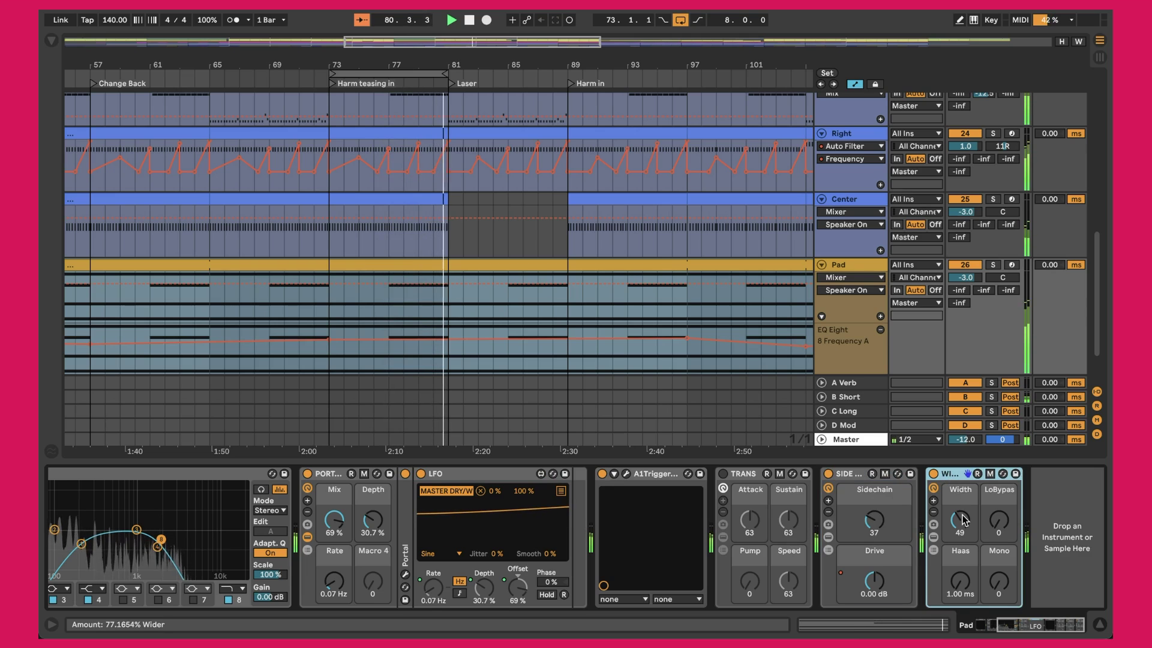
Step: Fold the Pad track, show the whole arrangement, and play from bar 25 with the VOX track selected
{"action": "left_click", "coordinate": [821, 265]}
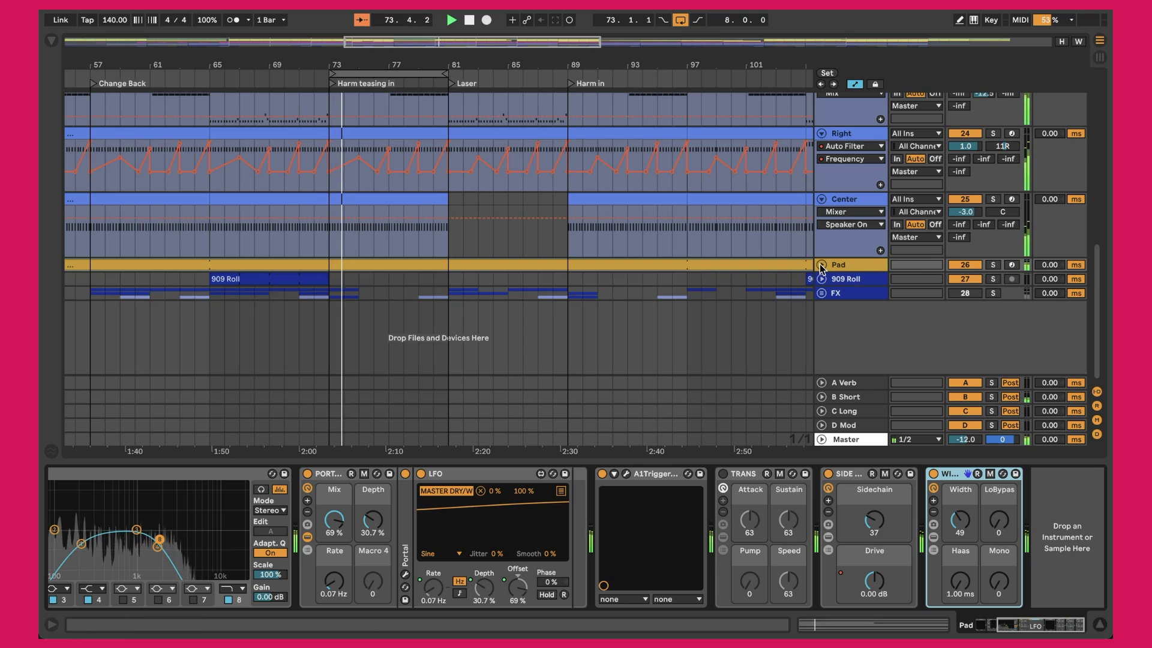
{"action": "key", "text": "w"}
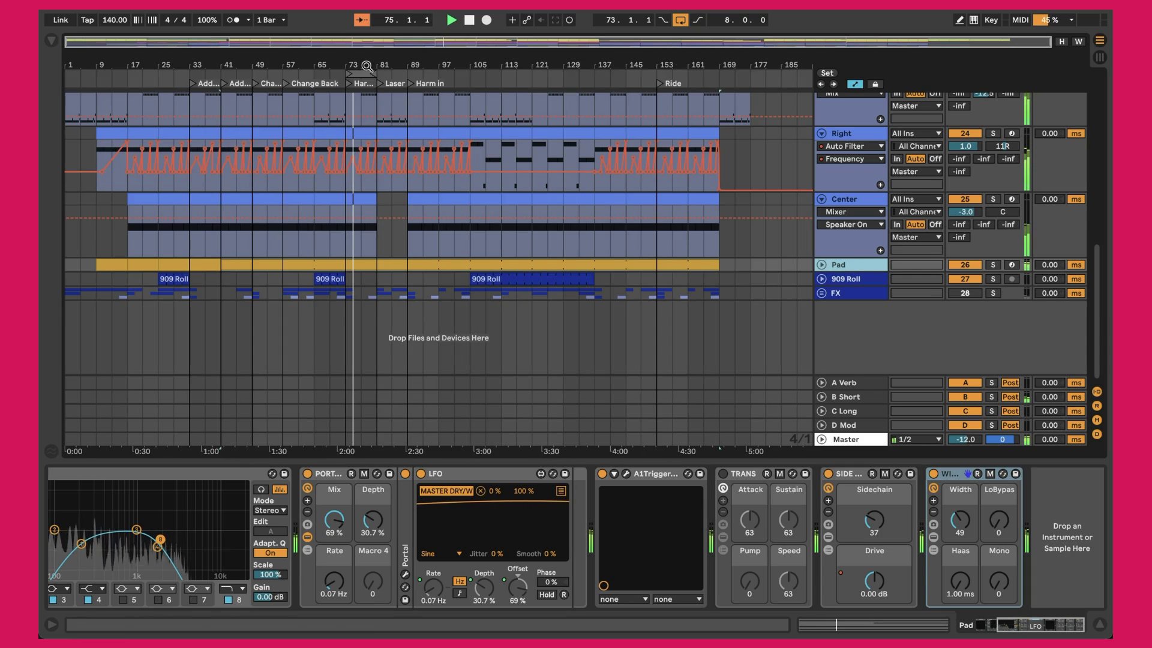
{"action": "scroll", "coordinate": [304, 192], "scroll_direction": "up", "scroll_amount": 10}
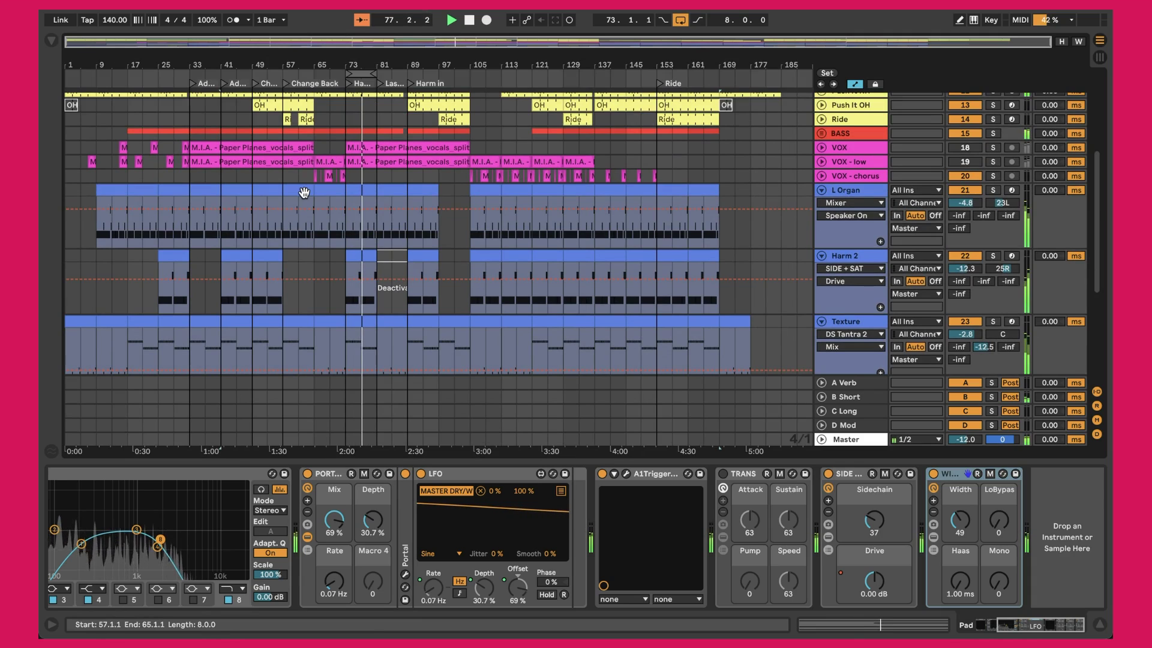
{"action": "left_click", "coordinate": [162, 154]}
{"action": "left_click", "coordinate": [175, 83]}
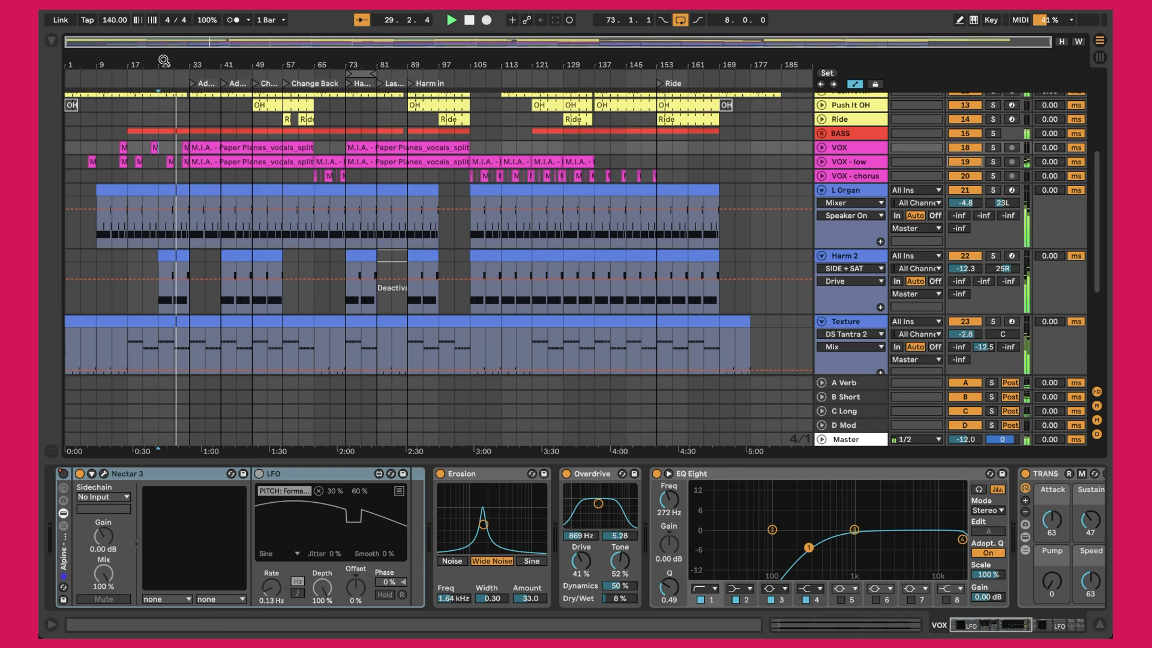
Step: Unfold the VOX and VOX - low tracks to show their vocal clips around the Add ou section
{"action": "left_click_drag", "start_coordinate": [164, 60], "coordinate": [163, 135]}
{"action": "left_click", "coordinate": [822, 148]}
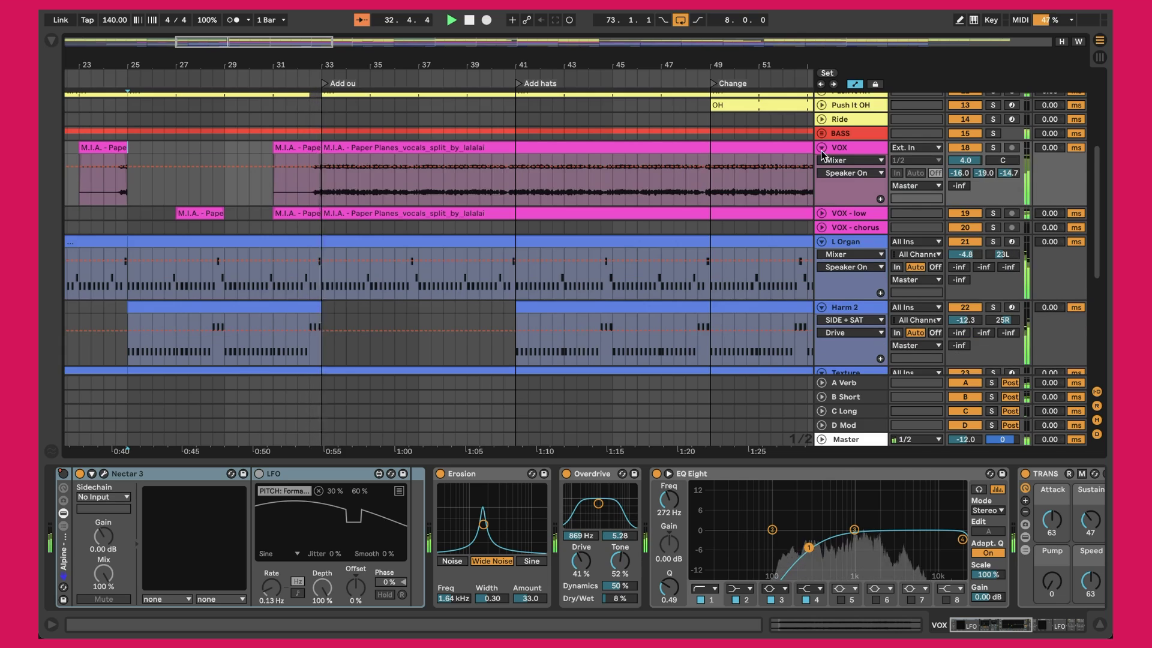
{"action": "left_click", "coordinate": [822, 213]}
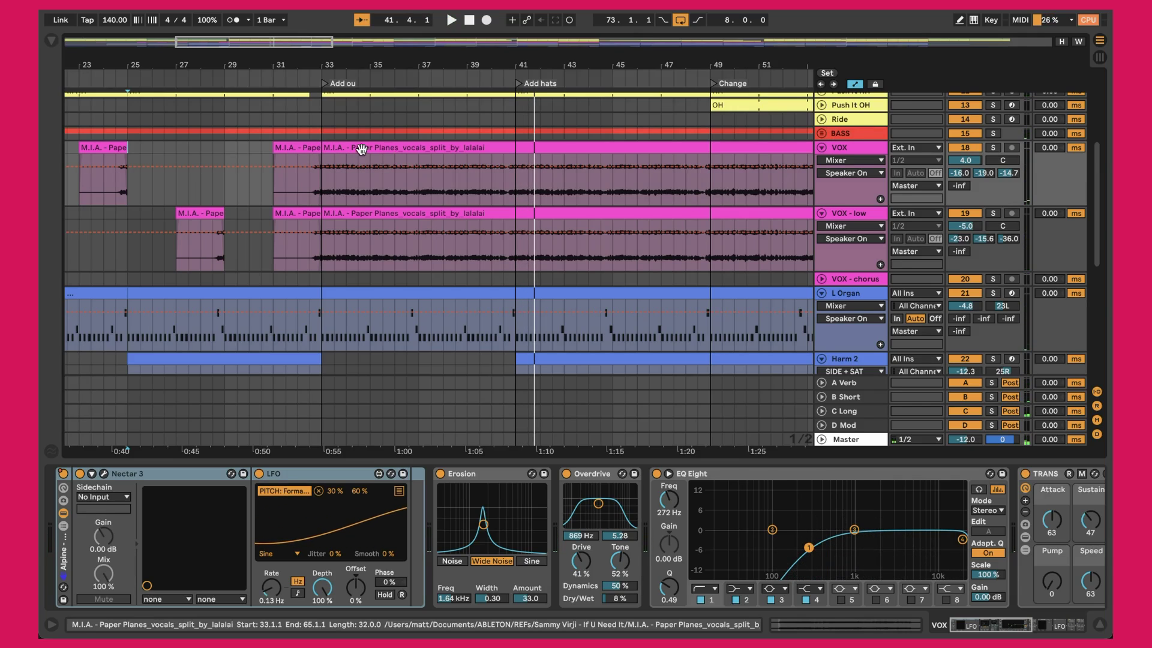
{"action": "left_click", "coordinate": [822, 148]}
{"action": "left_click", "coordinate": [821, 149]}
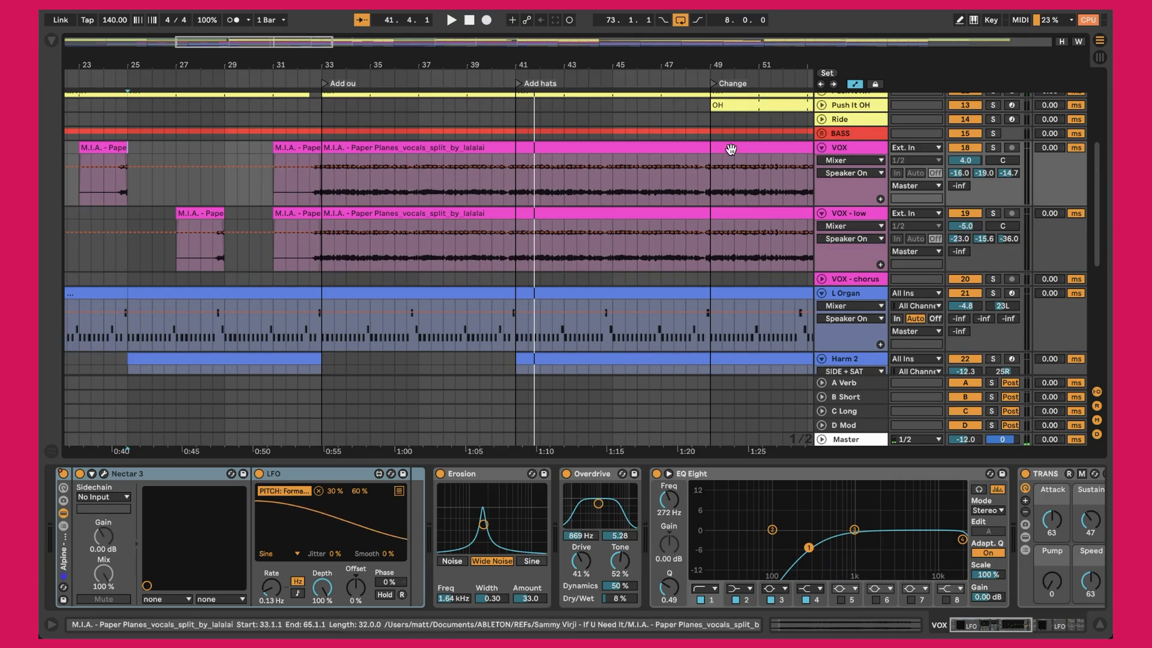
Step: Inspect the warp markers and pitch settings of the VOX clip at bar 33, and return to the track's devices
{"action": "left_click", "coordinate": [564, 148]}
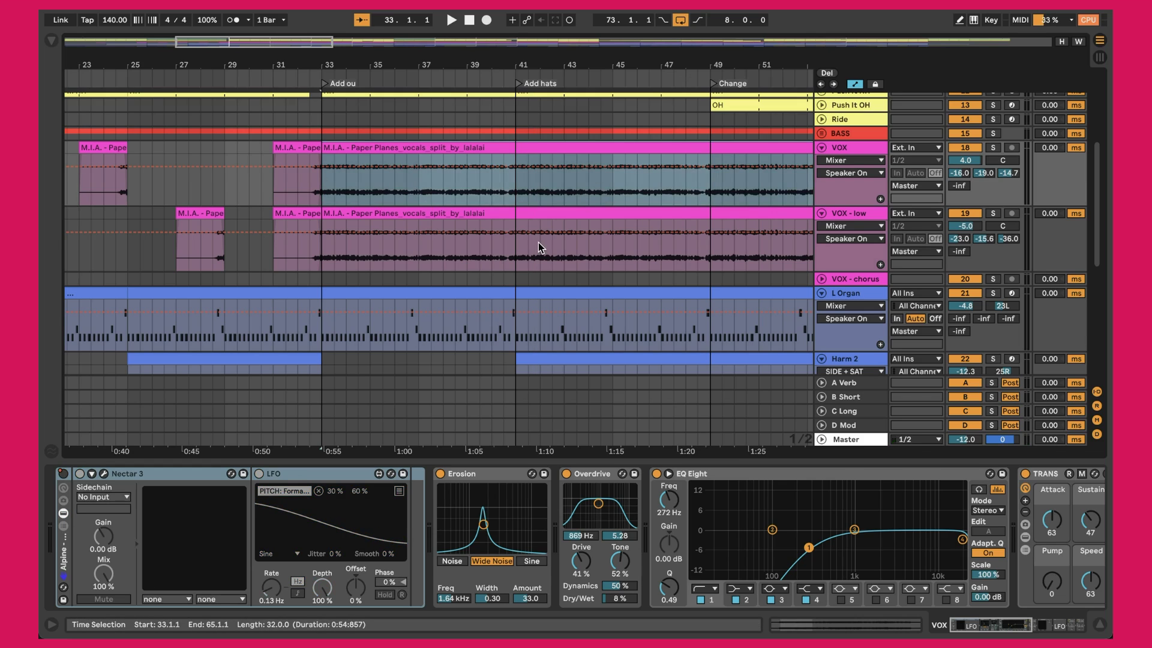
{"action": "double_click", "coordinate": [471, 144]}
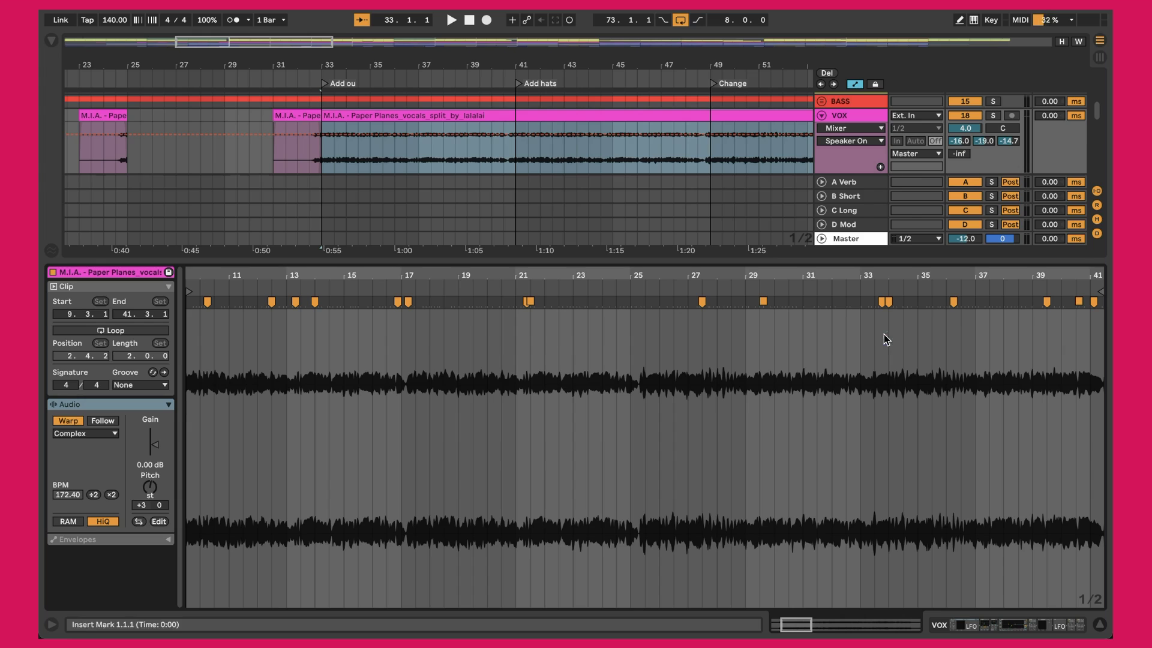
{"action": "key", "text": "ctrl+alt+l"}
{"action": "double_click", "coordinate": [876, 117]}
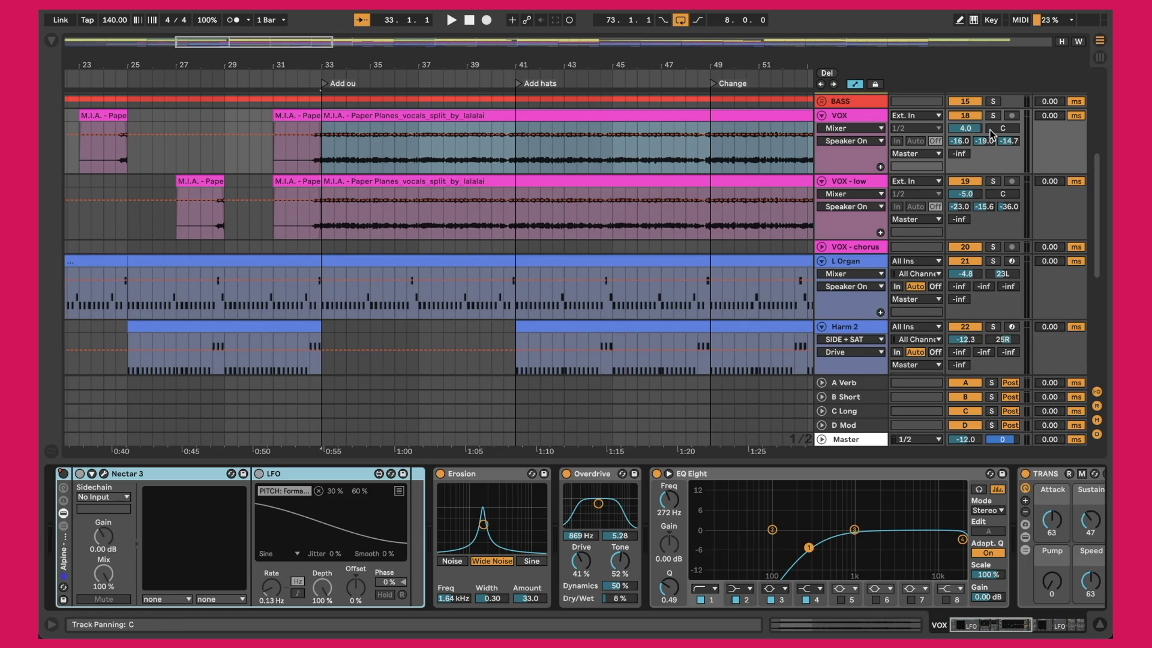
Step: Solo the VOX track and play it from bar 33
{"action": "left_click", "coordinate": [993, 116]}
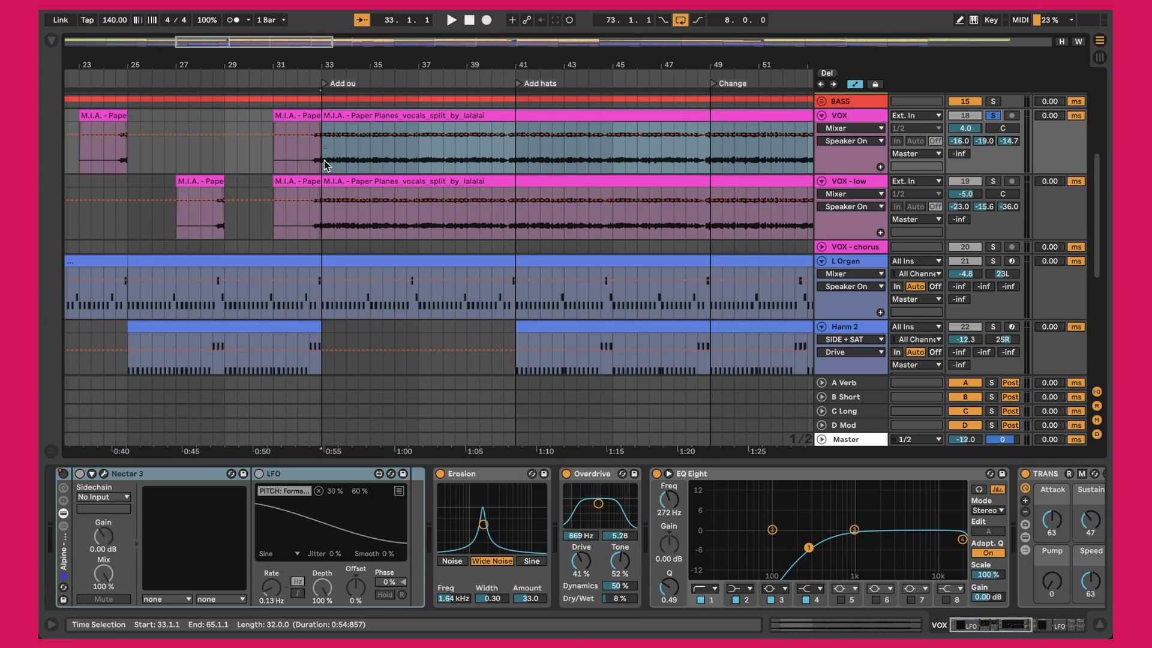
{"action": "left_click", "coordinate": [323, 161]}
{"action": "key", "text": "space"}
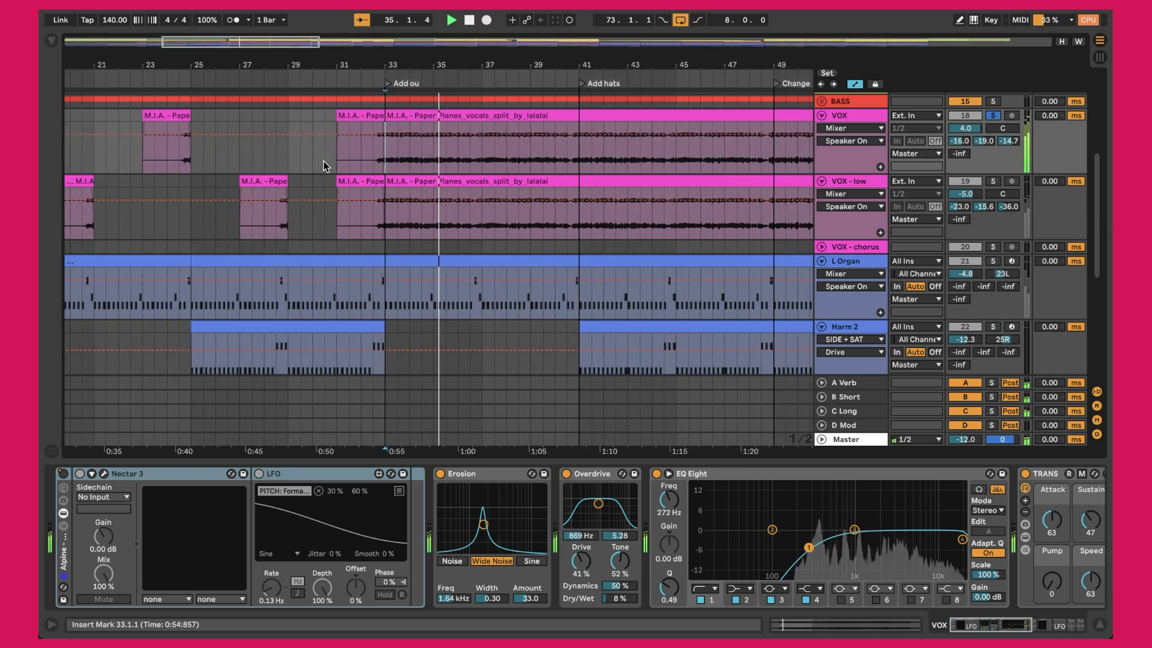
Step: Stop playback, look at the warp and pitch settings of the VOX clip at bar 33, and return to the track's devices
{"action": "key", "text": "space"}
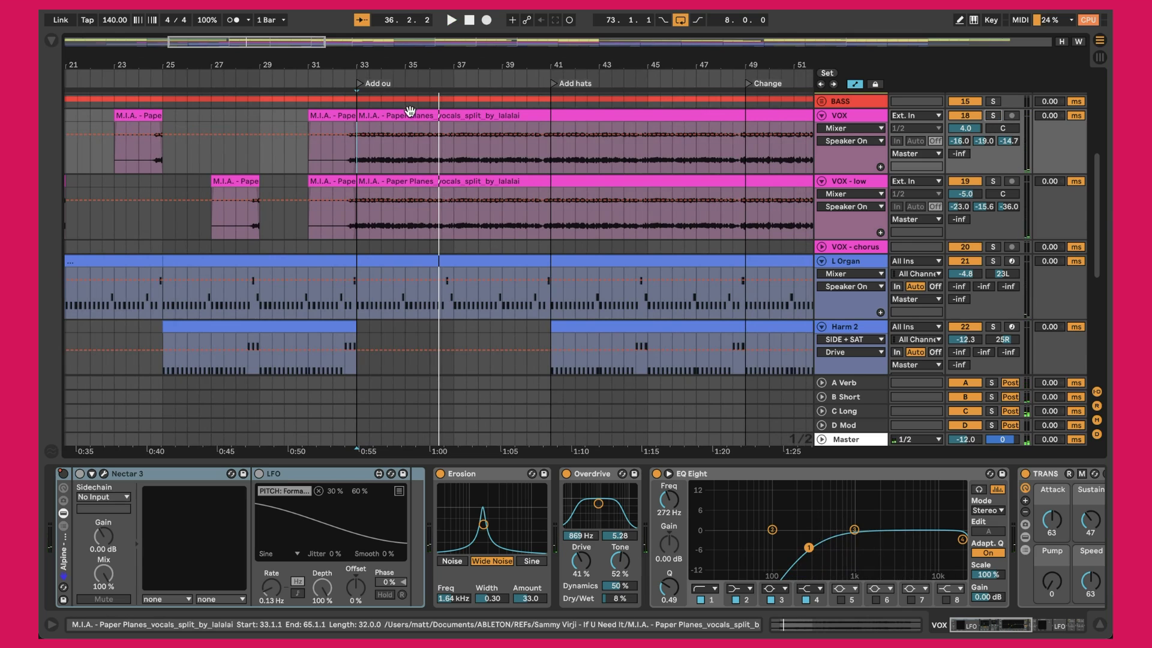
{"action": "double_click", "coordinate": [409, 116]}
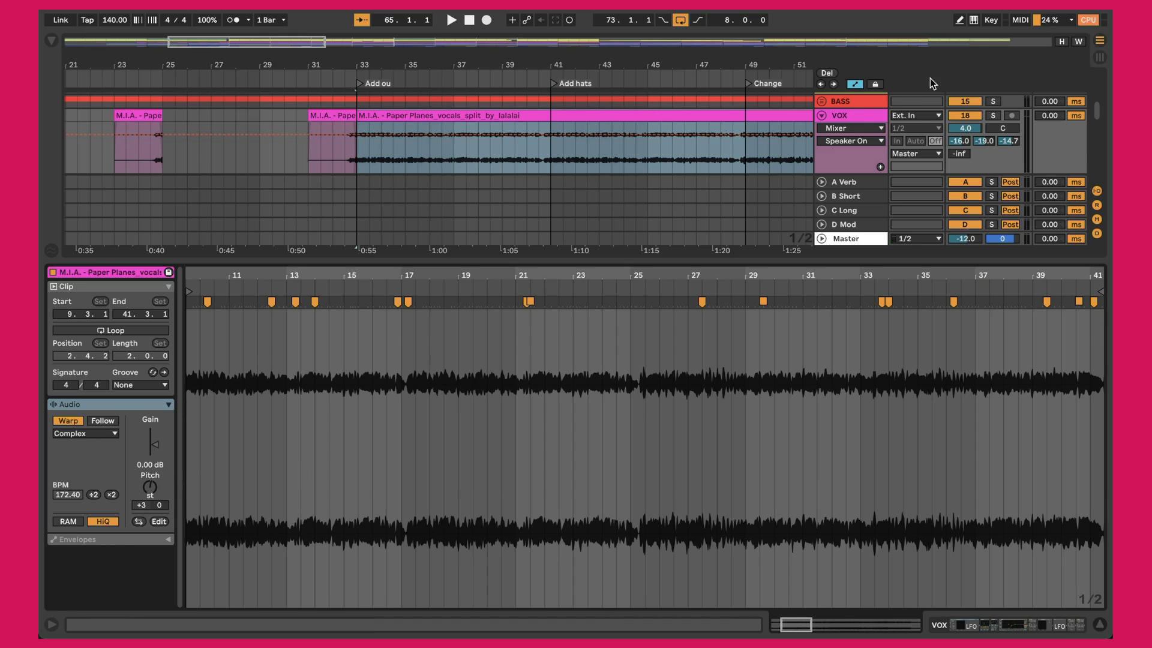
{"action": "left_click", "coordinate": [862, 117]}
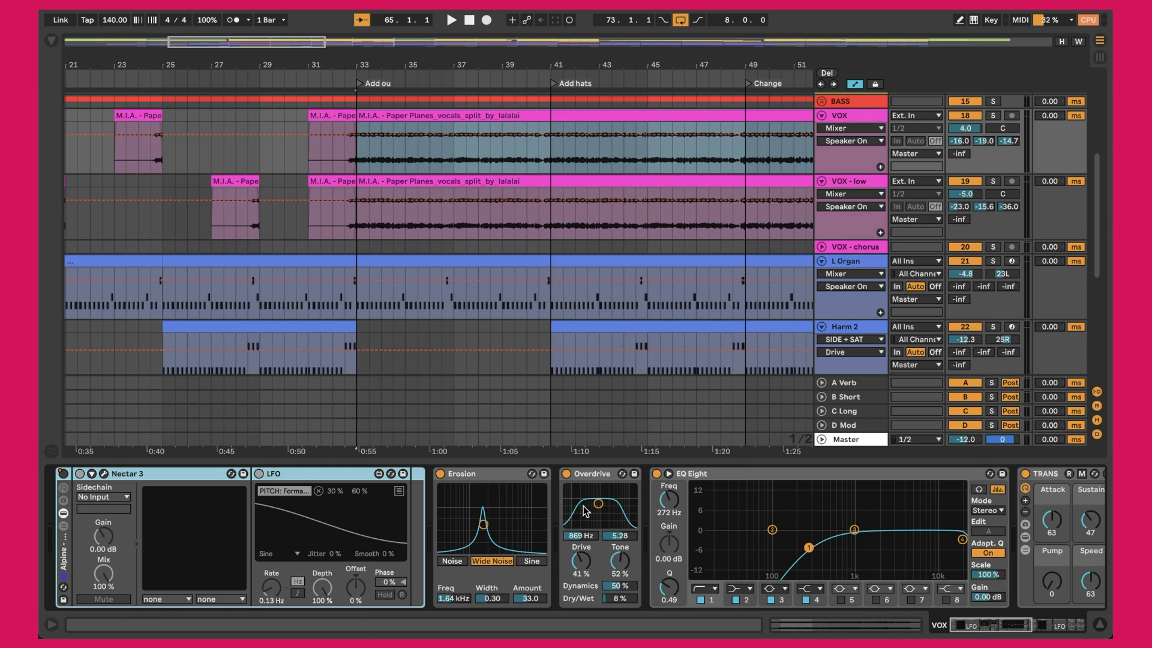
Step: Play VOX from bar 33, bypassing and re-enabling its Erosion and Overdrive effects one after the other to compare the sound
{"action": "left_click", "coordinate": [502, 476]}
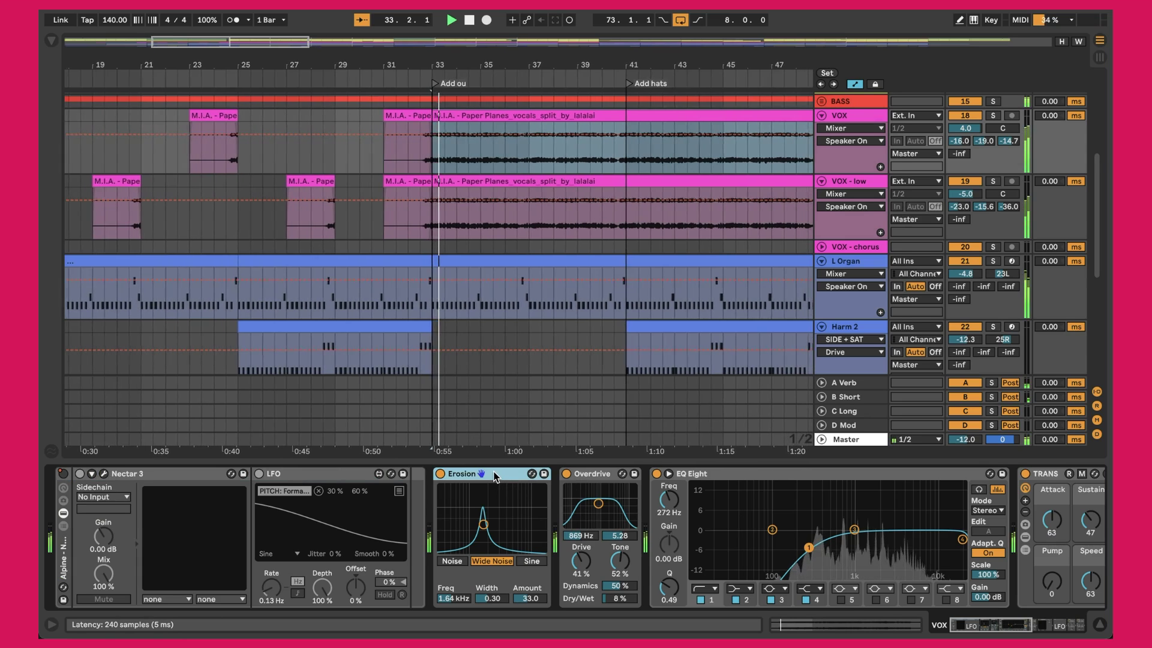
{"action": "left_click", "coordinate": [441, 474]}
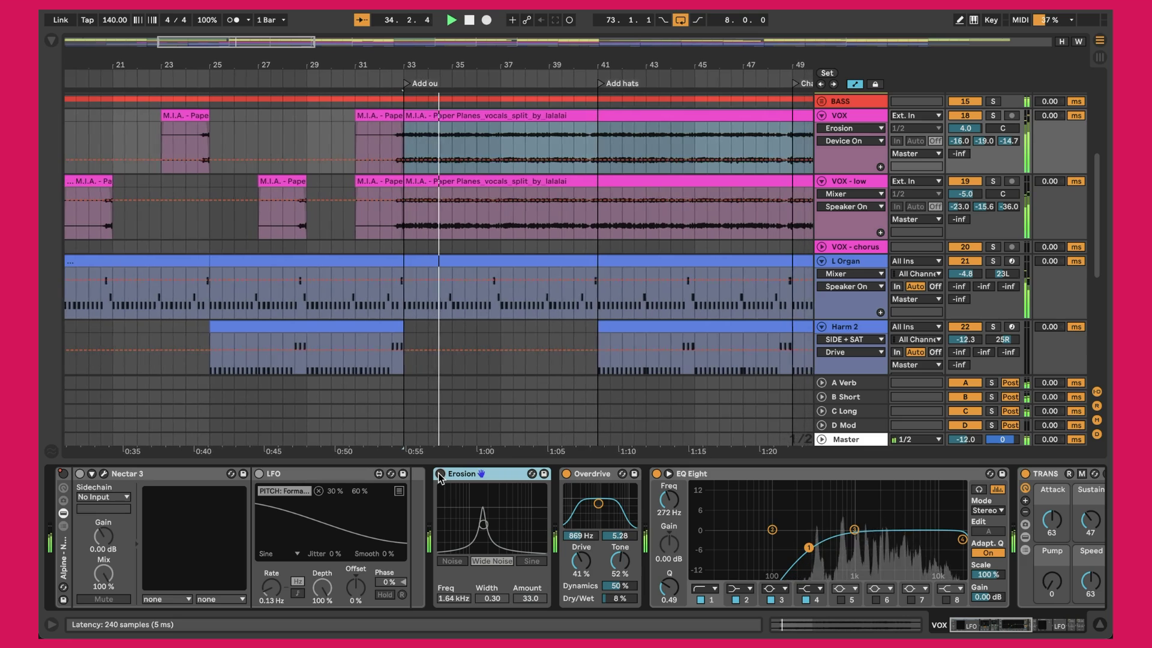
{"action": "left_click", "coordinate": [441, 474]}
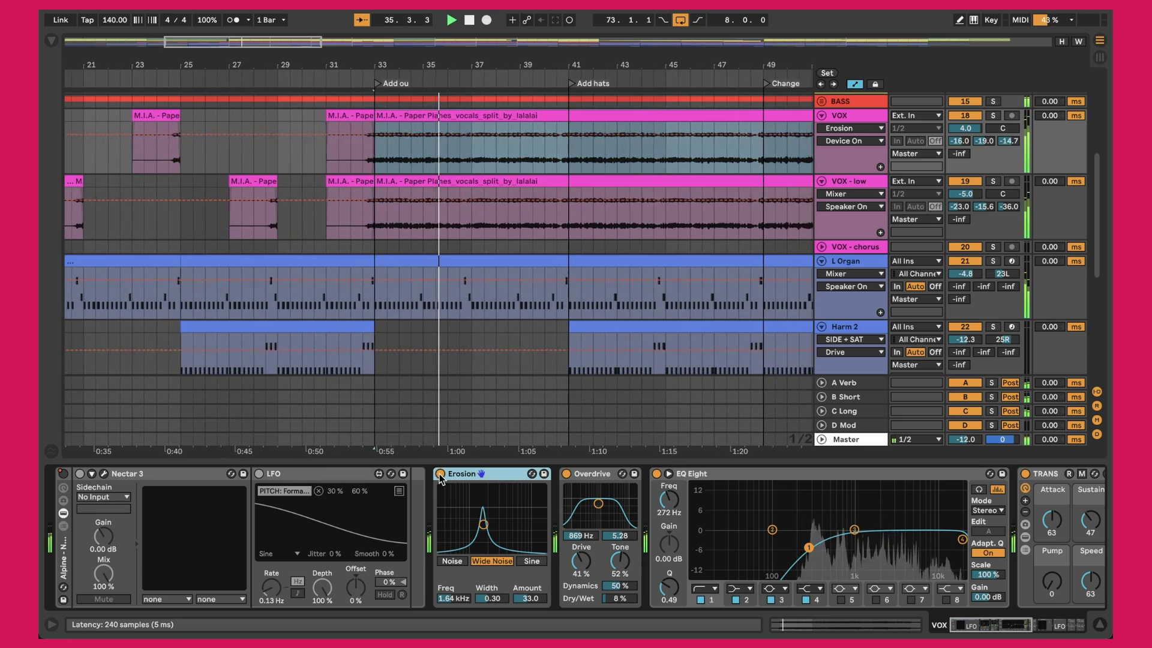
{"action": "left_click", "coordinate": [566, 474]}
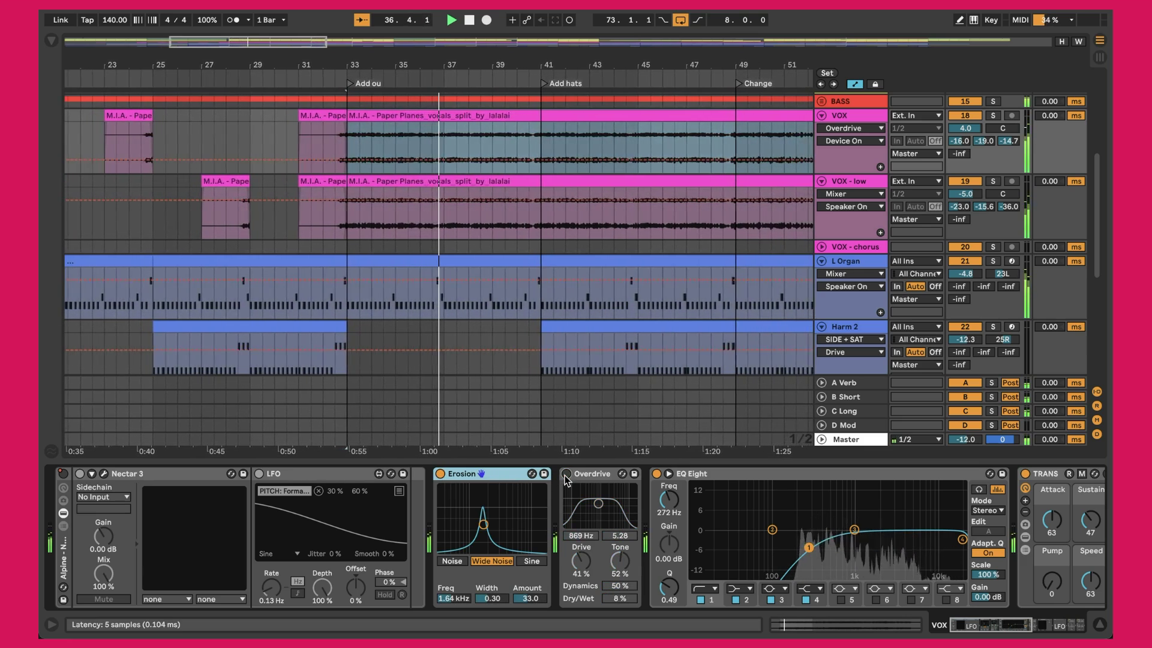
{"action": "left_click", "coordinate": [566, 474]}
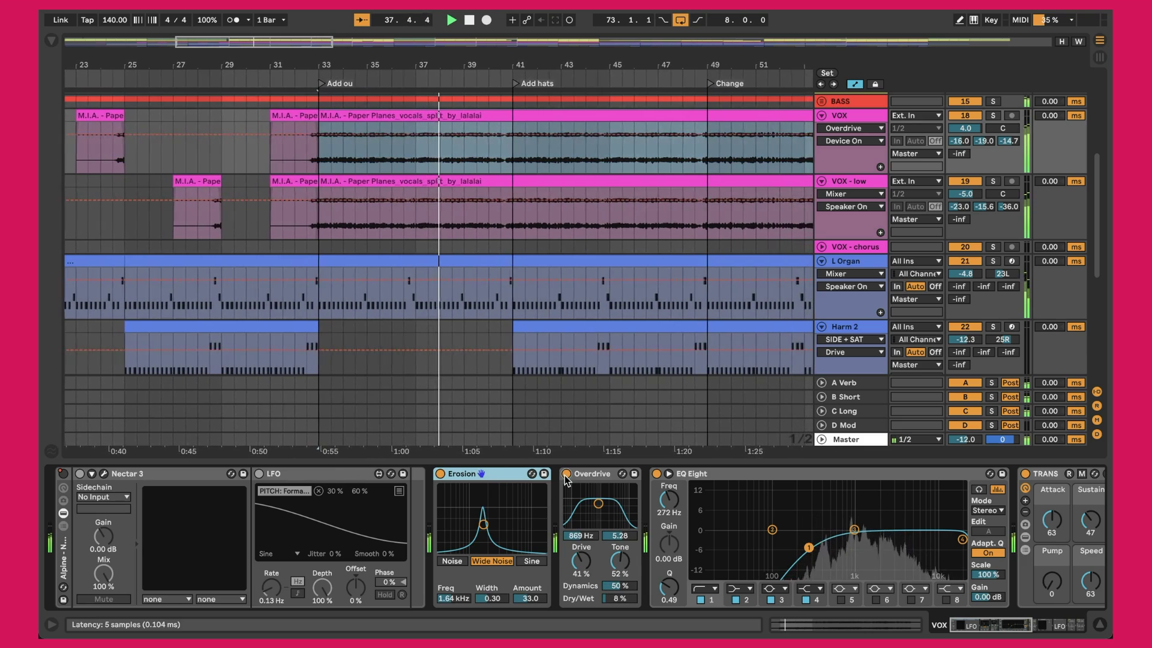
Step: Examine the EQ Eight curve and the TRANS rack's Attack and Sustain settings on the VOX track
{"action": "scroll", "coordinate": [565, 480], "scroll_direction": "right", "scroll_amount": 2}
{"action": "scroll", "coordinate": [564, 475], "scroll_direction": "right", "scroll_amount": 3}
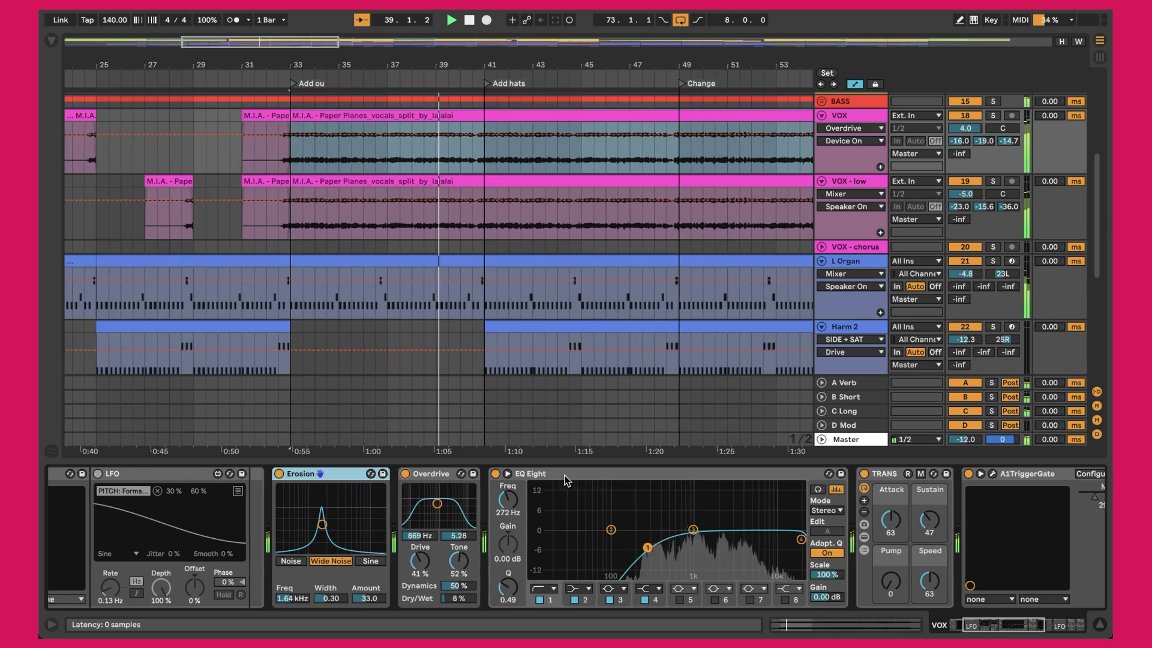
{"action": "left_click", "coordinate": [564, 475]}
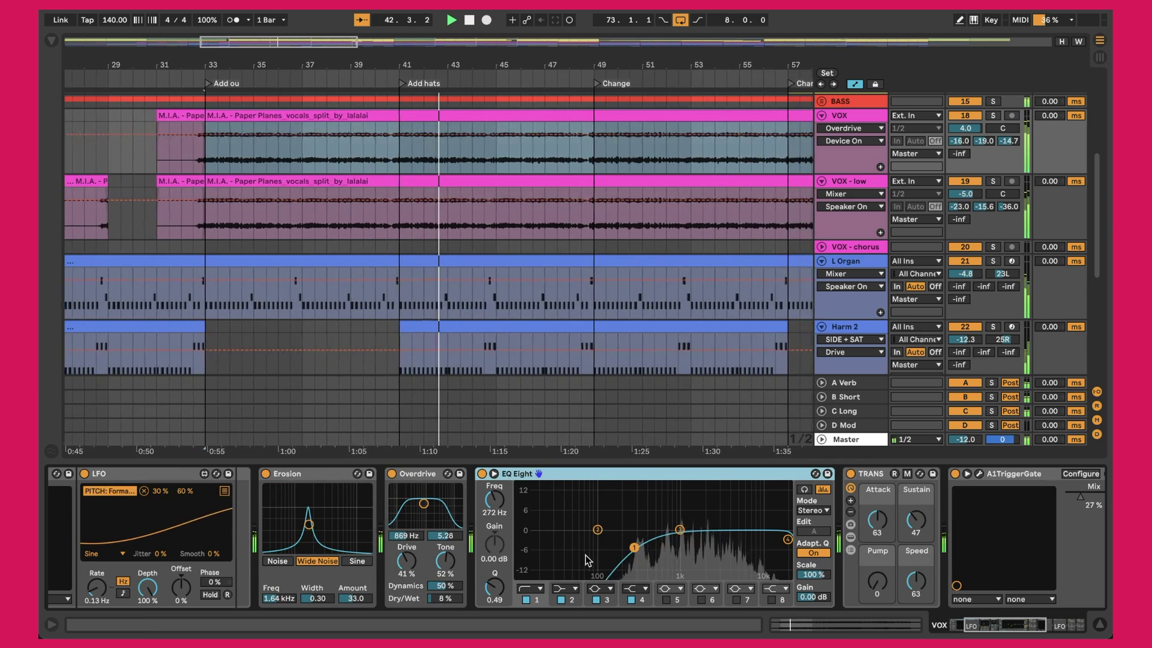
{"action": "scroll", "coordinate": [690, 513], "scroll_direction": "right", "scroll_amount": 2}
{"action": "left_click", "coordinate": [826, 477]}
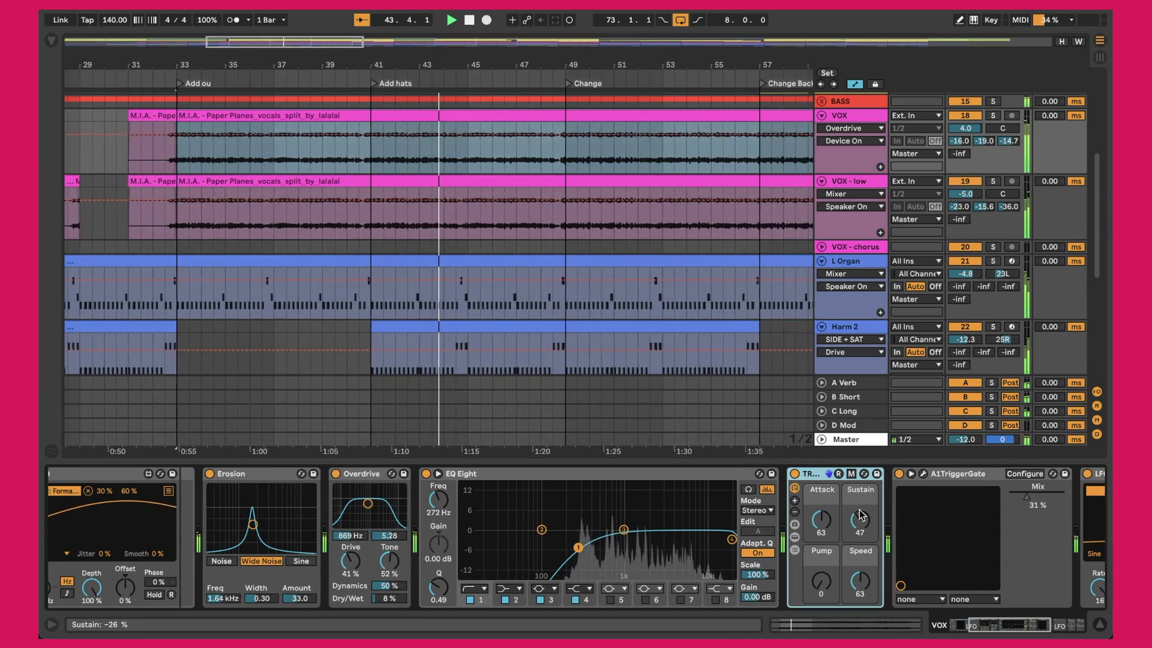
Step: Open the VOX track's A1TriggerGate plug-in window to view its gate pattern, and close it again
{"action": "scroll", "coordinate": [864, 523], "scroll_direction": "right", "scroll_amount": 8}
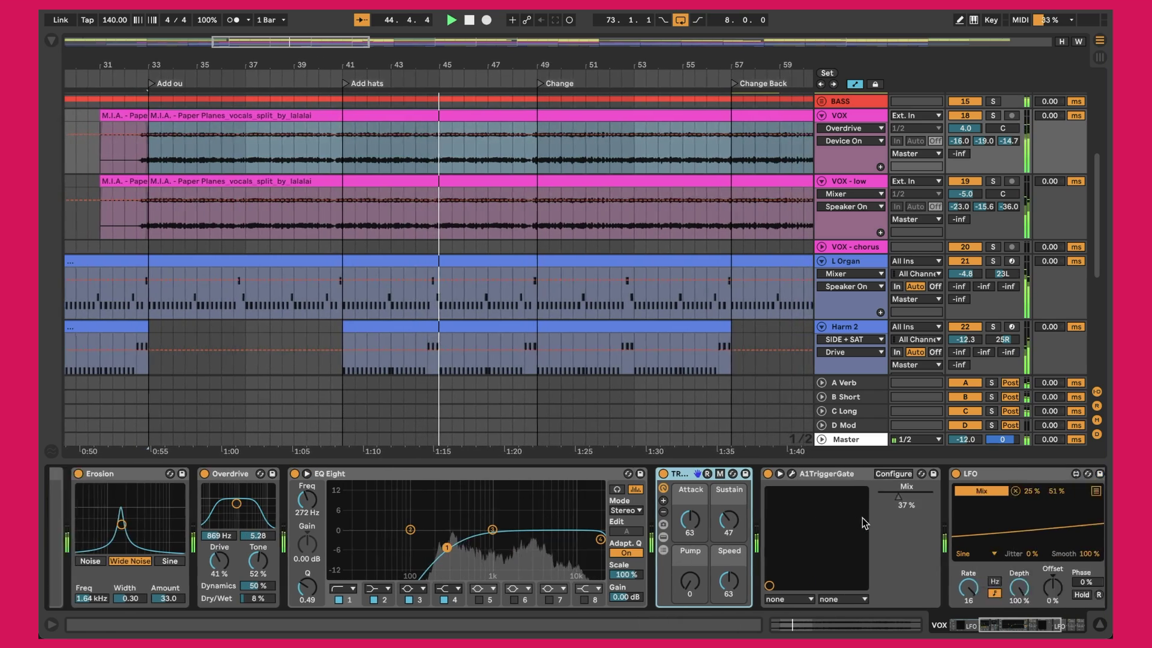
{"action": "left_click", "coordinate": [692, 474]}
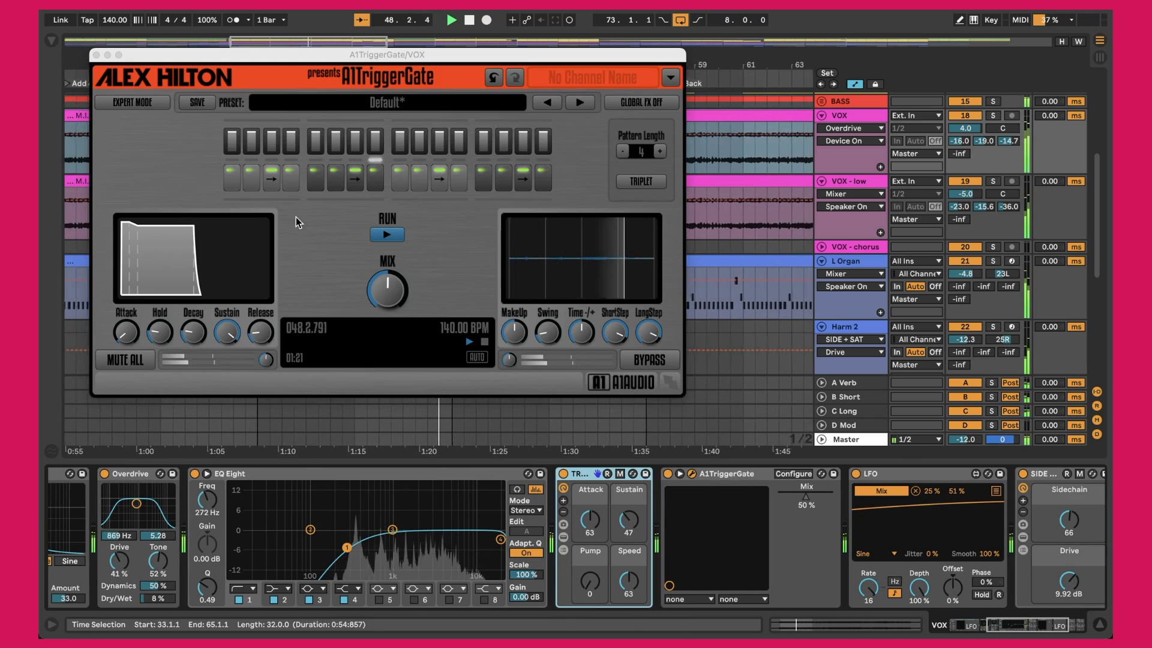
{"action": "left_click", "coordinate": [95, 55]}
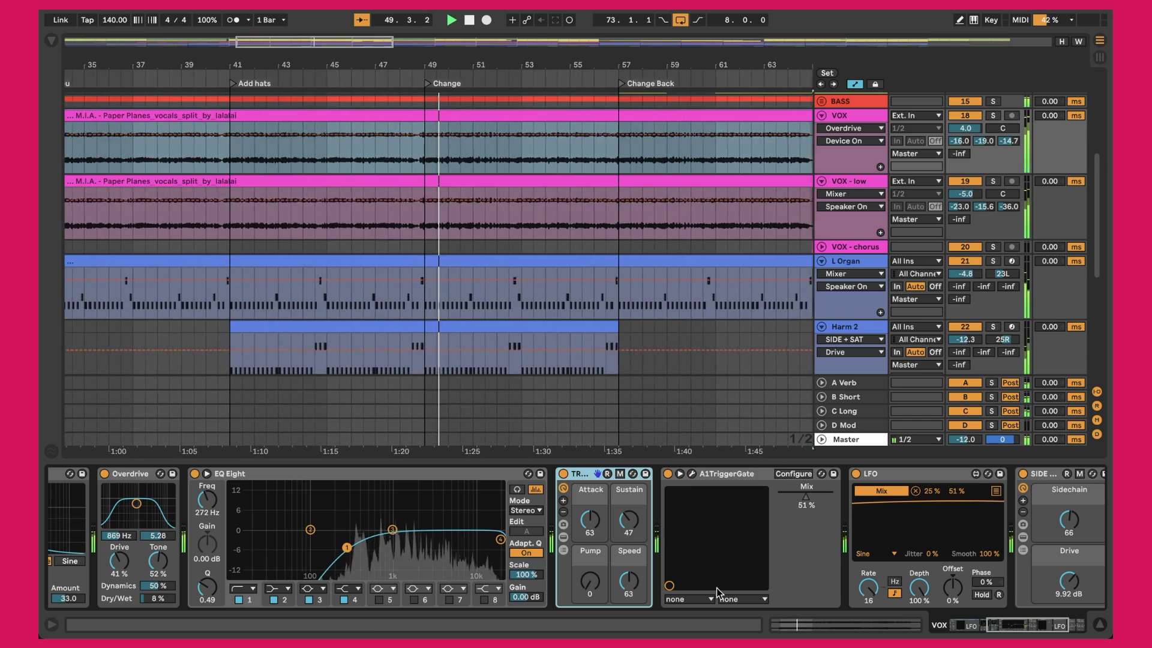
Step: Examine the Sidechain and Drive settings of the VOX track's sidechain rack and the WIDTH rack after it
{"action": "scroll", "coordinate": [718, 591], "scroll_direction": "right", "scroll_amount": 5}
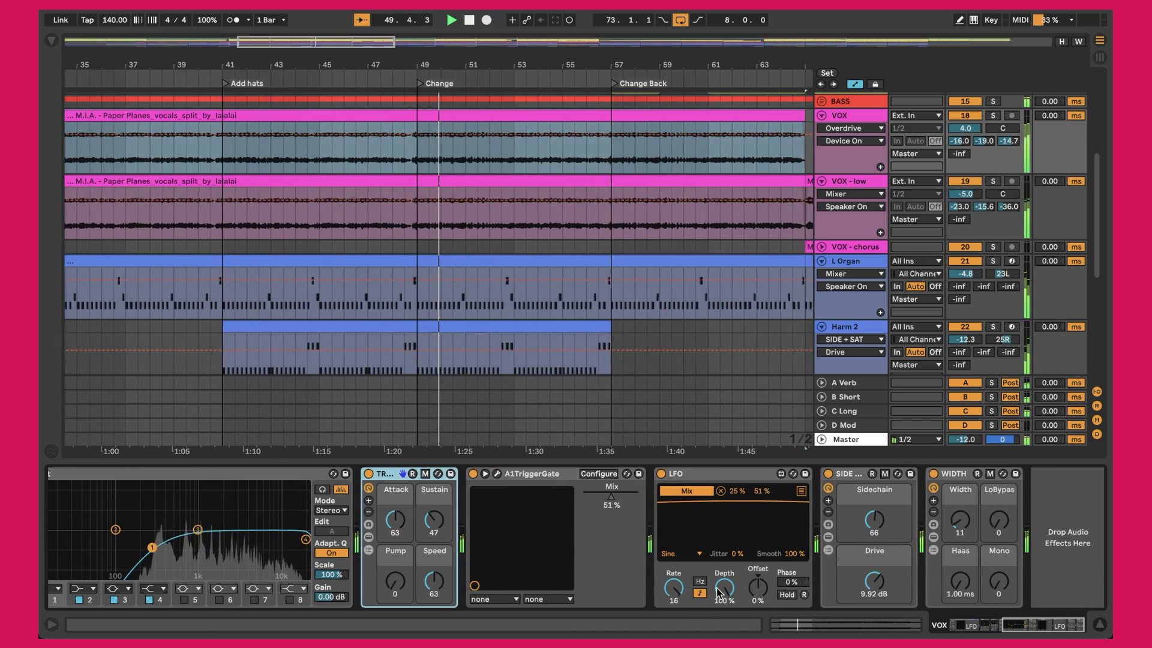
{"action": "left_click", "coordinate": [847, 477]}
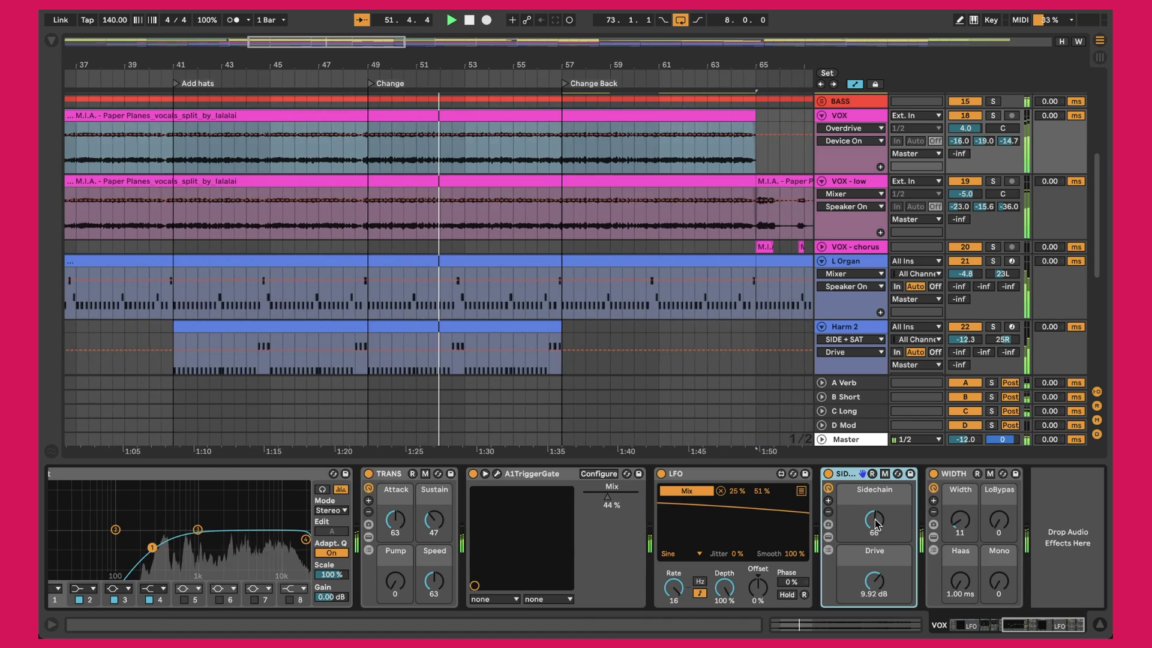
{"action": "left_click", "coordinate": [874, 584]}
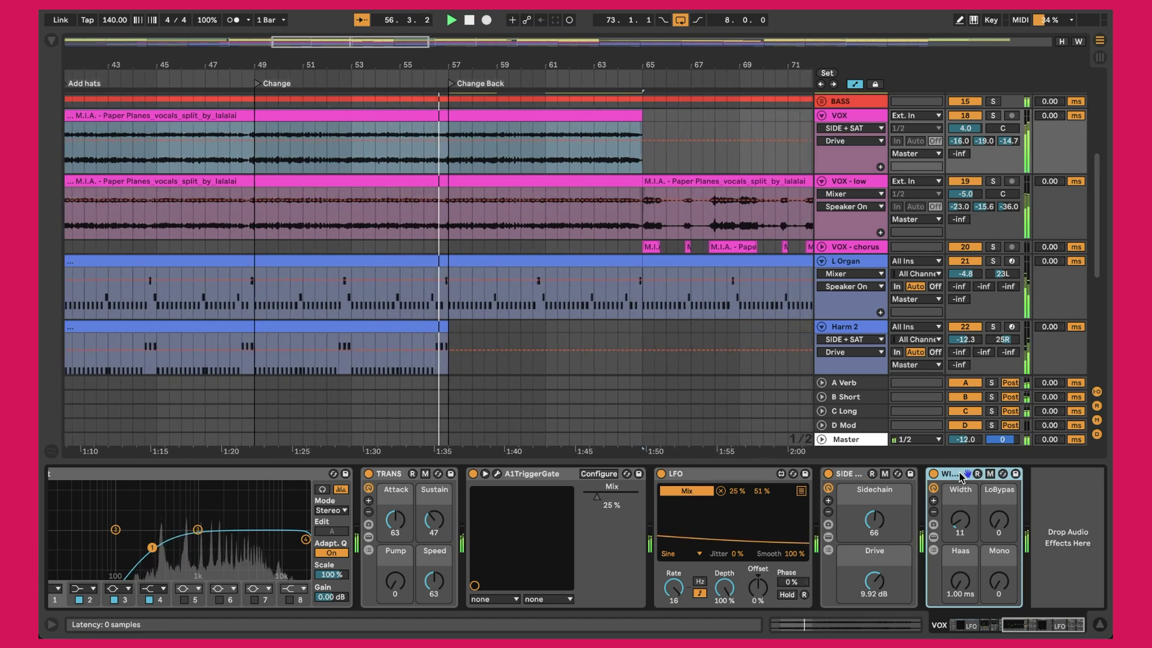
Step: Solo the VOX - low track and inspect the pitch, Texture warp mode and grain settings of its clip at bar 33
{"action": "scroll", "coordinate": [656, 289], "scroll_direction": "left", "scroll_amount": 2}
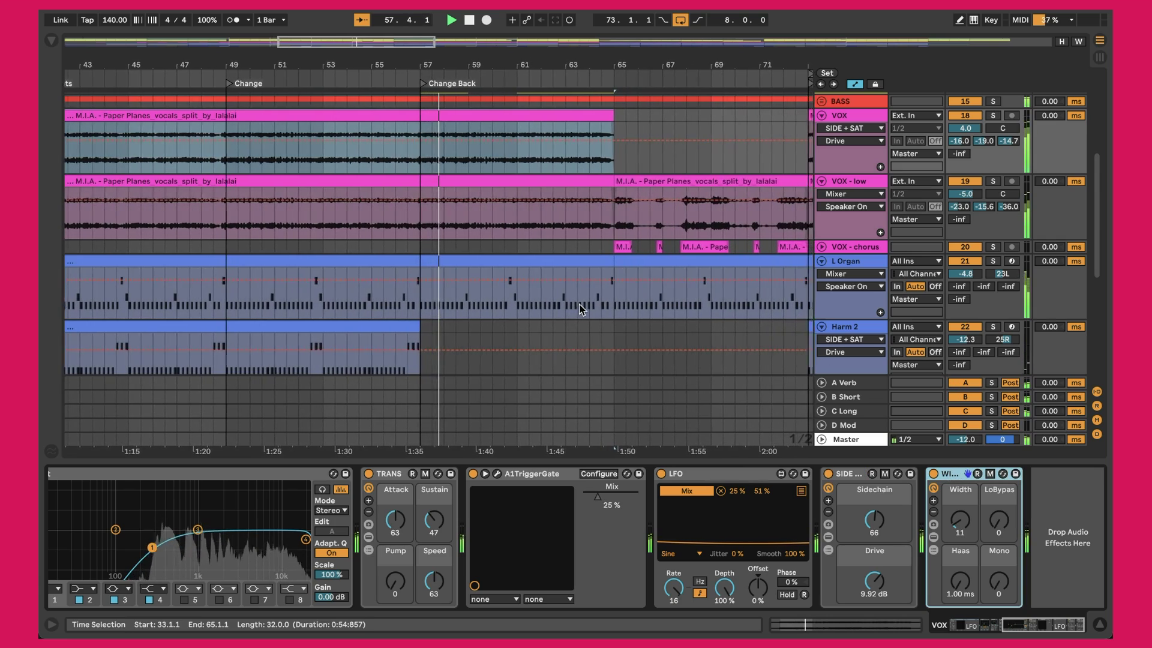
{"action": "scroll", "coordinate": [655, 289], "scroll_direction": "left", "scroll_amount": 10}
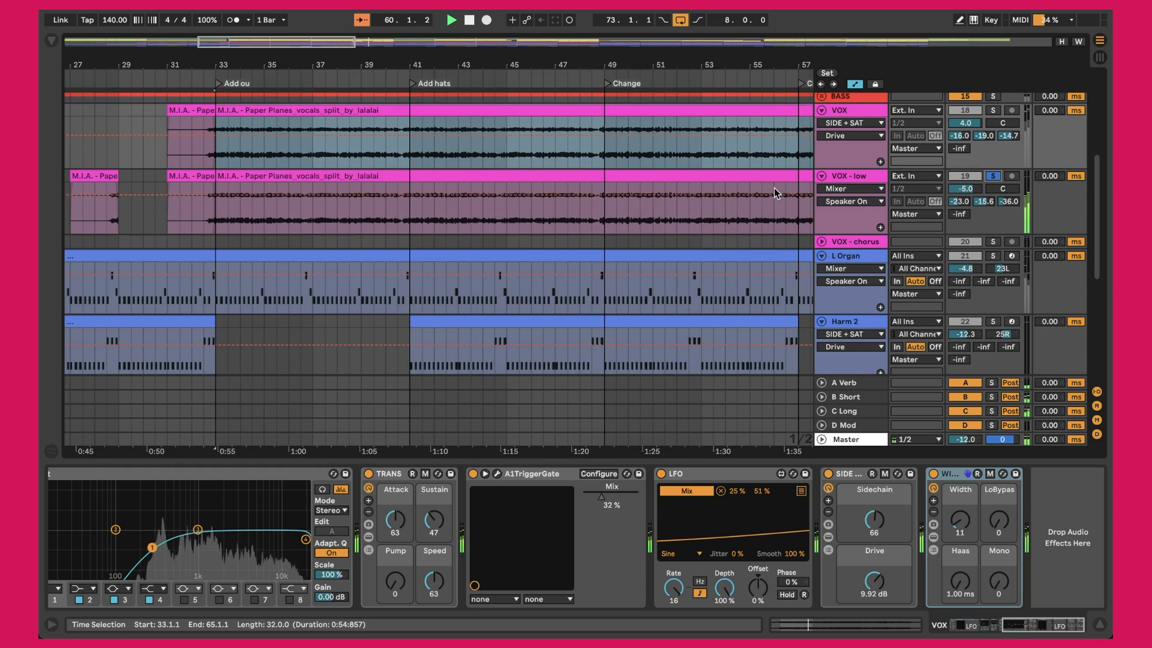
{"action": "double_click", "coordinate": [649, 175]}
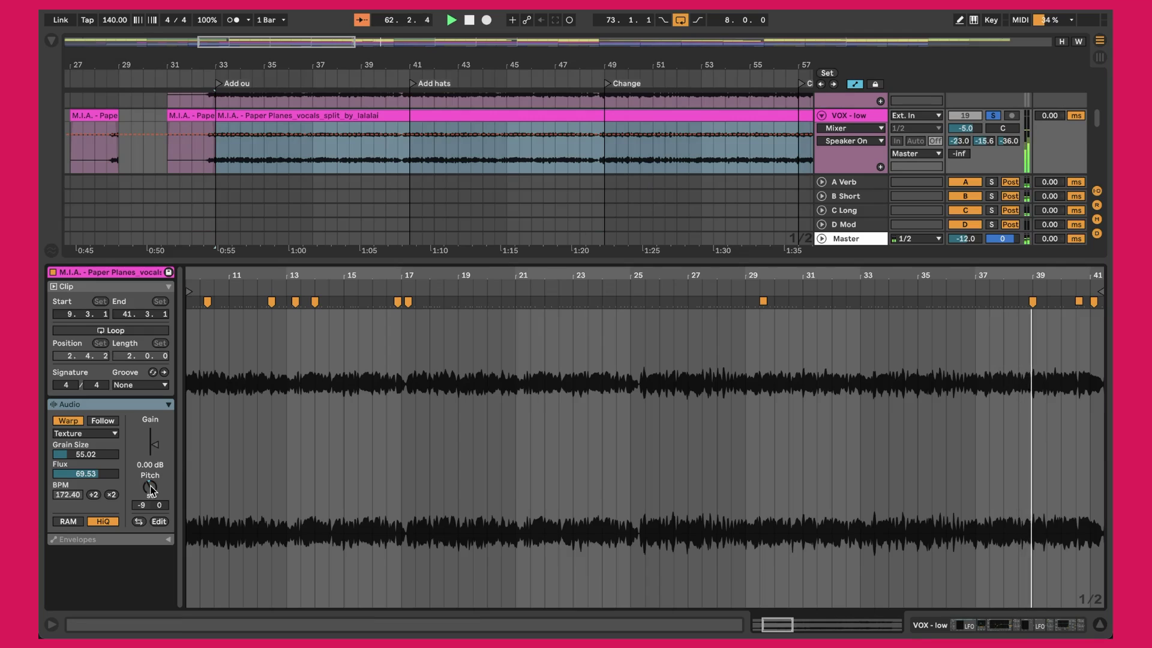
{"action": "left_click", "coordinate": [59, 437]}
{"action": "left_click", "coordinate": [79, 438]}
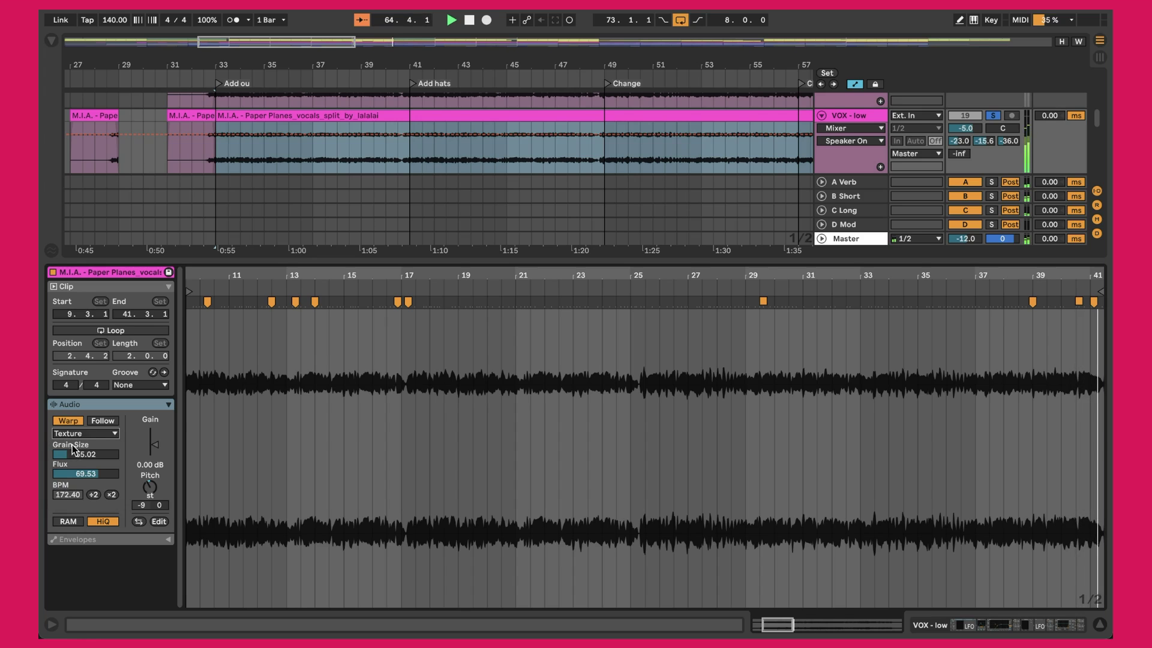
Step: Play from bar 33 with VOX soloed alongside VOX - low, and show the VOX - low track's devices
{"action": "left_click", "coordinate": [215, 158]}
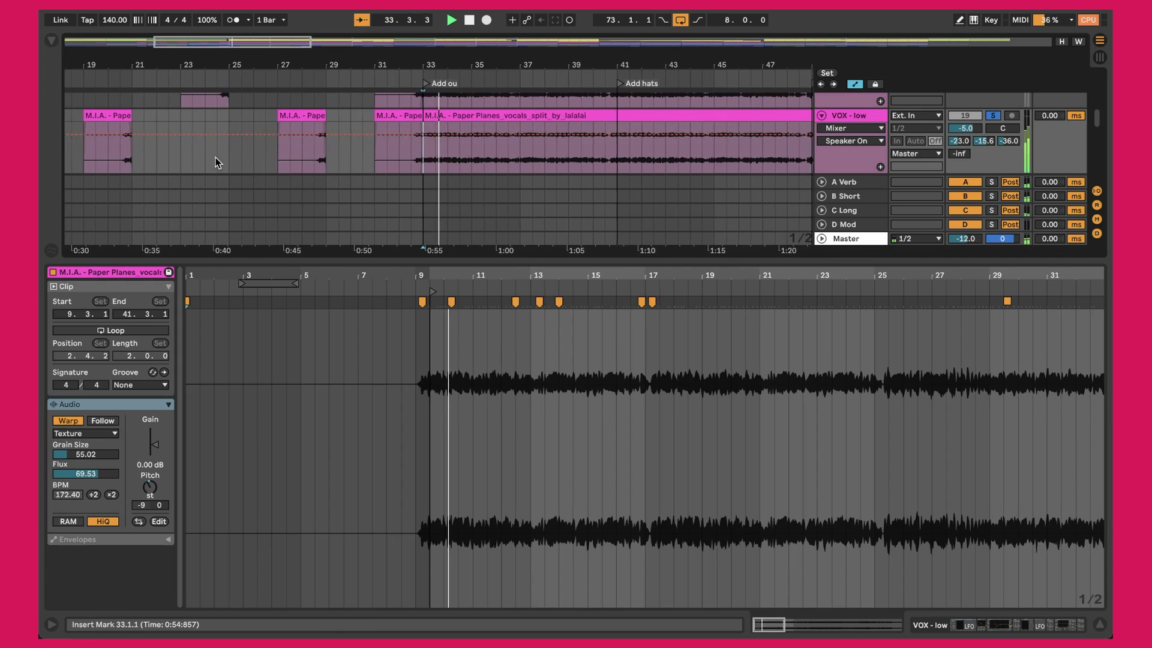
{"action": "key", "text": "ctrl+alt+l"}
{"action": "scroll", "coordinate": [806, 138], "scroll_direction": "up", "scroll_amount": 1}
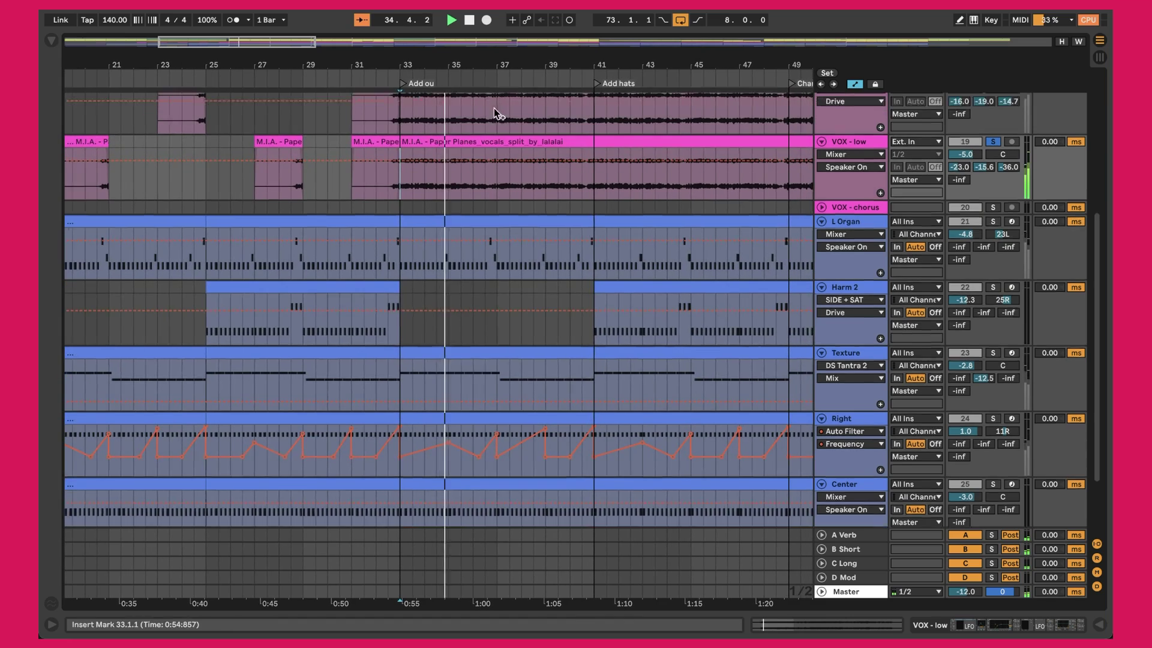
{"action": "left_click", "coordinate": [993, 124]}
{"action": "left_click", "coordinate": [858, 190]}
{"action": "key", "text": "ctrl+alt+l"}
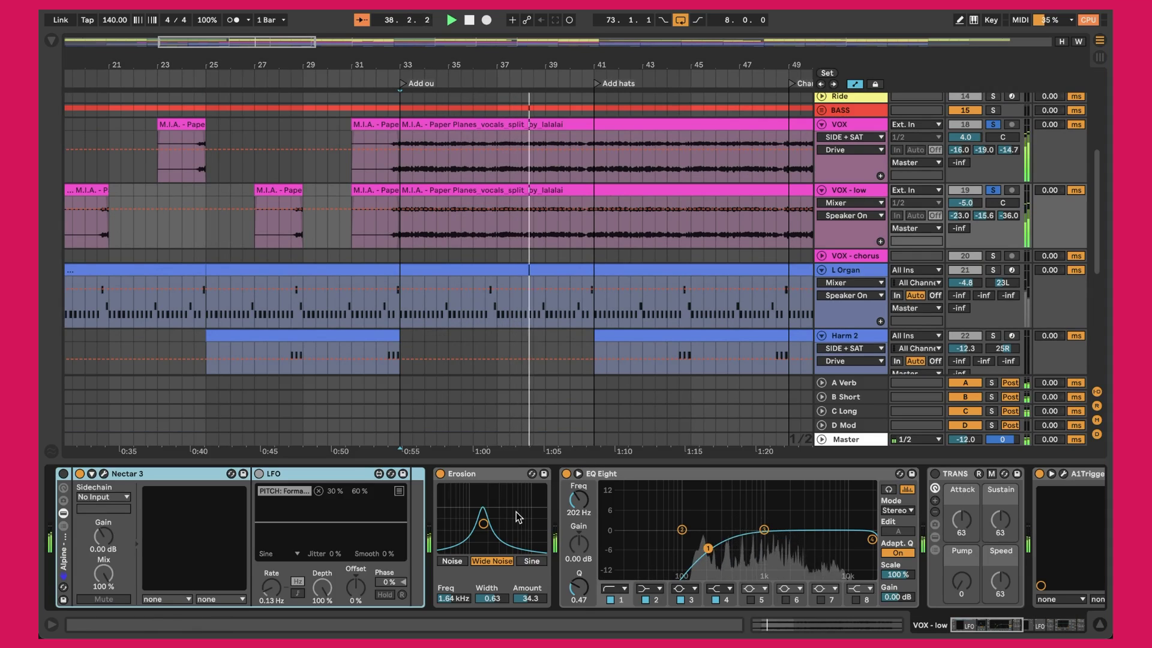
Step: Examine the VOX - low effect chain from Erosion through to WIDTH, and turn off both vocal solos
{"action": "left_click", "coordinate": [290, 477]}
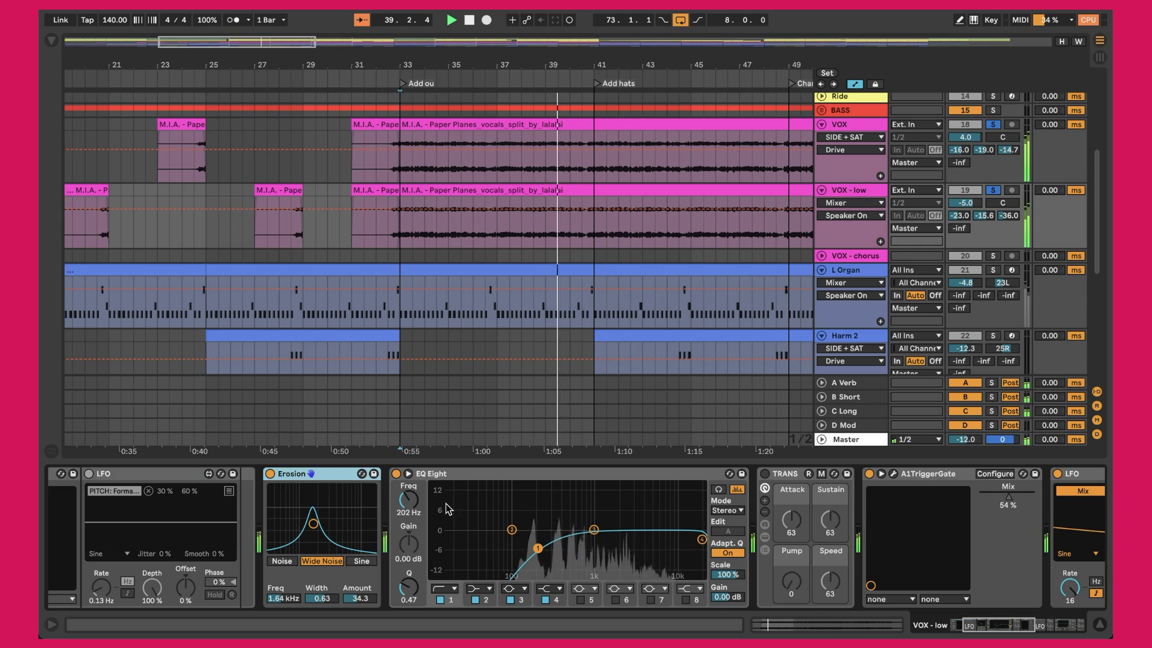
{"action": "scroll", "coordinate": [445, 503], "scroll_direction": "right", "scroll_amount": 2}
{"action": "scroll", "coordinate": [427, 567], "scroll_direction": "right", "scroll_amount": 10}
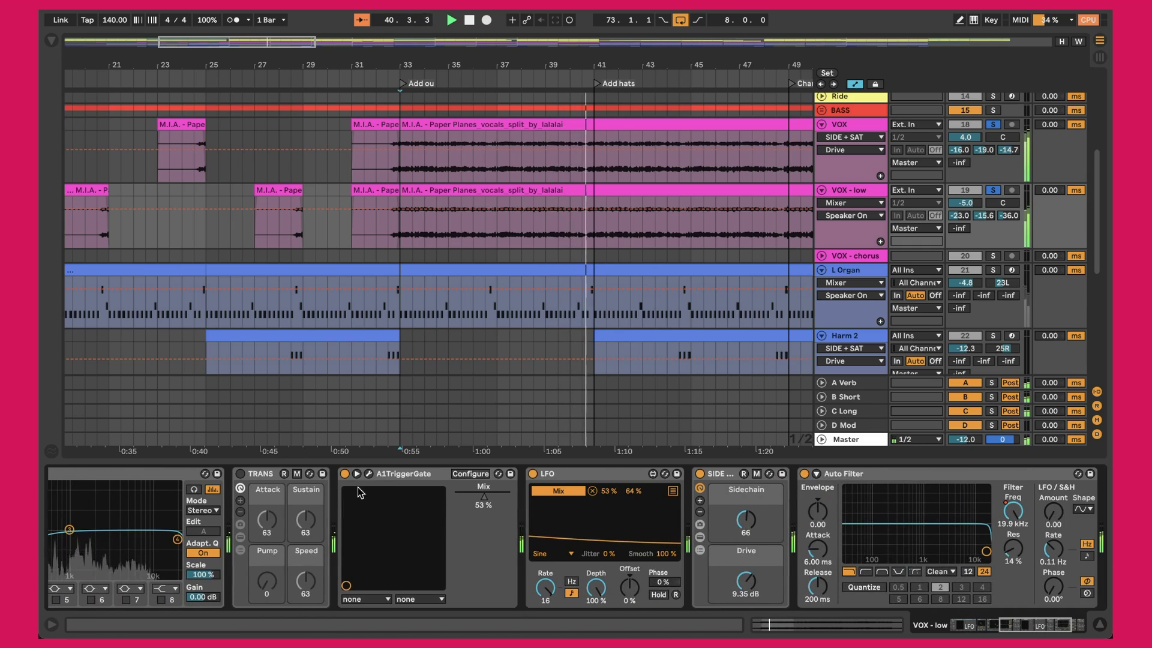
{"action": "scroll", "coordinate": [420, 476], "scroll_direction": "right", "scroll_amount": 8}
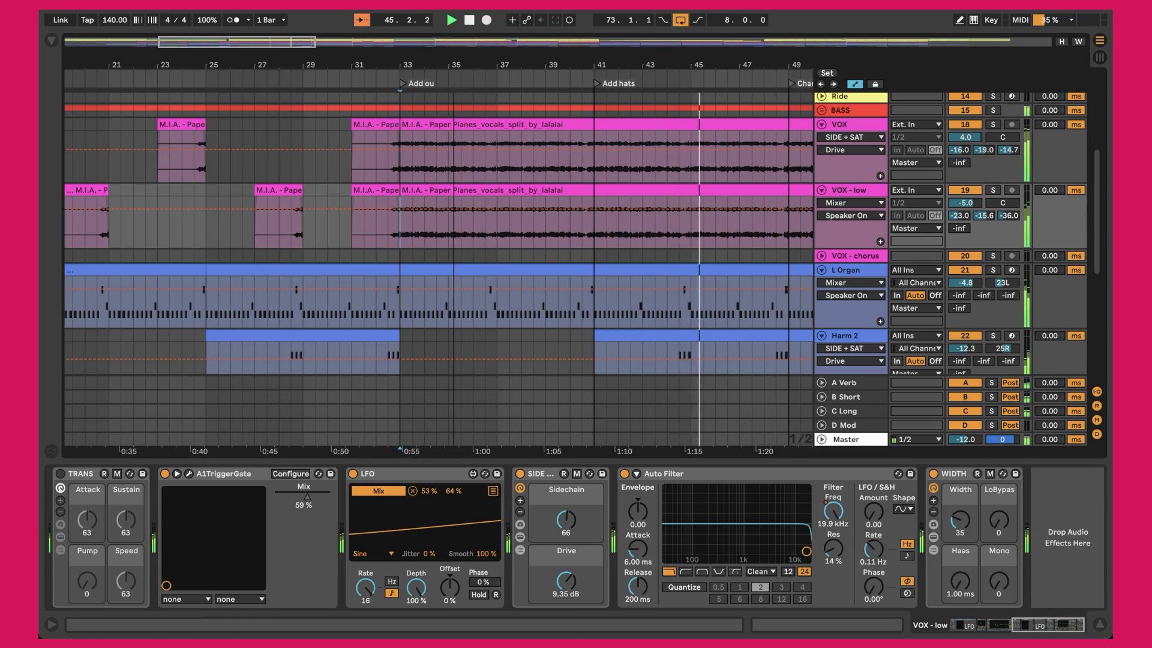
Step: Zoom the arrangement out to show the song from bar 1, stop playback and hide the device view
{"action": "key", "text": "minus"}
{"action": "key", "text": "minus"}
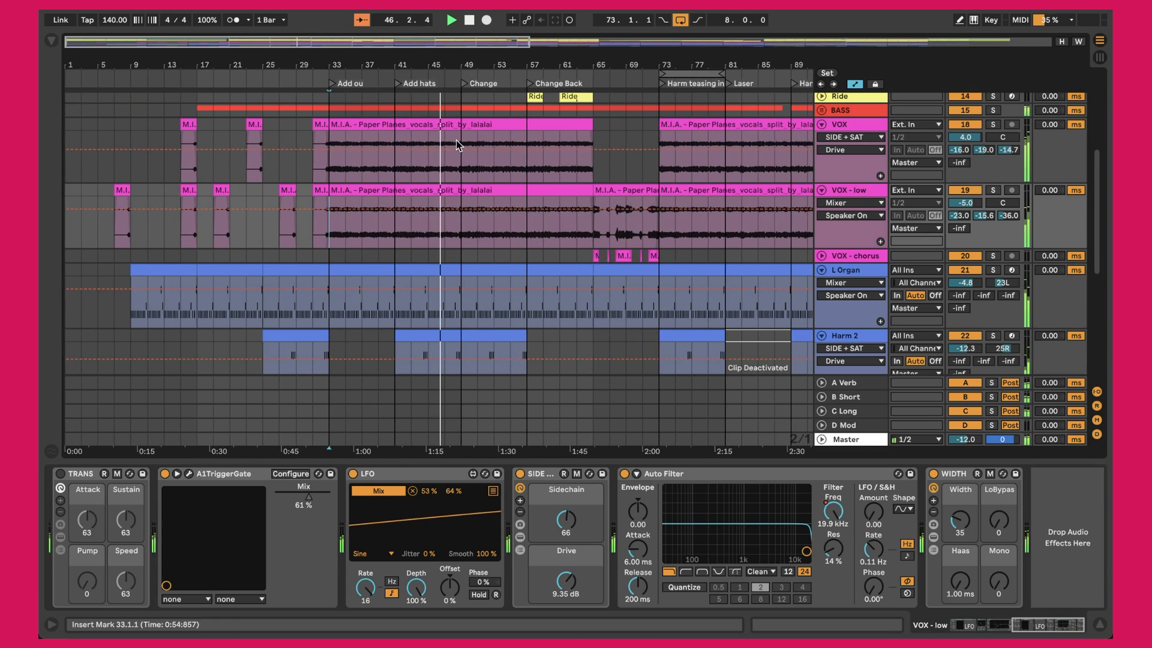
{"action": "scroll", "coordinate": [457, 145], "scroll_direction": "up", "scroll_amount": 3}
{"action": "scroll", "coordinate": [458, 145], "scroll_direction": "up", "scroll_amount": 3}
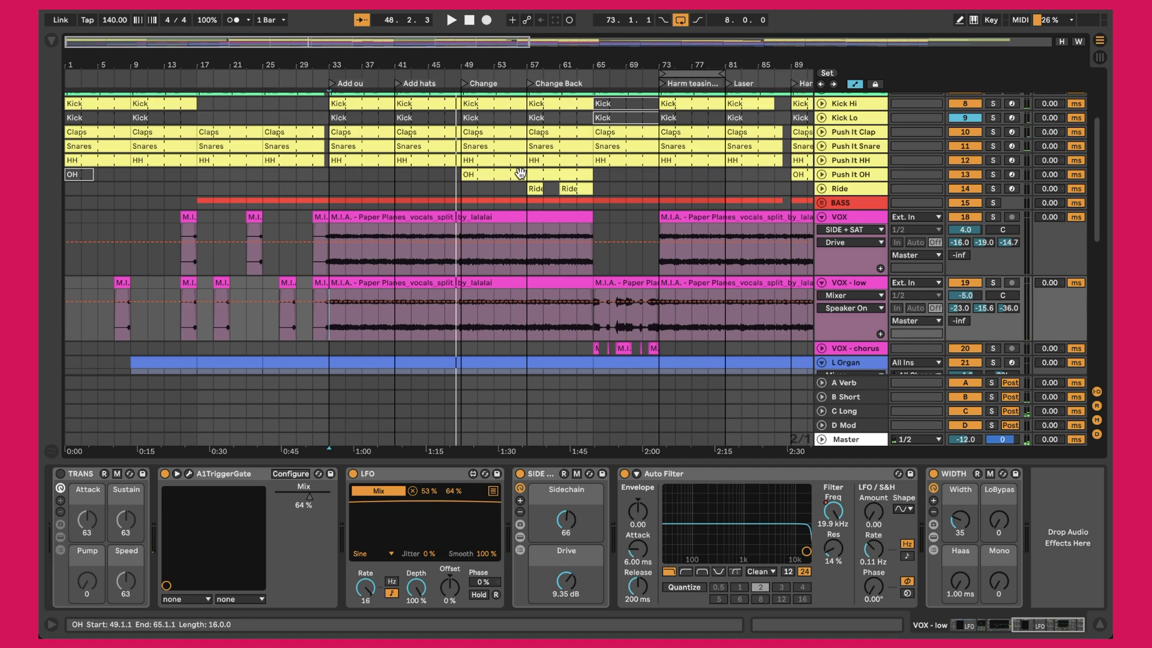
{"action": "key", "text": "ctrl+alt+l"}
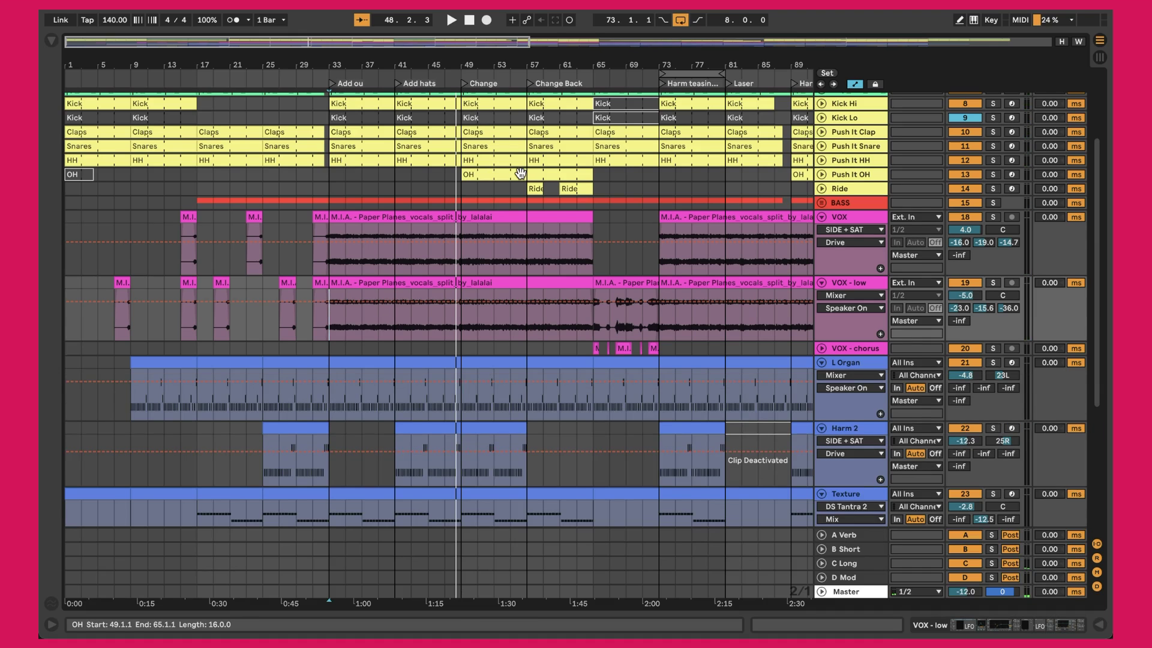
Step: Select the drop section of the Sammy Virji clip on the REF track, from bar 33 to about bar 65
{"action": "scroll", "coordinate": [520, 173], "scroll_direction": "up", "scroll_amount": 5}
{"action": "scroll", "coordinate": [520, 173], "scroll_direction": "up", "scroll_amount": 1}
{"action": "scroll", "coordinate": [520, 173], "scroll_direction": "up", "scroll_amount": 1}
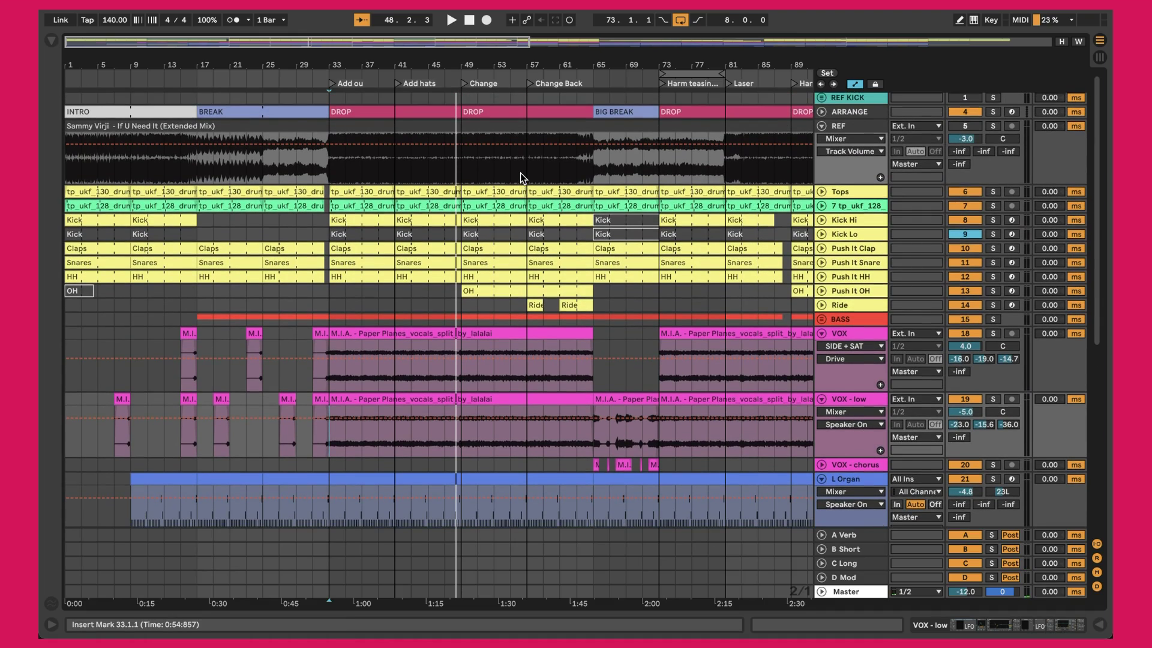
{"action": "left_click", "coordinate": [332, 172]}
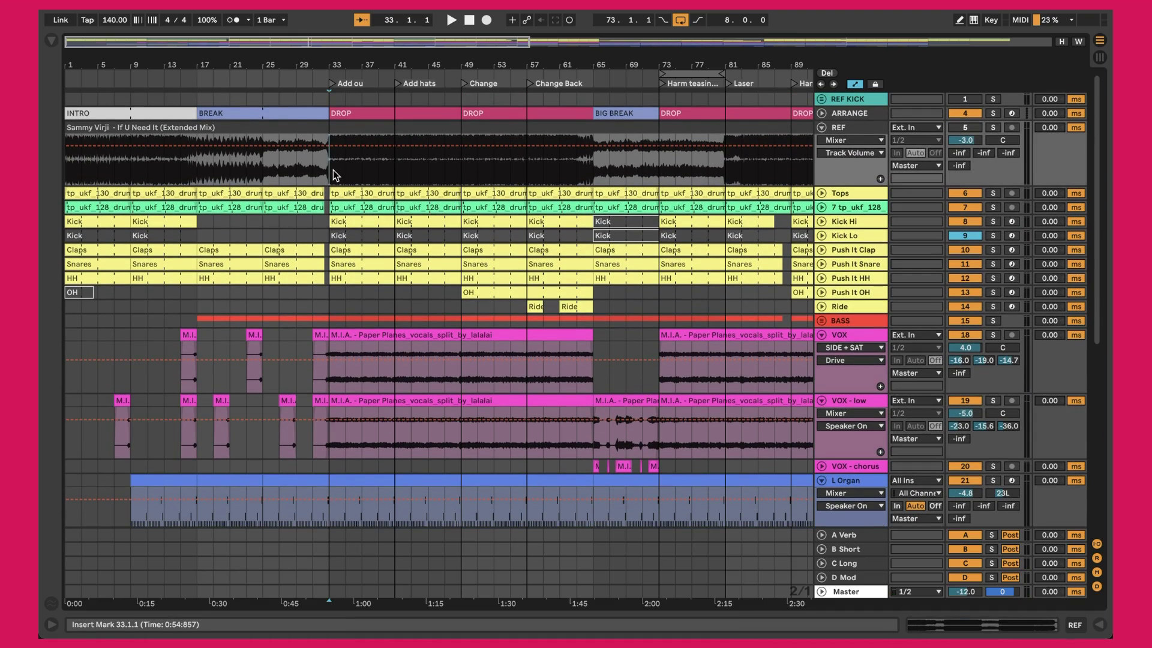
{"action": "left_click", "coordinate": [600, 179], "text": "shift"}
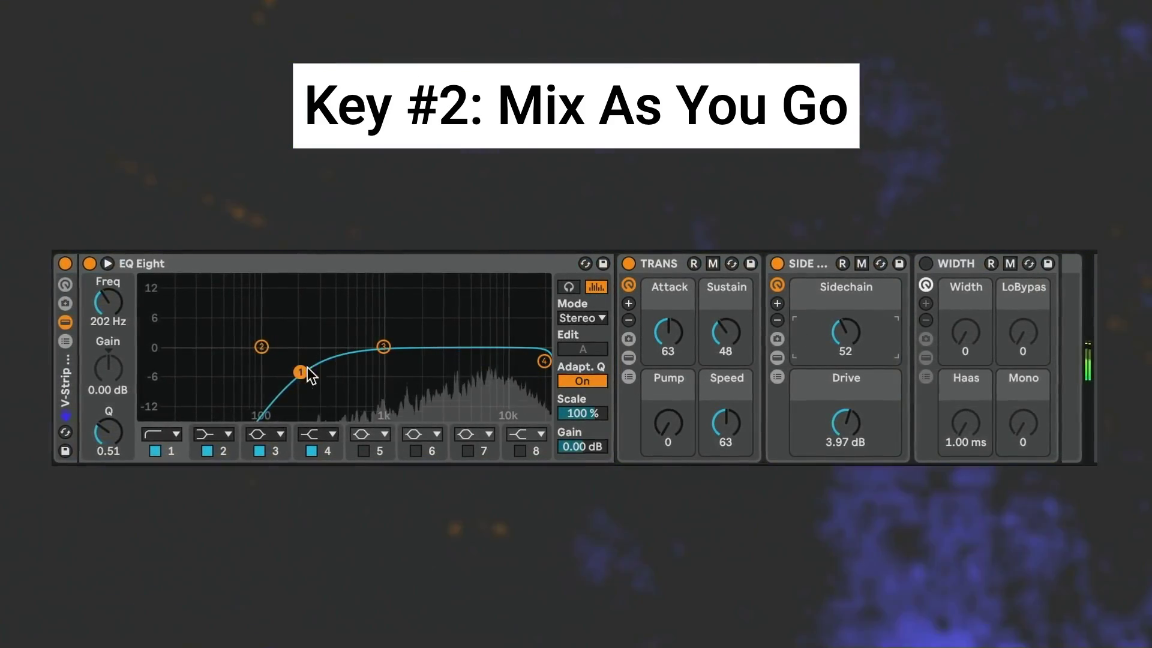
Step: Set EQ Eight's low-cut band to 250 Hz with a Q of 0.47, and the TRANS rack's Sustain to 37 and Attack to 67
{"action": "mouse_move", "coordinate": [309, 375]}
{"action": "left_mouse_down"}
{"action": "mouse_move", "coordinate": [300, 369]}
{"action": "mouse_move", "coordinate": [326, 387]}
{"action": "mouse_move", "coordinate": [309, 375]}
{"action": "left_mouse_up"}
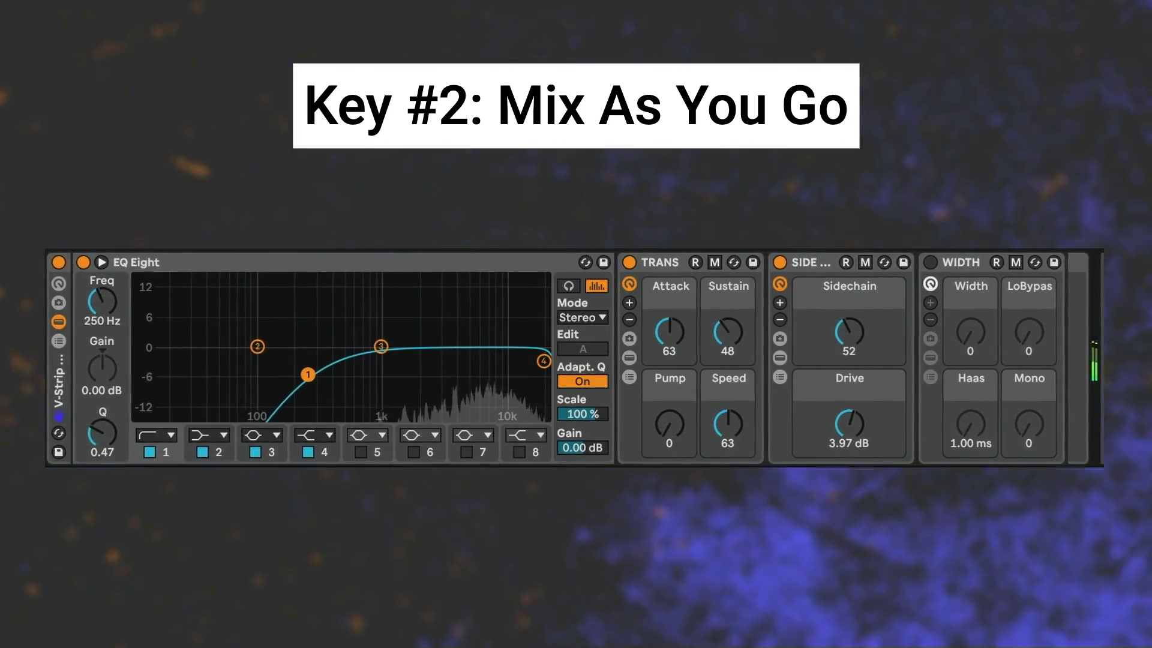
{"action": "left_click_drag", "start_coordinate": [719, 339], "coordinate": [673, 338]}
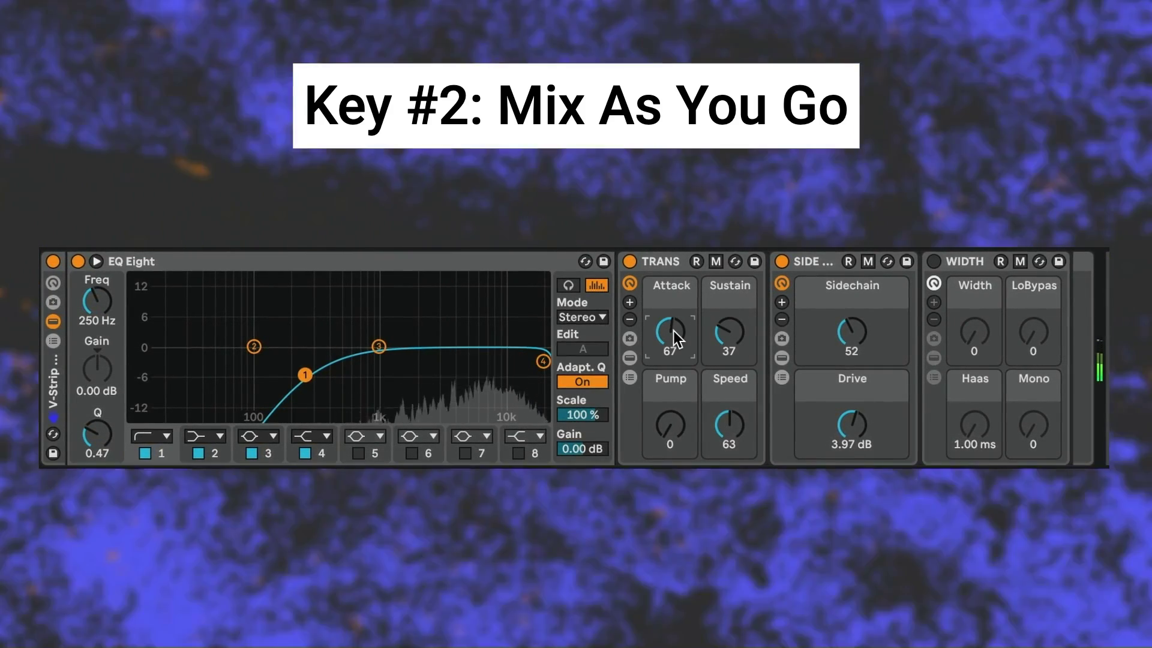
{"action": "key", "text": "super+shift+5"}
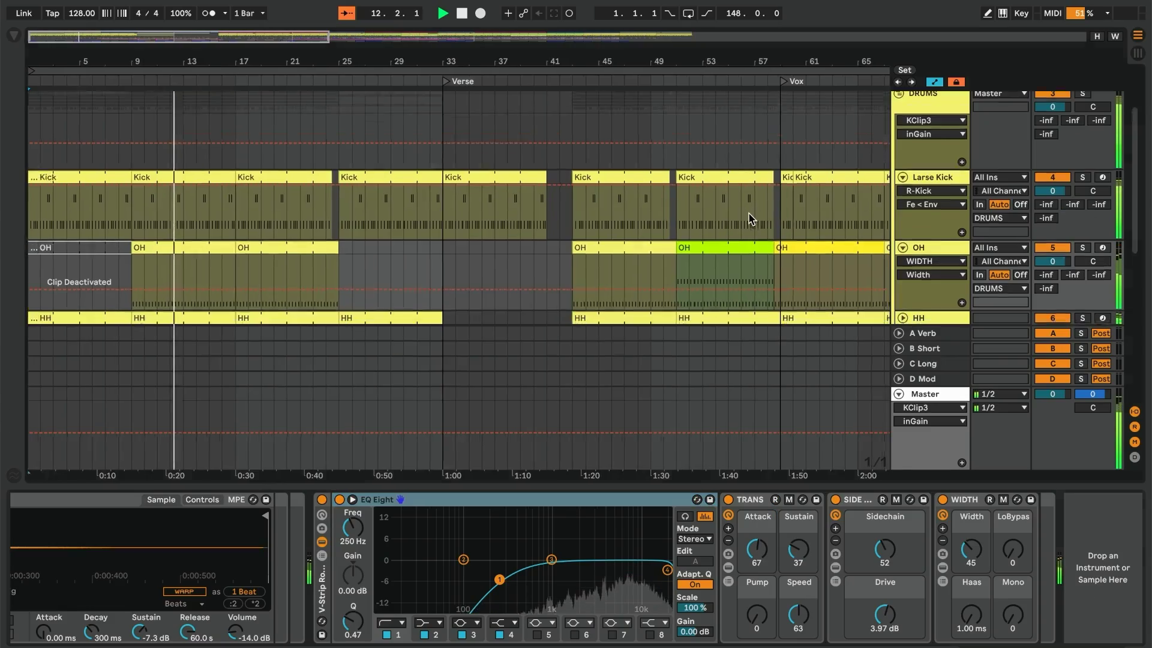
Step: Look through the drum, bass, MELO, VOX and FX tracks of the 128 BPM project while it plays
{"action": "scroll", "coordinate": [750, 219], "scroll_direction": "down", "scroll_amount": 5}
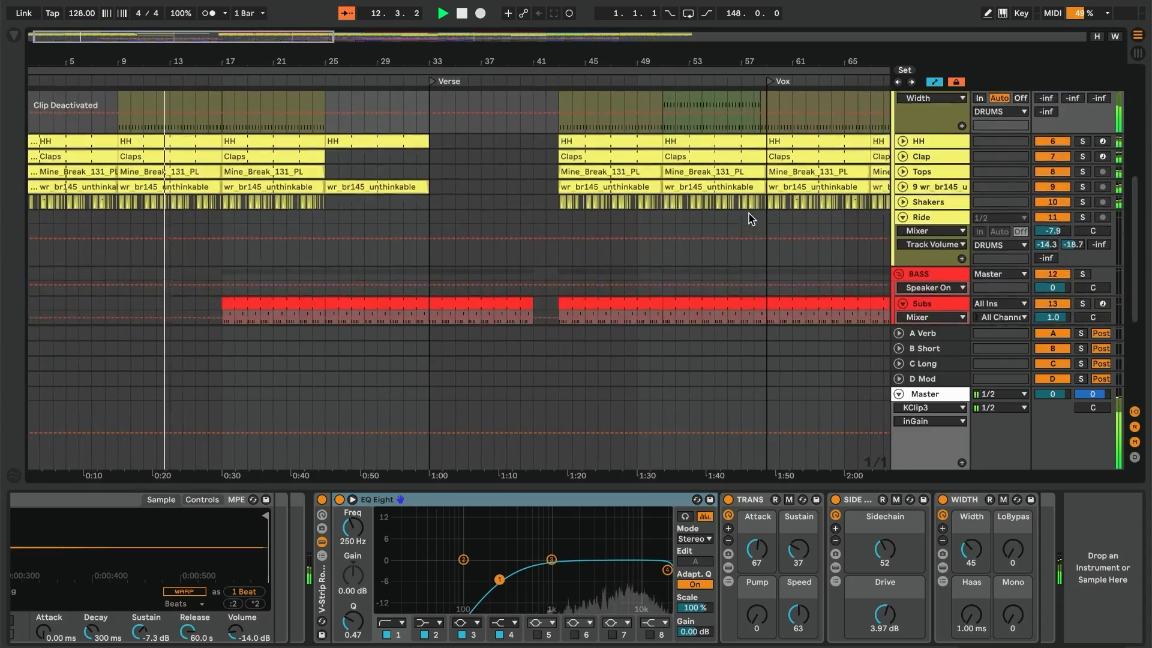
{"action": "scroll", "coordinate": [750, 219], "scroll_direction": "down", "scroll_amount": 2}
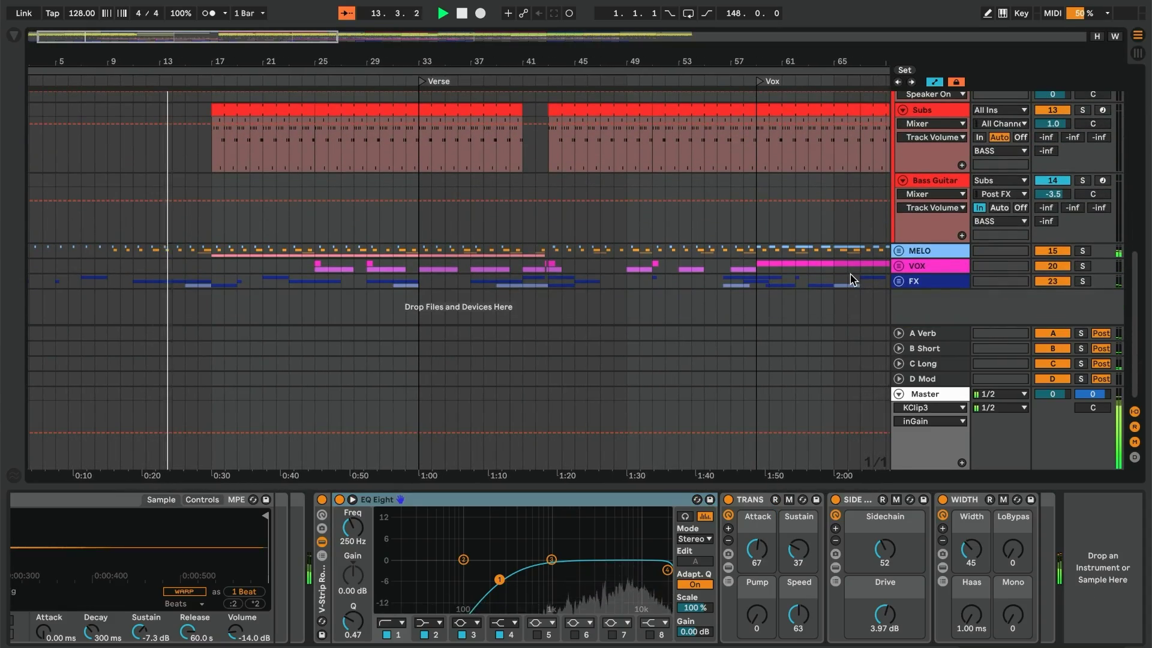
{"action": "scroll", "coordinate": [852, 279], "scroll_direction": "right", "scroll_amount": 5}
{"action": "scroll", "coordinate": [851, 279], "scroll_direction": "up", "scroll_amount": 5}
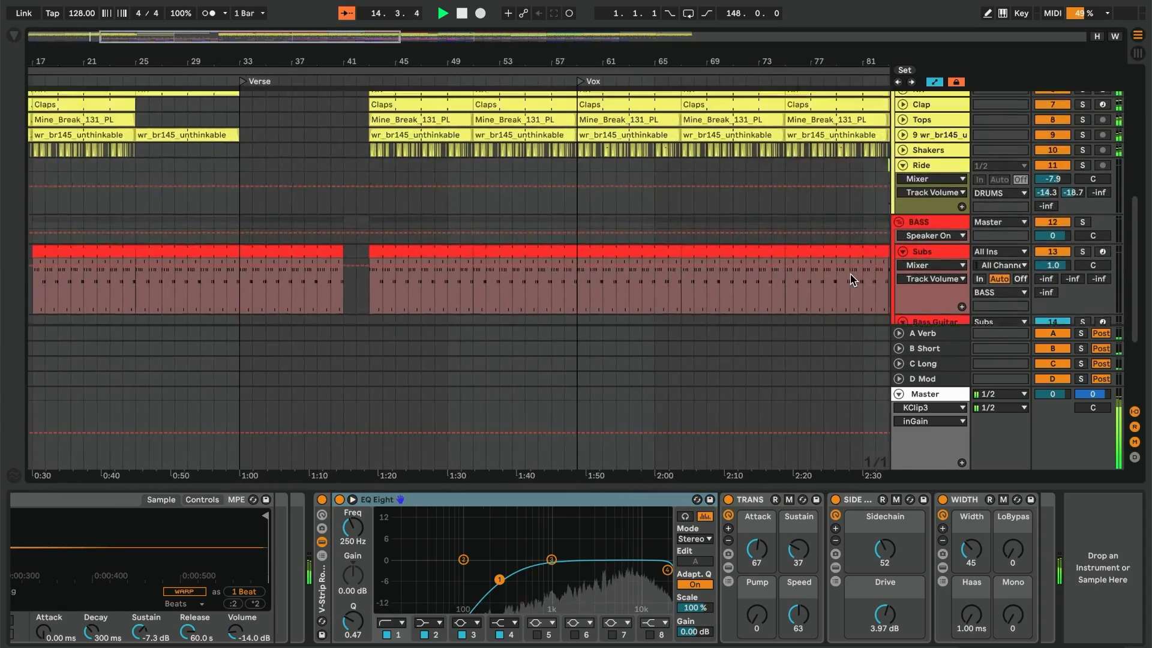
{"action": "scroll", "coordinate": [853, 279], "scroll_direction": "up", "scroll_amount": 10}
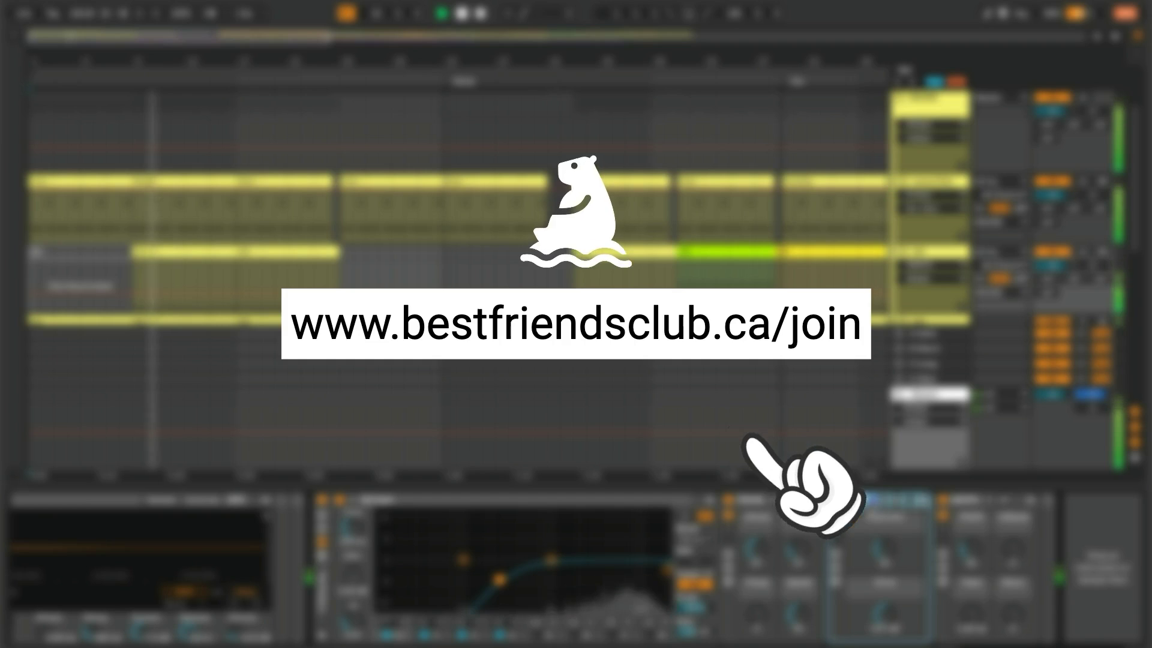